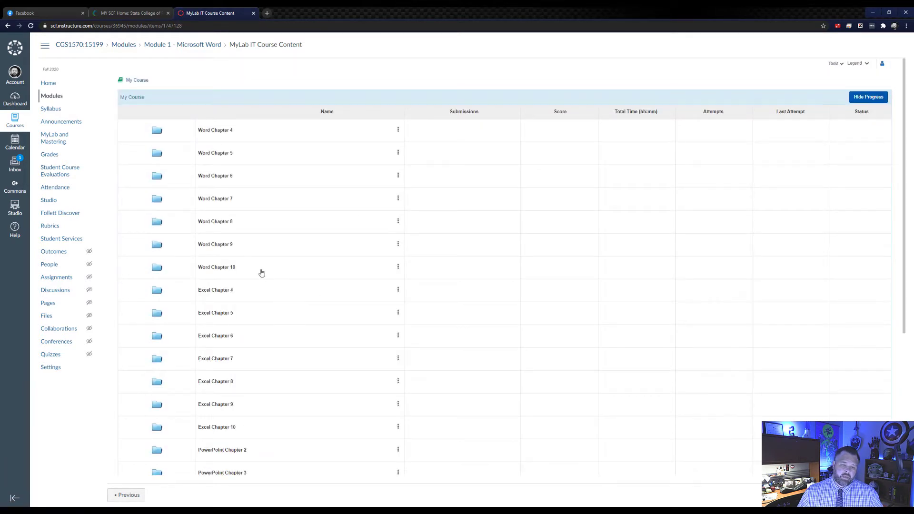
# Step: Open the Word 10G Chamber Programs (Homework) assignment in Word Chapter 10 and bring up its starting materials
pyautogui.click(224, 267)
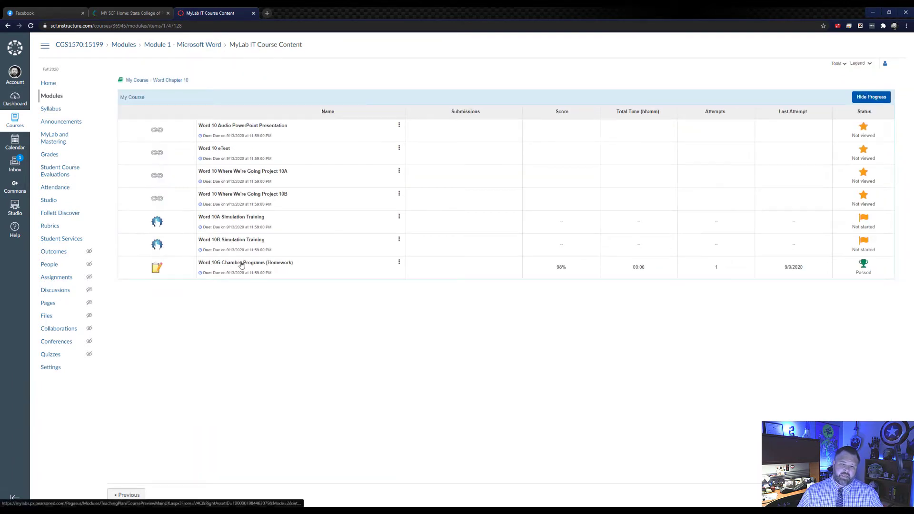
pyautogui.click(292, 263)
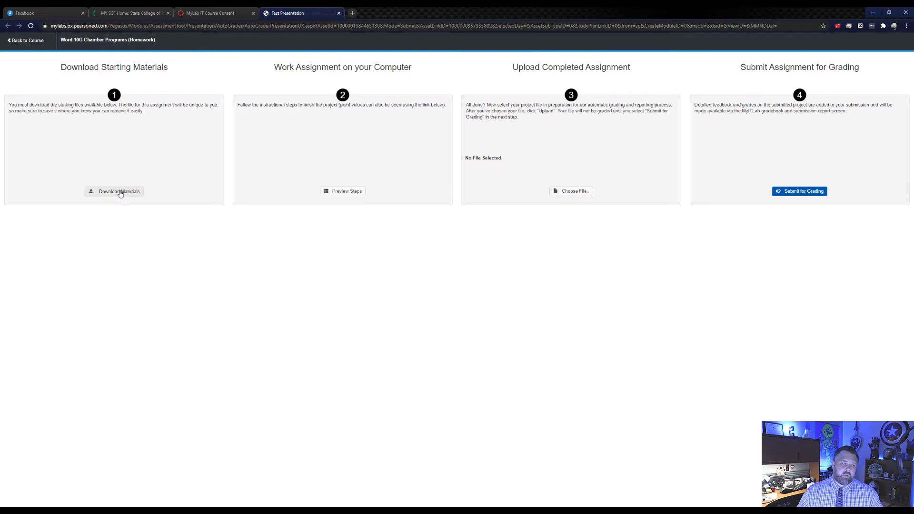
pyautogui.click(120, 192)
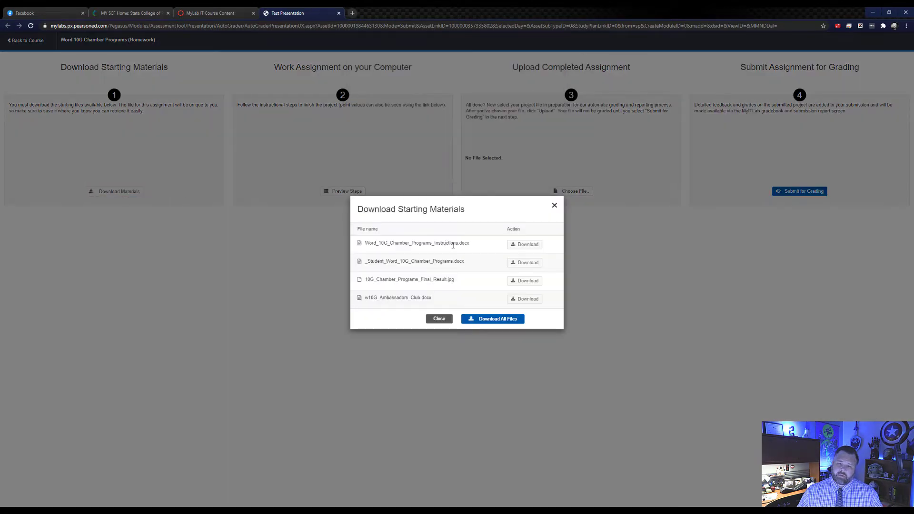
# Step: Download all four starting files: the instructions, the student document, the final result image and w10G_Ambassadors_Club.docx
pyautogui.click(515, 248)
pyautogui.click(524, 252)
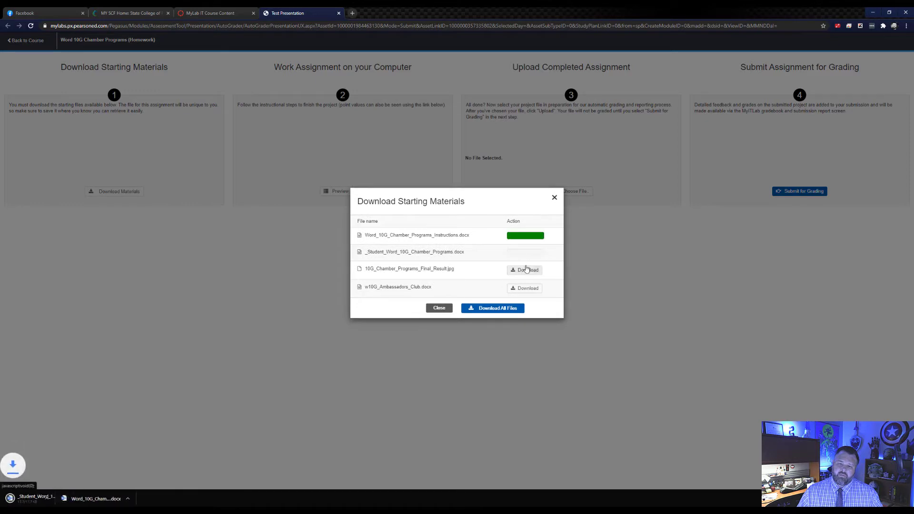
pyautogui.click(526, 269)
pyautogui.click(524, 287)
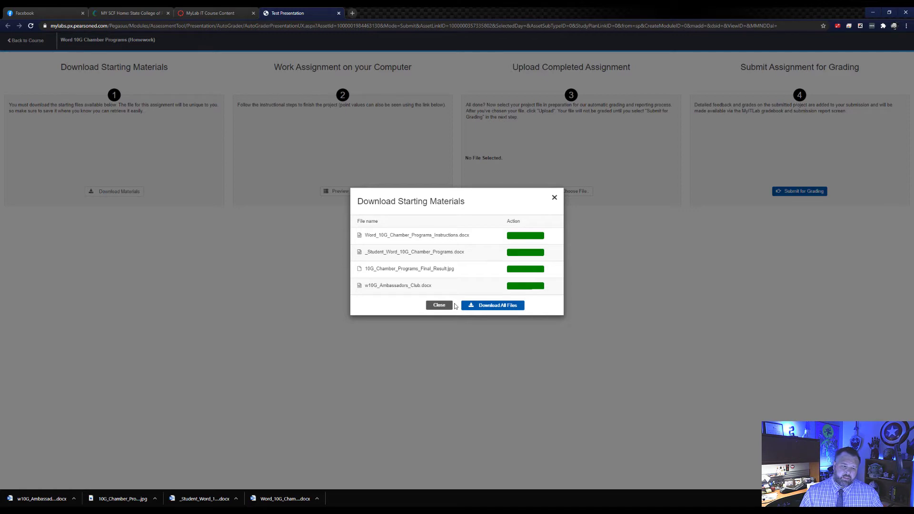
# Step: Open the downloaded _Student_Word_10G_Chamber_Programs document in Word and enable editing
pyautogui.click(207, 498)
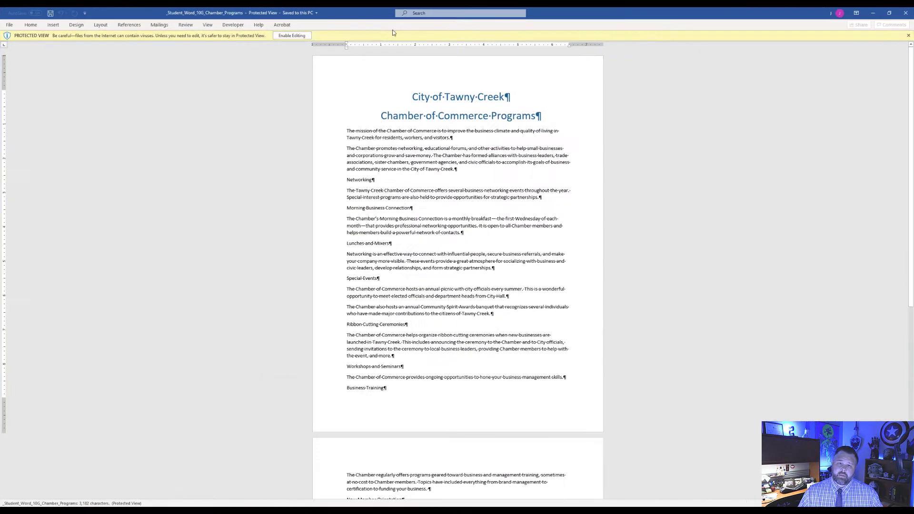
pyautogui.click(292, 35)
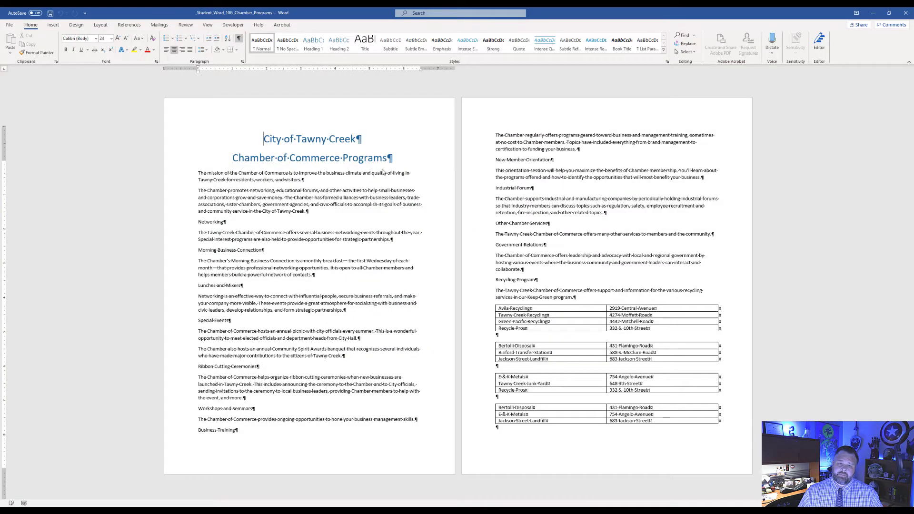
# Step: Apply the Heading 1 style to the "Networking" paragraph
pyautogui.scroll(3, 515, 211)
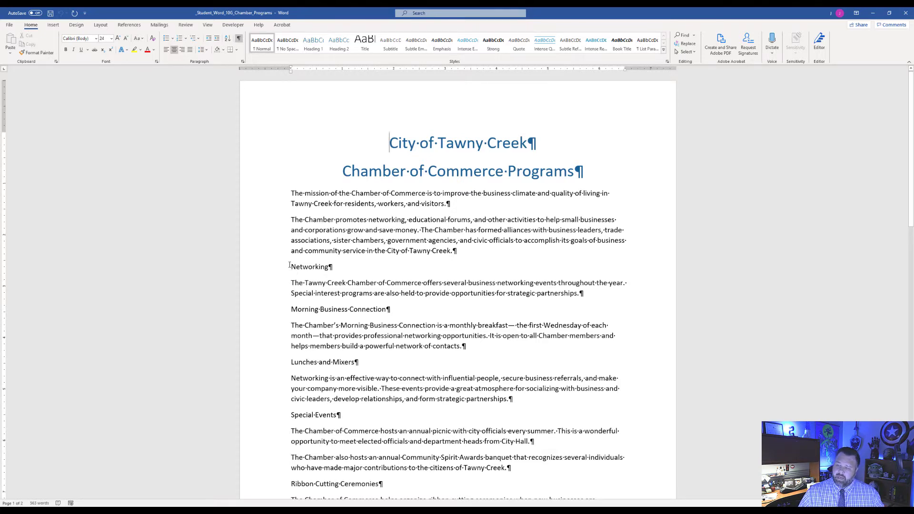
pyautogui.moveTo(290, 266); pyautogui.dragTo(330, 273)
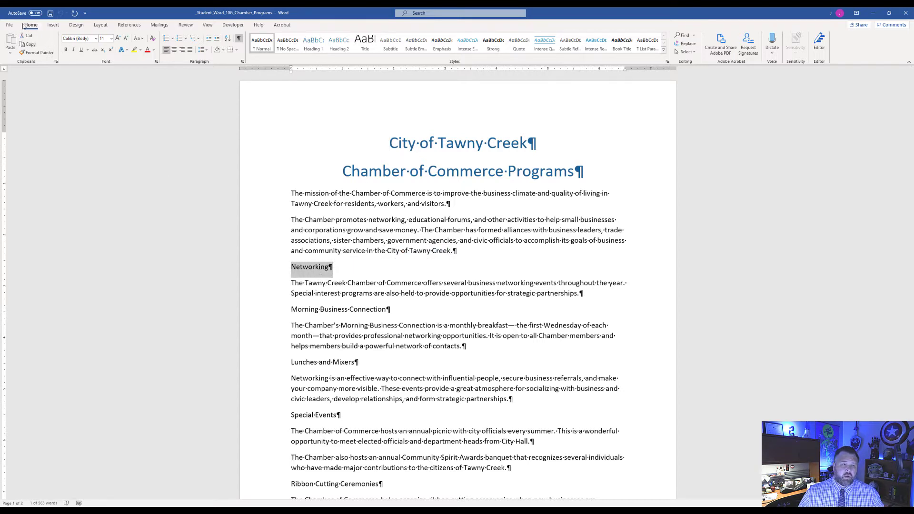
pyautogui.click(313, 45)
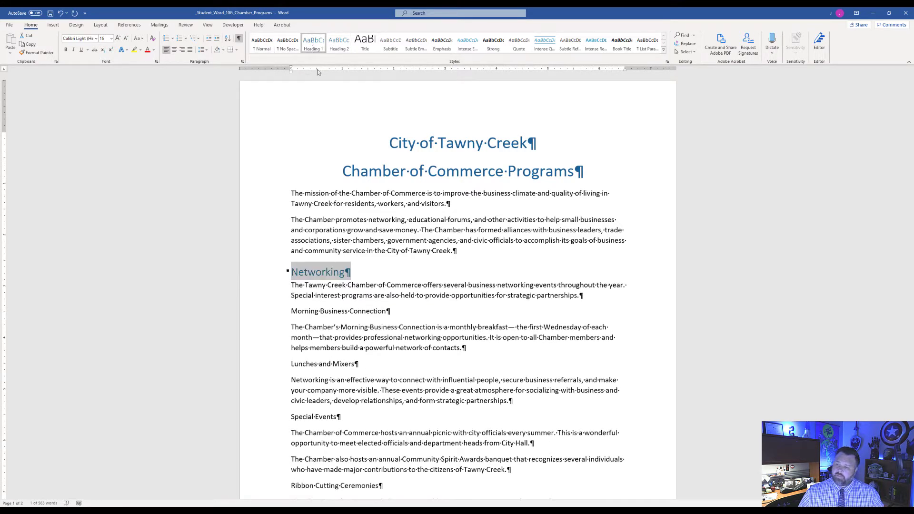
# Step: Select the "Special Events", "Workshops and Seminars" and "Other Chamber Services" paragraphs together and apply the Heading 1 style to them
pyautogui.scroll(-1, 468, 301)
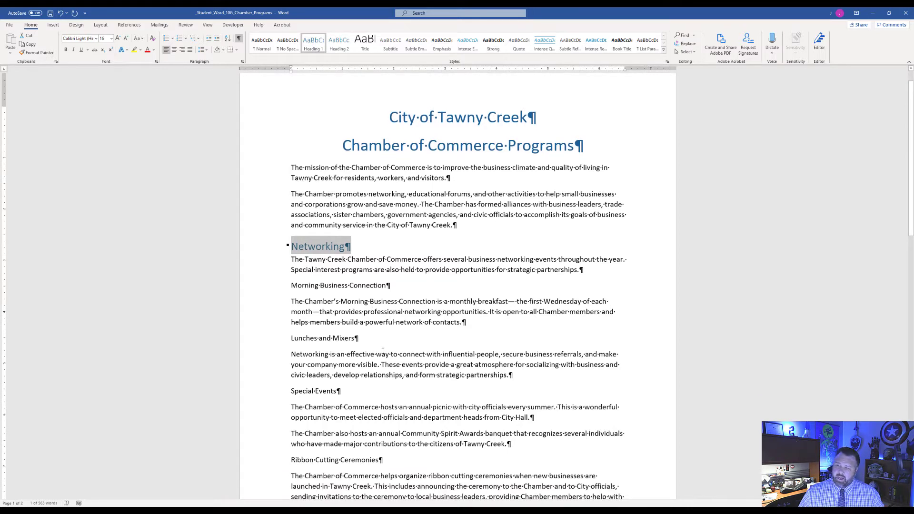
pyautogui.click(288, 397)
pyautogui.moveTo(289, 398); pyautogui.dragTo(345, 392)
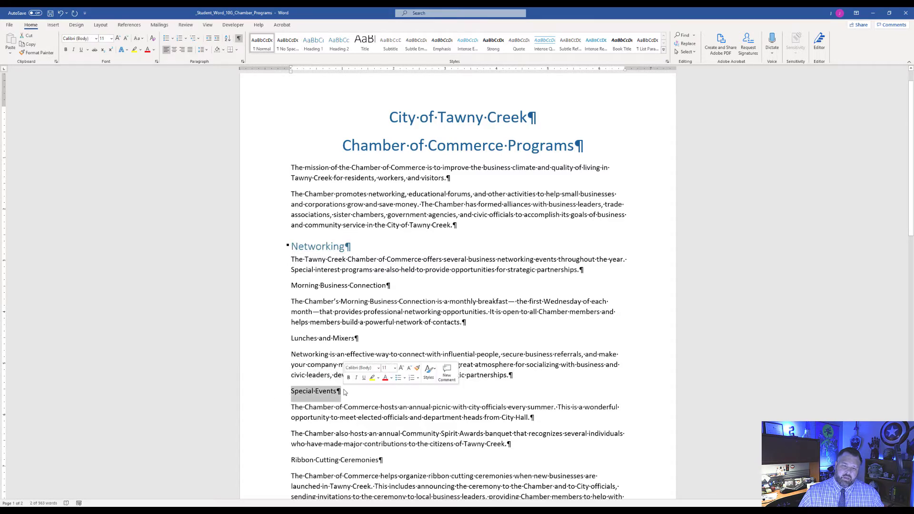
pyautogui.scroll(-4, 344, 390)
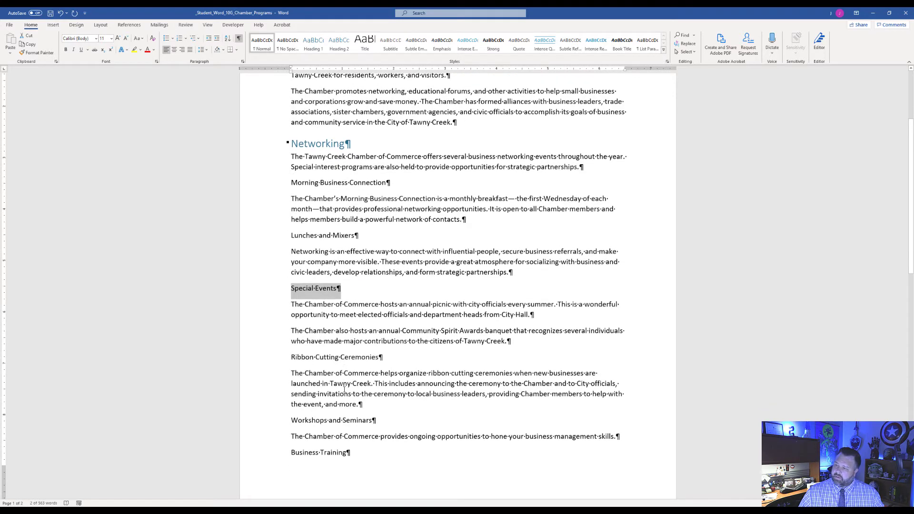
pyautogui.scroll(-4, 344, 390)
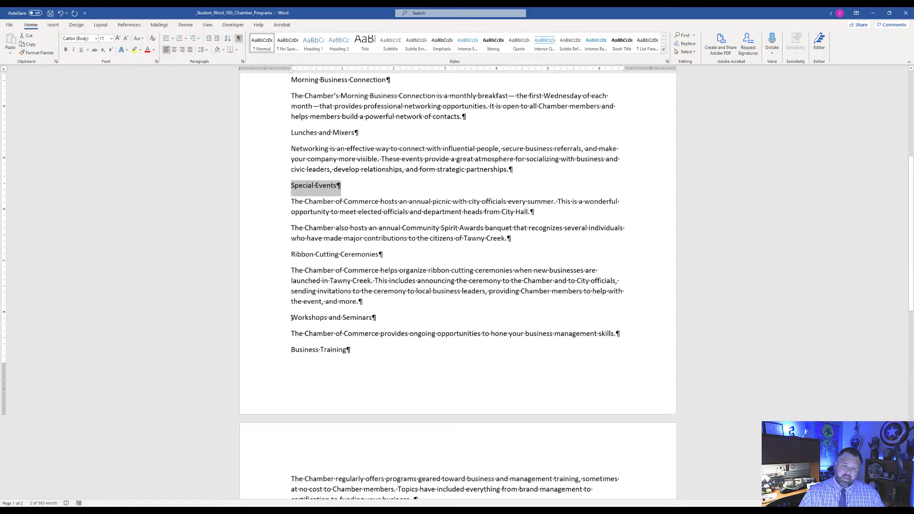
pyautogui.moveTo(291, 318); pyautogui.dragTo(358, 319)
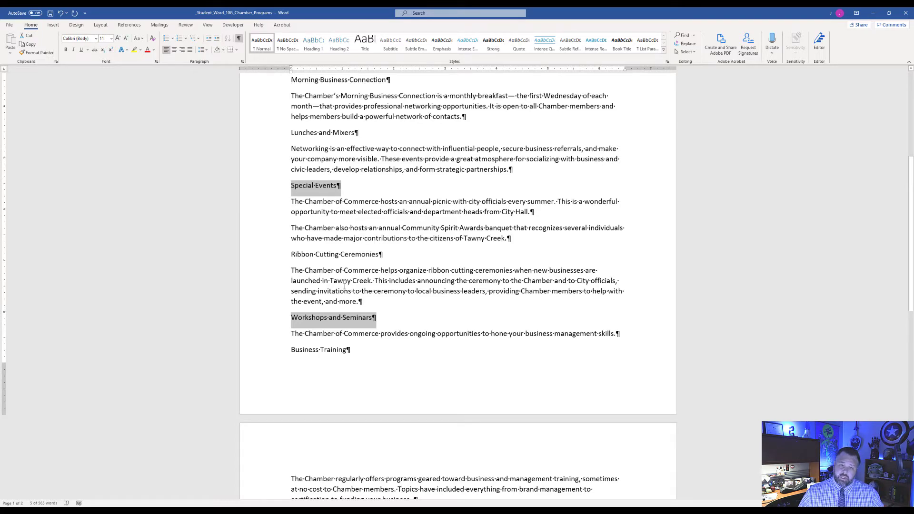
pyautogui.keyDown('ctrl'); pyautogui.scroll(-3, 344, 285); pyautogui.keyUp('ctrl')
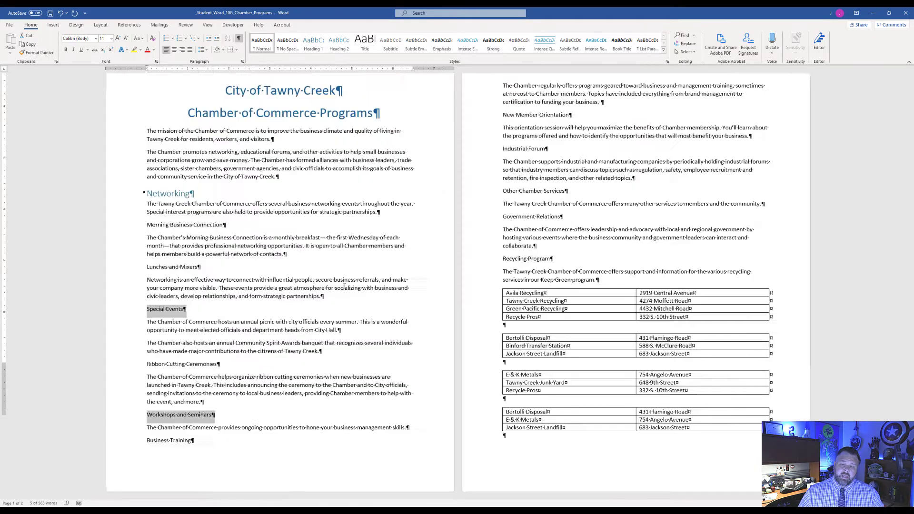
pyautogui.keyDown('ctrl'); pyautogui.scroll(-2, 344, 286); pyautogui.keyUp('ctrl')
pyautogui.keyDown('ctrl'); pyautogui.scroll(3, 345, 285); pyautogui.keyUp('ctrl')
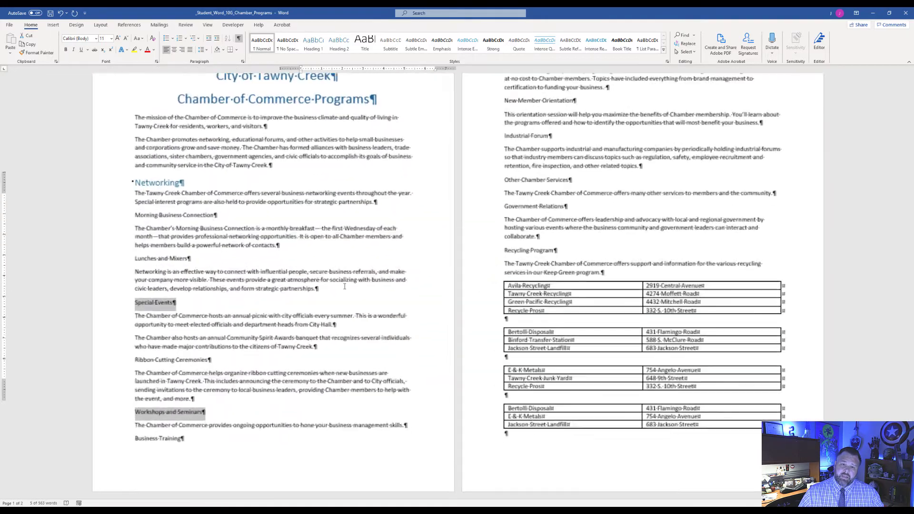
pyautogui.keyDown('ctrl'); pyautogui.scroll(3, 345, 285); pyautogui.keyUp('ctrl')
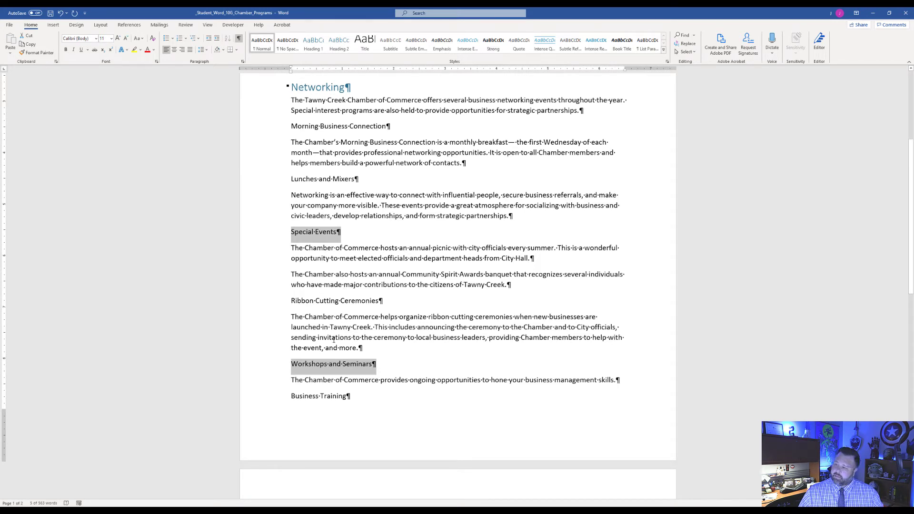
pyautogui.scroll(-8, 334, 339)
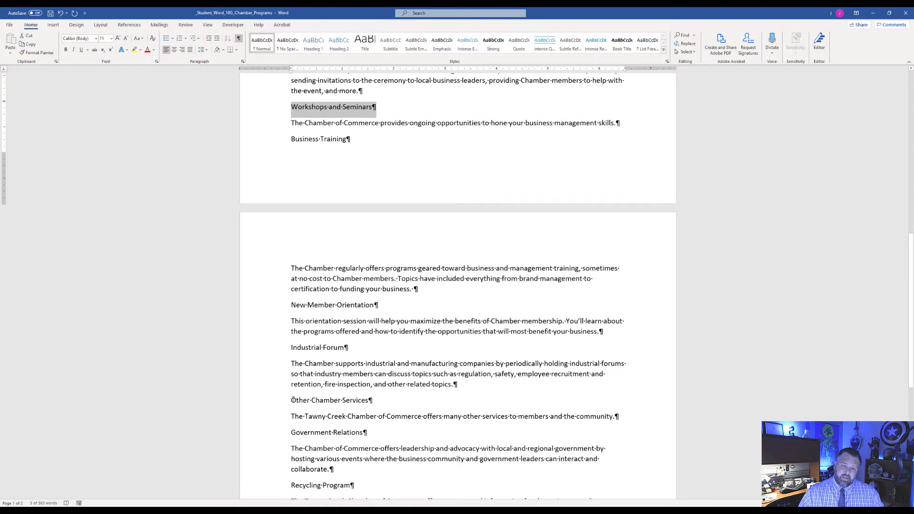
pyautogui.keyDown('ctrl'); pyautogui.click(324, 403); pyautogui.keyUp('ctrl')
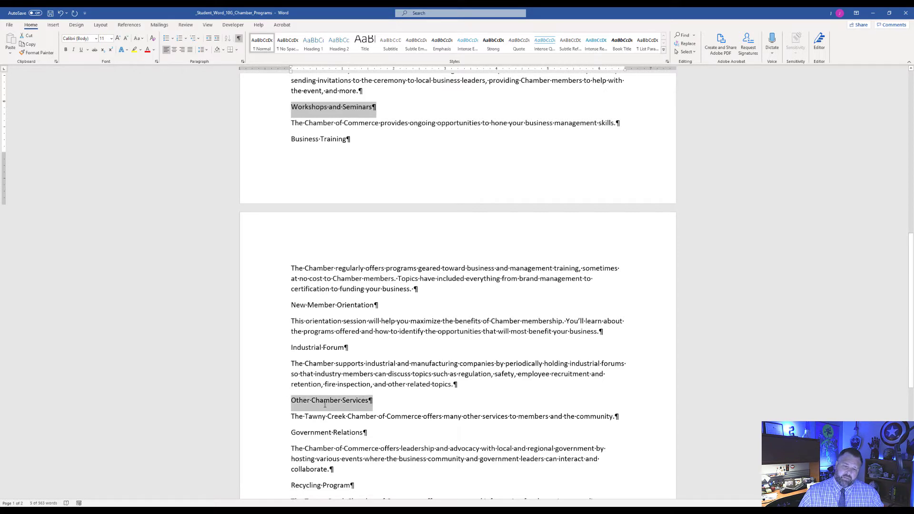
pyautogui.scroll(5, 326, 407)
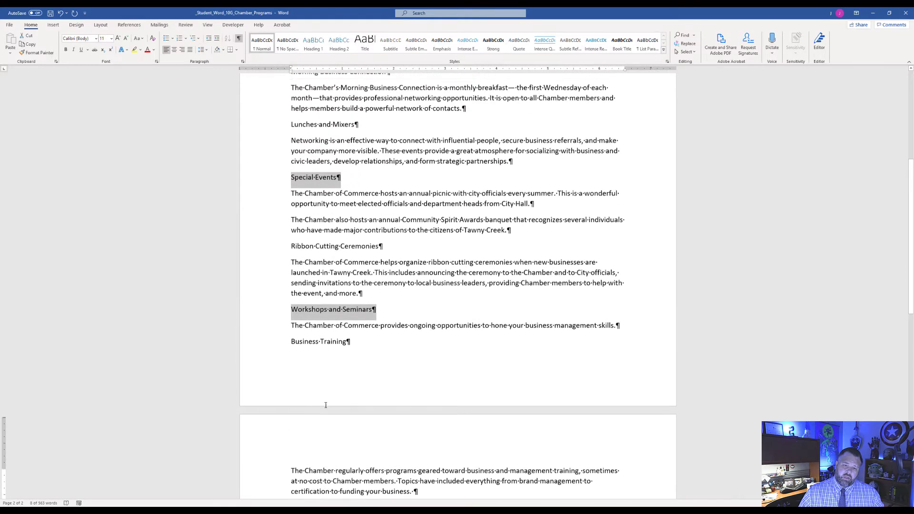
pyautogui.scroll(1, 325, 405)
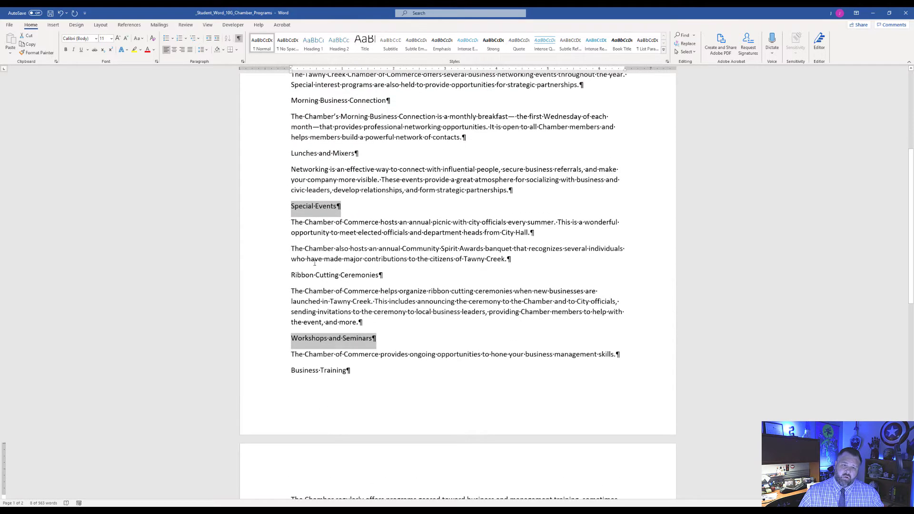
pyautogui.scroll(-6, 318, 311)
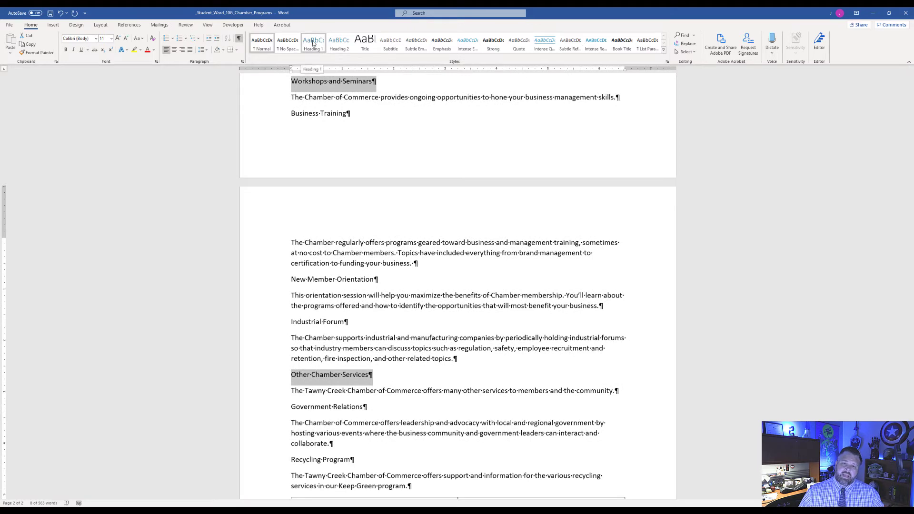
pyautogui.click(315, 47)
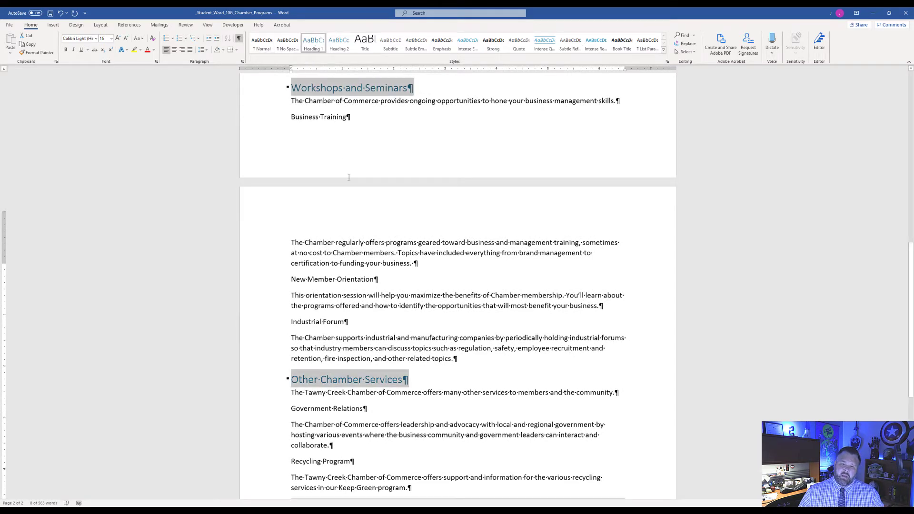
# Step: Select the eight subsection titles from "Morning Business Connection" through "Recycling Program" together and apply the Heading 2 style to them
pyautogui.scroll(2, 345, 166)
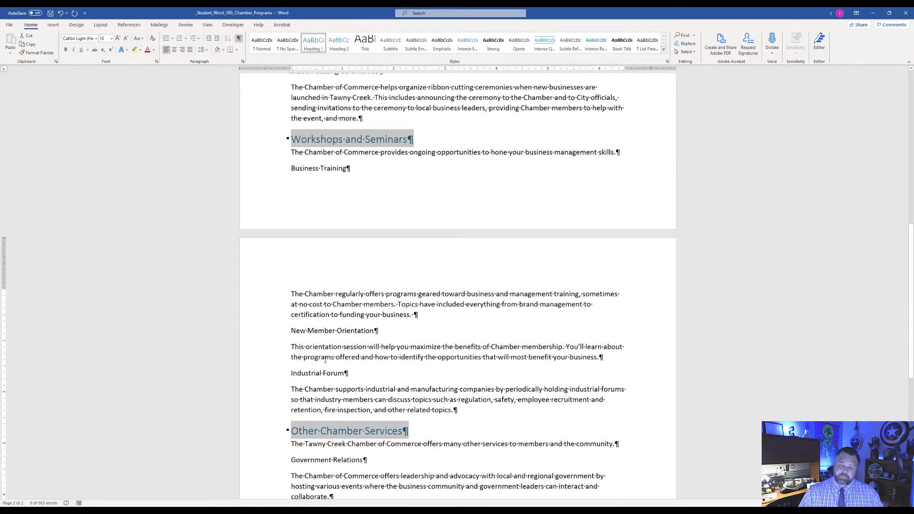
pyautogui.scroll(4, 380, 307)
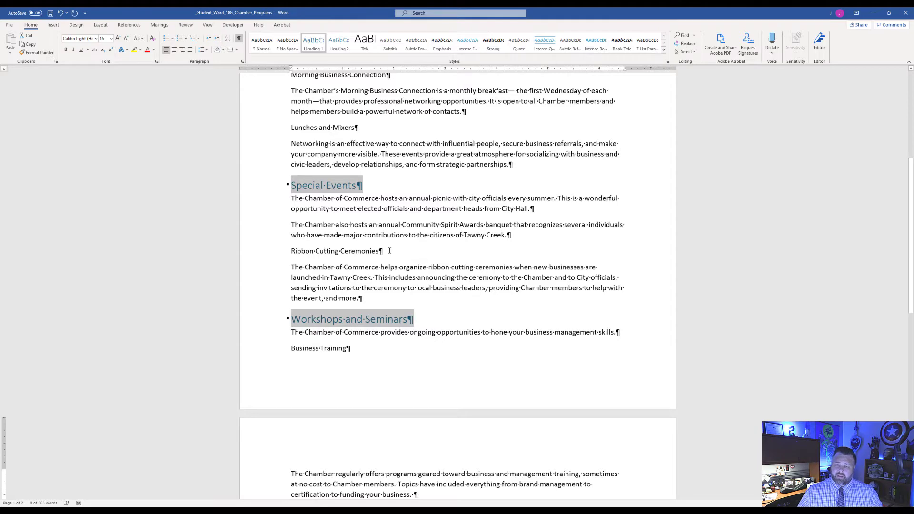
pyautogui.scroll(2, 389, 250)
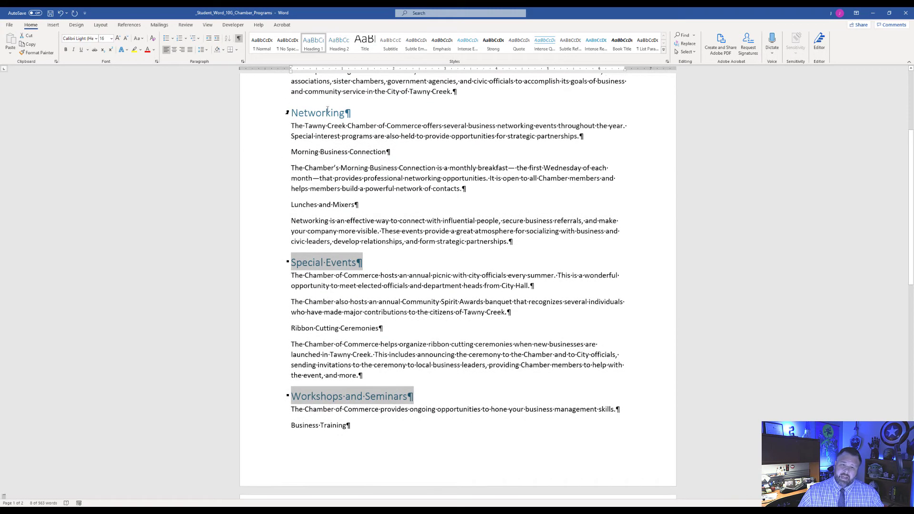
pyautogui.scroll(-1, 323, 420)
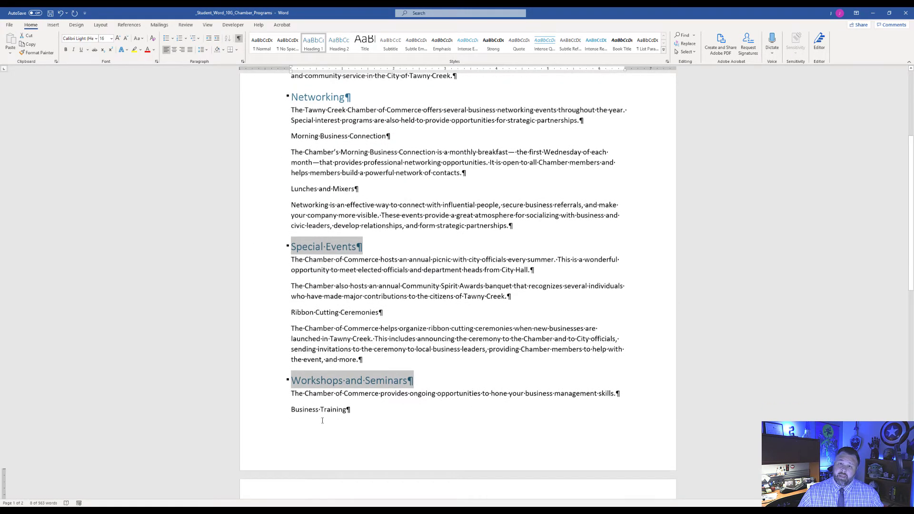
pyautogui.scroll(-2, 322, 420)
pyautogui.scroll(2, 441, 418)
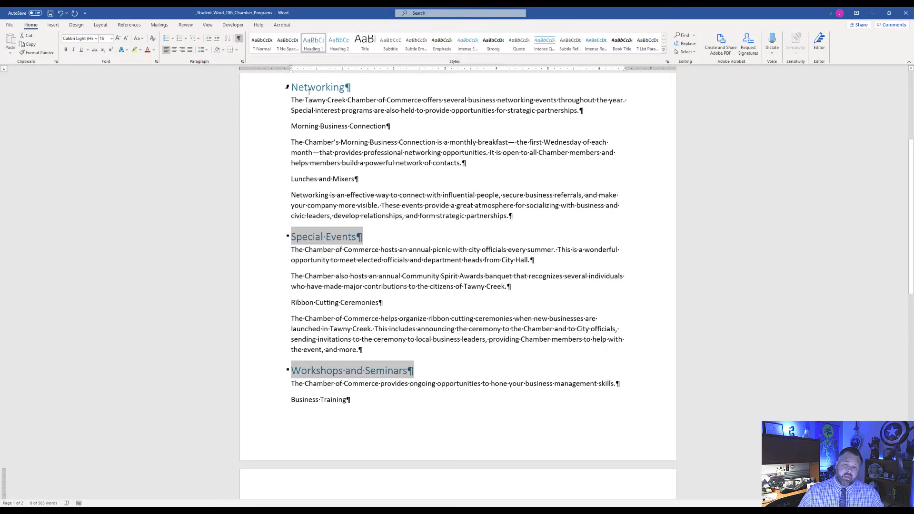
pyautogui.click(286, 132)
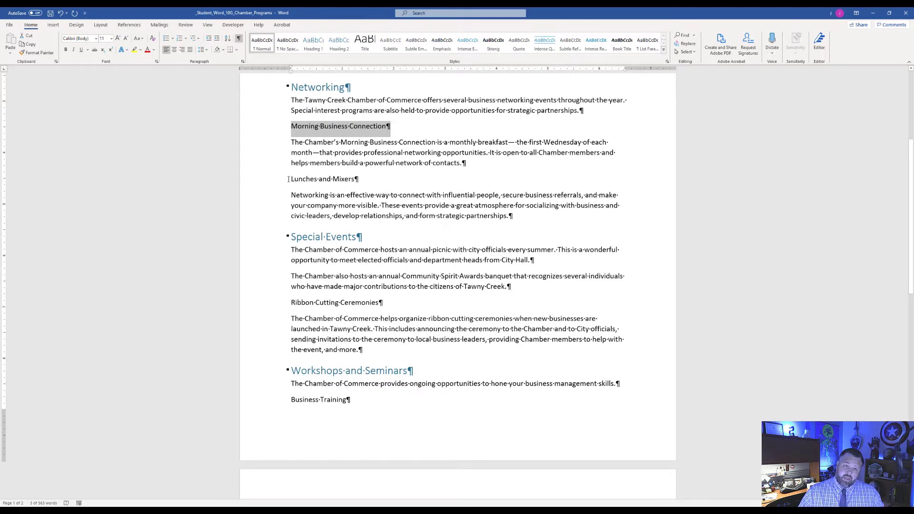
pyautogui.moveTo(291, 180); pyautogui.dragTo(359, 180)
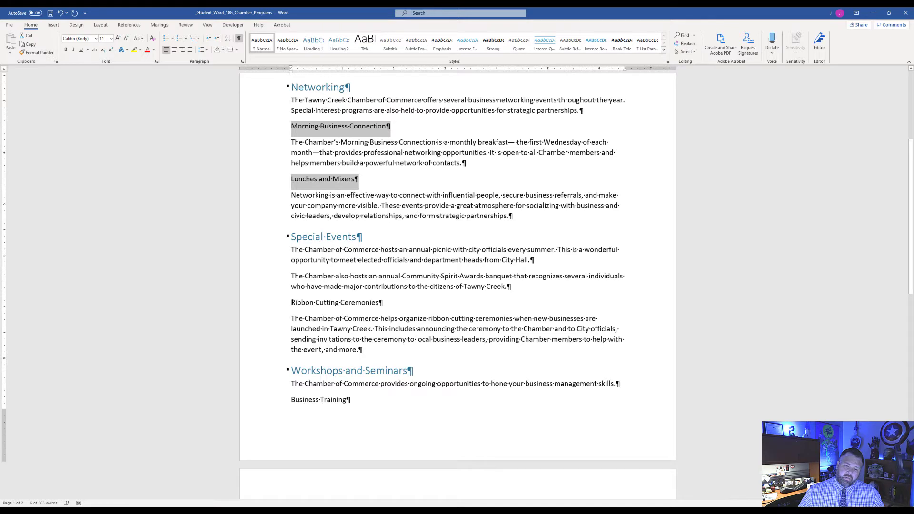
pyautogui.moveTo(293, 303); pyautogui.dragTo(363, 298)
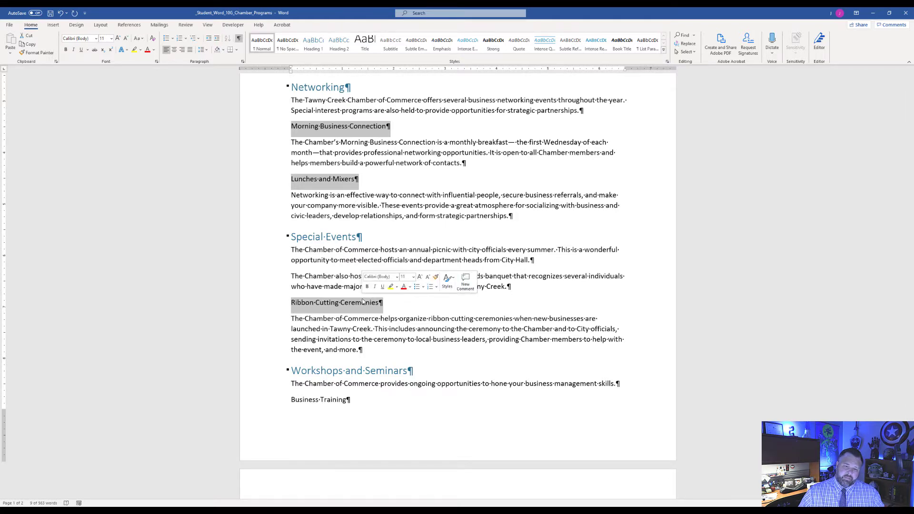
pyautogui.scroll(-5, 362, 300)
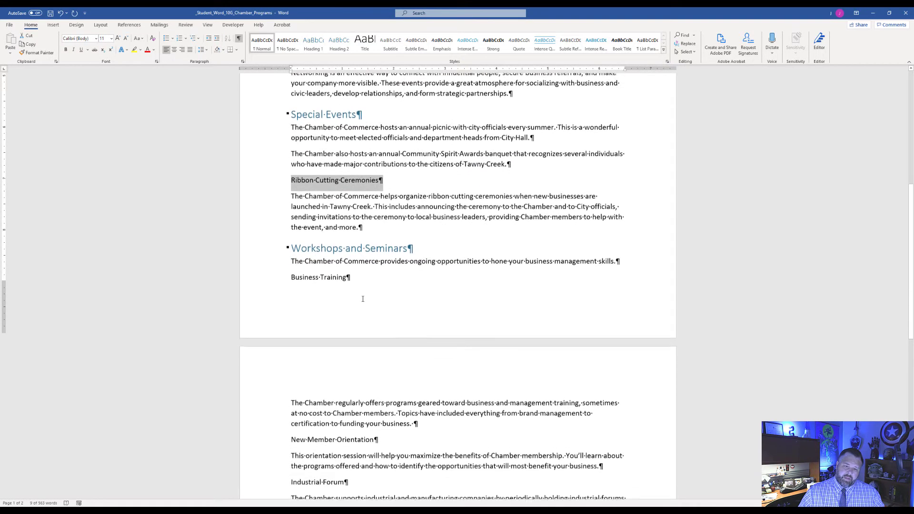
pyautogui.scroll(-1, 363, 298)
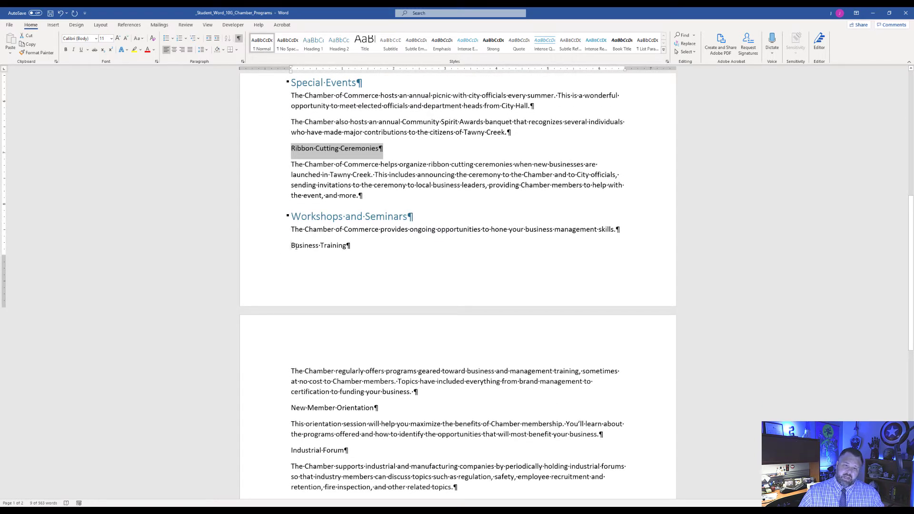
pyautogui.moveTo(290, 246); pyautogui.dragTo(347, 246)
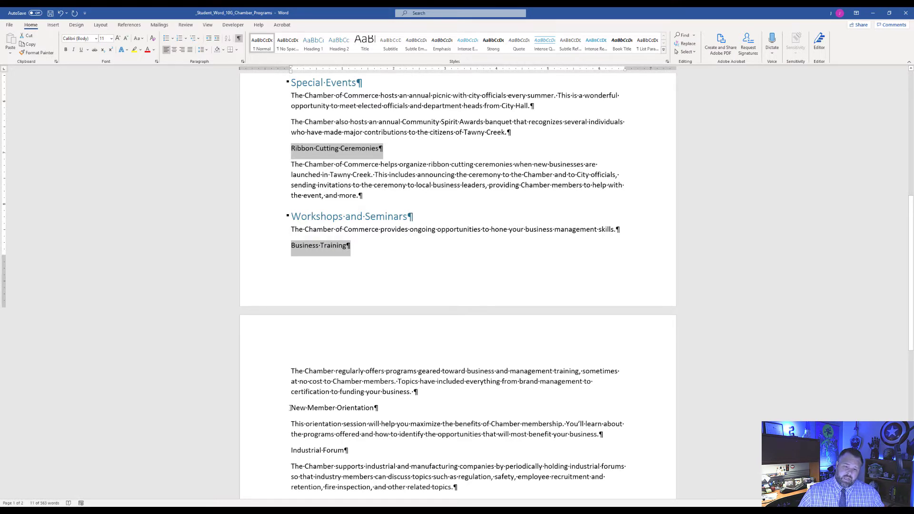
pyautogui.moveTo(289, 408); pyautogui.dragTo(365, 409)
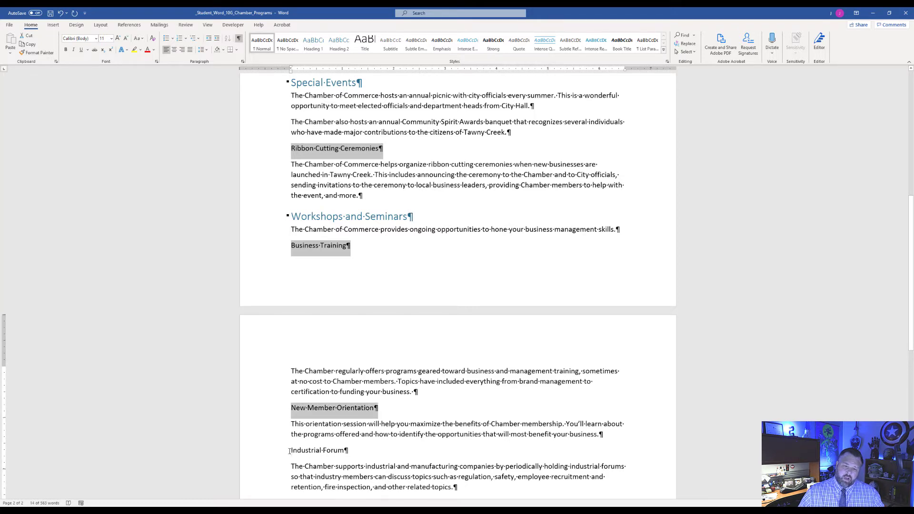
pyautogui.moveTo(289, 451); pyautogui.dragTo(309, 450)
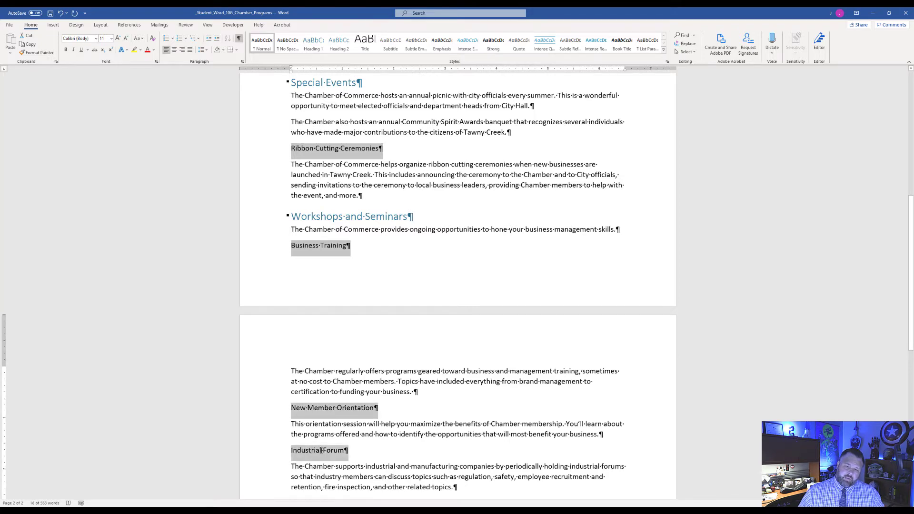
pyautogui.scroll(-2, 338, 444)
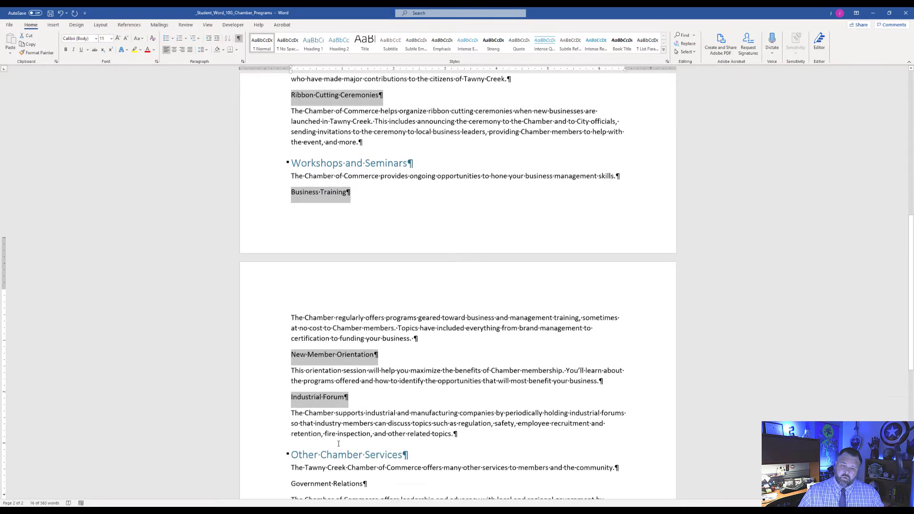
pyautogui.scroll(-9, 338, 443)
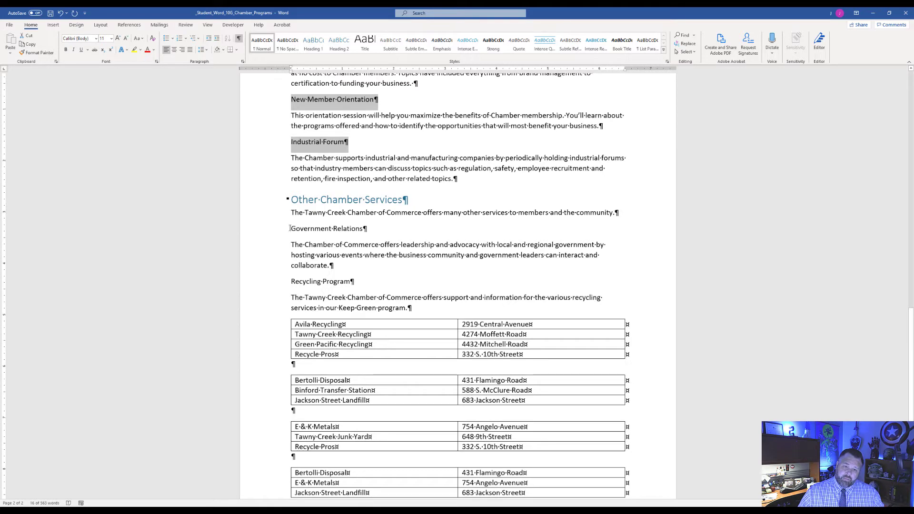
pyautogui.moveTo(289, 229); pyautogui.dragTo(361, 229)
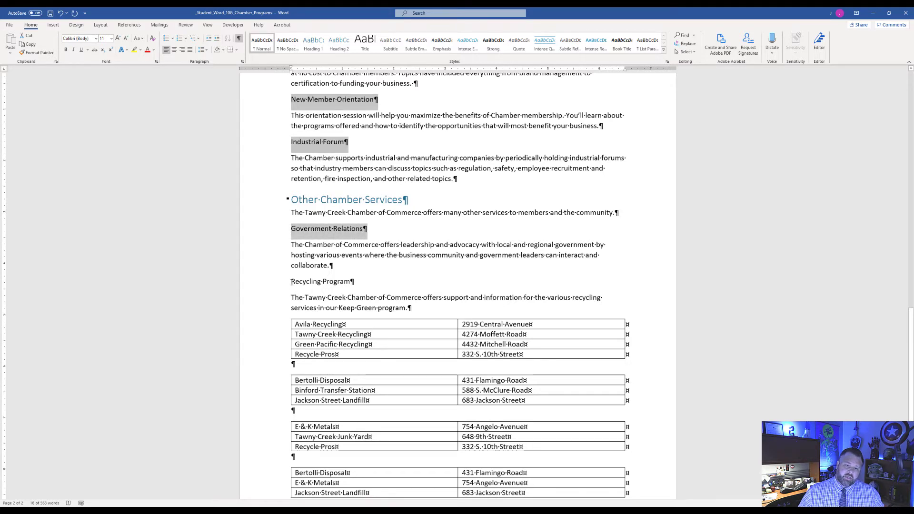
pyautogui.moveTo(291, 281); pyautogui.dragTo(353, 281)
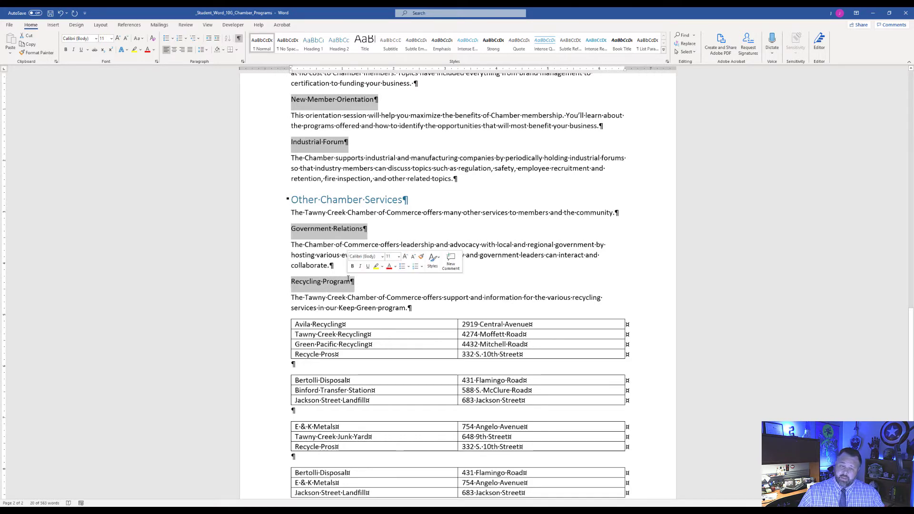
pyautogui.scroll(10, 348, 279)
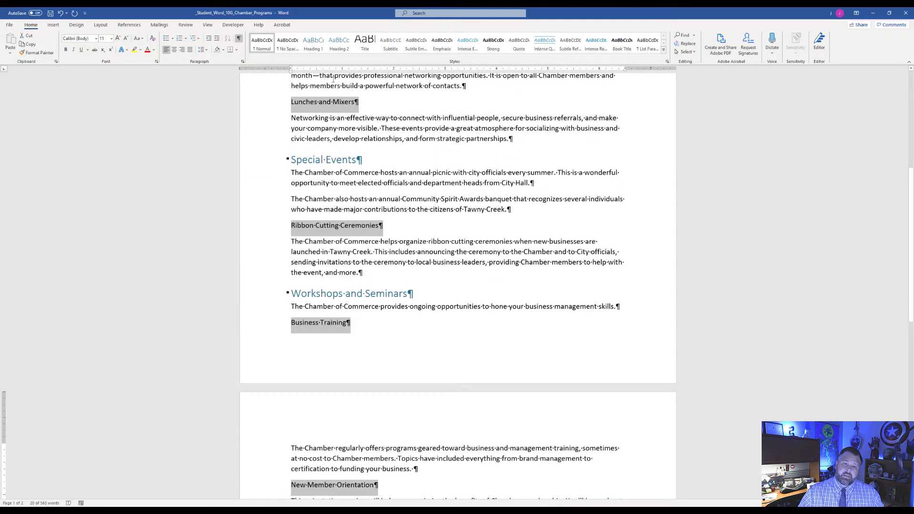
pyautogui.click(340, 47)
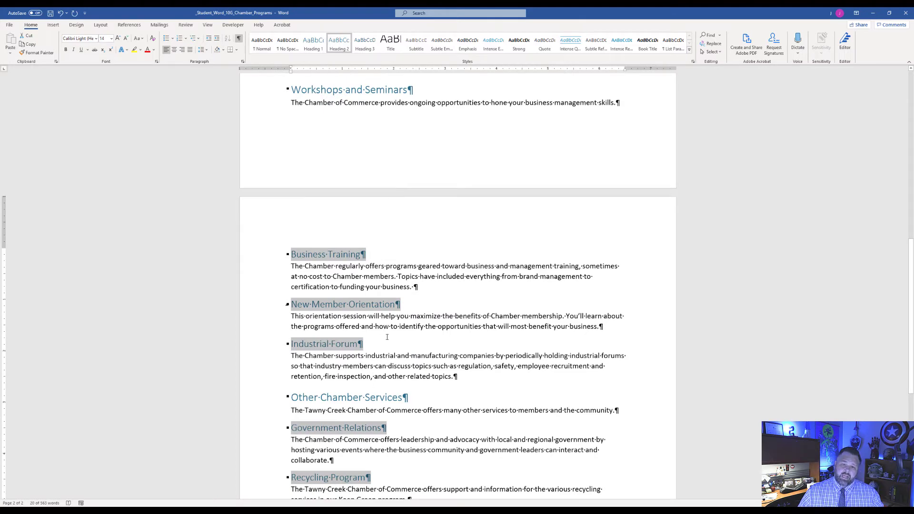
# Step: Select everything from the "Networking" heading to the end of the document and, in Outline view, create subdocuments from the selection
pyautogui.scroll(-5, 387, 337)
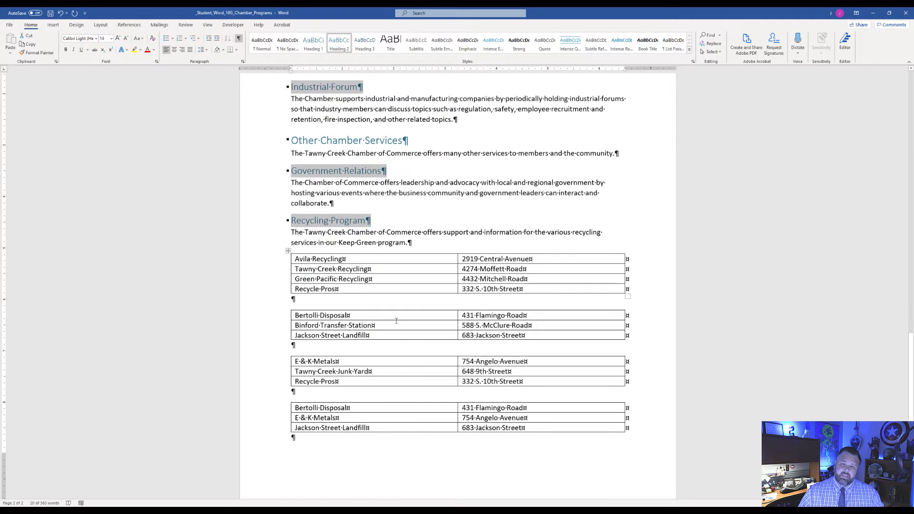
pyautogui.scroll(-1, 385, 286)
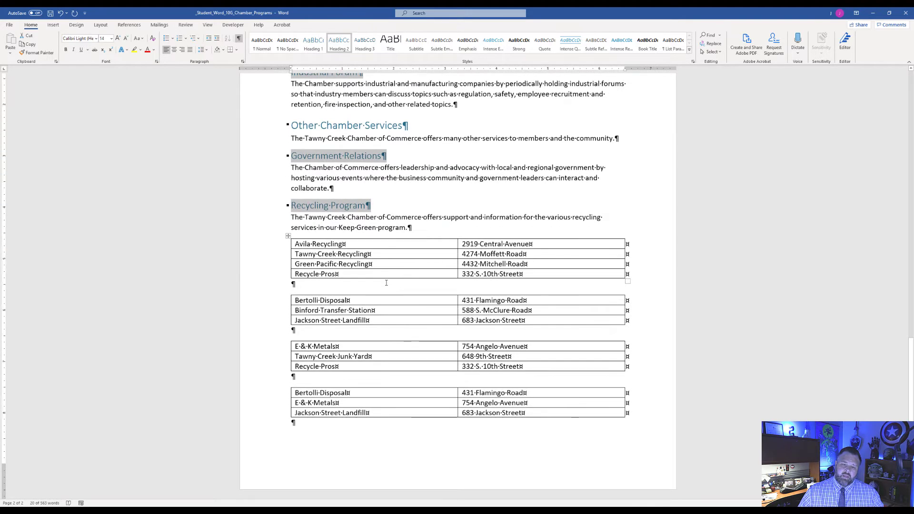
pyautogui.scroll(3, 386, 283)
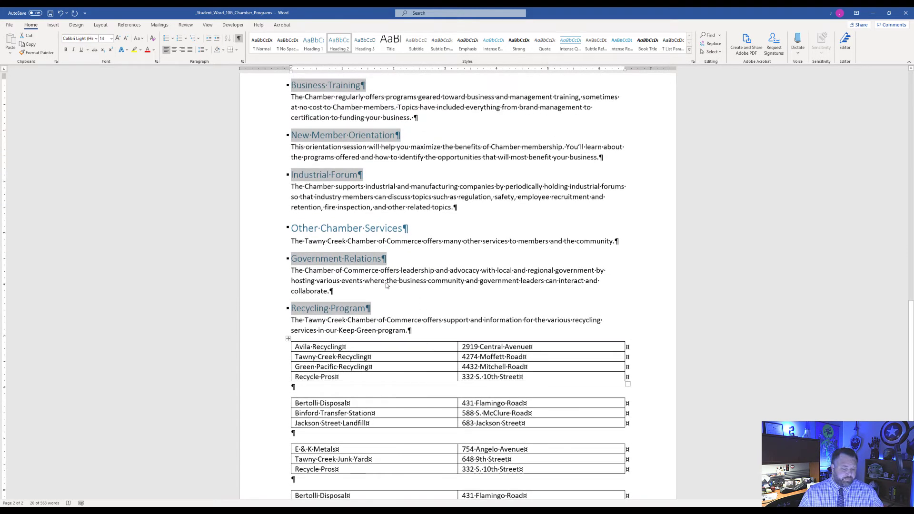
pyautogui.click(386, 284)
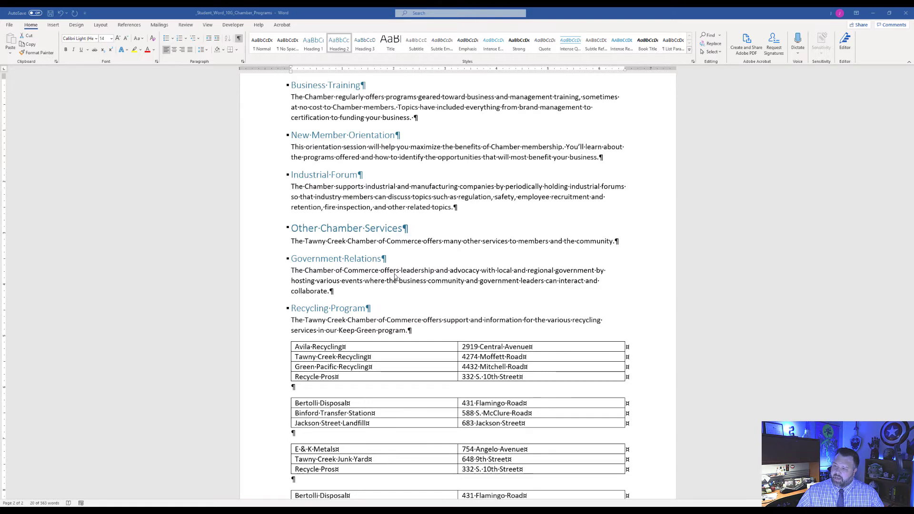
pyautogui.scroll(15, 369, 255)
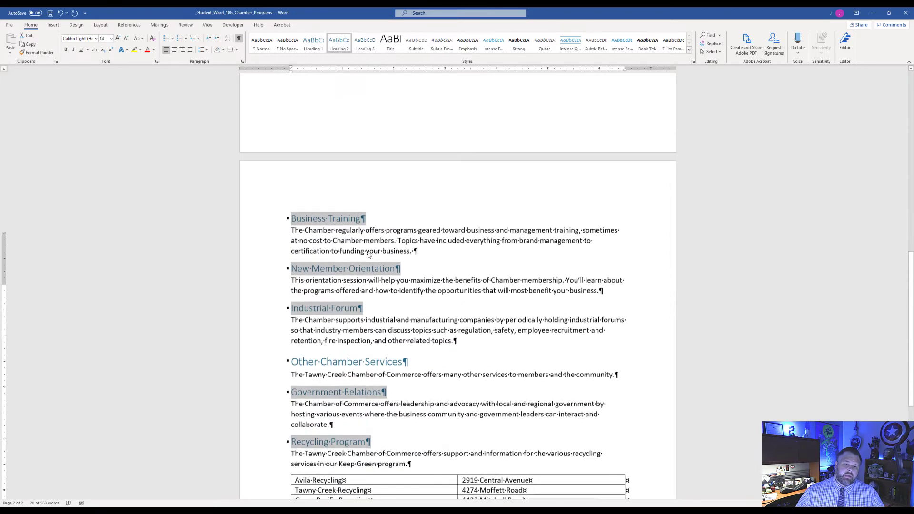
pyautogui.scroll(2, 368, 256)
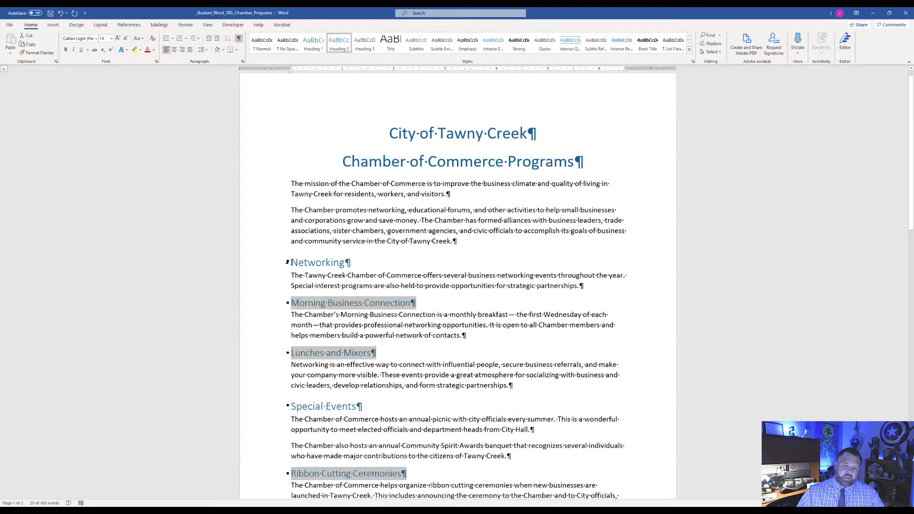
pyautogui.moveTo(287, 261); pyautogui.dragTo(288, 500)
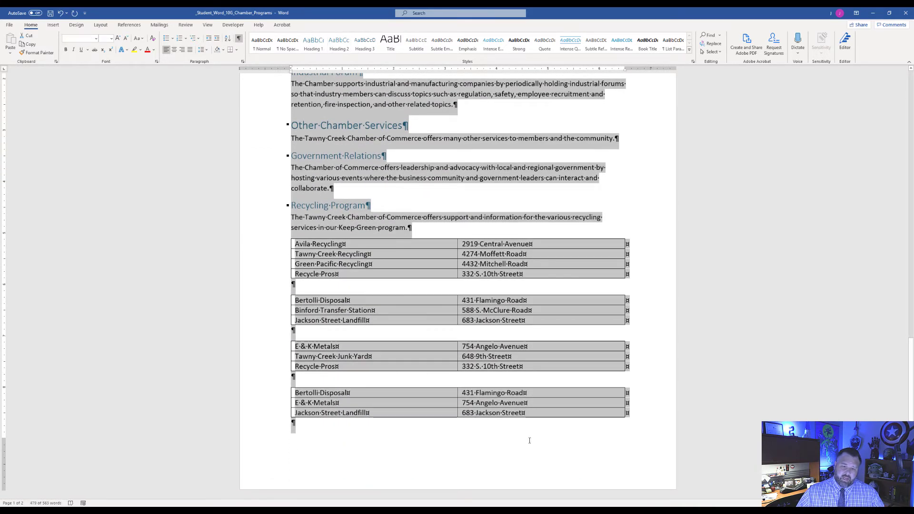
pyautogui.scroll(1, 399, 396)
pyautogui.scroll(15, 398, 397)
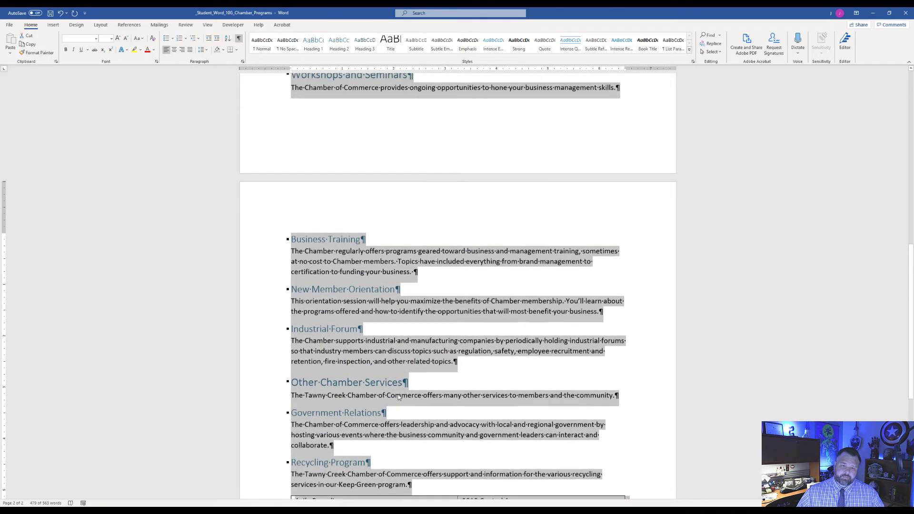
pyautogui.scroll(5, 399, 397)
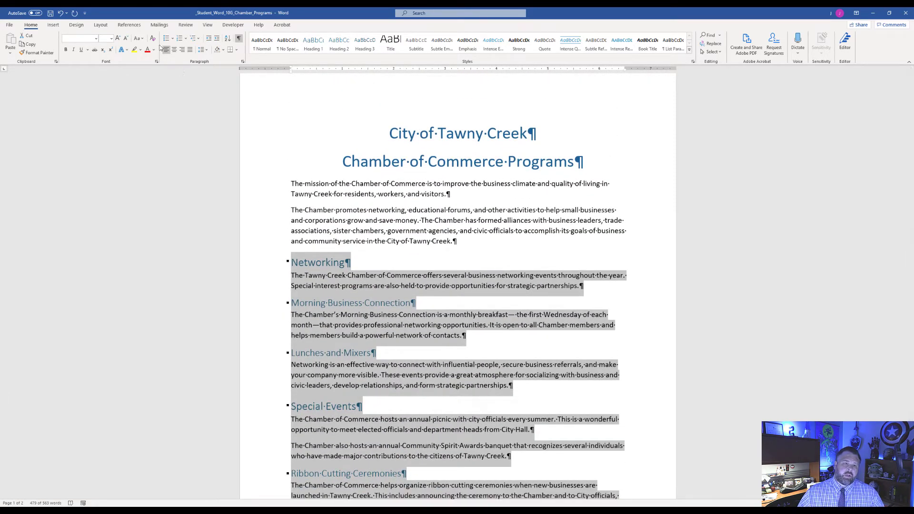
pyautogui.click(206, 27)
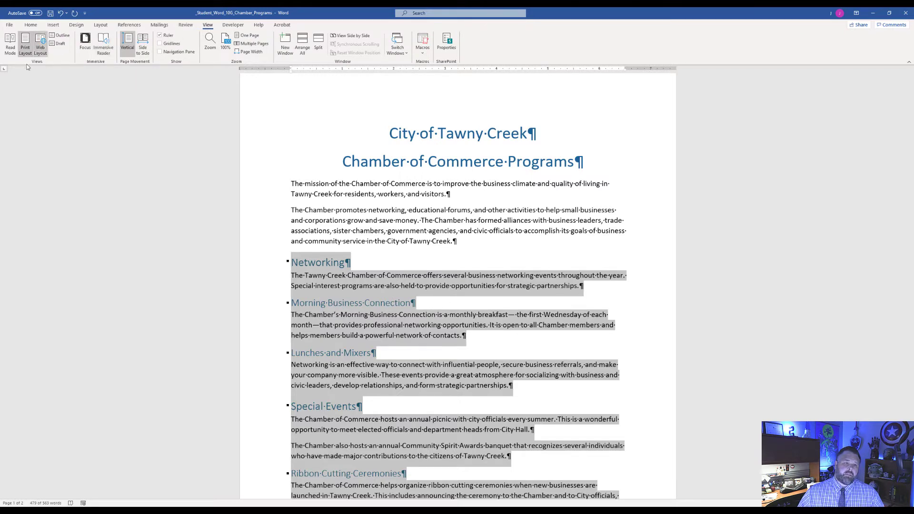
pyautogui.click(61, 36)
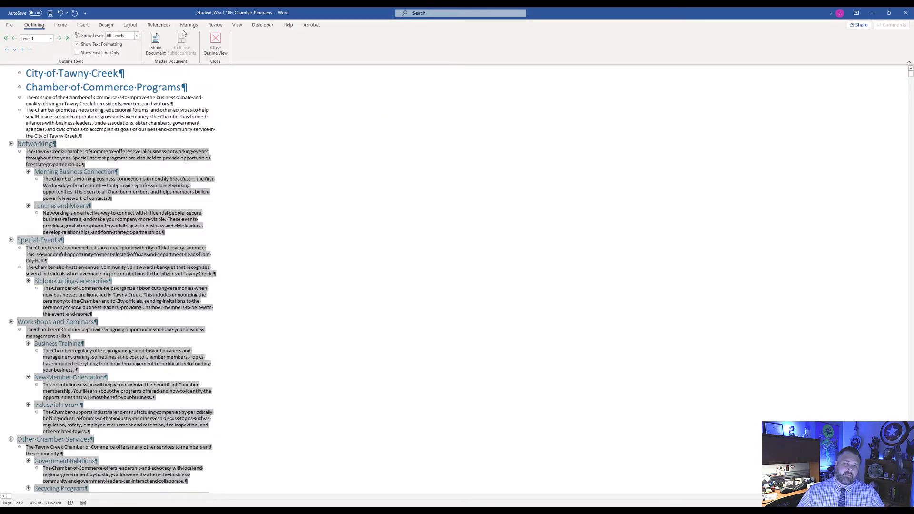
pyautogui.click(152, 46)
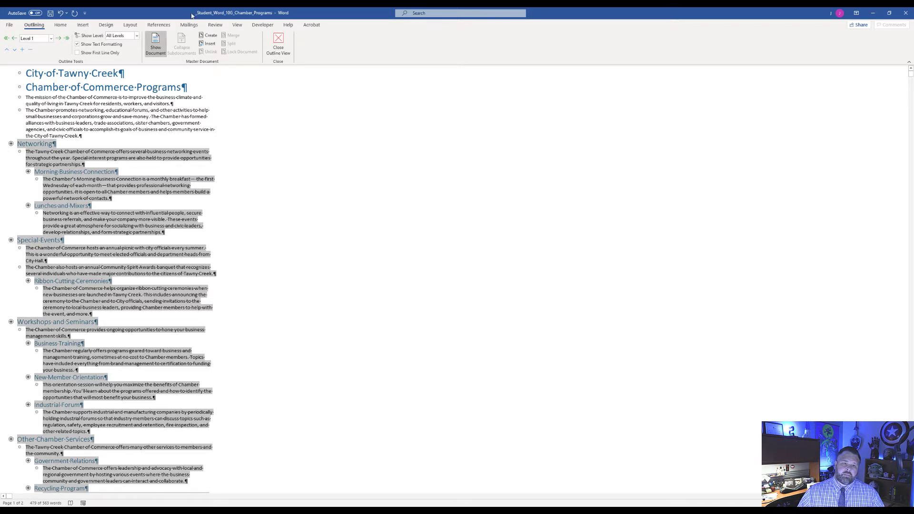
pyautogui.click(208, 36)
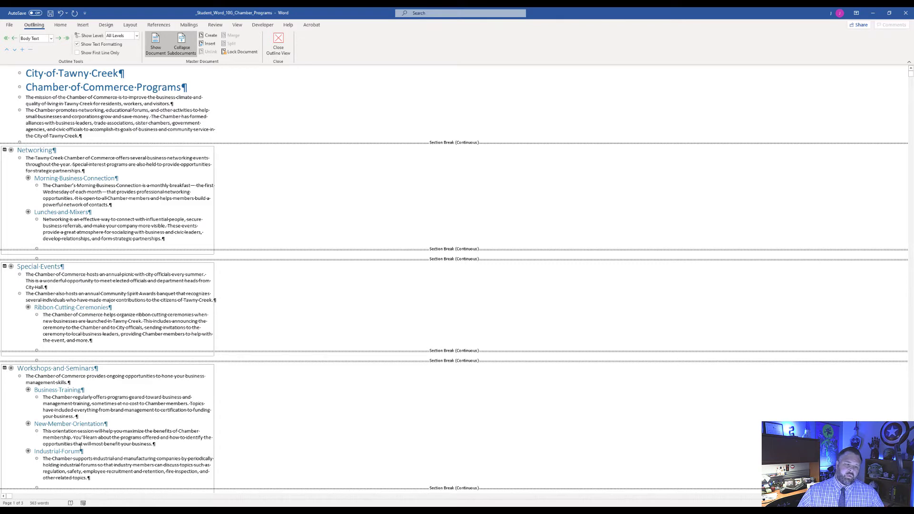
# Step: Insert the w10G_Ambassadors_Club file from Downloads as a subdocument at the blank paragraph ending the document
pyautogui.scroll(-5, 78, 457)
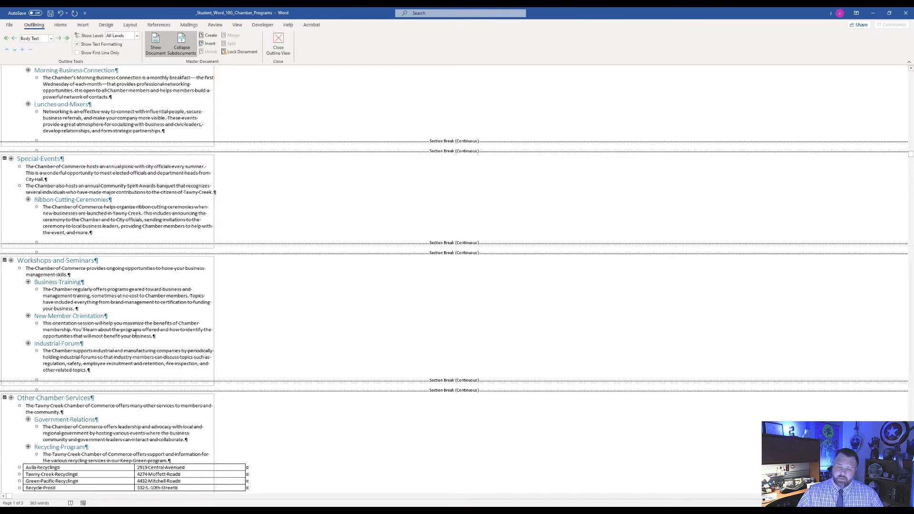
pyautogui.scroll(-5, 142, 317)
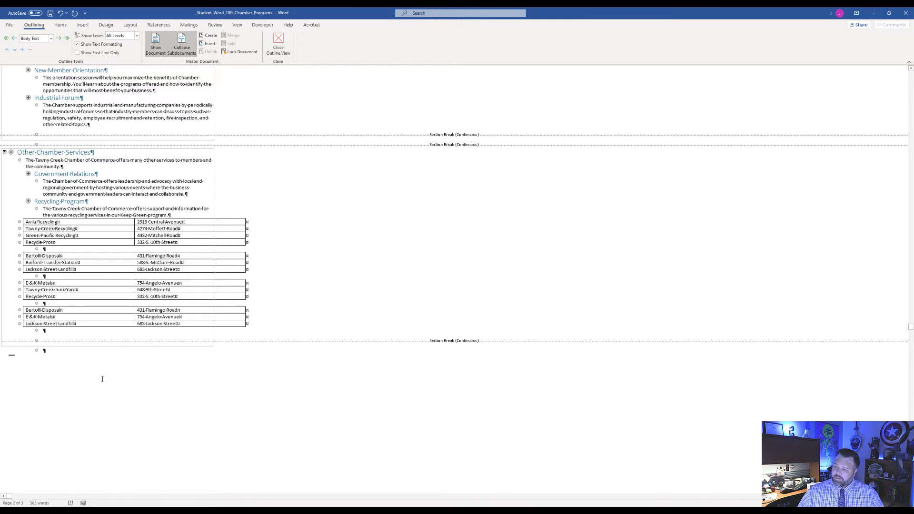
pyautogui.click(44, 350)
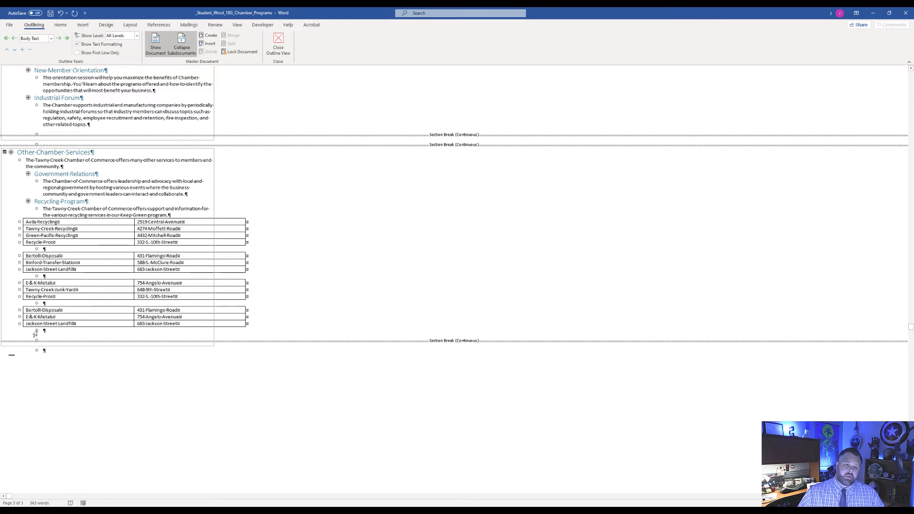
pyautogui.click(209, 45)
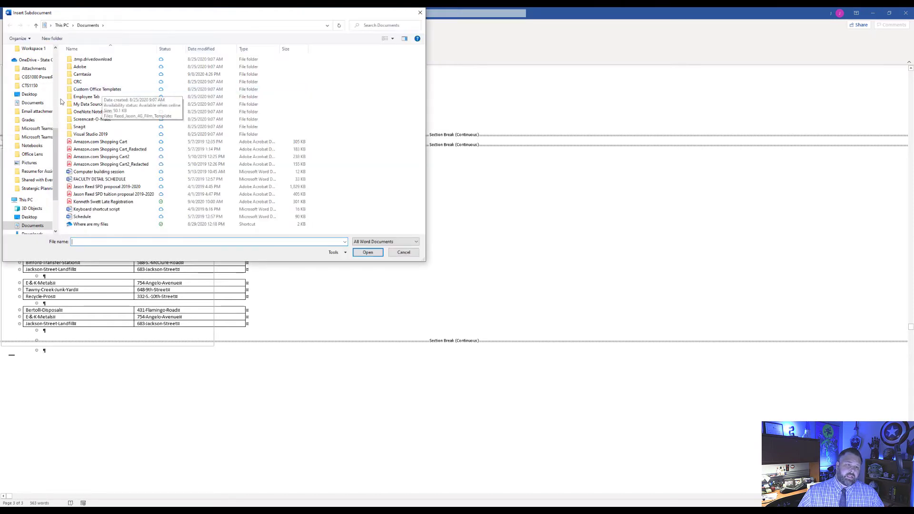
pyautogui.scroll(5, 36, 108)
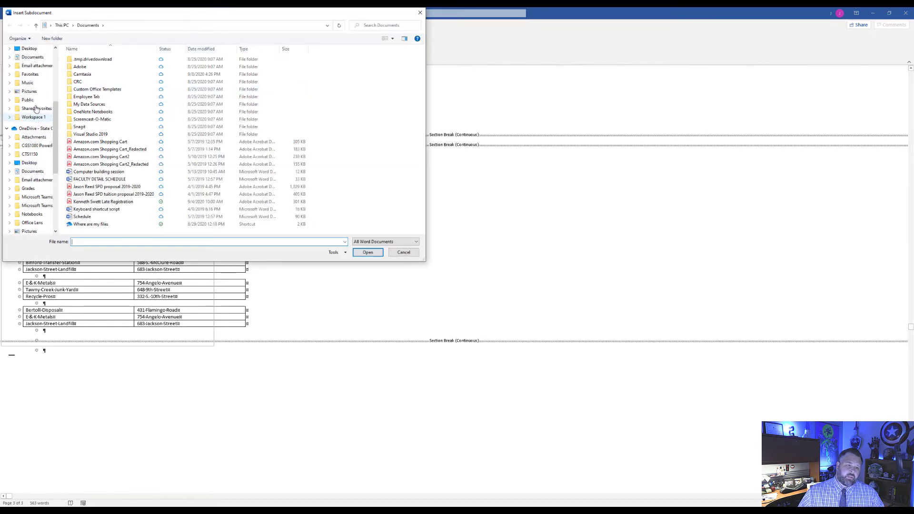
pyautogui.scroll(4, 36, 114)
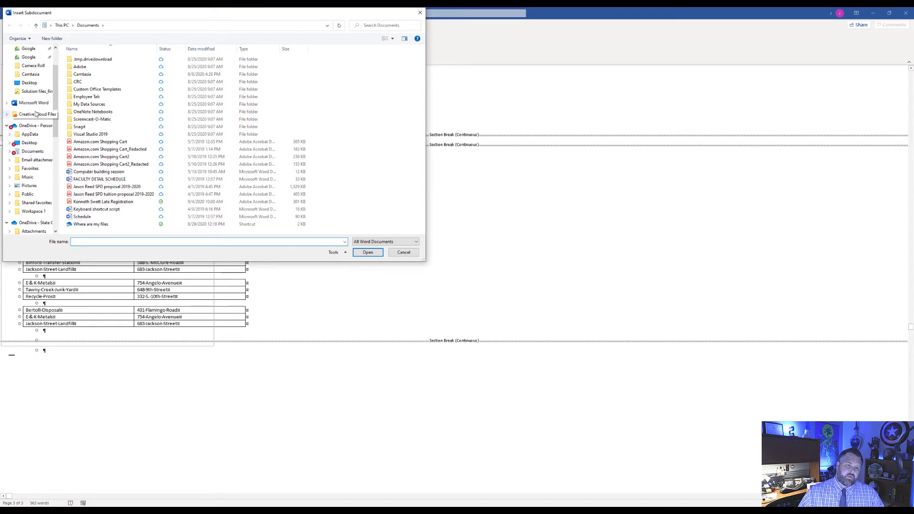
pyautogui.click(29, 71)
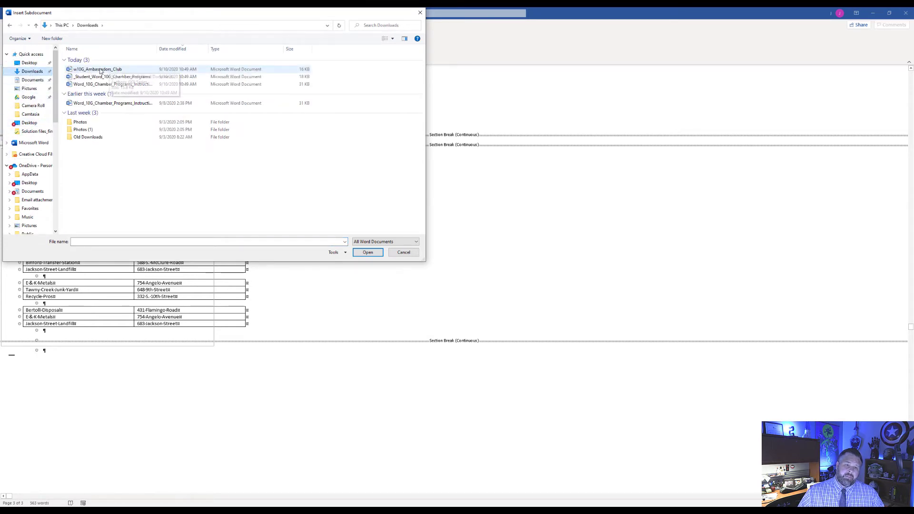
pyautogui.click(101, 71)
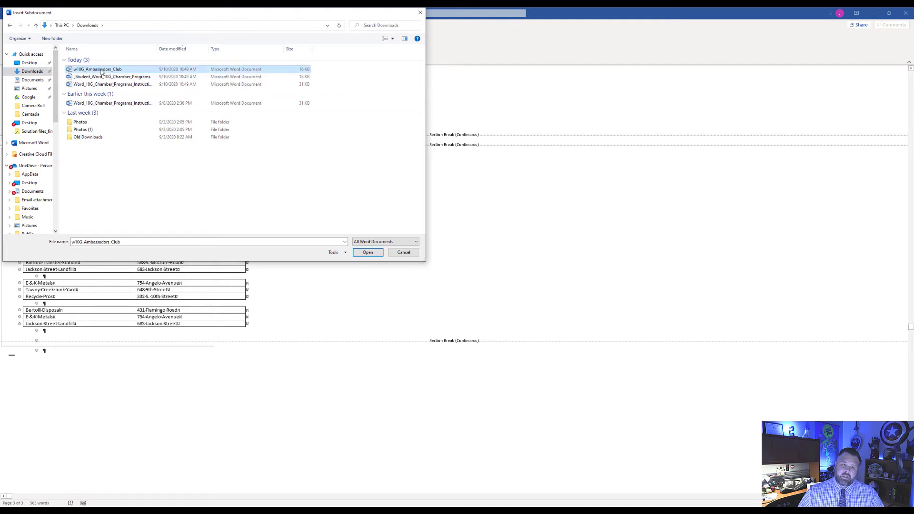
pyautogui.click(370, 253)
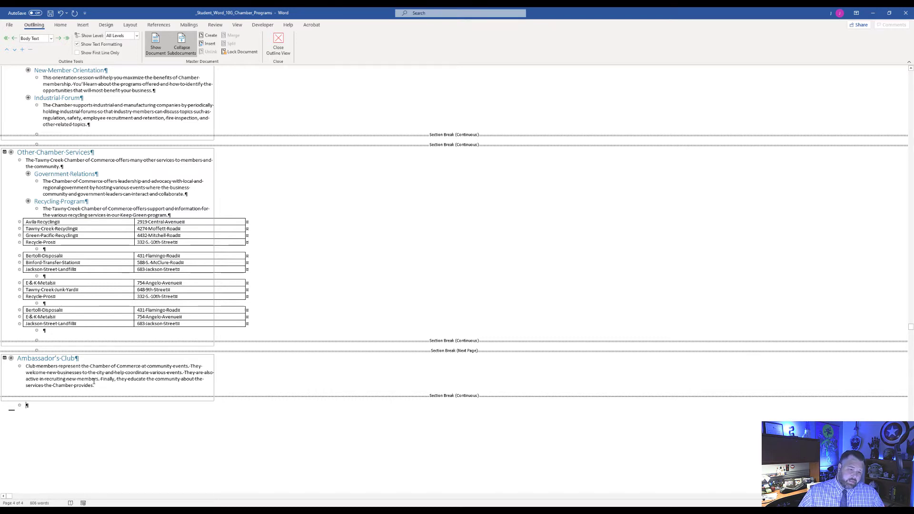
# Step: Replace the word "various" with "numerous" in the Ambassador's Club paragraph
pyautogui.click(165, 373)
pyautogui.doubleClick(157, 373)
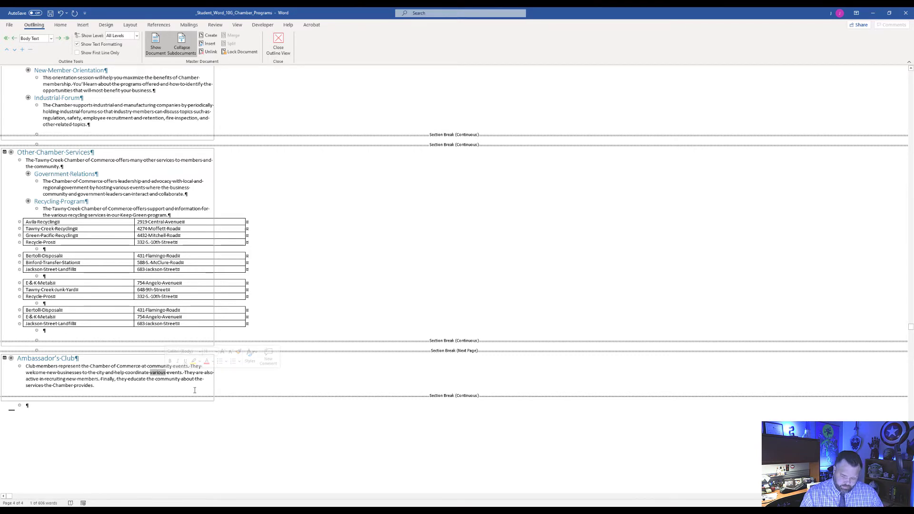
pyautogui.write('numer')
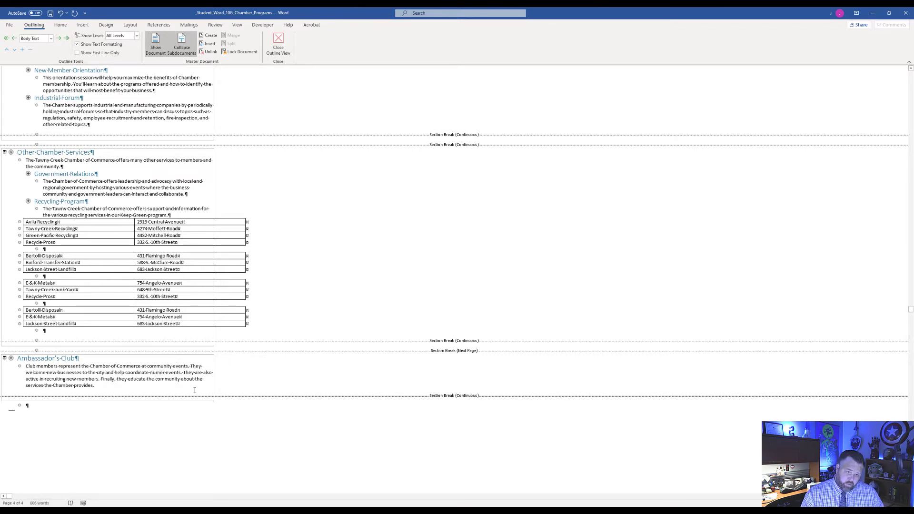
pyautogui.write('ous')
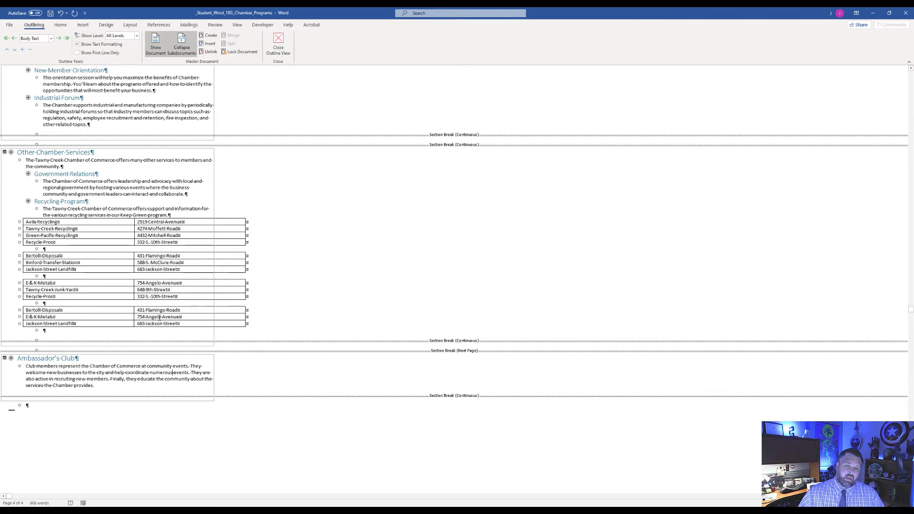
# Step: Unlink the "Ambassador's Club", "Other Chamber Services" and "Workshops and Seminars" subdocuments from the master document
pyautogui.click(46, 358)
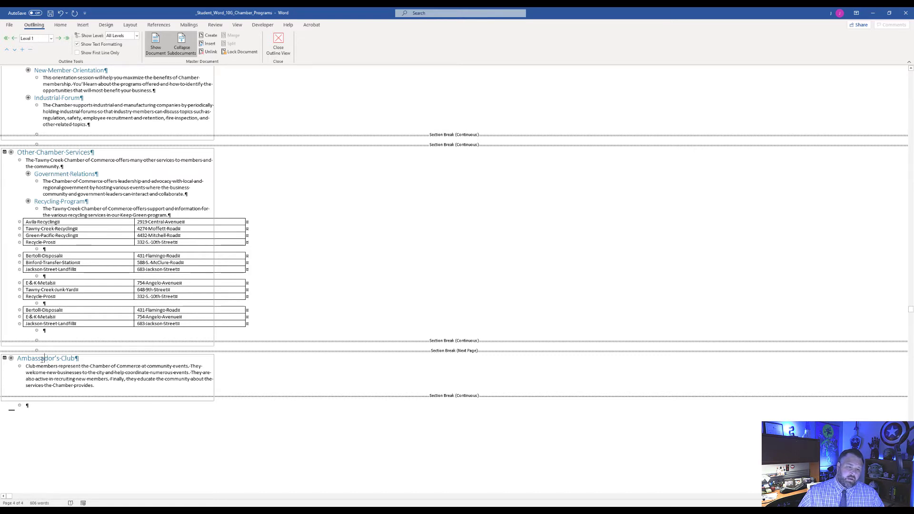
pyautogui.click(207, 52)
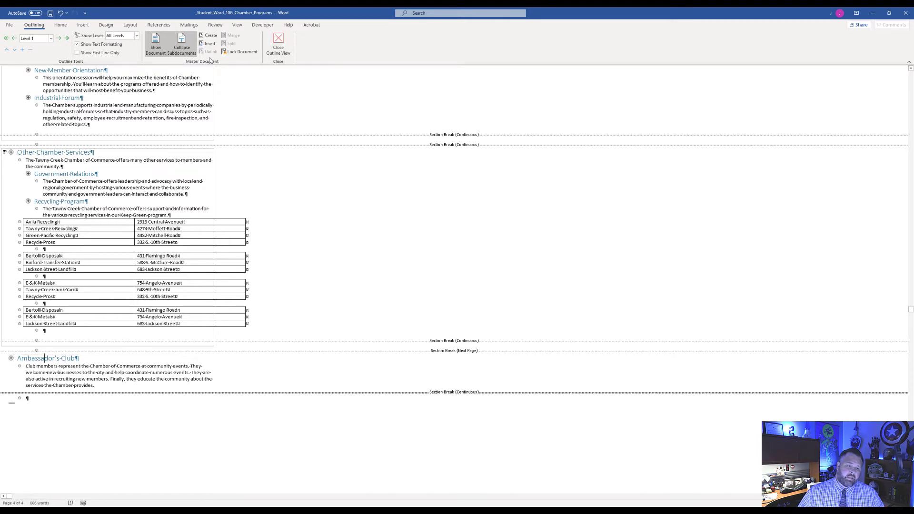
pyautogui.click(46, 153)
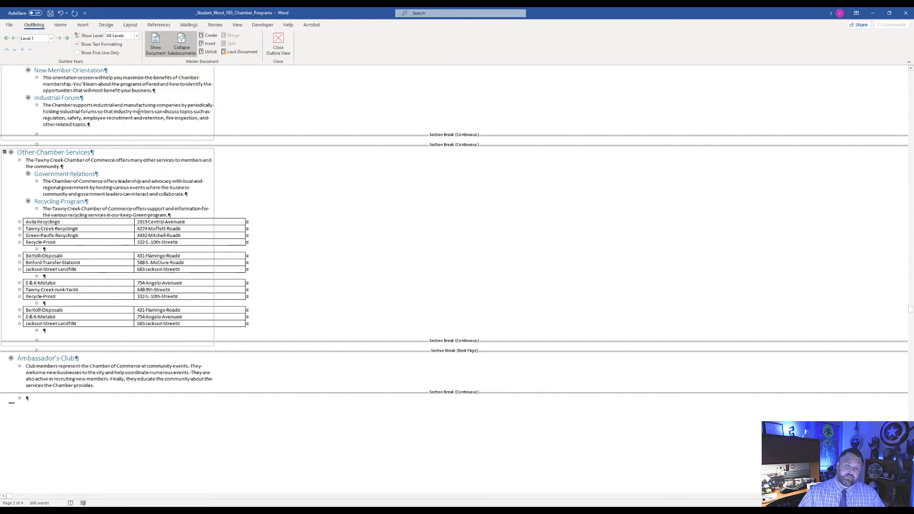
pyautogui.click(210, 52)
pyautogui.scroll(4, 97, 172)
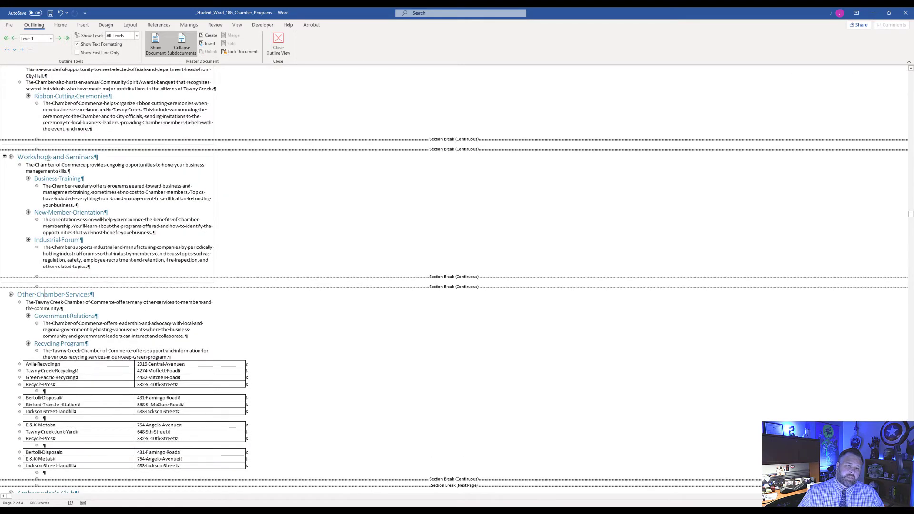
pyautogui.click(49, 157)
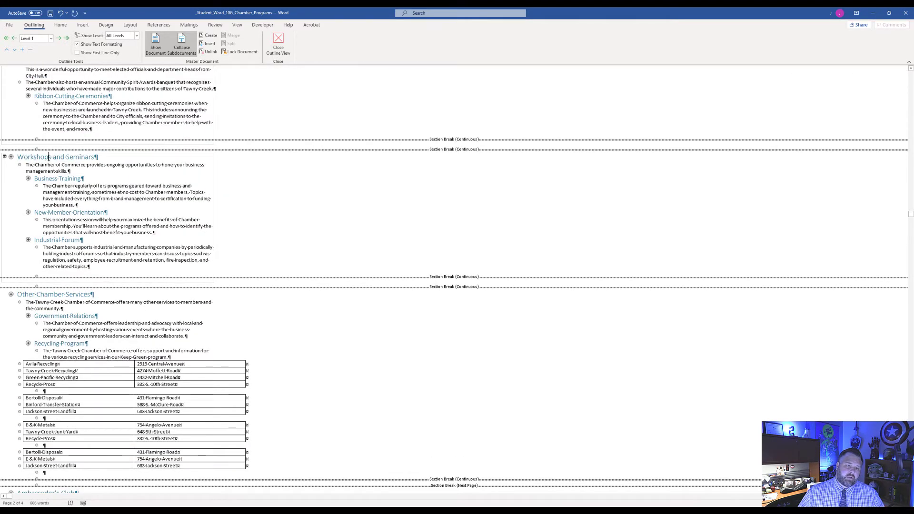
pyautogui.click(211, 52)
# Step: Unlink the "Special Events" and "Networking" subdocuments from the master document
pyautogui.scroll(5, 220, 140)
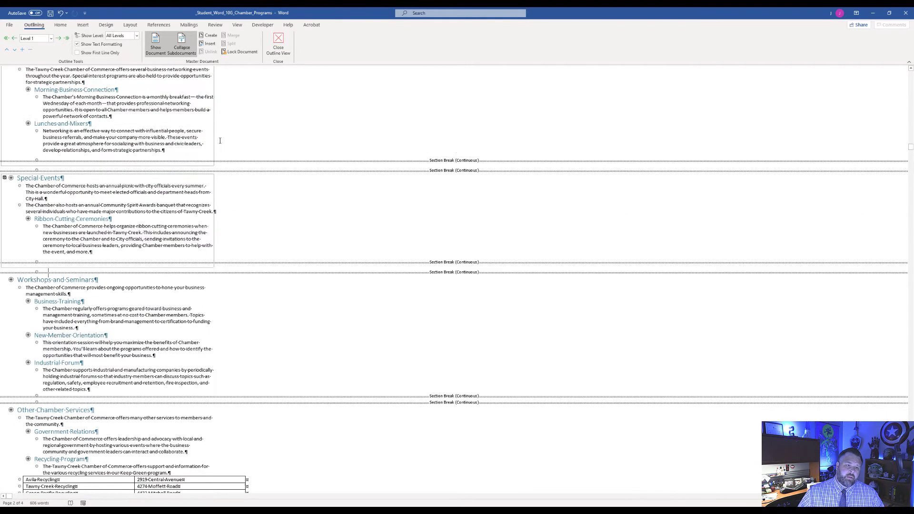
pyautogui.click(34, 178)
pyautogui.click(211, 51)
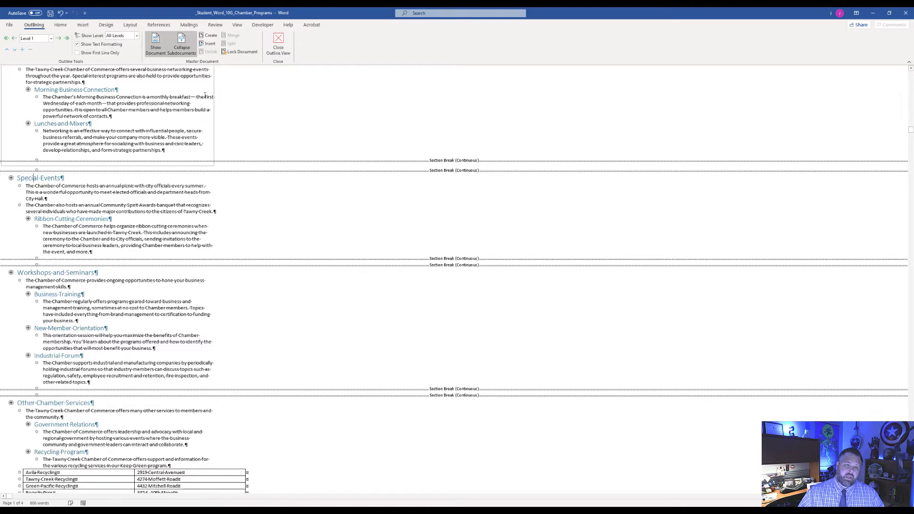
pyautogui.scroll(4, 100, 202)
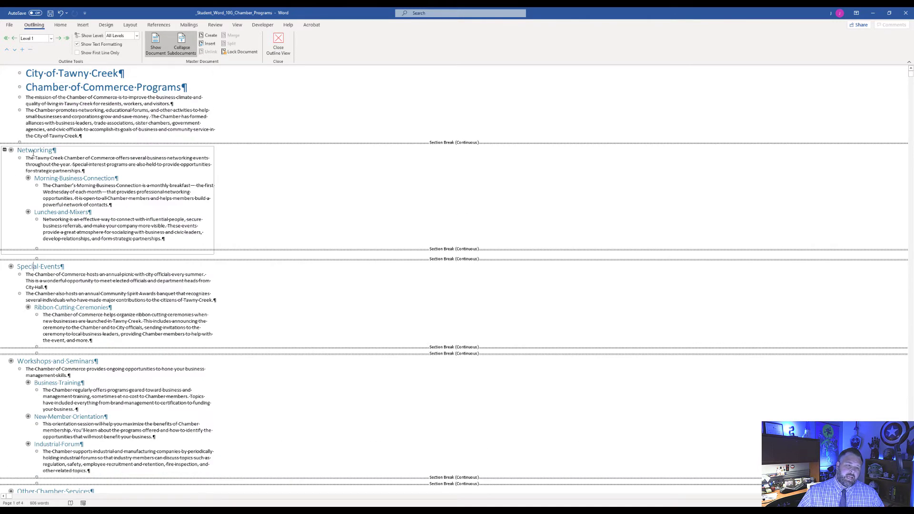
pyautogui.click(34, 150)
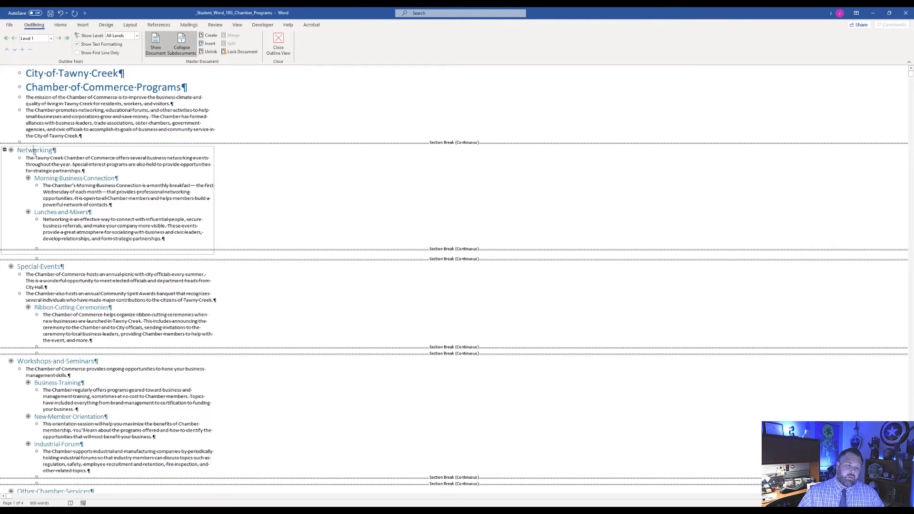
pyautogui.click(210, 51)
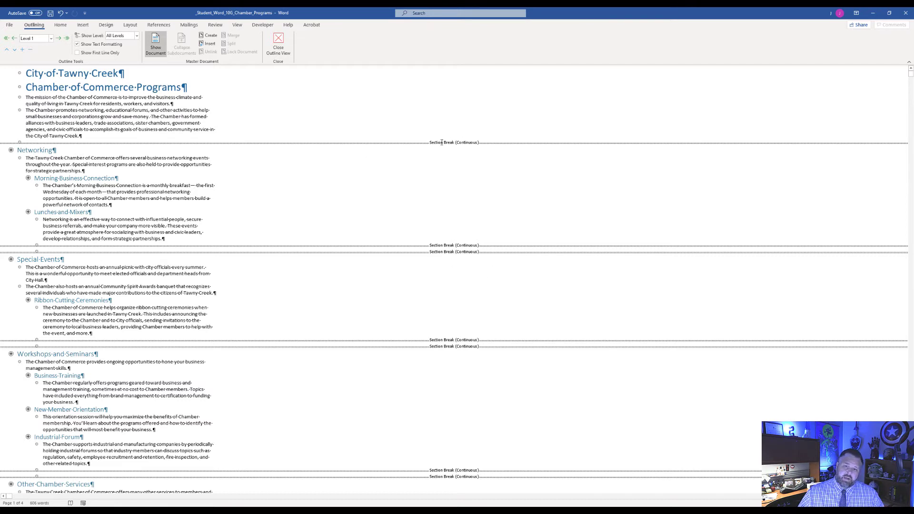
# Step: Delete the continuous section break above the "Networking" heading
pyautogui.click(426, 144)
pyautogui.doubleClick(427, 144)
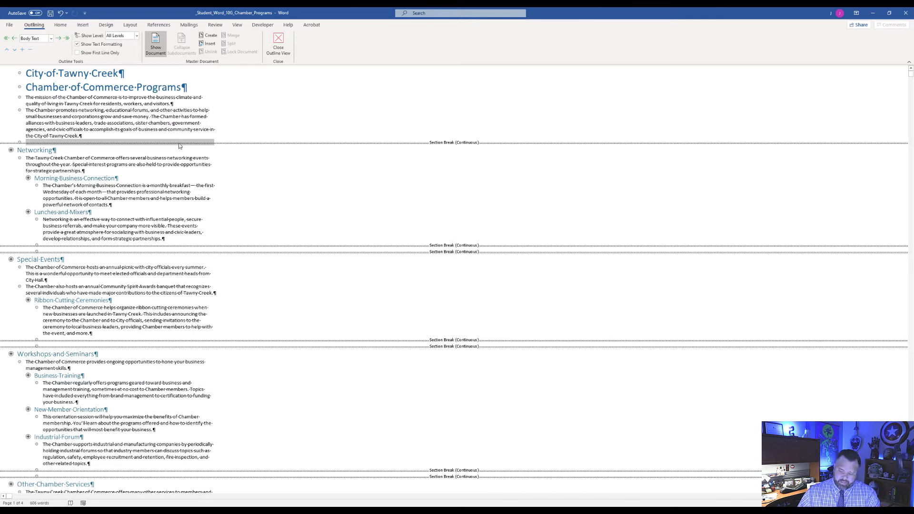
pyautogui.press('Delete')
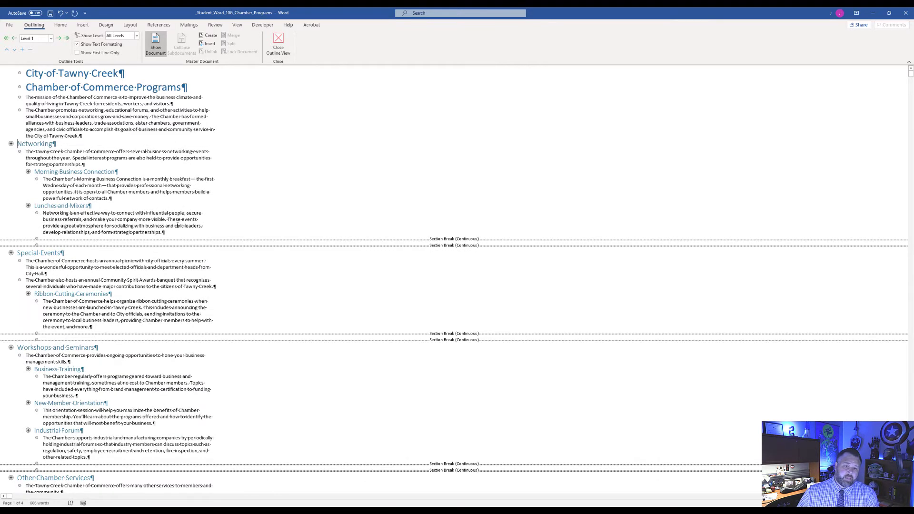
# Step: Delete both continuous section breaks between the "Lunches and Mixers" text and the "Special Events" heading
pyautogui.click(75, 239)
pyautogui.doubleClick(76, 240)
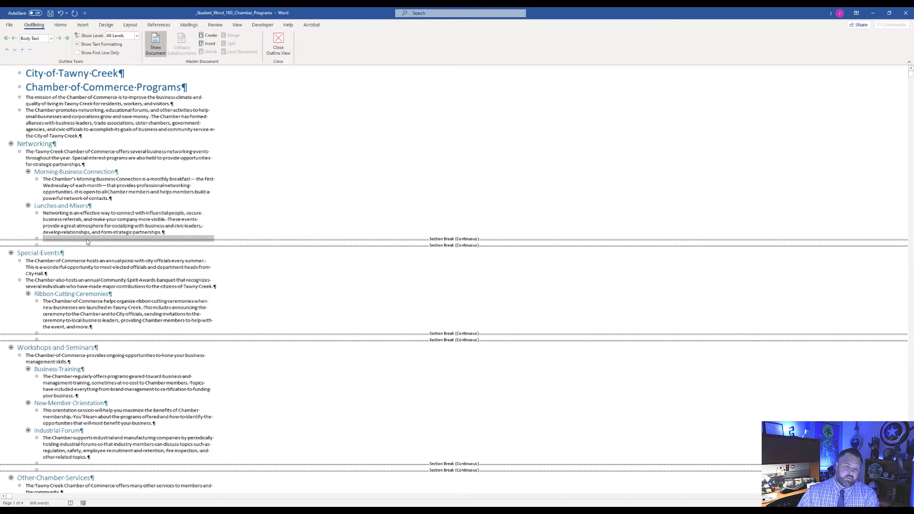
pyautogui.press('Delete')
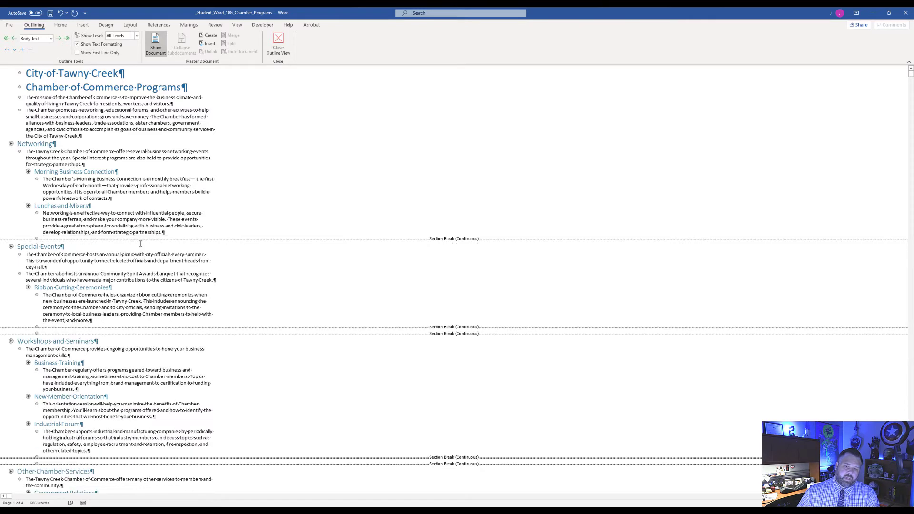
pyautogui.doubleClick(79, 240)
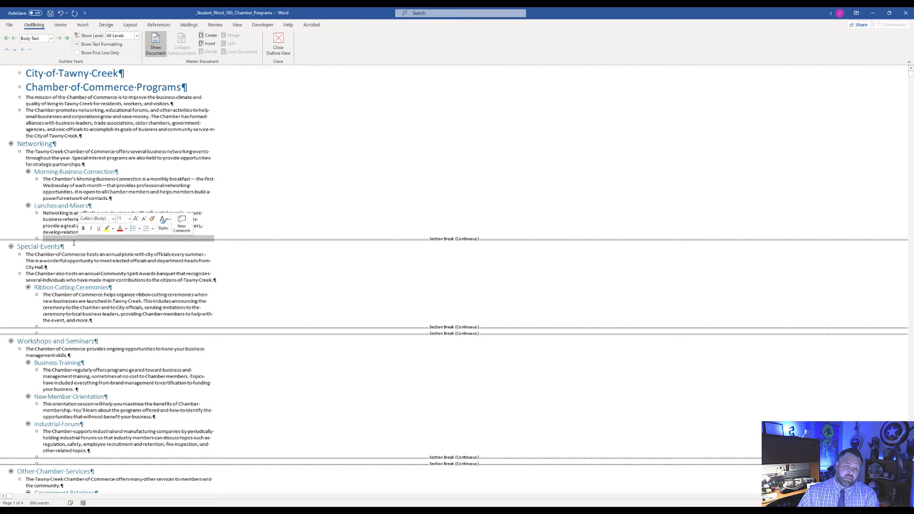
pyautogui.press('Delete')
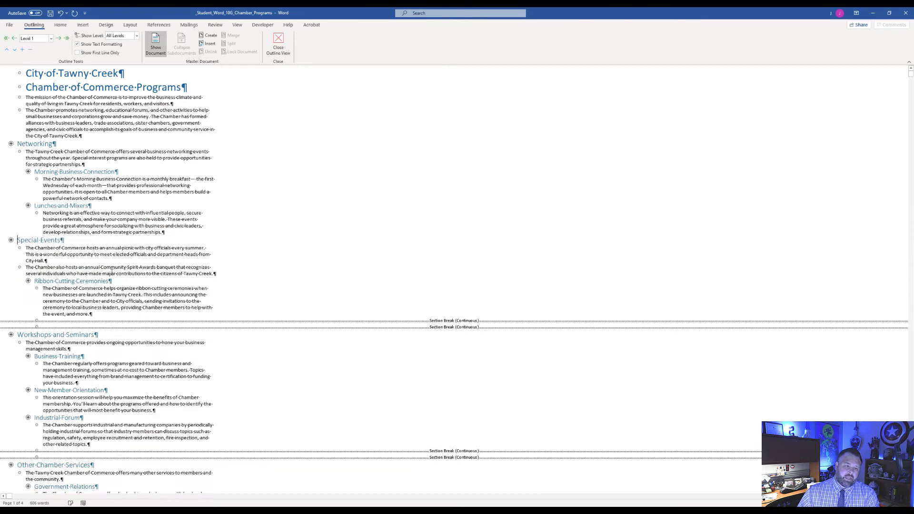
# Step: Delete both continuous section breaks between the "Ribbon Cutting Ceremonies" text and the "Workshops and Seminars" heading
pyautogui.scroll(-3, 64, 253)
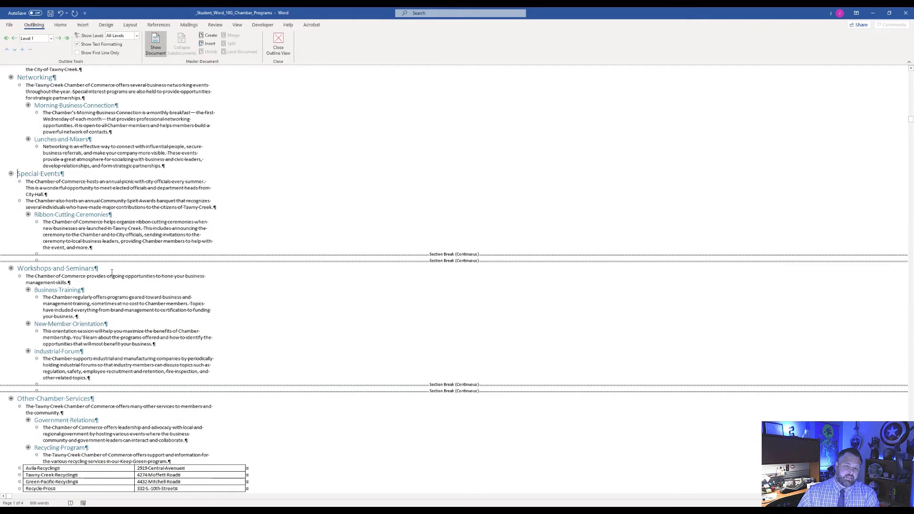
pyautogui.doubleClick(56, 254)
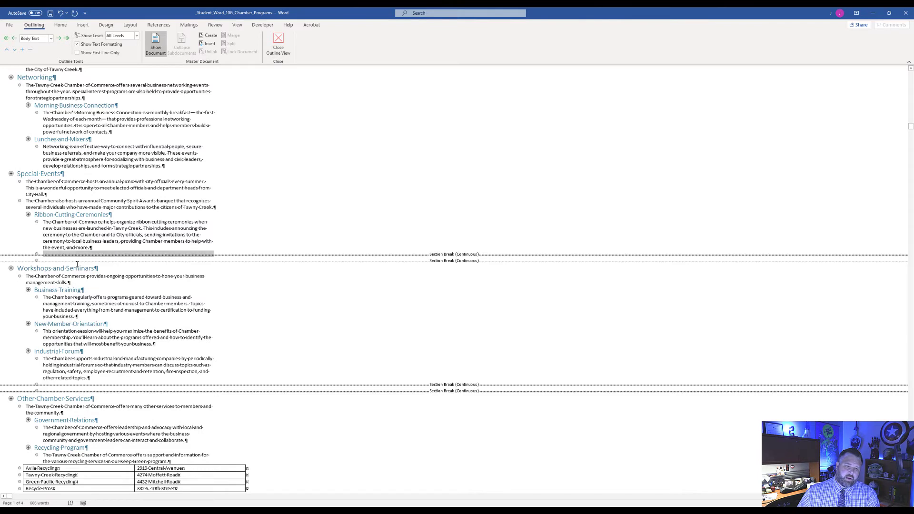
pyautogui.press('Delete')
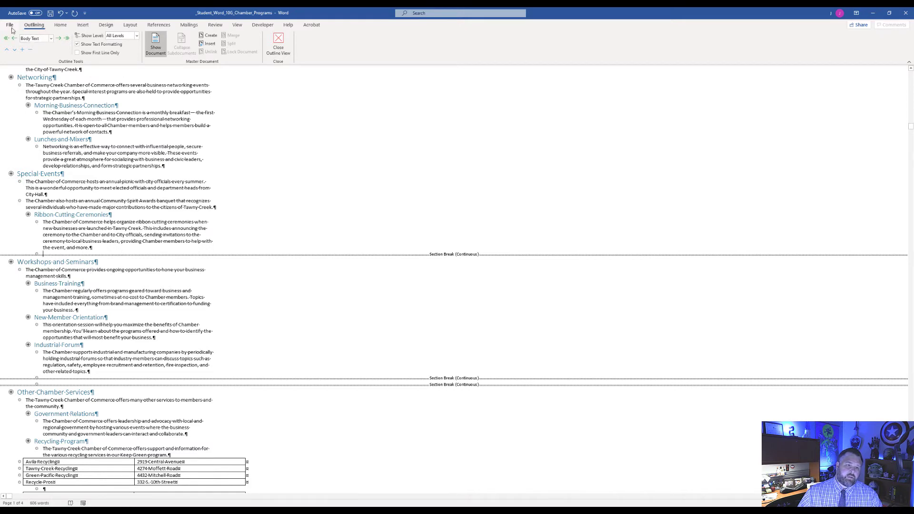
pyautogui.click(60, 27)
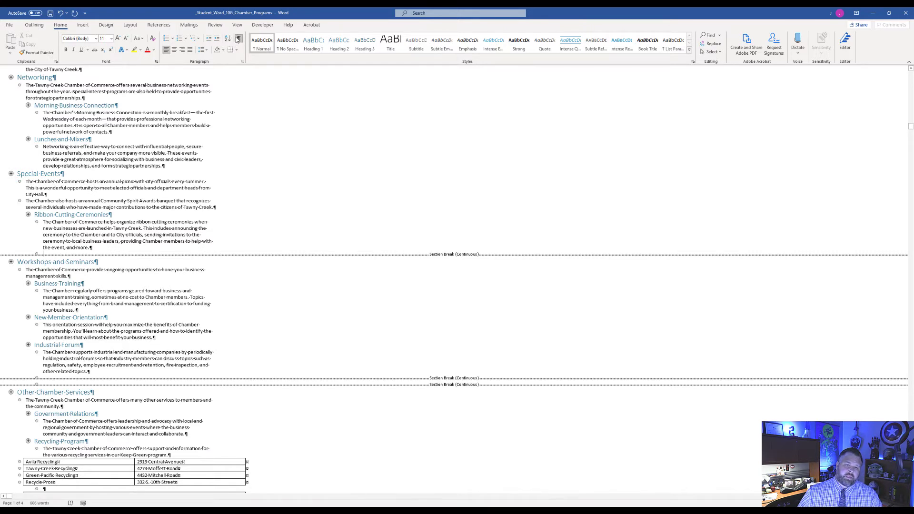
pyautogui.click(34, 25)
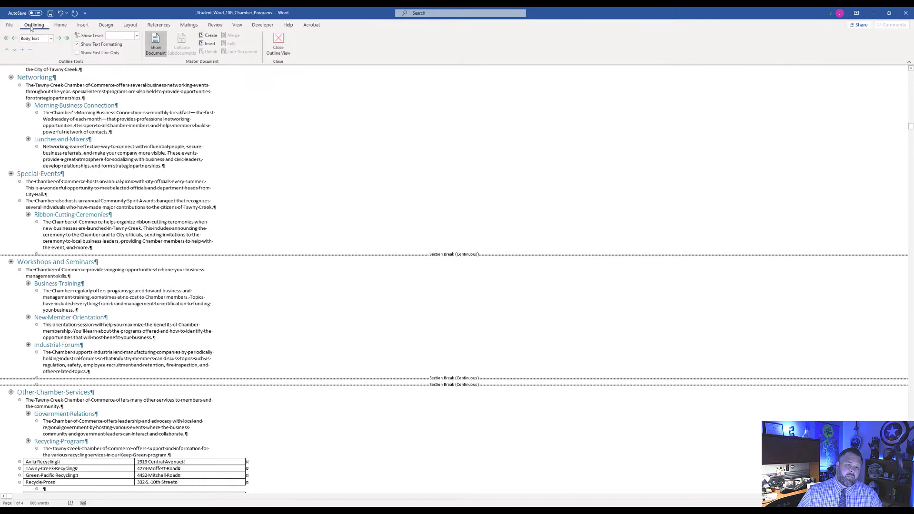
pyautogui.doubleClick(53, 255)
pyautogui.press('Delete')
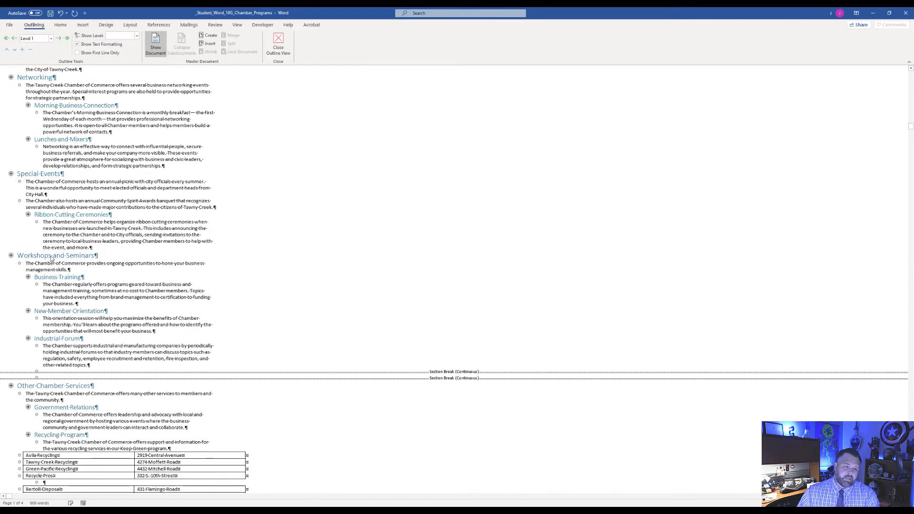
# Step: Delete both continuous section breaks between the "Industrial Forum" text and the "Other Chamber Services" heading
pyautogui.scroll(-3, 51, 257)
pyautogui.doubleClick(60, 290)
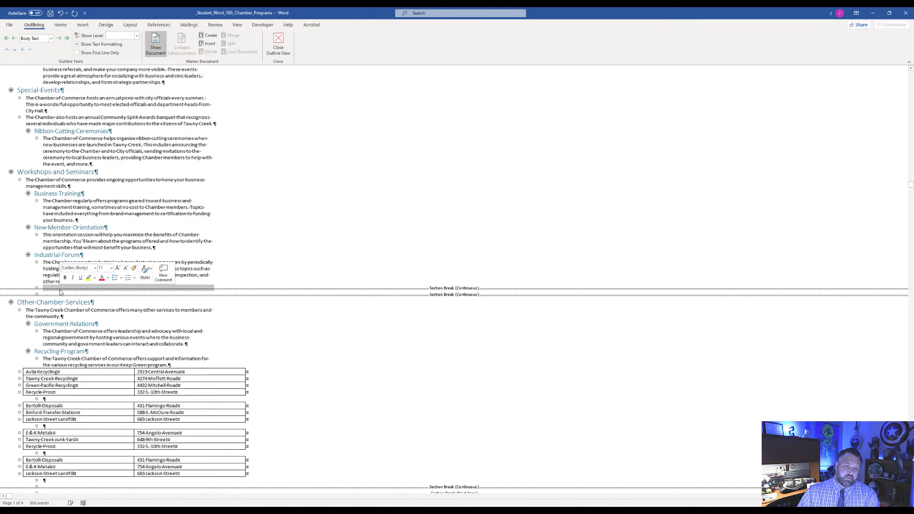
pyautogui.press('Delete')
pyautogui.doubleClick(63, 289)
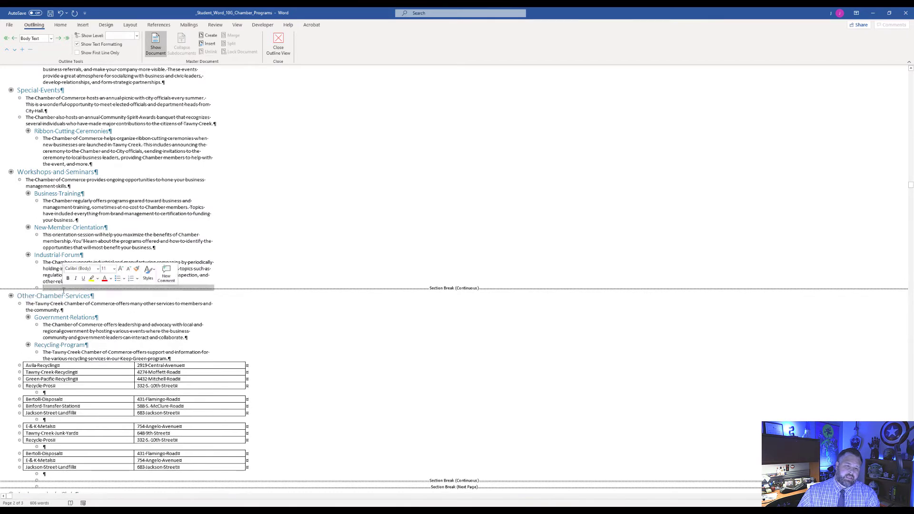
pyautogui.press('Delete')
# Step: Delete the continuous and next-page section breaks above the "Ambassador's Club" heading
pyautogui.scroll(-6, 81, 312)
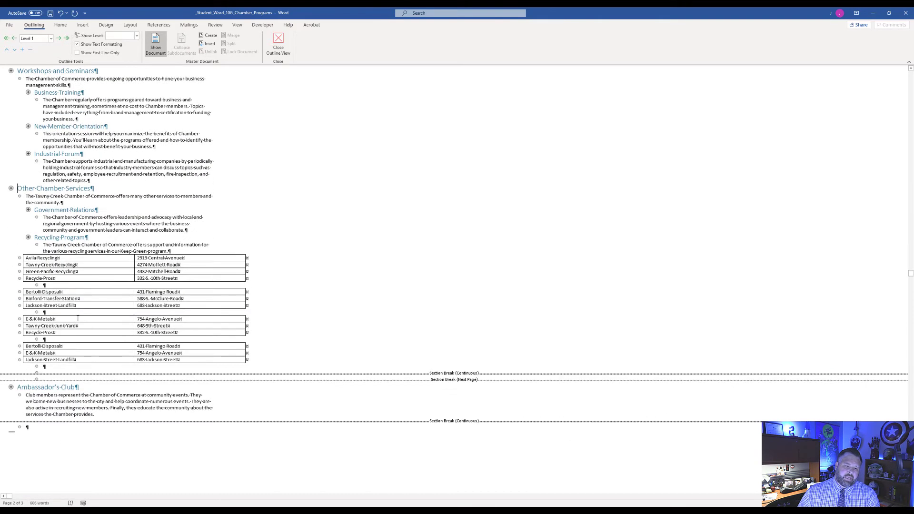
pyautogui.doubleClick(72, 290)
pyautogui.press('Delete')
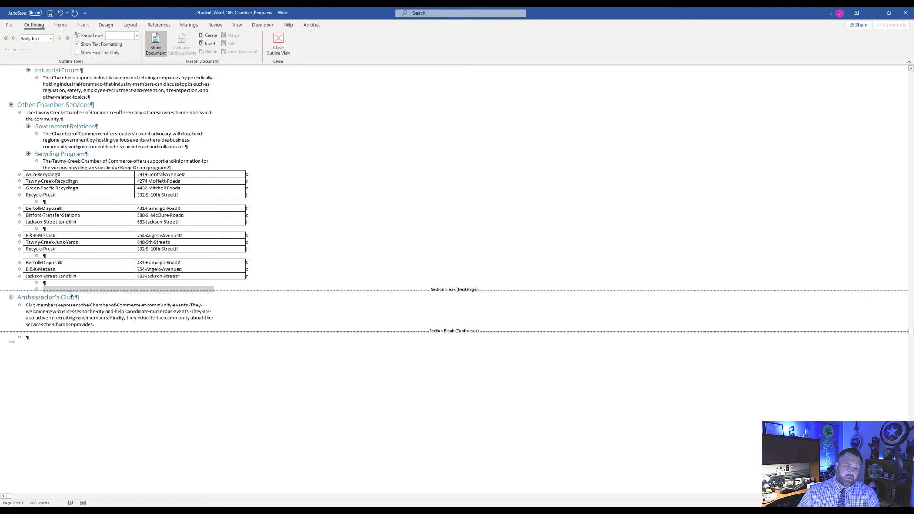
pyautogui.doubleClick(73, 290)
pyautogui.press('Delete')
# Step: Delete the last continuous section break below the "Ambassador's Club" paragraph
pyautogui.scroll(-2, 72, 290)
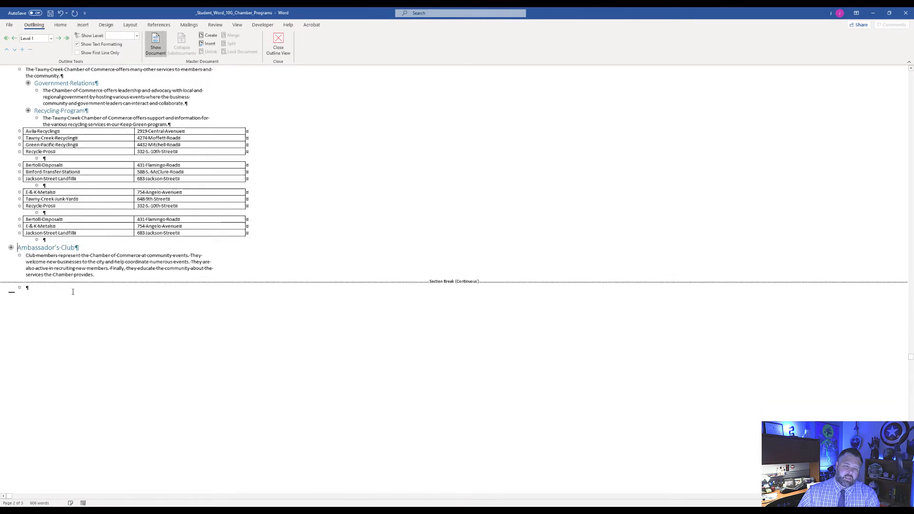
pyautogui.doubleClick(67, 284)
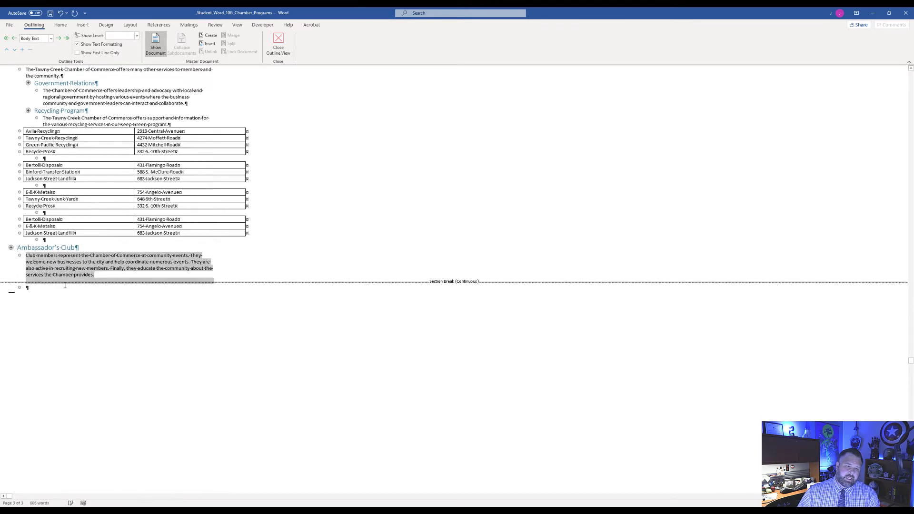
pyautogui.click(67, 284)
pyautogui.doubleClick(68, 285)
pyautogui.click(52, 288)
pyautogui.doubleClick(55, 287)
pyautogui.click(37, 287)
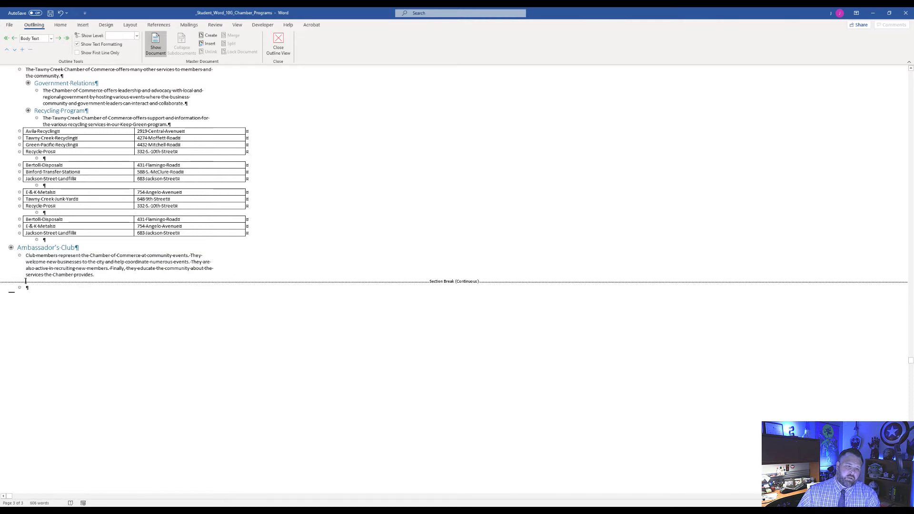
pyautogui.press('Delete')
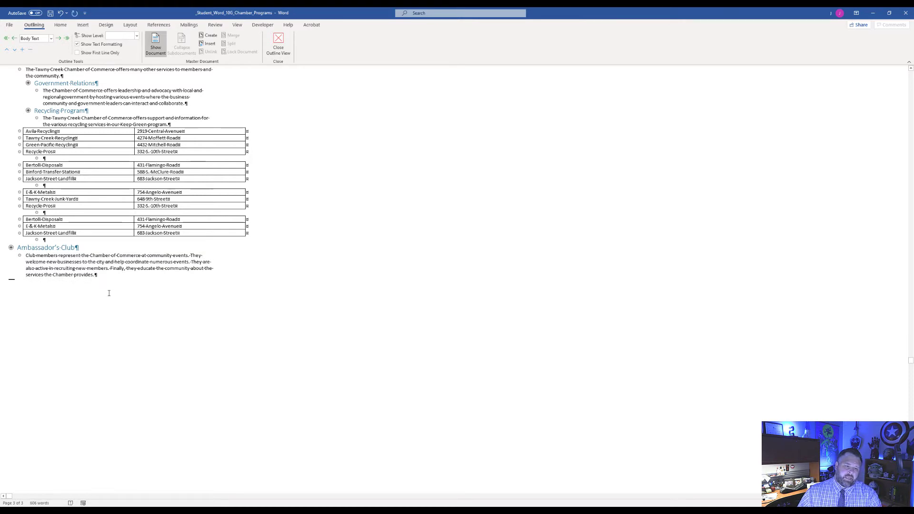
# Step: Close Outline view and review all pages of the document for remaining section breaks
pyautogui.scroll(8, 135, 299)
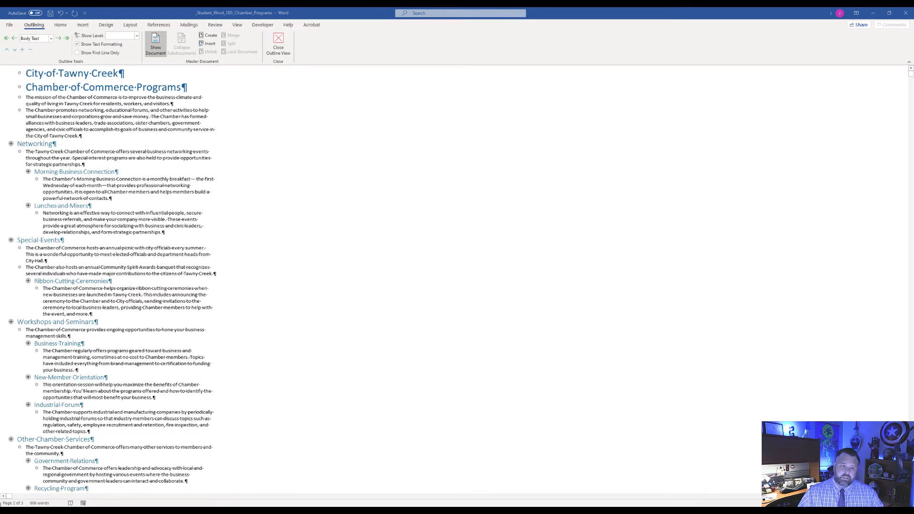
pyautogui.click(279, 48)
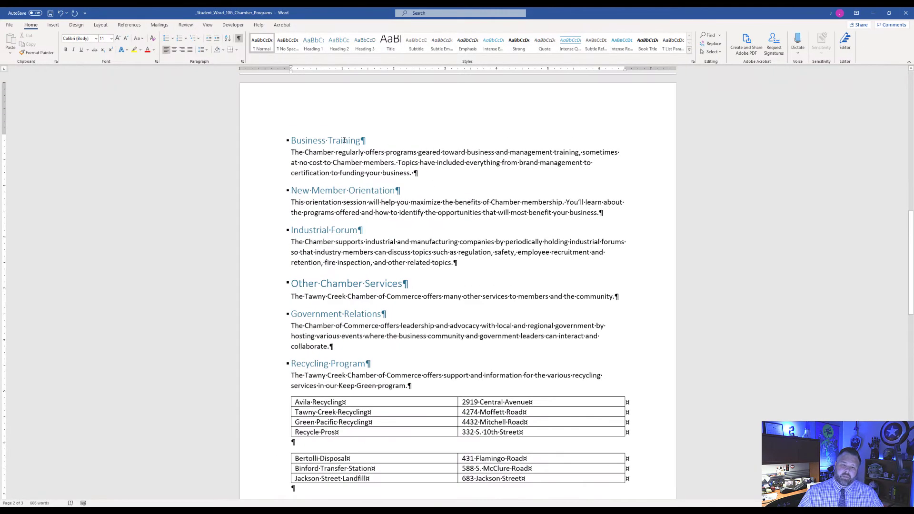
pyautogui.scroll(5, 350, 172)
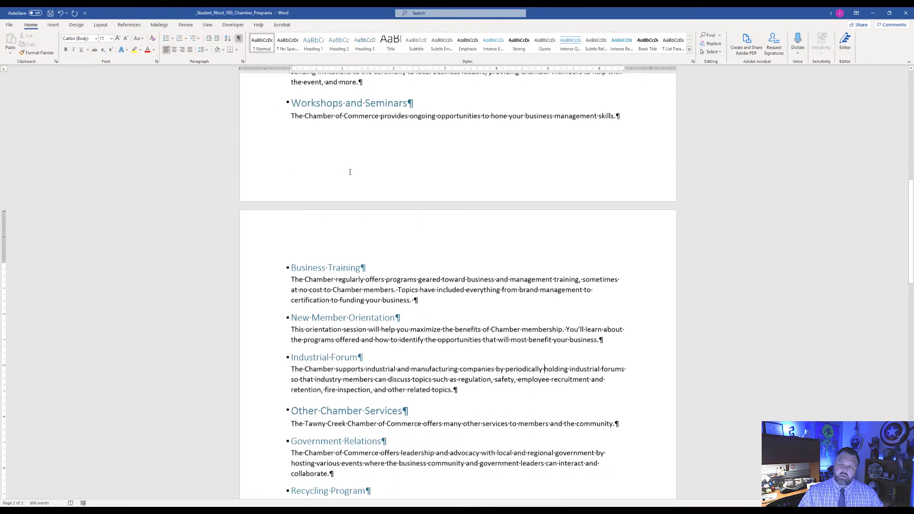
pyautogui.scroll(-15, 350, 172)
pyautogui.scroll(-3, 367, 183)
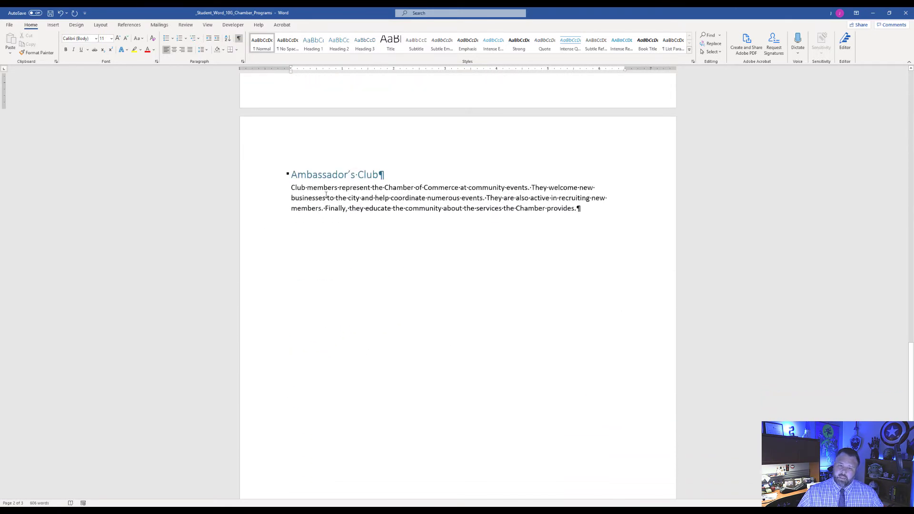
pyautogui.scroll(12, 326, 195)
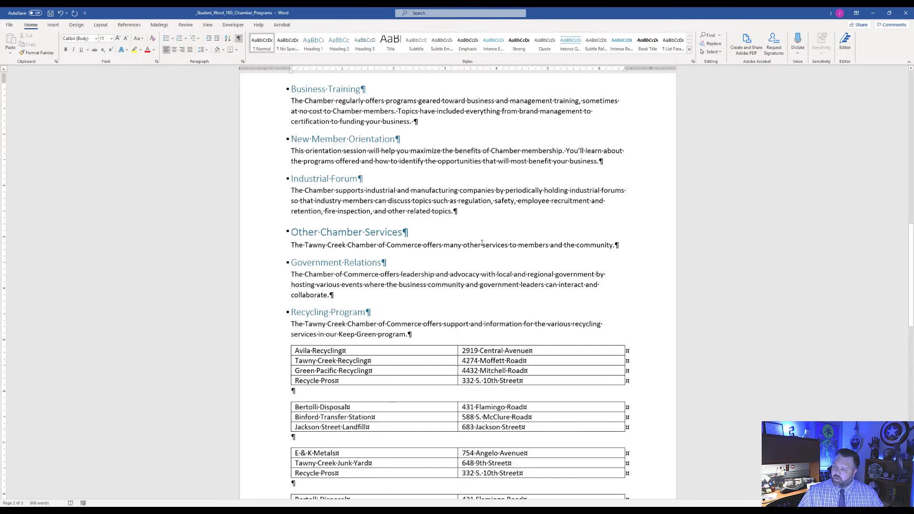
pyautogui.scroll(1, 481, 243)
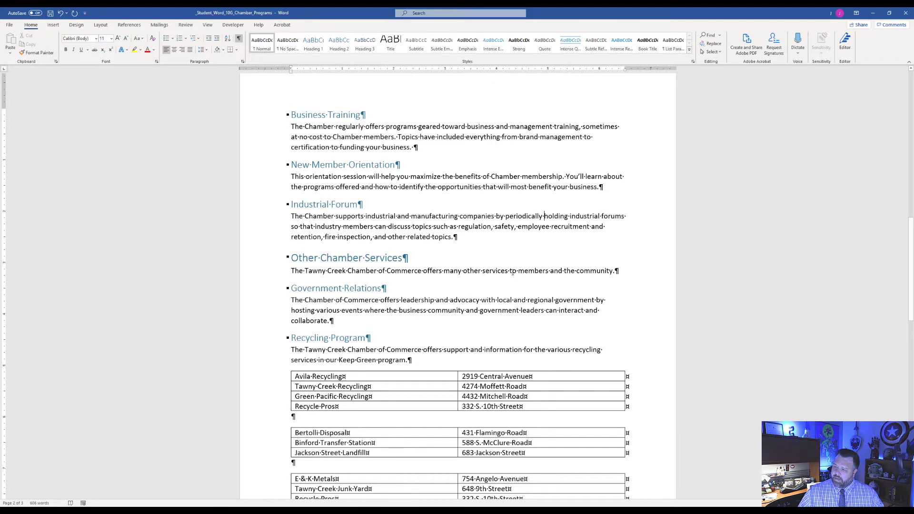
pyautogui.scroll(16, 513, 272)
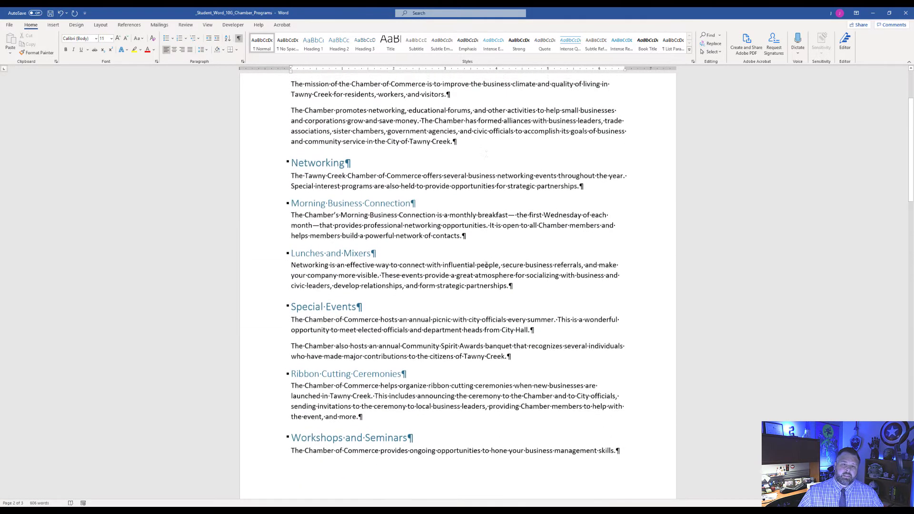
pyautogui.scroll(4, 485, 265)
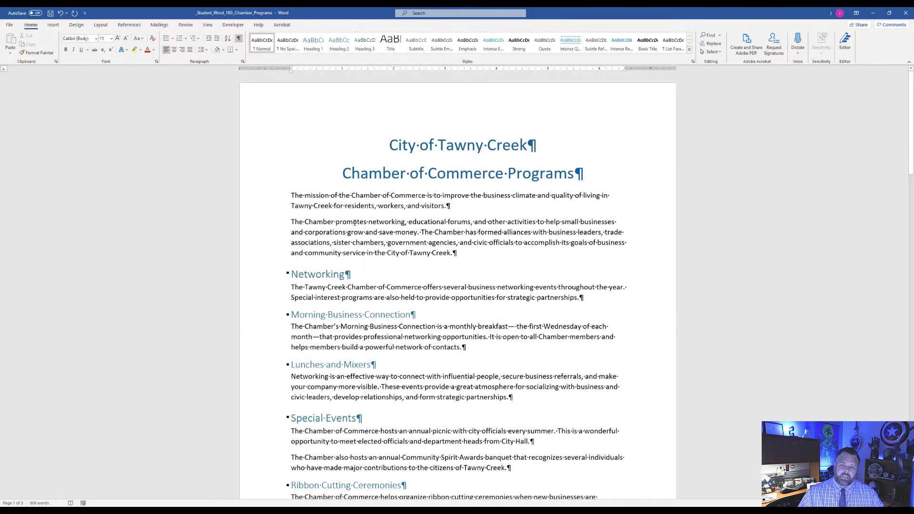
pyautogui.scroll(-5, 354, 222)
pyautogui.scroll(5, 354, 222)
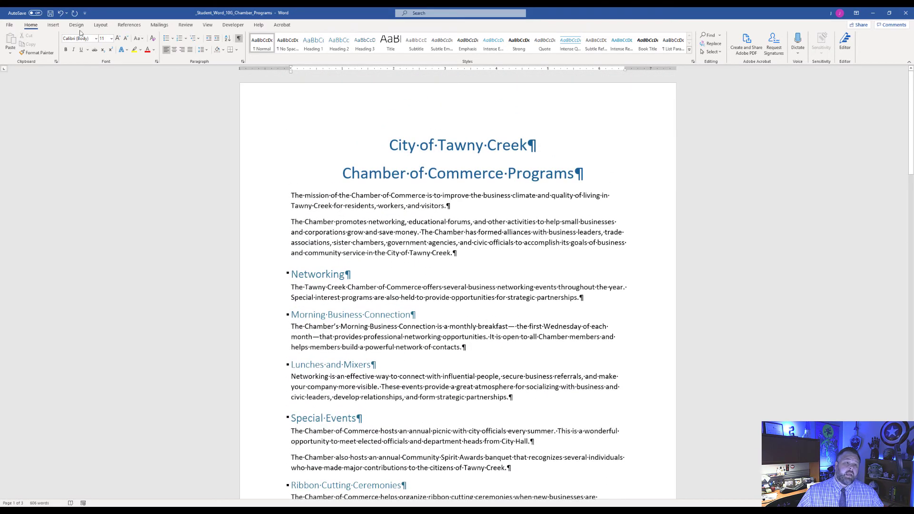
# Step: Open the document footer for editing and place the cursor in the first page's footer
pyautogui.click(55, 26)
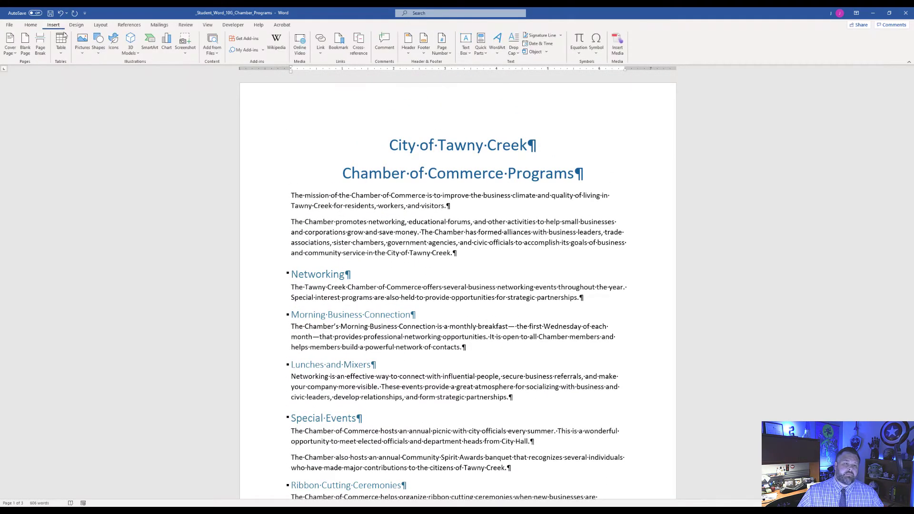
pyautogui.click(423, 50)
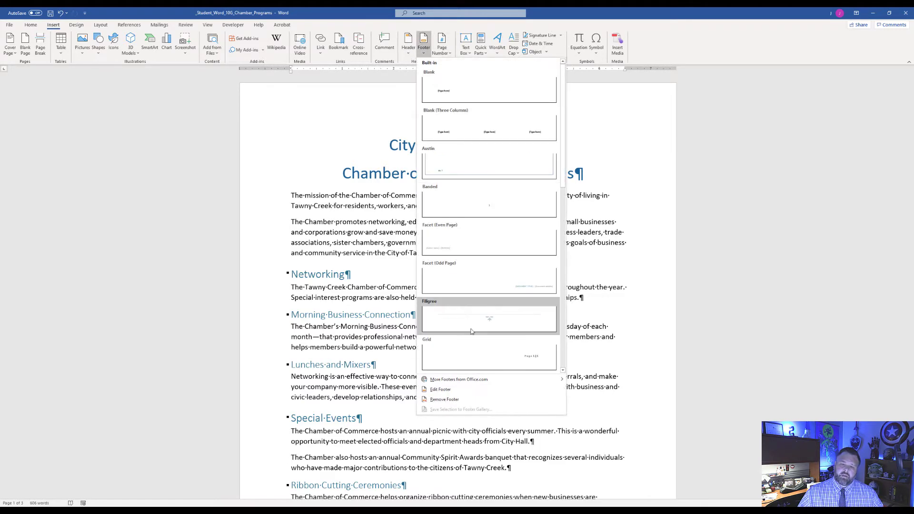
pyautogui.click(477, 390)
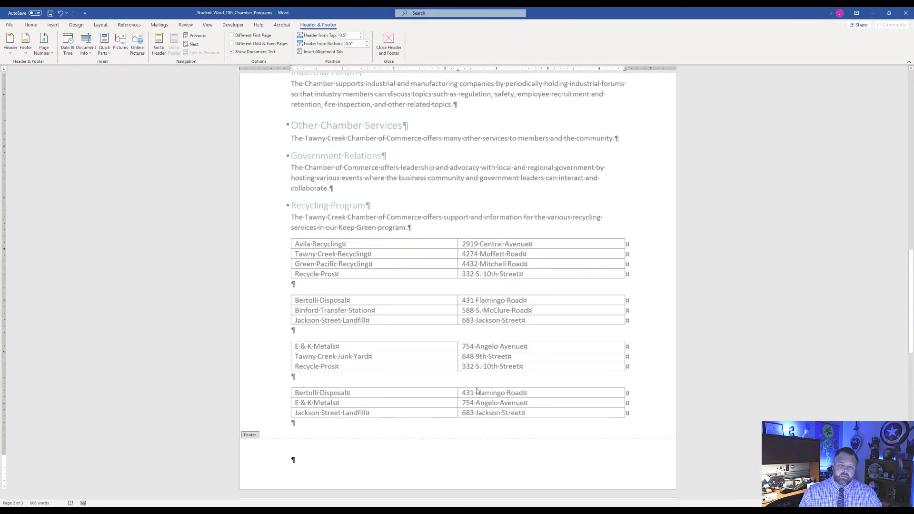
pyautogui.scroll(20, 477, 390)
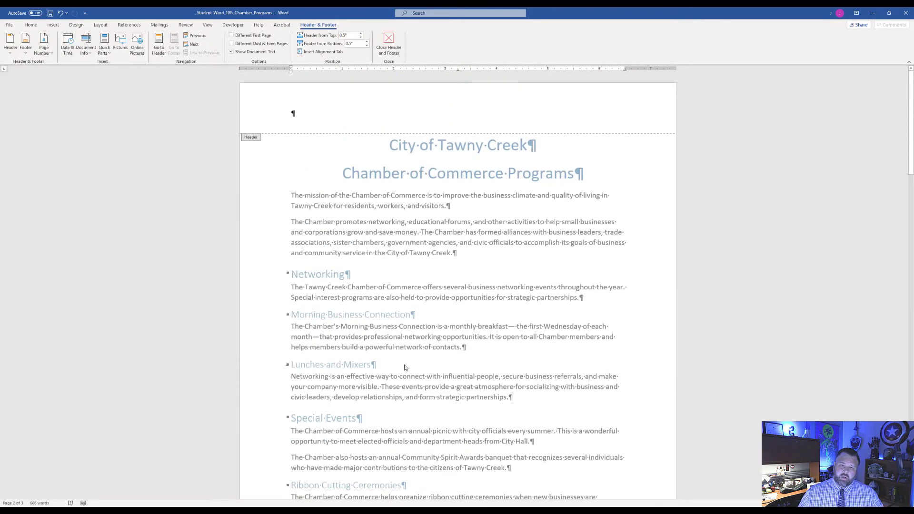
pyautogui.scroll(-6, 404, 364)
pyautogui.scroll(6, 383, 333)
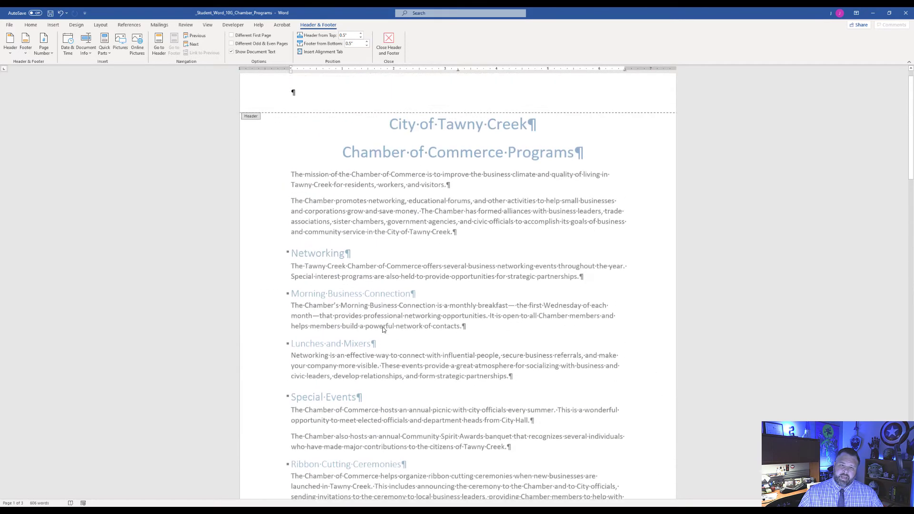
pyautogui.scroll(1, 384, 329)
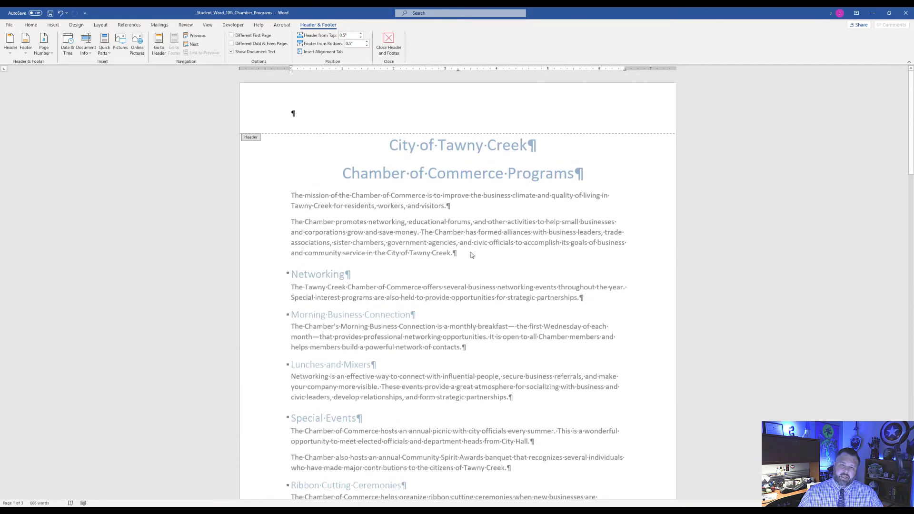
pyautogui.scroll(-3, 471, 255)
pyautogui.click(307, 471)
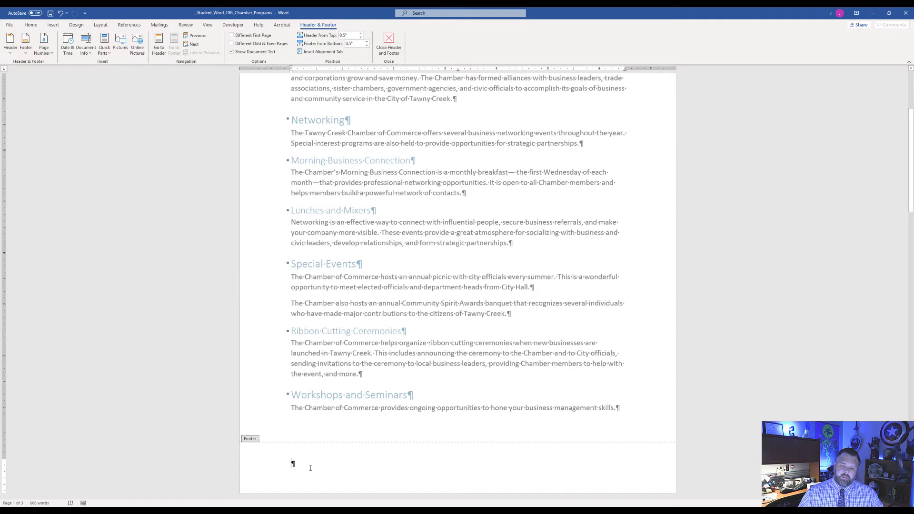
# Step: Insert the File Name document info field at the start of the first page's footer
pyautogui.scroll(3, 331, 460)
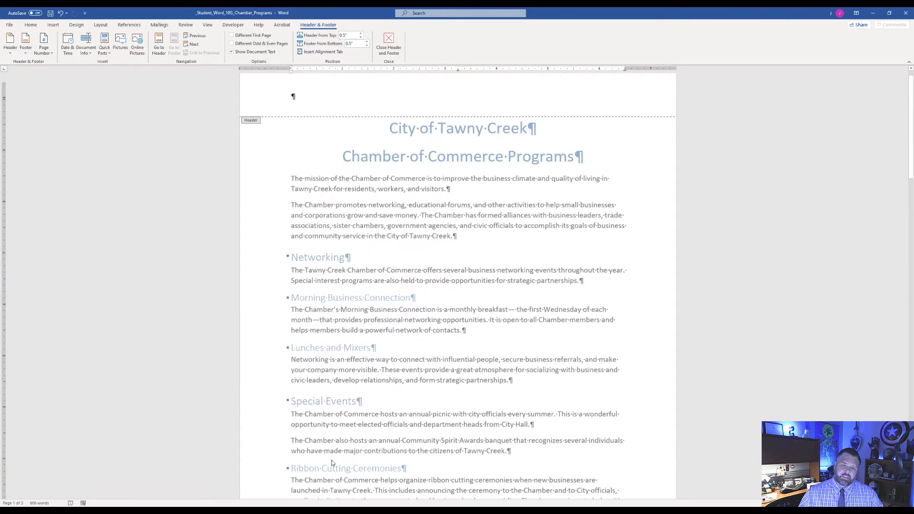
pyautogui.scroll(-3, 327, 457)
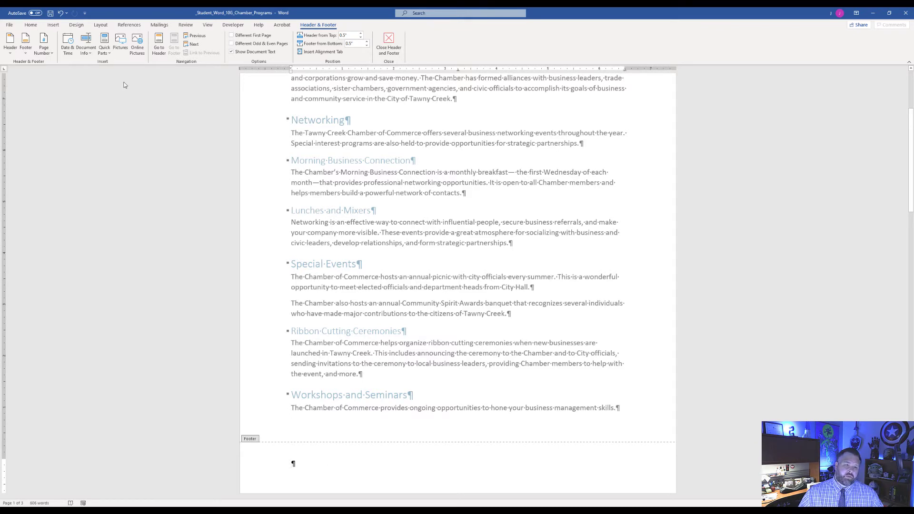
pyautogui.click(84, 50)
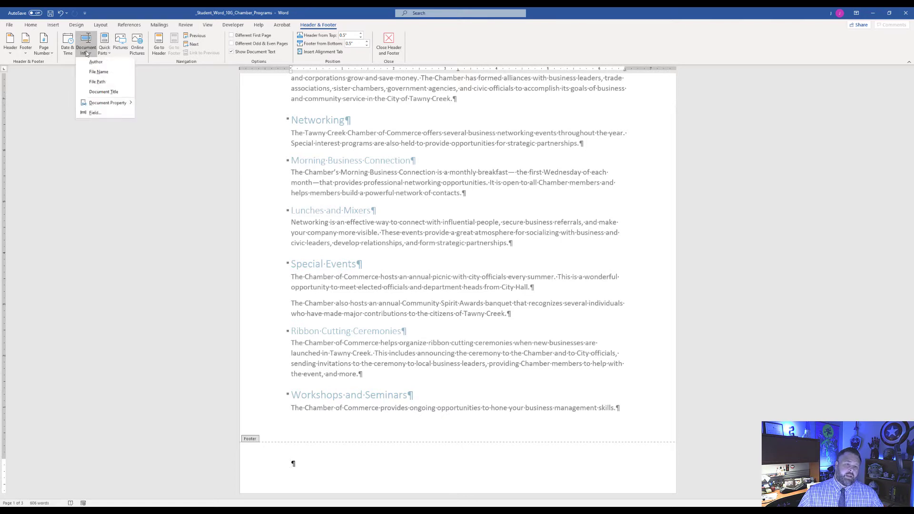
pyautogui.click(98, 74)
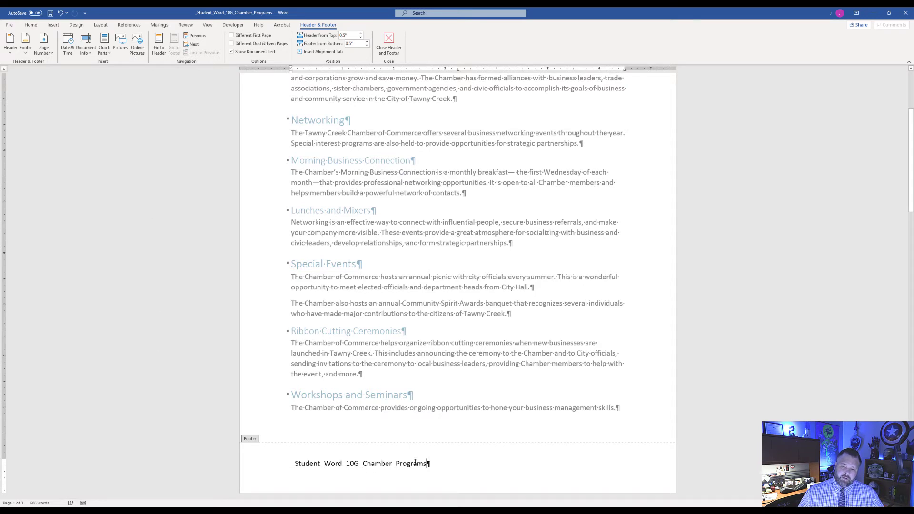
# Step: Insert a Plain Number page number at the footer's right tab stop and finish editing the footer
pyautogui.press('Tab')
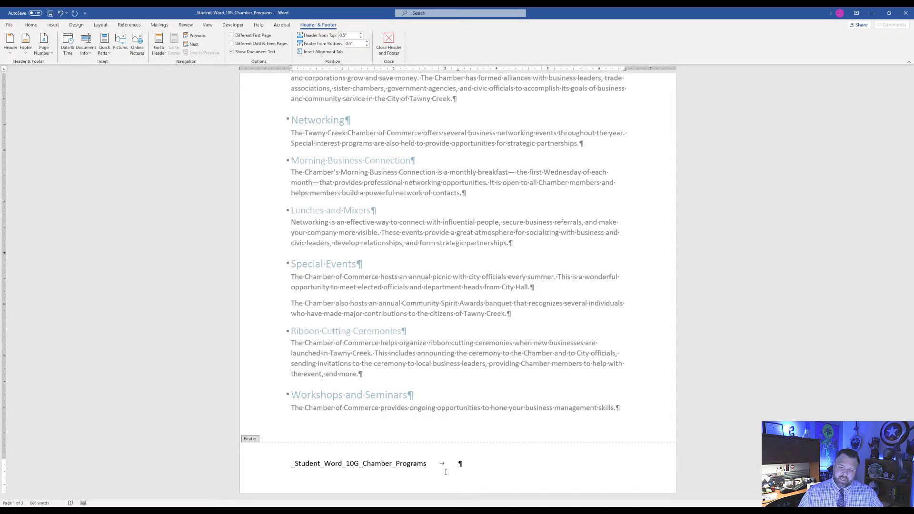
pyautogui.press('Tab')
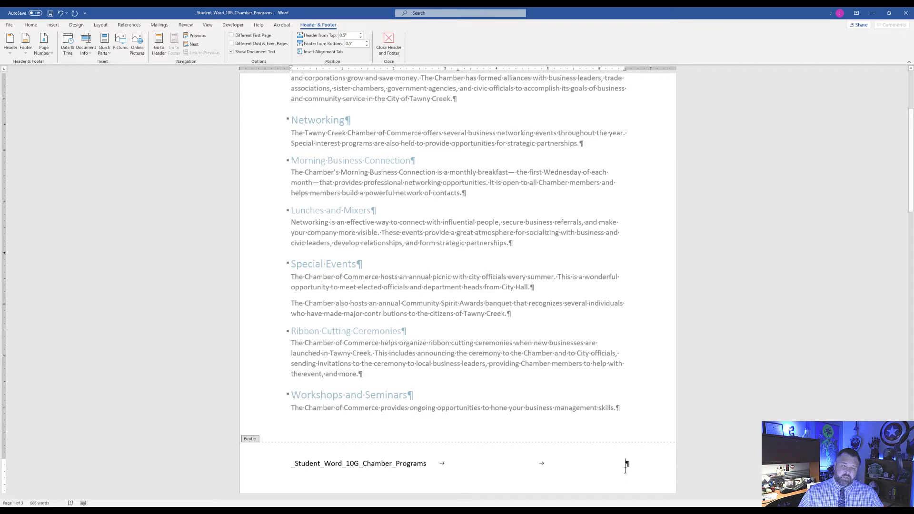
pyautogui.click(44, 53)
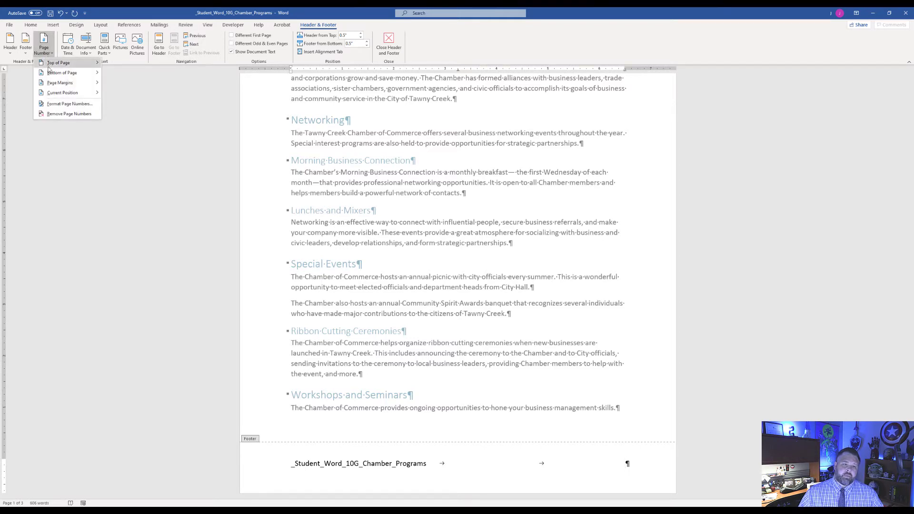
pyautogui.moveTo(61, 94)
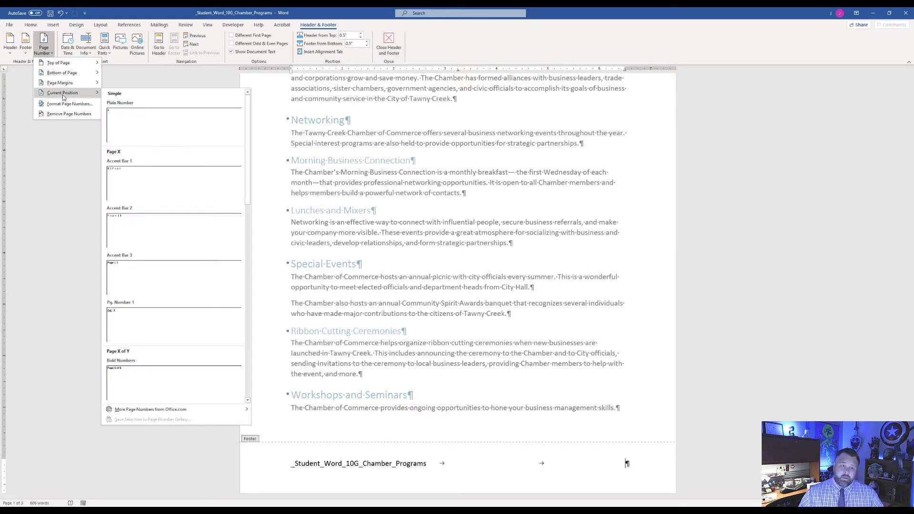
pyautogui.click(147, 123)
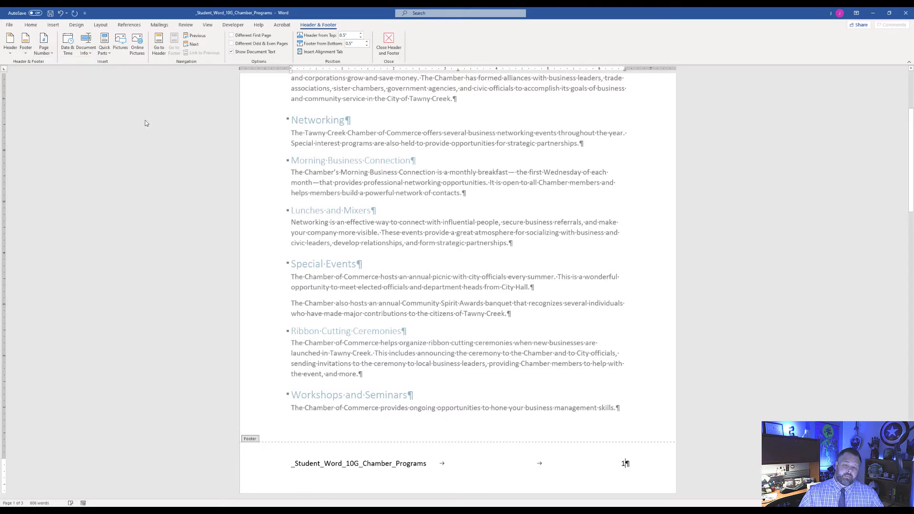
pyautogui.doubleClick(620, 457)
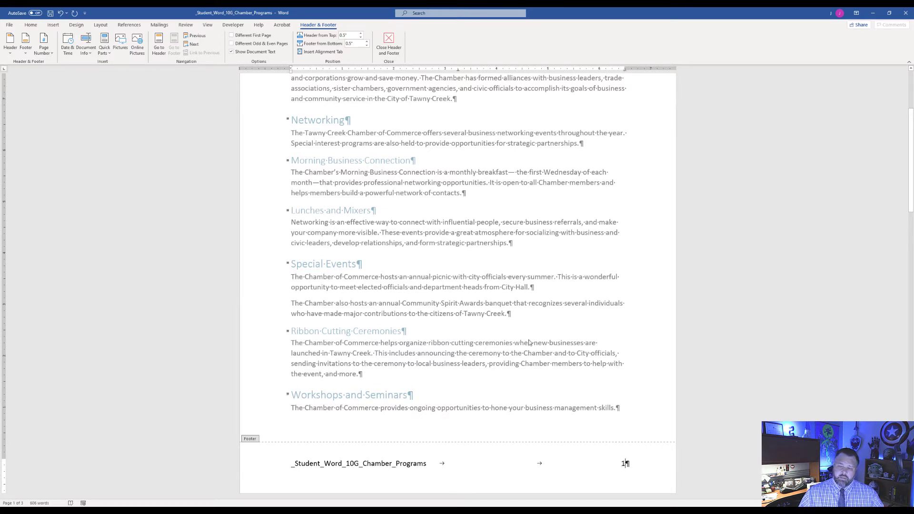
pyautogui.click(394, 48)
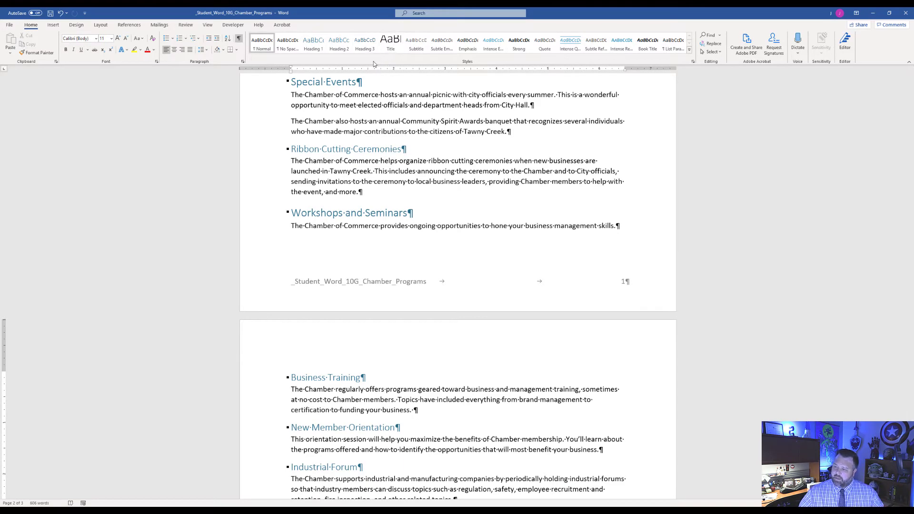
# Step: Insert the caption "Table 1: Appliances" above the first table under Recycling Program
pyautogui.scroll(-9, 363, 57)
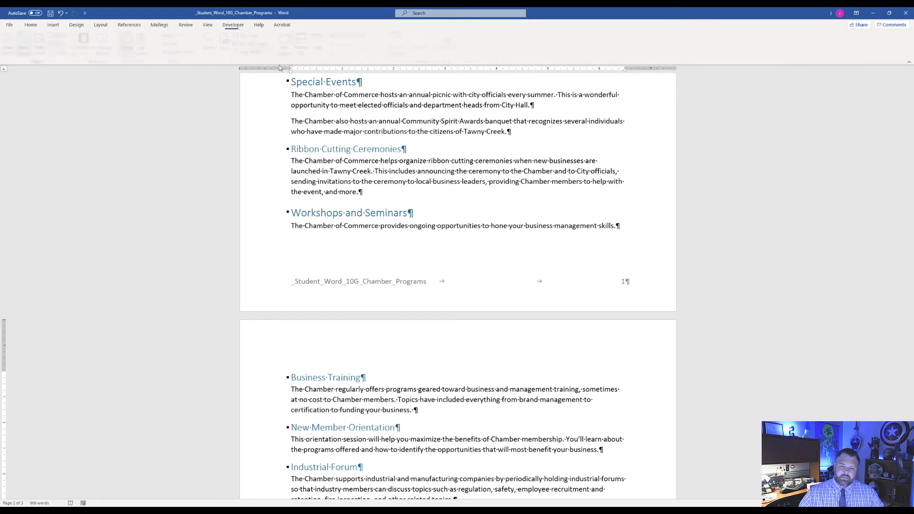
pyautogui.click(31, 25)
pyautogui.scroll(-9, 345, 181)
pyautogui.scroll(-4, 345, 181)
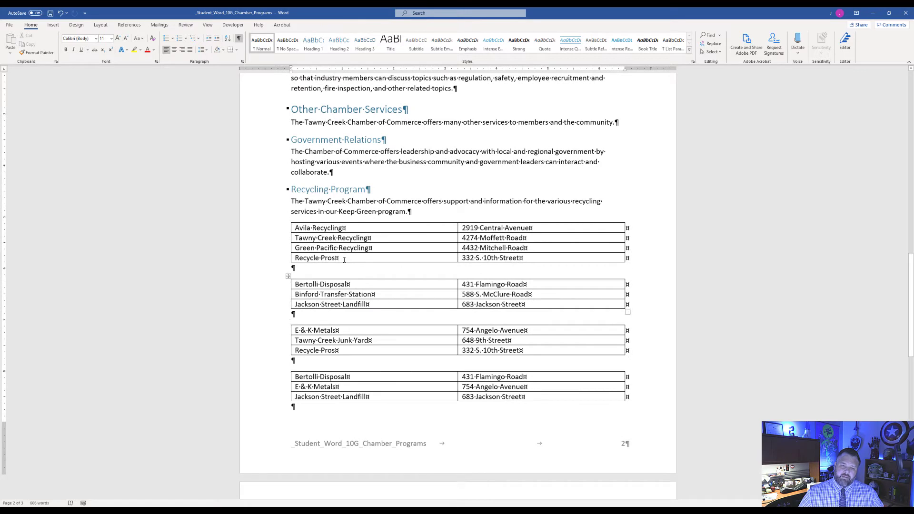
pyautogui.click(317, 227)
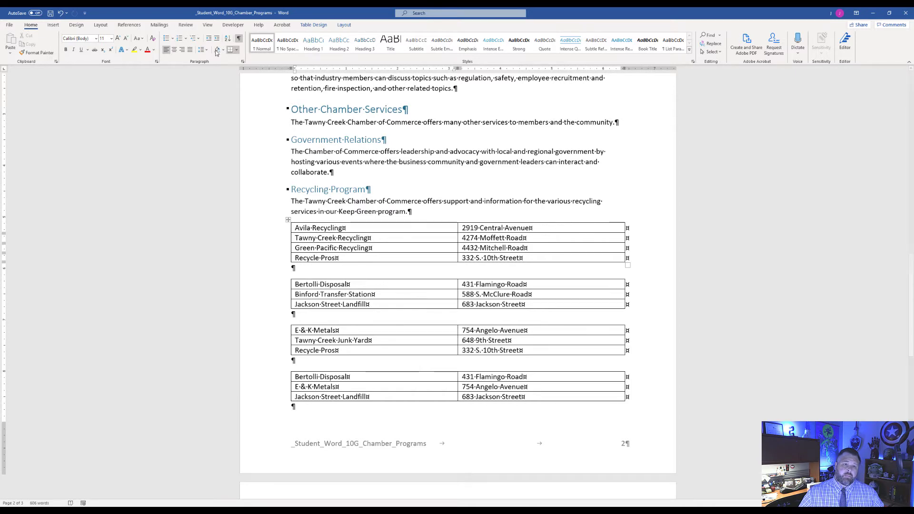
pyautogui.click(133, 27)
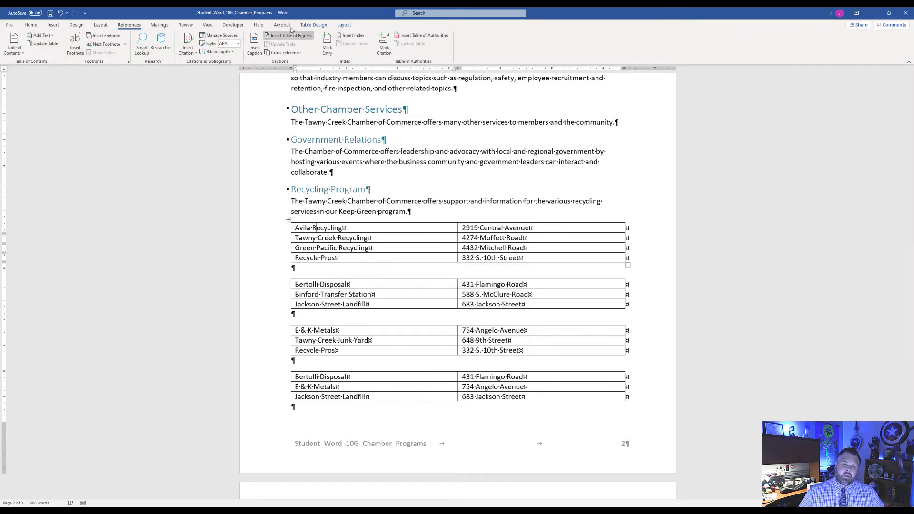
pyautogui.click(252, 52)
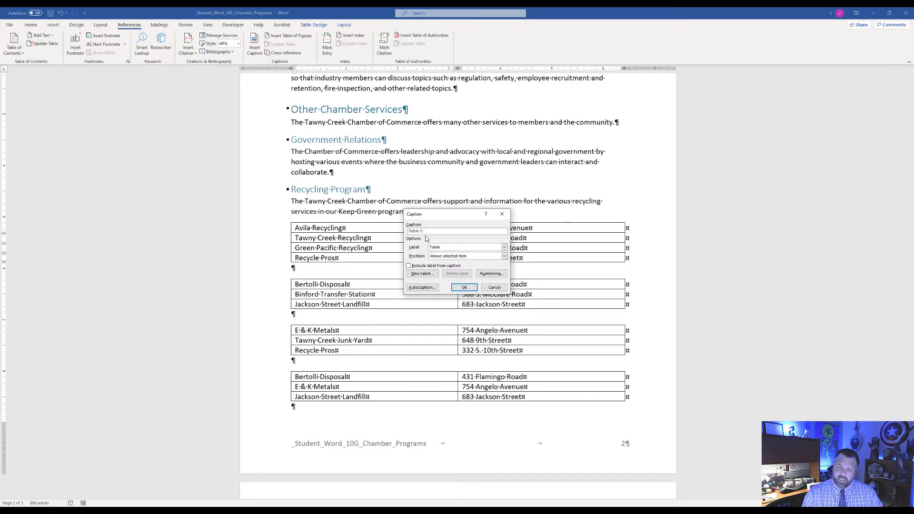
pyautogui.write('Appl')
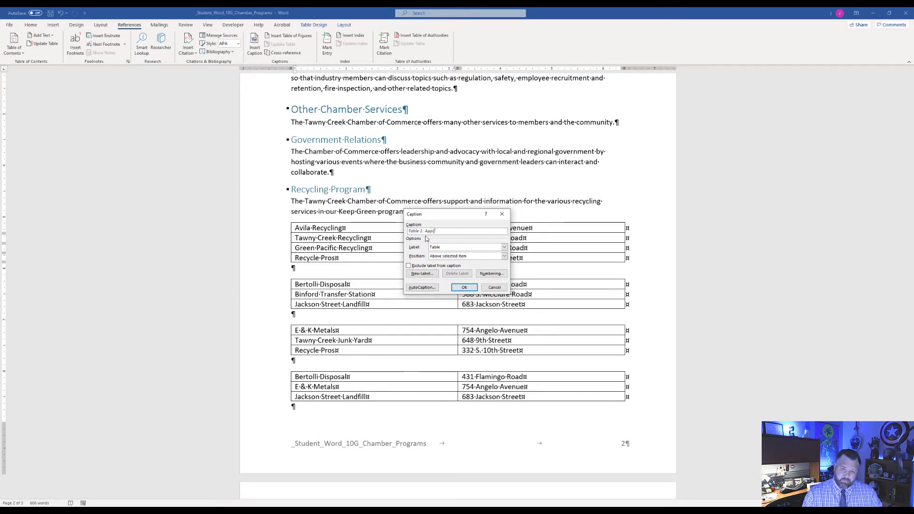
pyautogui.write('iances')
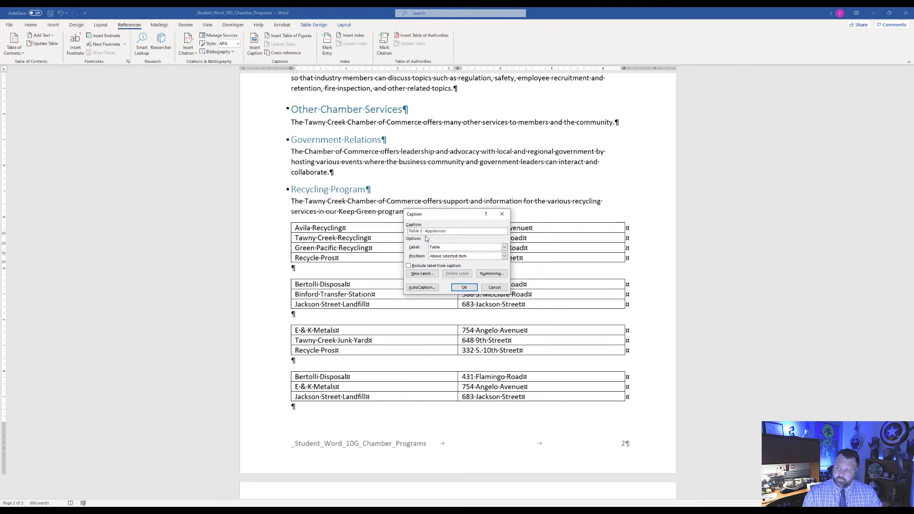
pyautogui.click(465, 287)
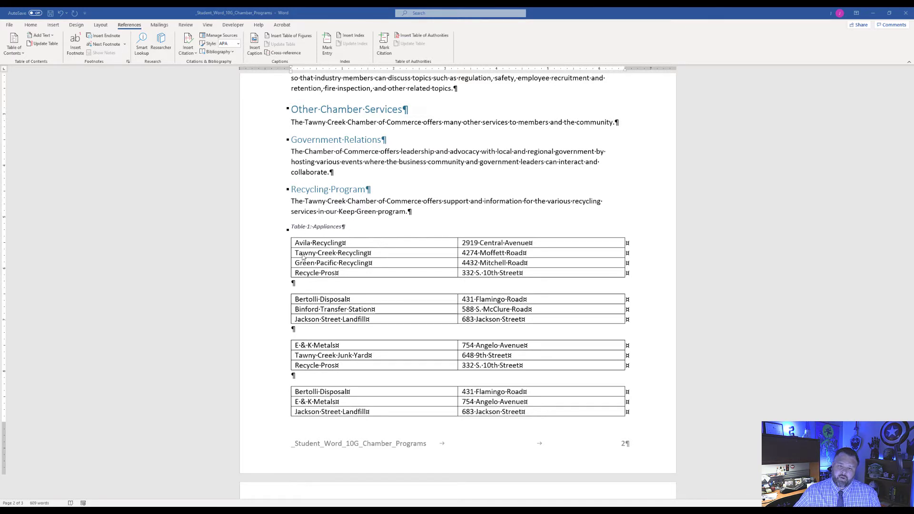
# Step: Insert the caption "Table 2: Glass and Aluminum" above the second recycling table
pyautogui.click(319, 300)
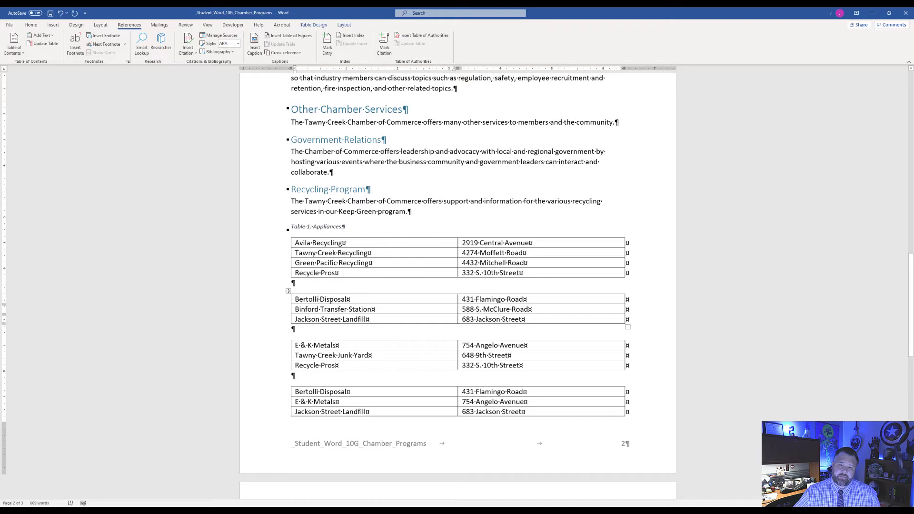
pyautogui.click(255, 48)
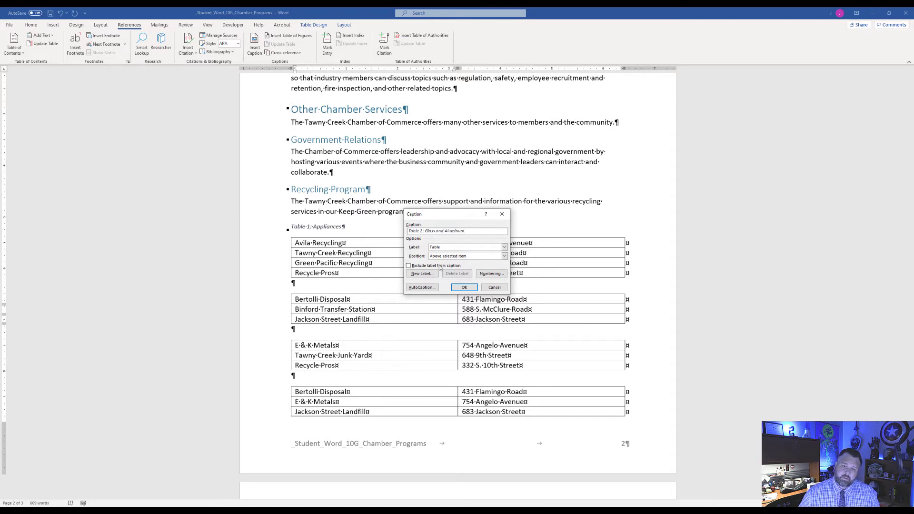
pyautogui.click(464, 287)
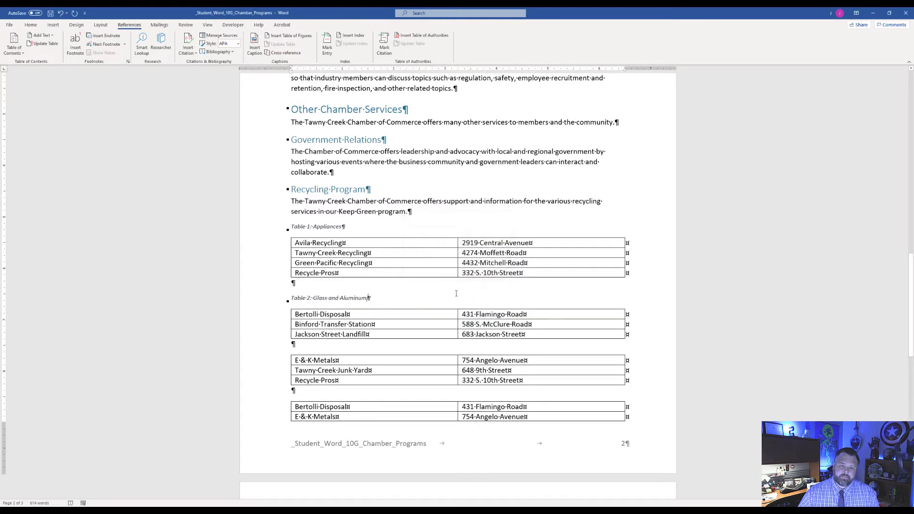
# Step: Insert the caption "Table 3: Old Tires" above the third recycling table, which starts with E & K Metals
pyautogui.click(308, 360)
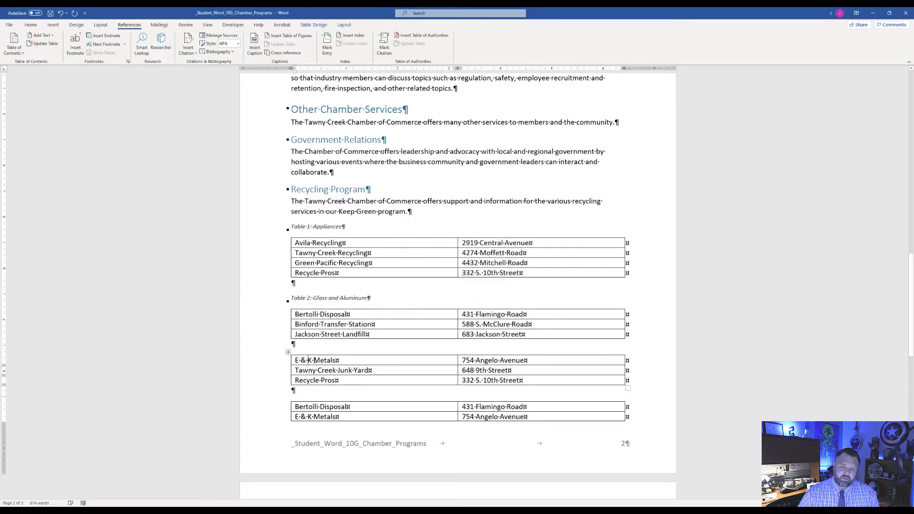
pyautogui.click(254, 45)
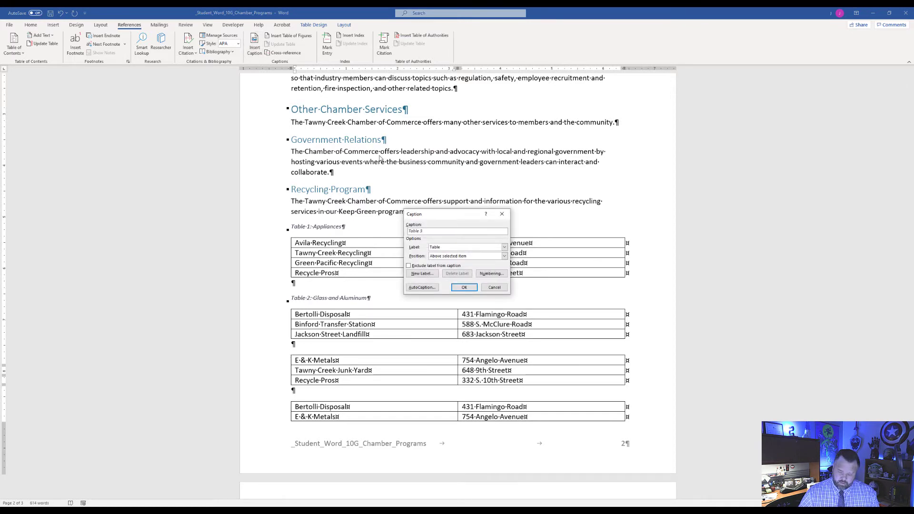
pyautogui.write(':')
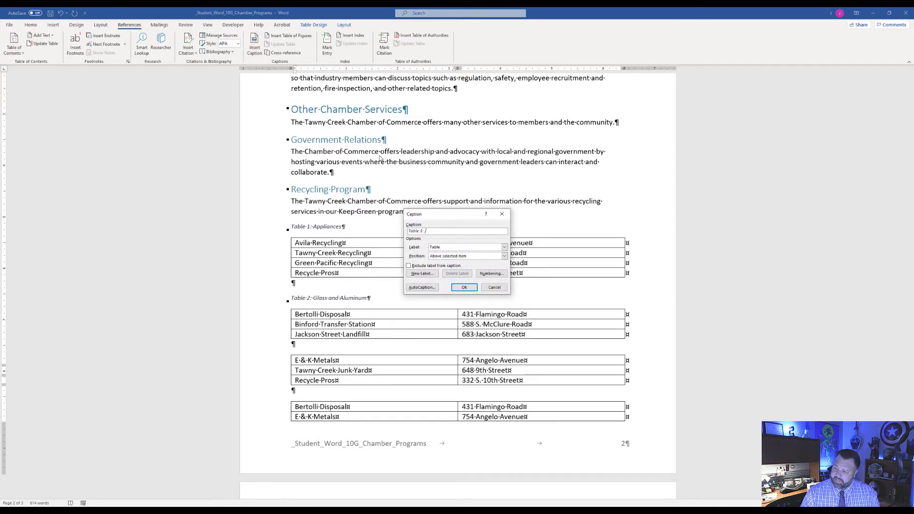
pyautogui.write(' Old Tires')
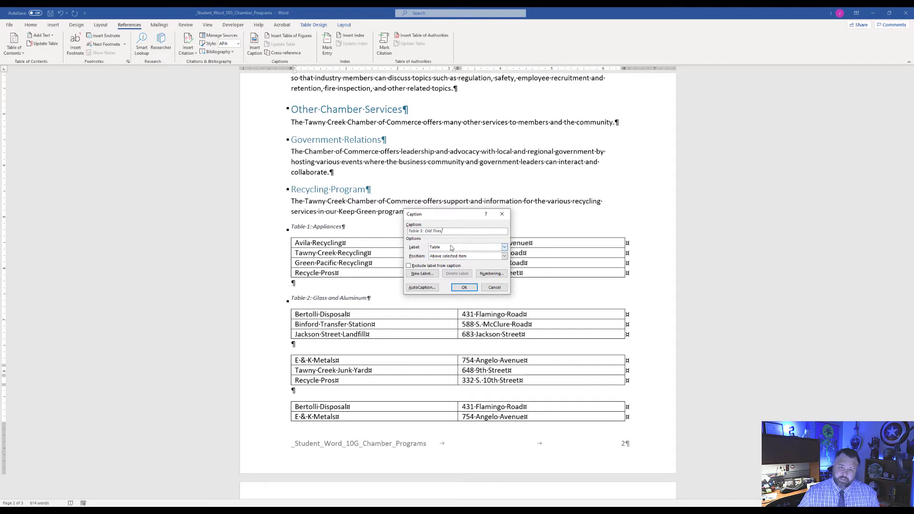
pyautogui.click(464, 287)
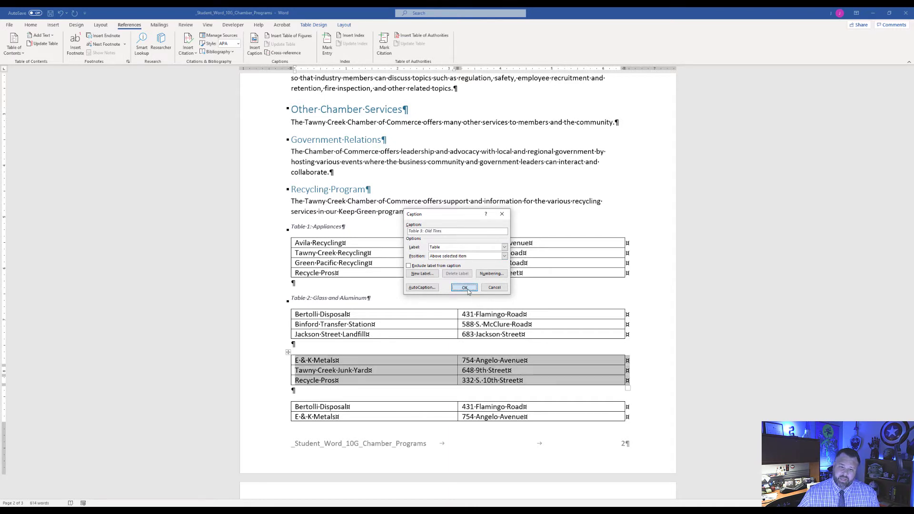
# Step: Insert the caption "Table 4: Scrap Metal" above the last recycling table, just before the Ambassador's Club heading
pyautogui.scroll(-5, 468, 289)
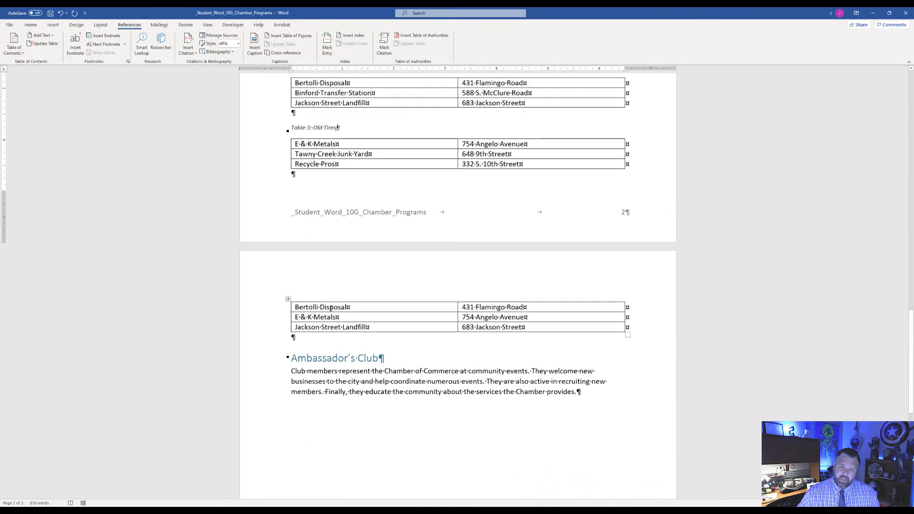
pyautogui.click(333, 307)
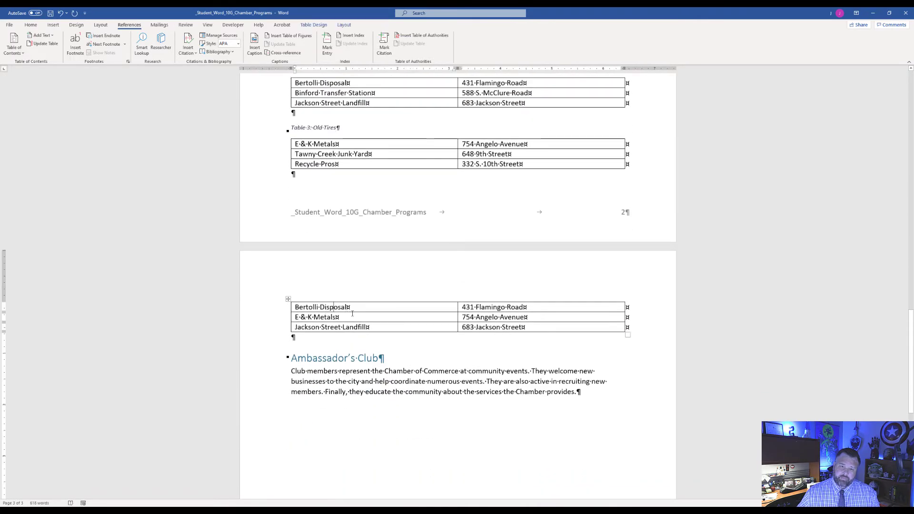
pyautogui.click(254, 43)
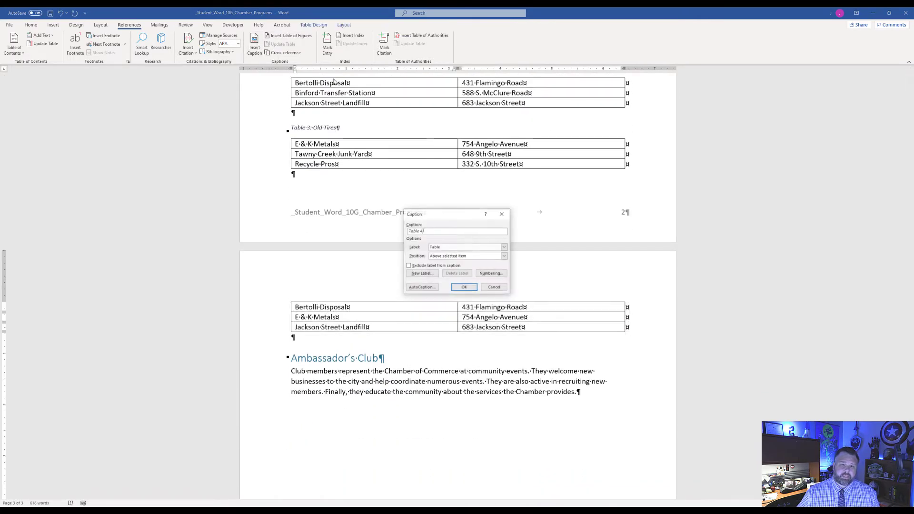
pyautogui.write(': ')
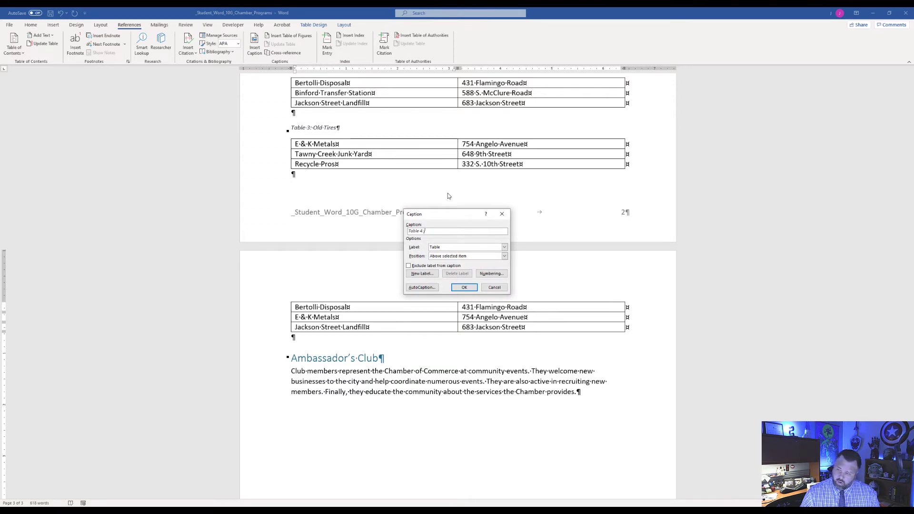
pyautogui.write('Scra')
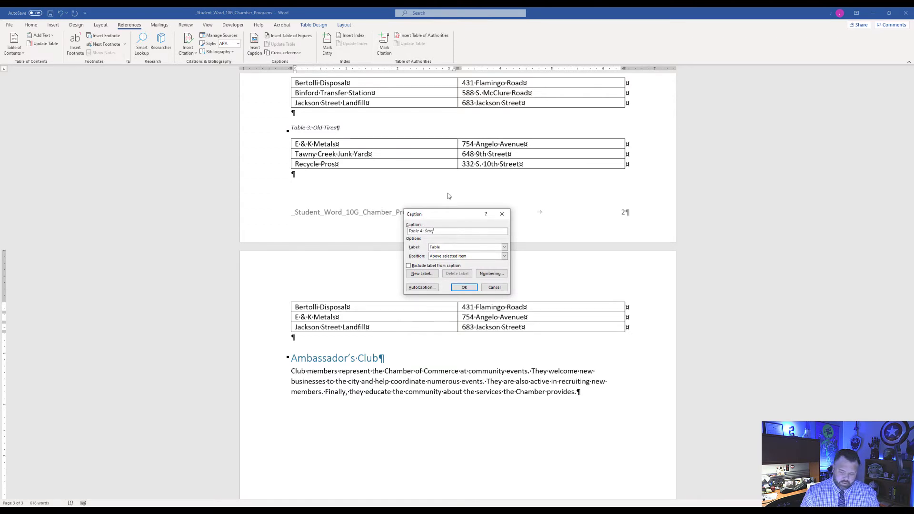
pyautogui.write('p Metal')
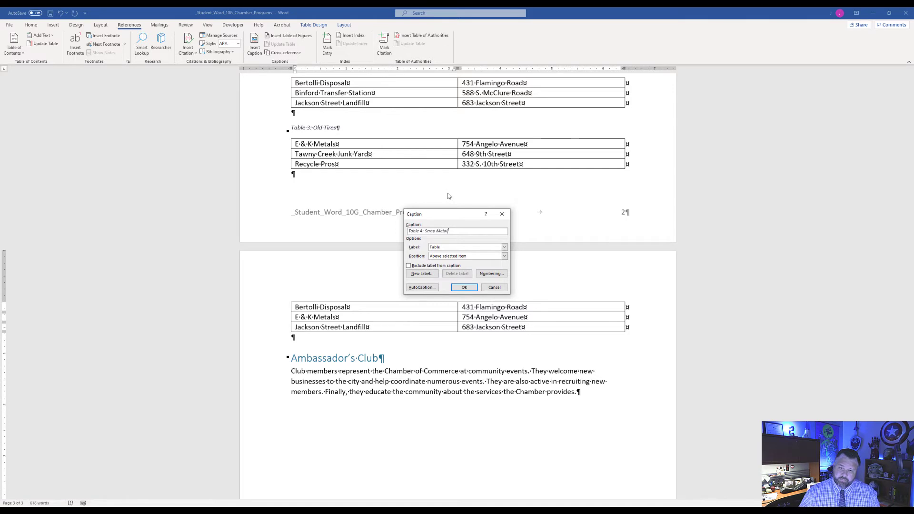
pyautogui.click(471, 287)
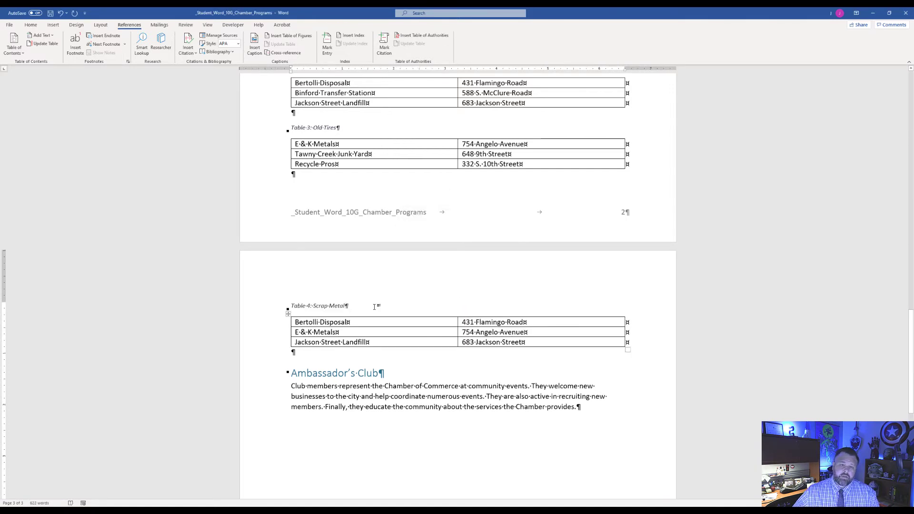
# Step: Delete the blank paragraph between the Scrap Metal table and the Ambassador's Club heading
pyautogui.scroll(6, 374, 307)
pyautogui.scroll(-2, 341, 319)
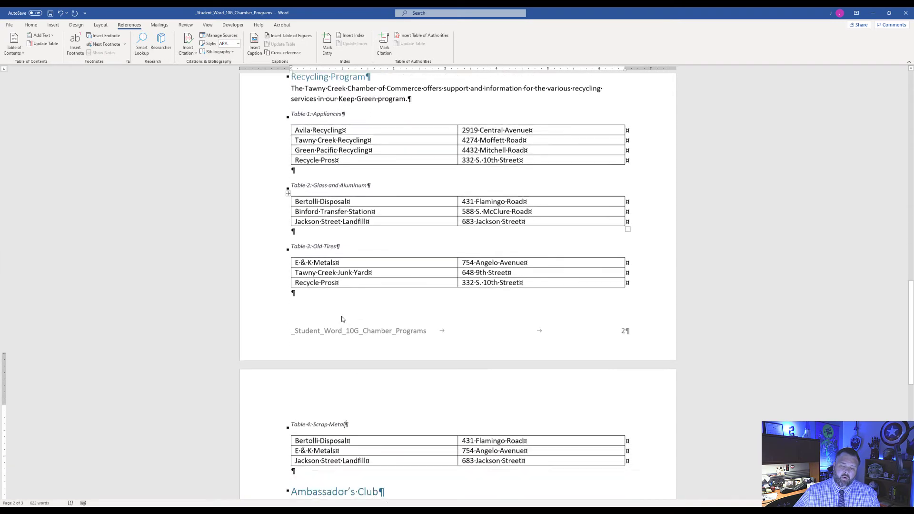
pyautogui.scroll(-3, 341, 318)
pyautogui.scroll(5, 341, 319)
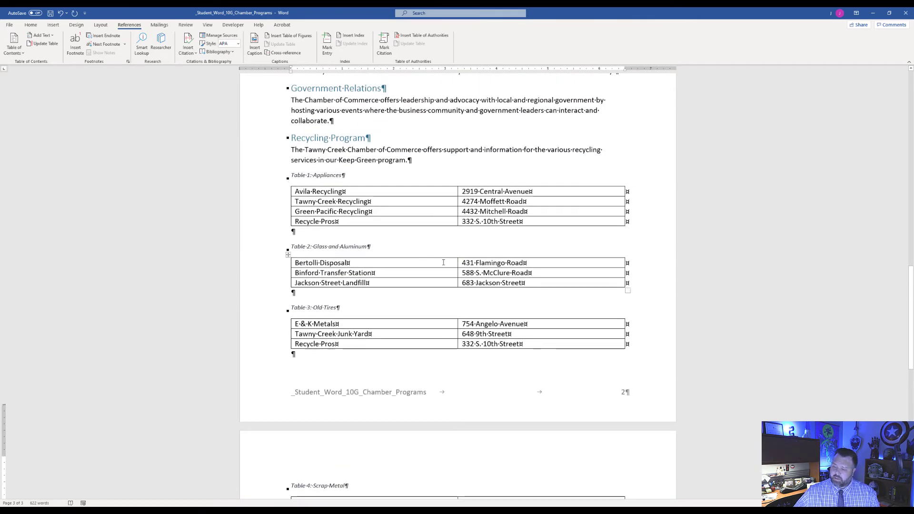
pyautogui.scroll(-4, 443, 262)
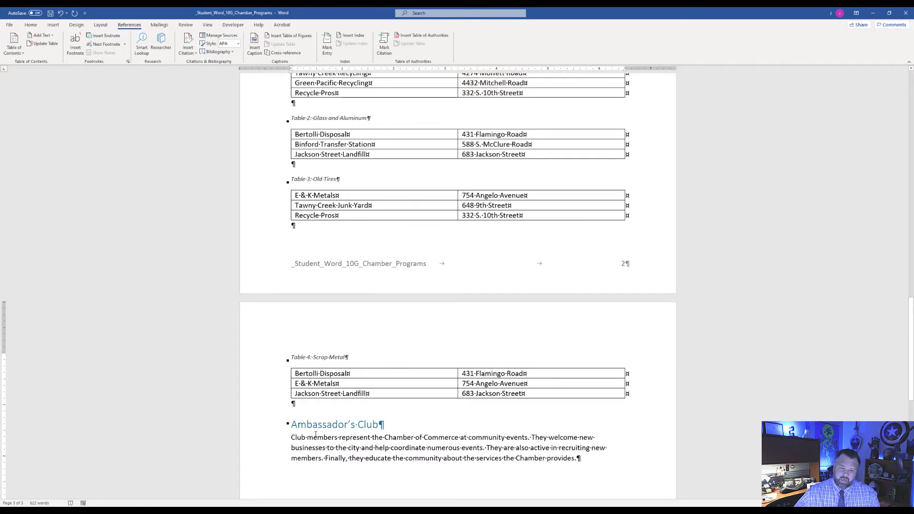
pyautogui.click(295, 404)
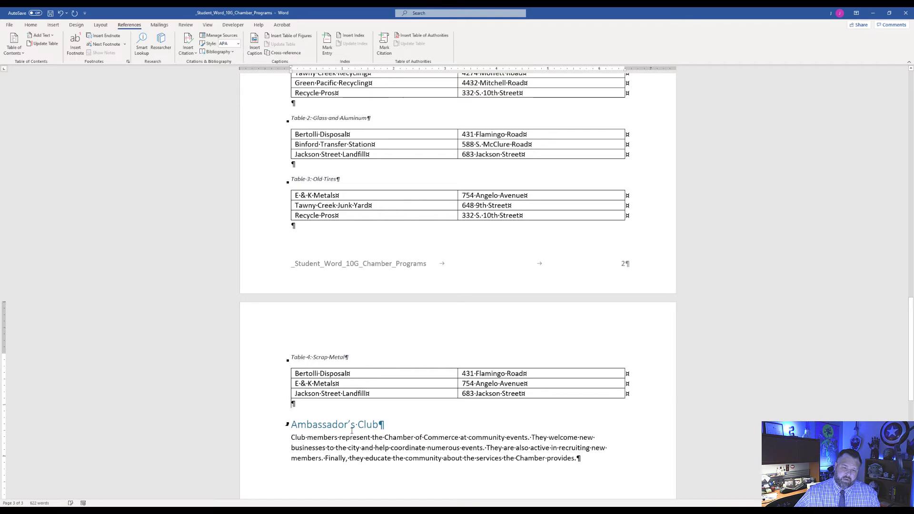
pyautogui.press('Delete')
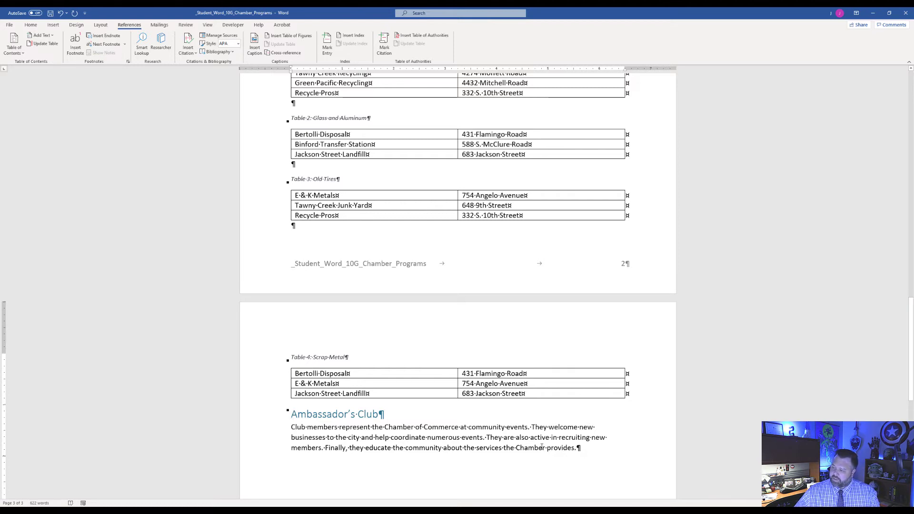
# Step: Mark the Networking heading on page 1 as a main index entry and move the Mark Index Entry dialog off the document text
pyautogui.scroll(4, 483, 435)
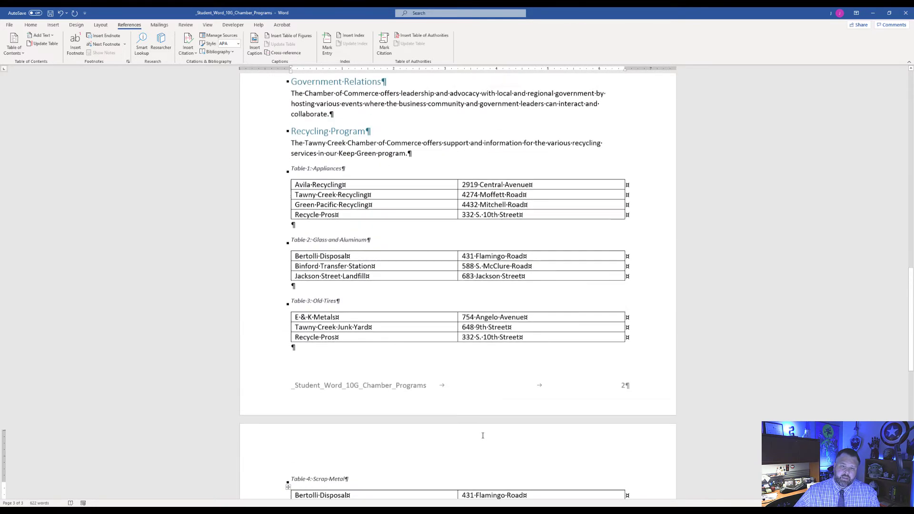
pyautogui.scroll(13, 482, 435)
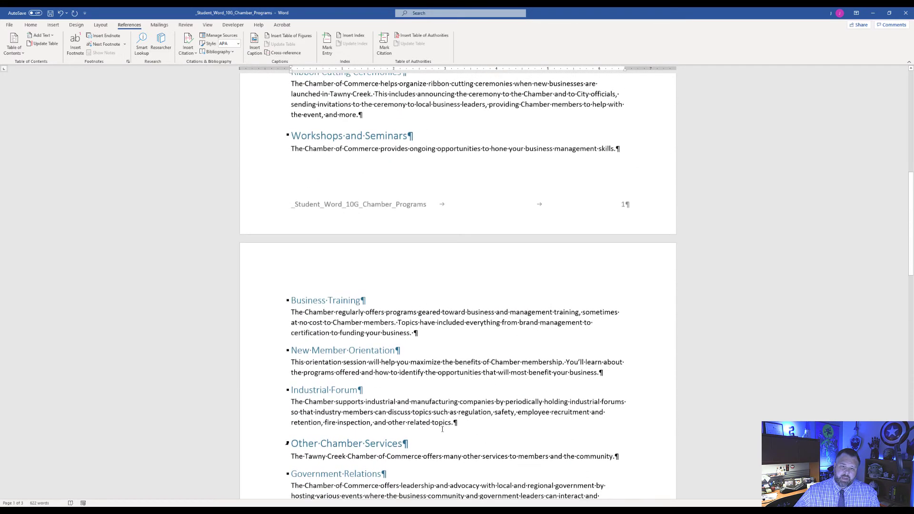
pyautogui.scroll(10, 442, 429)
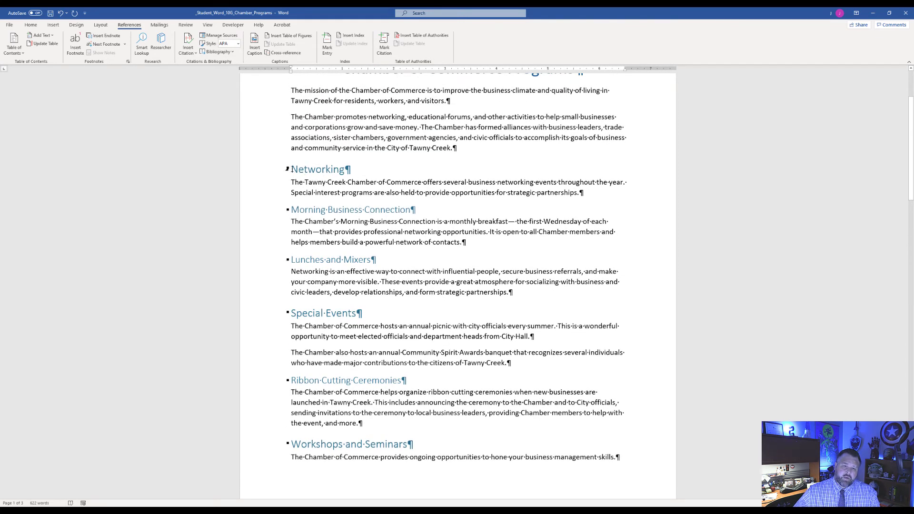
pyautogui.moveTo(293, 170); pyautogui.dragTo(350, 170)
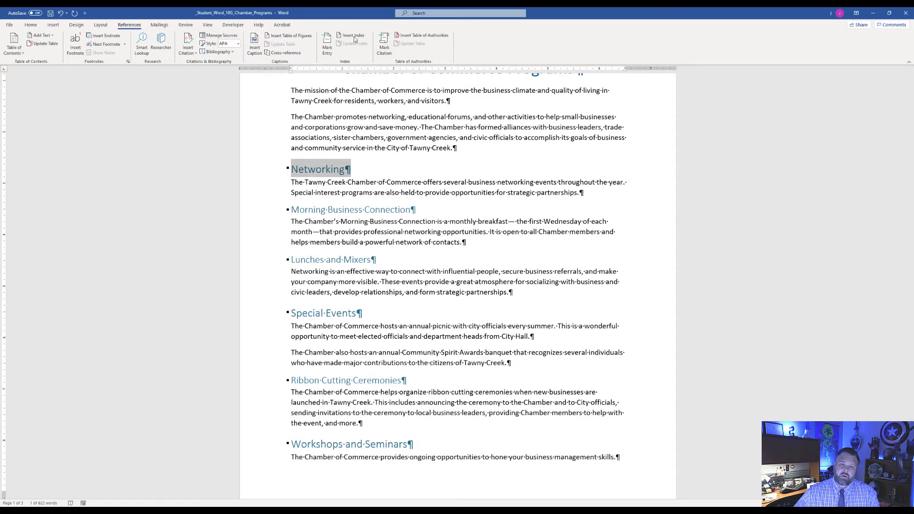
pyautogui.click(328, 48)
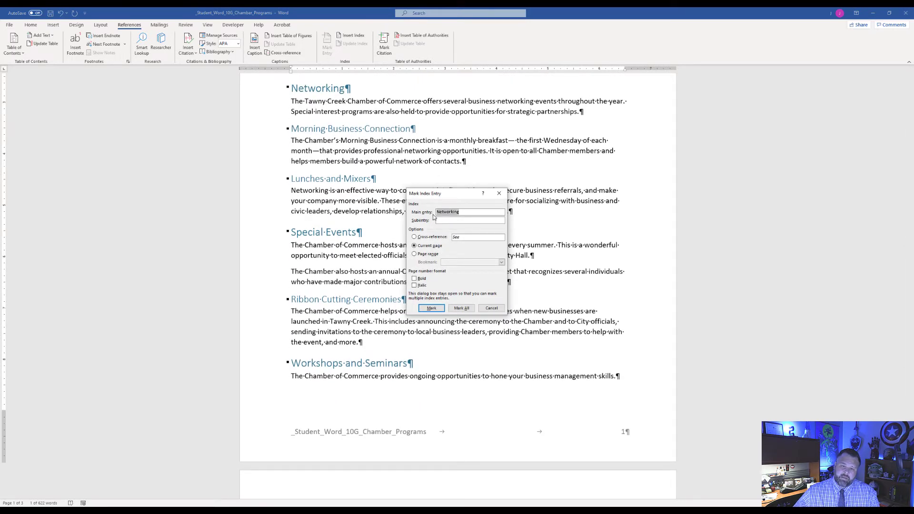
pyautogui.click(431, 309)
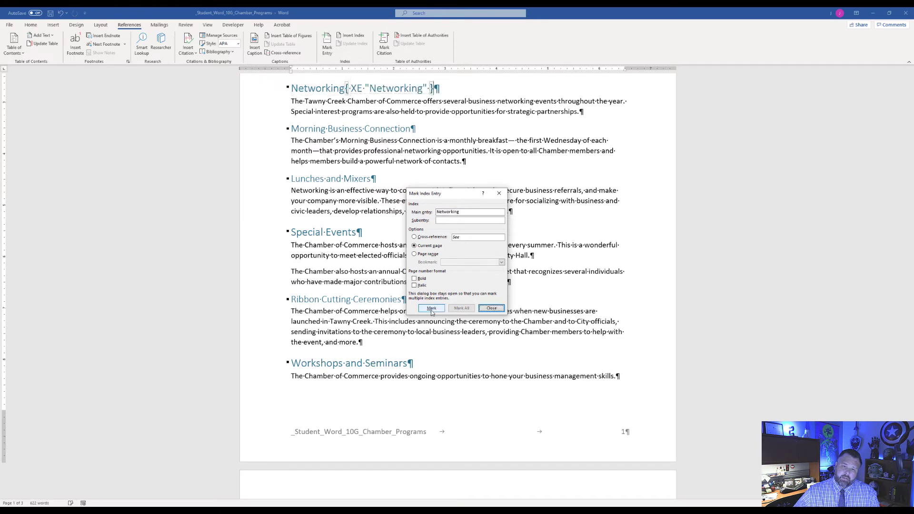
pyautogui.moveTo(437, 197); pyautogui.dragTo(731, 102)
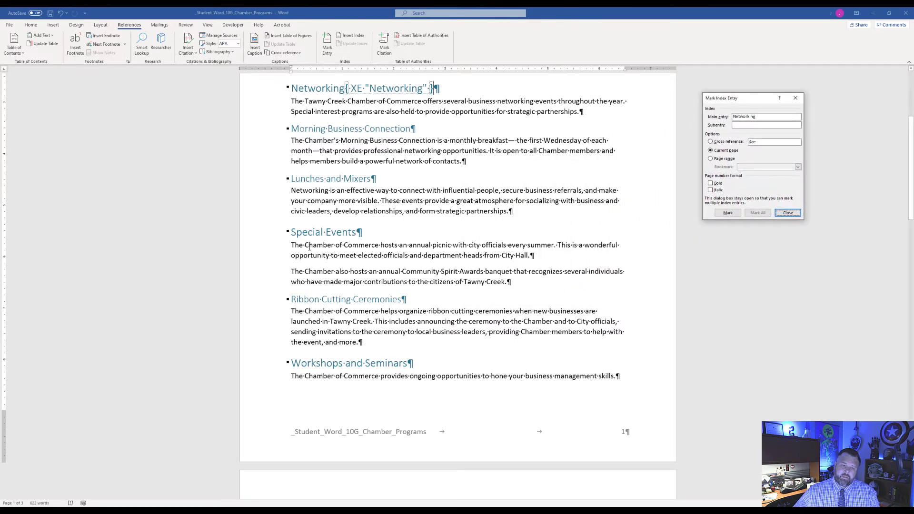
# Step: Mark the Special Events heading on page 1 as a main index entry
pyautogui.click(287, 232)
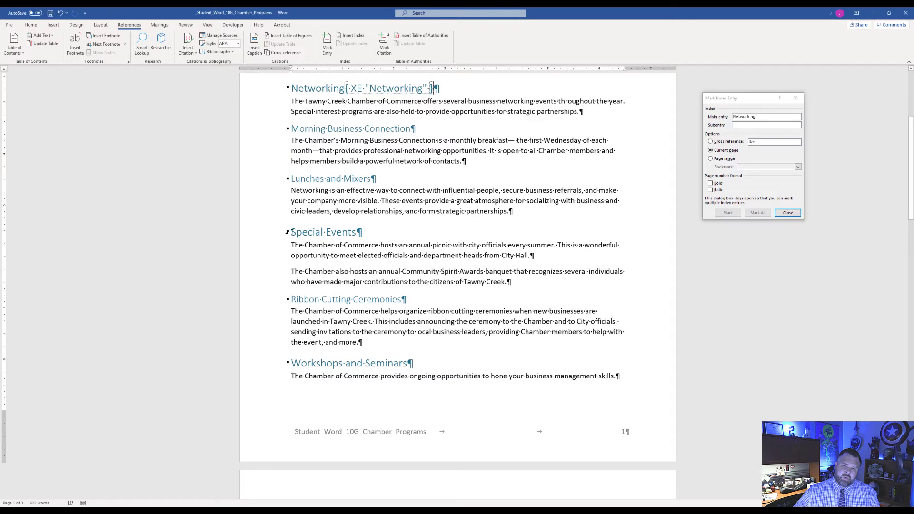
pyautogui.moveTo(291, 231); pyautogui.dragTo(362, 232)
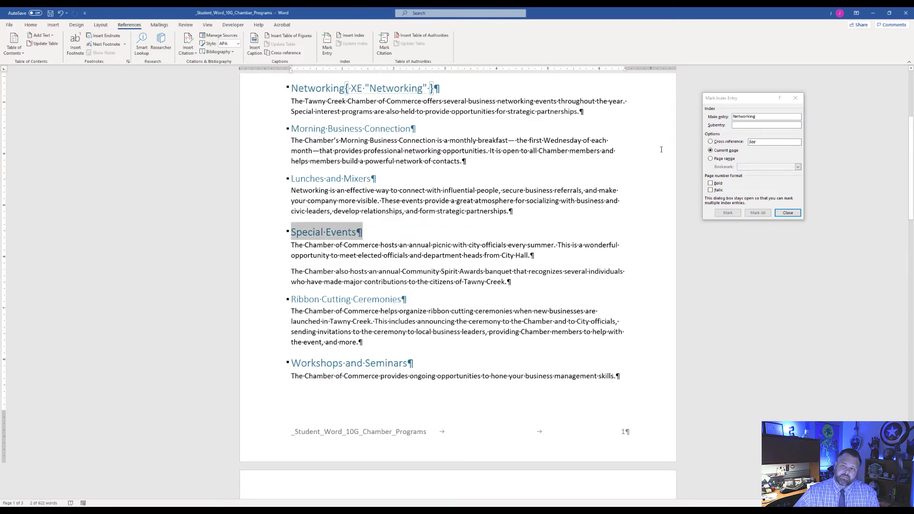
pyautogui.click(724, 99)
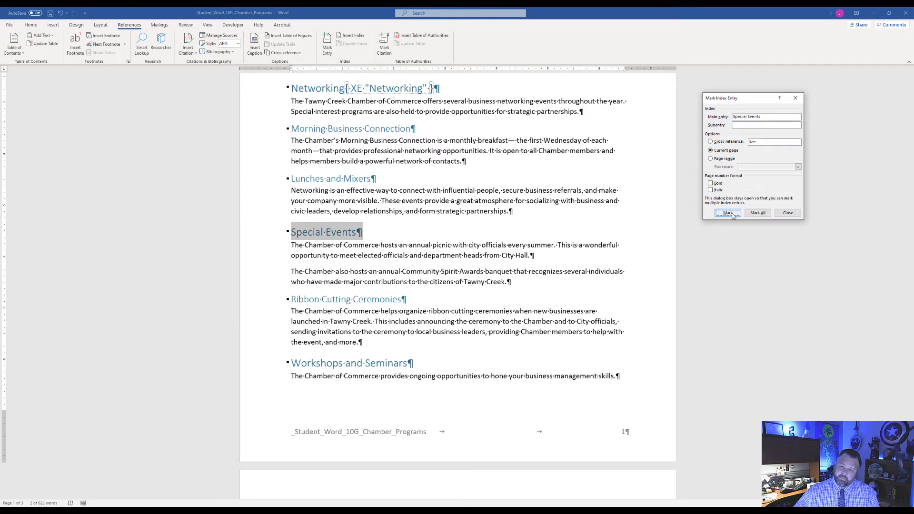
pyautogui.click(728, 214)
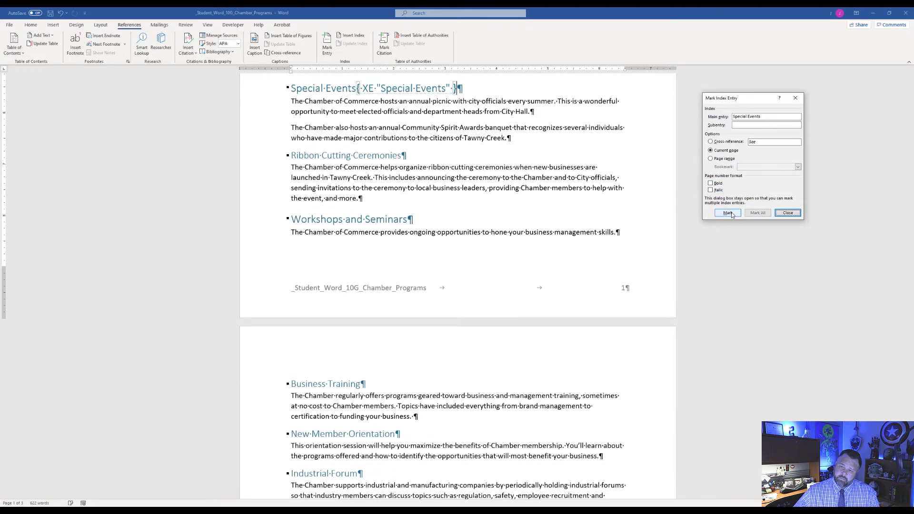
# Step: Mark the Workshops and Seminars heading at the end of page 1 as a main index entry
pyautogui.click(292, 220)
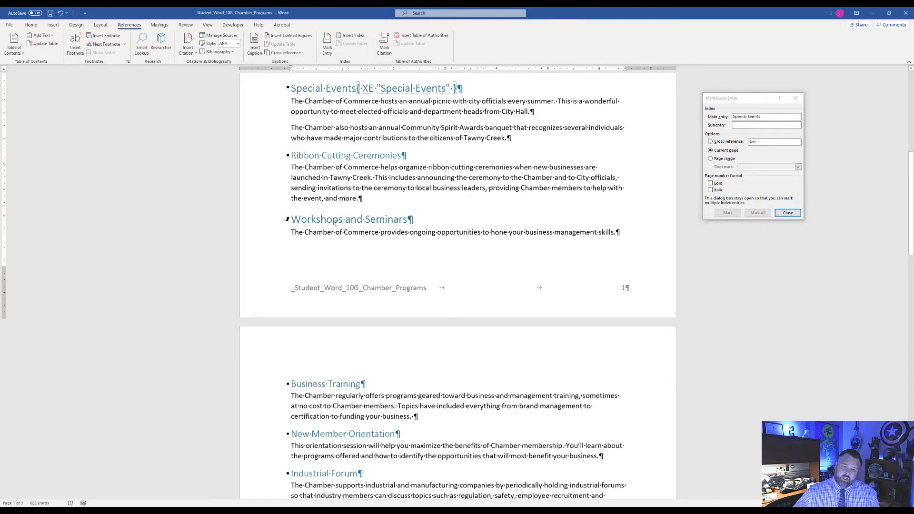
pyautogui.moveTo(291, 219); pyautogui.dragTo(390, 218)
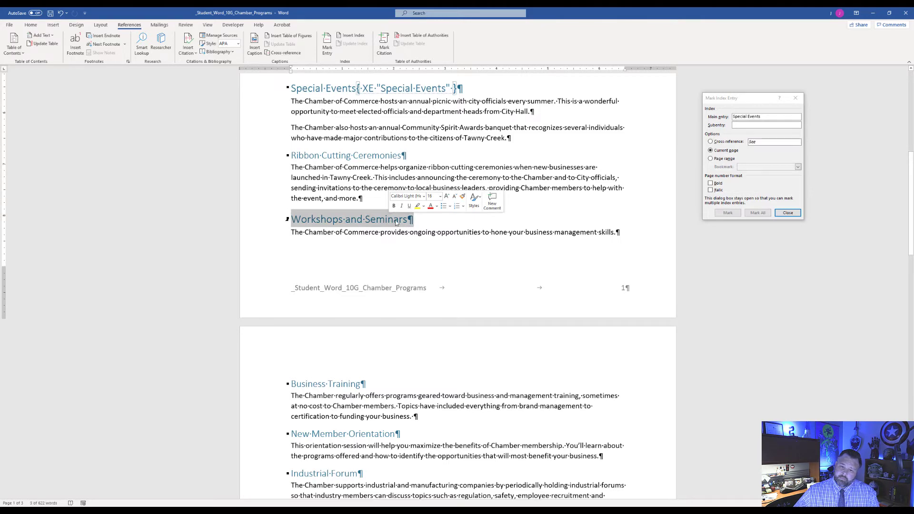
pyautogui.scroll(2, 397, 222)
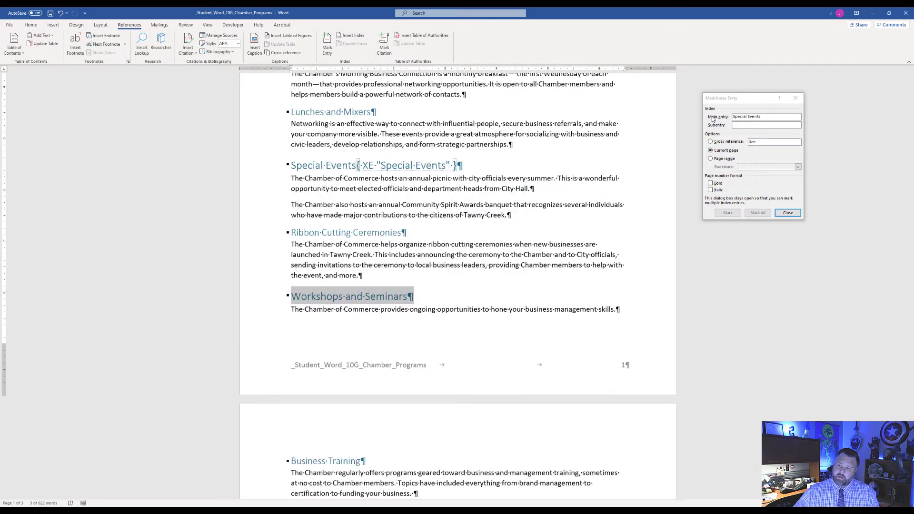
pyautogui.click(724, 101)
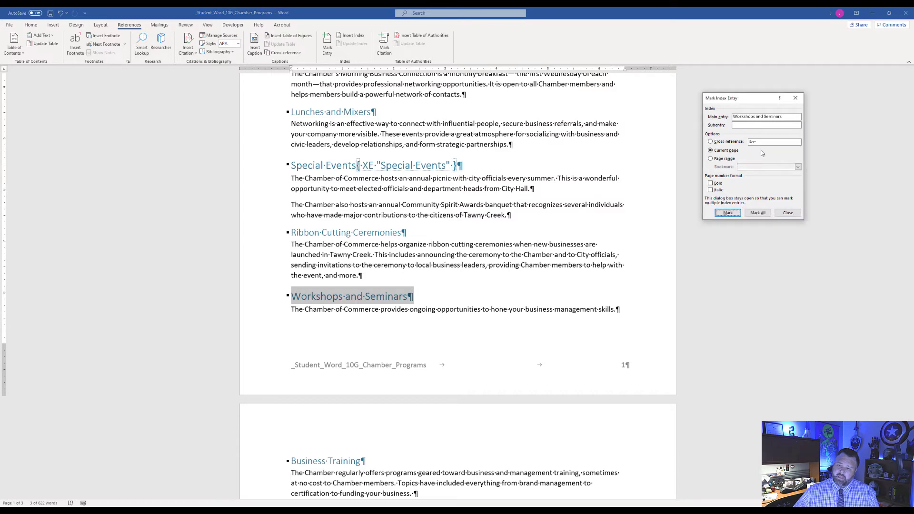
pyautogui.click(727, 213)
# Step: Mark the Other Chamber Services heading on page 2 as a main index entry
pyautogui.scroll(-6, 474, 199)
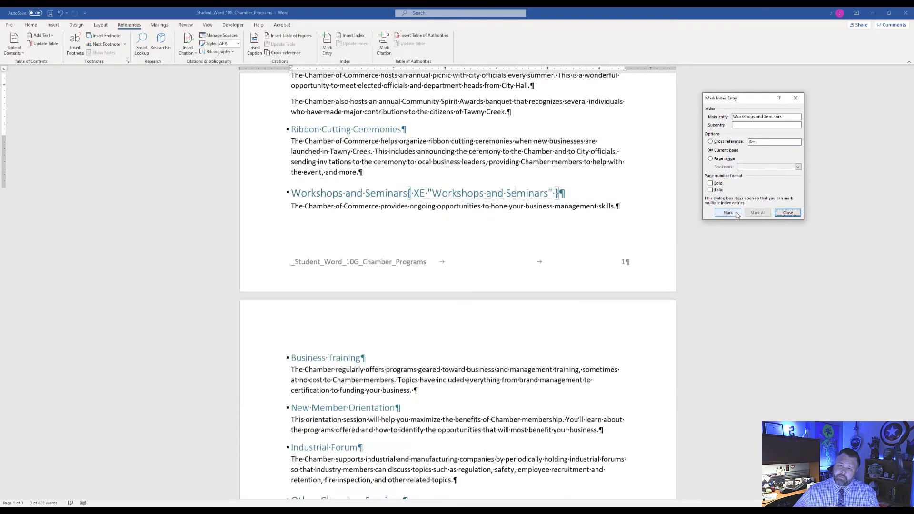
pyautogui.scroll(-3, 474, 199)
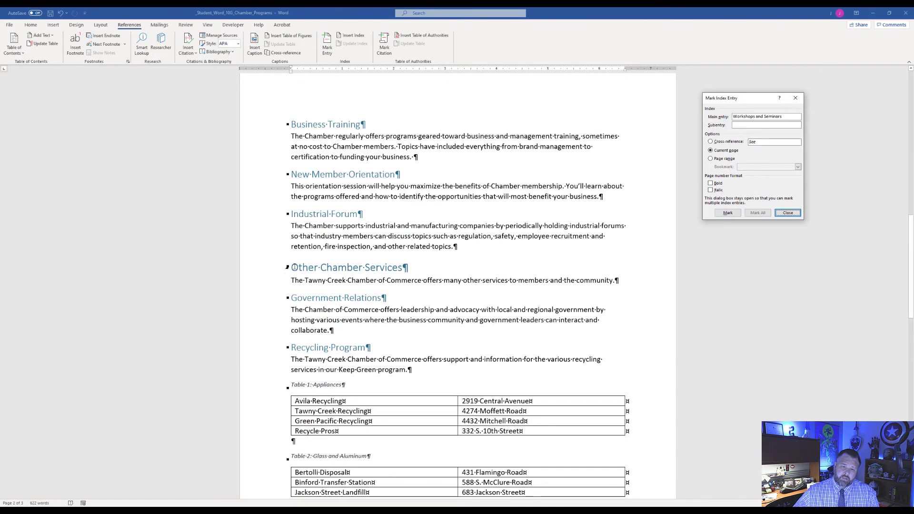
pyautogui.click(322, 267)
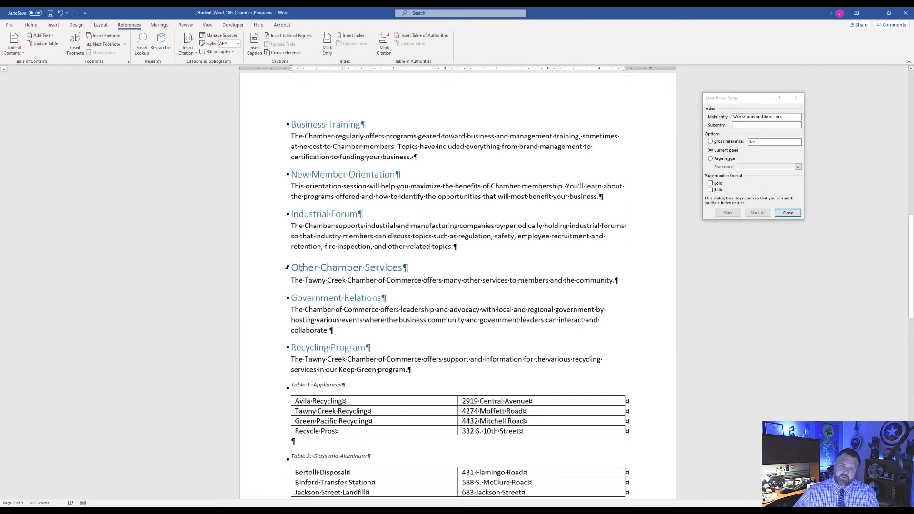
pyautogui.moveTo(292, 267); pyautogui.dragTo(409, 267)
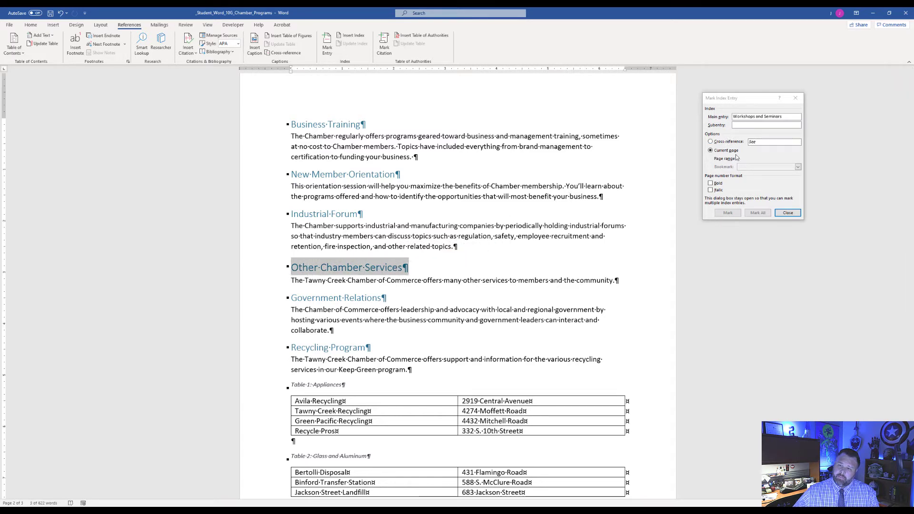
pyautogui.click(723, 100)
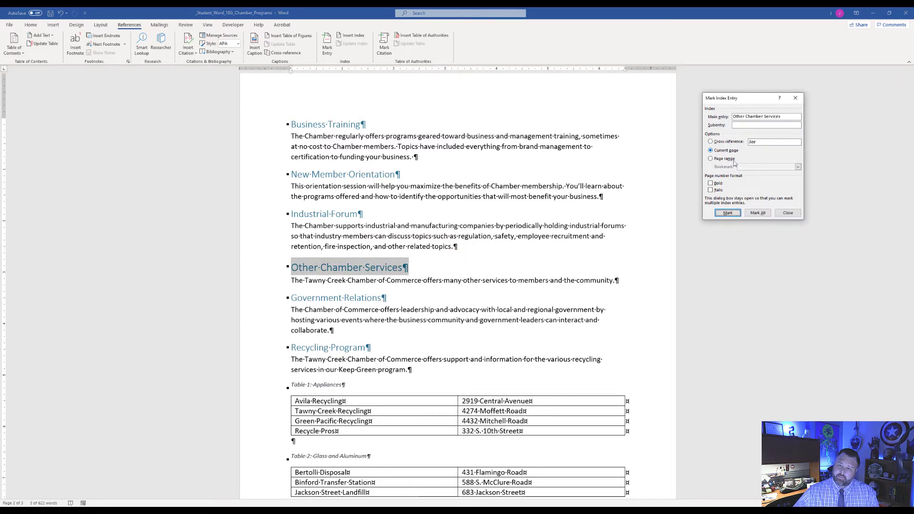
pyautogui.click(728, 213)
# Step: Mark the Ambassador's Club heading on page 3 as a main index entry
pyautogui.scroll(-5, 235, 324)
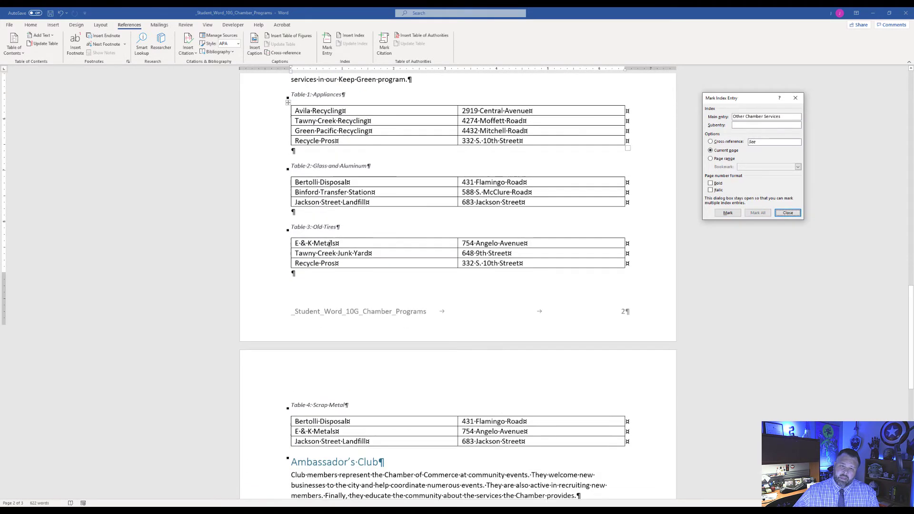
pyautogui.click(296, 343)
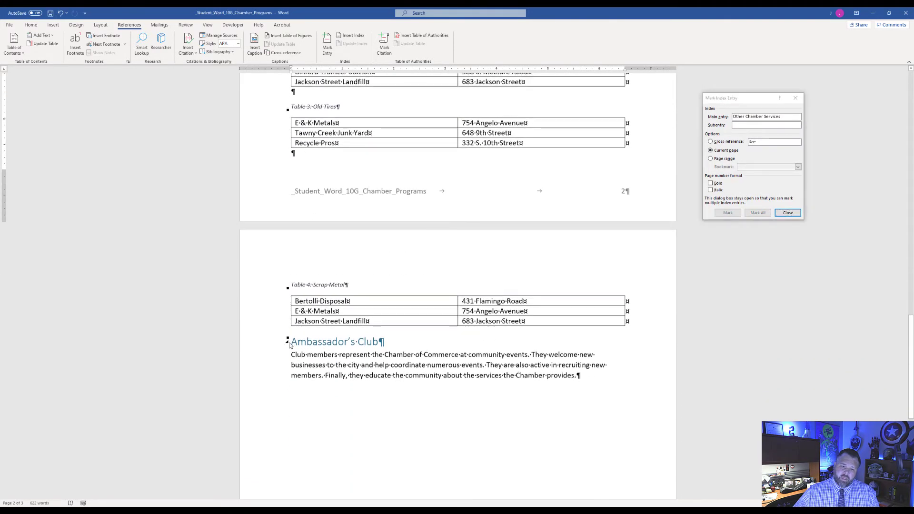
pyautogui.moveTo(290, 341); pyautogui.dragTo(383, 342)
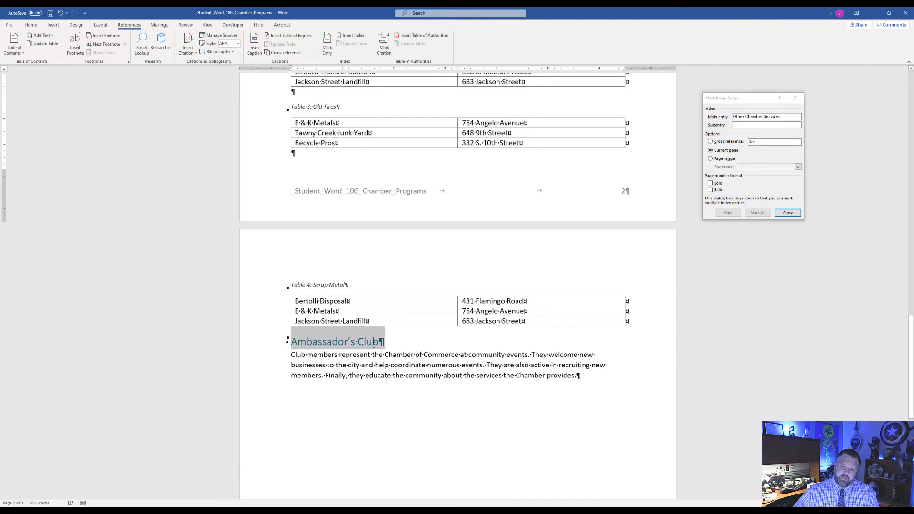
pyautogui.click(725, 102)
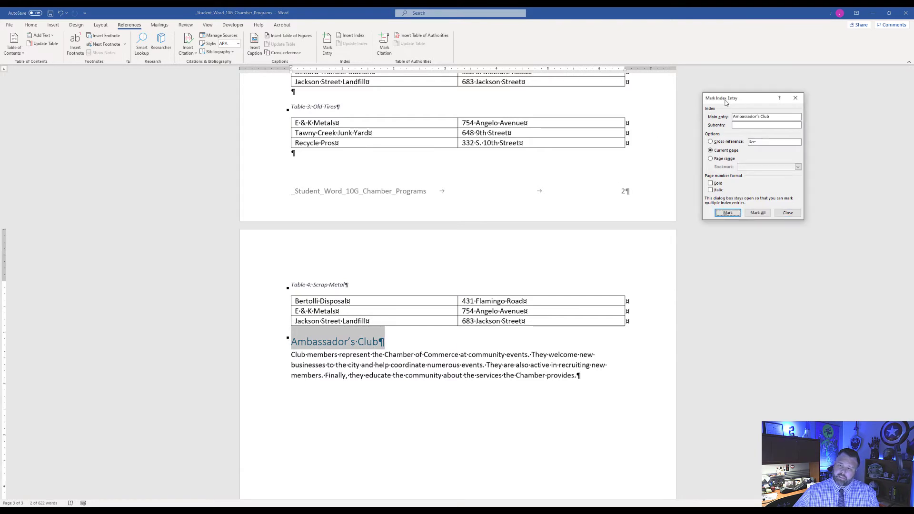
pyautogui.click(728, 213)
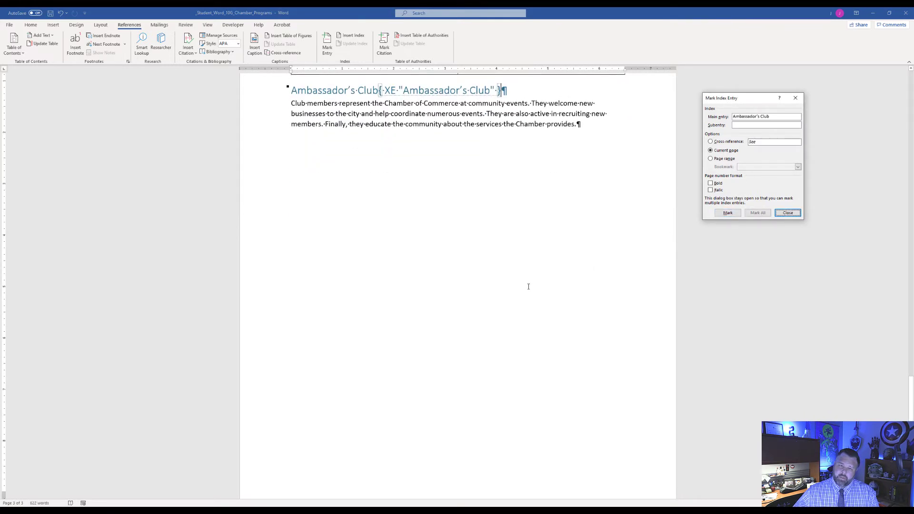
# Step: Load the Morning Business Connection heading on page 1 into the Mark Index Entry dialog and move its text from the main entry to the subentry
pyautogui.scroll(10, 528, 285)
pyautogui.scroll(10, 512, 334)
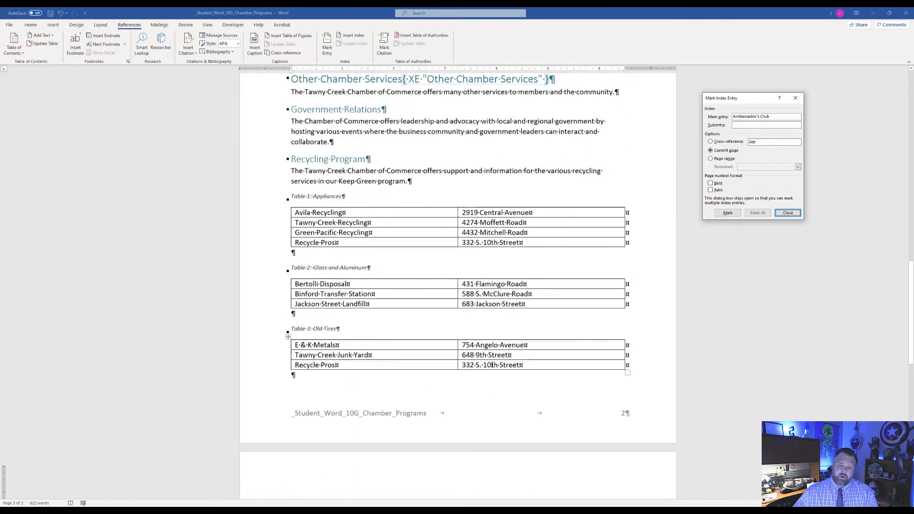
pyautogui.scroll(10, 459, 310)
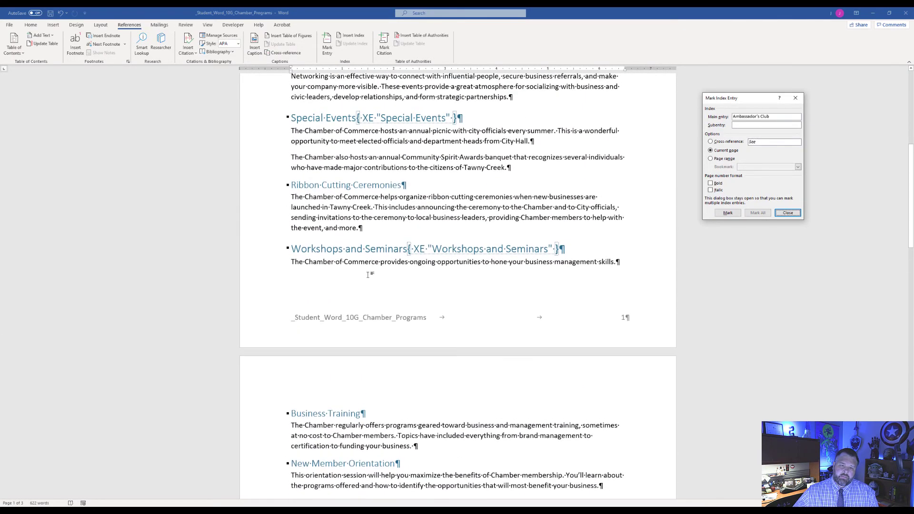
pyautogui.scroll(5, 366, 266)
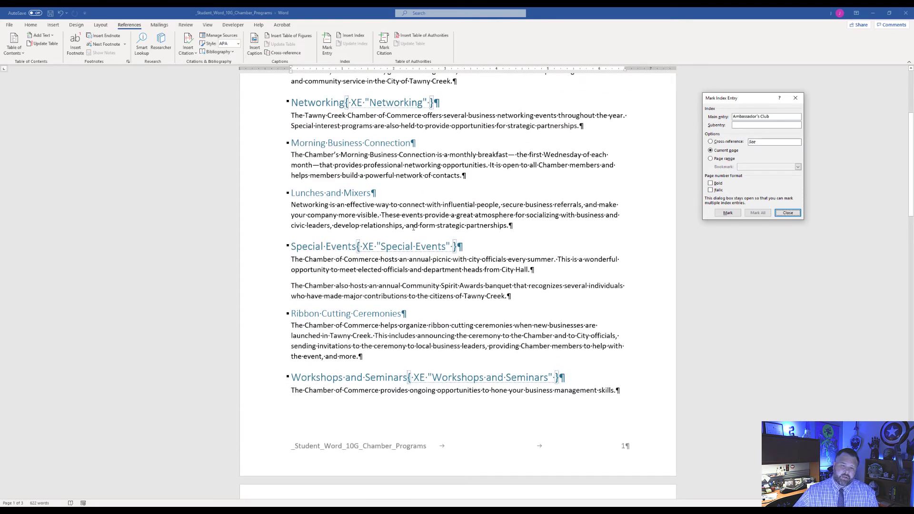
pyautogui.scroll(2, 380, 233)
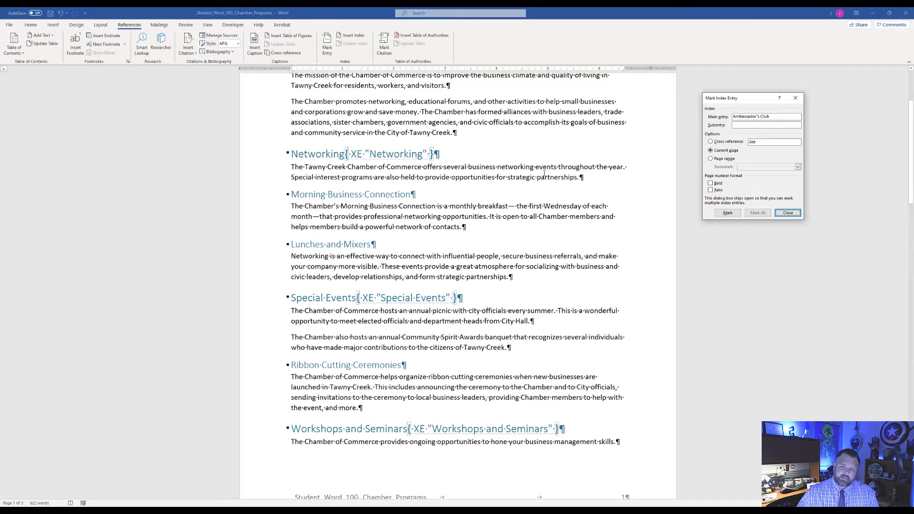
pyautogui.click(533, 199)
pyautogui.scroll(3, 458, 214)
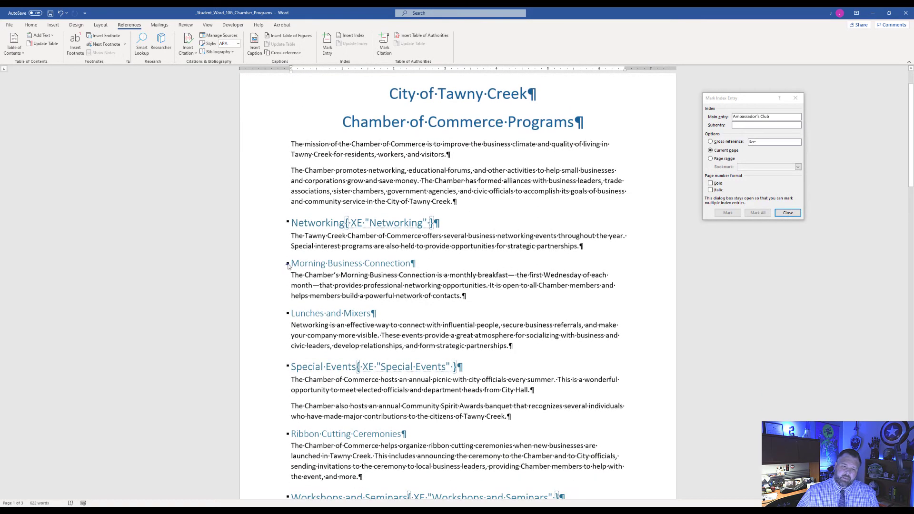
pyautogui.moveTo(292, 263); pyautogui.dragTo(390, 271)
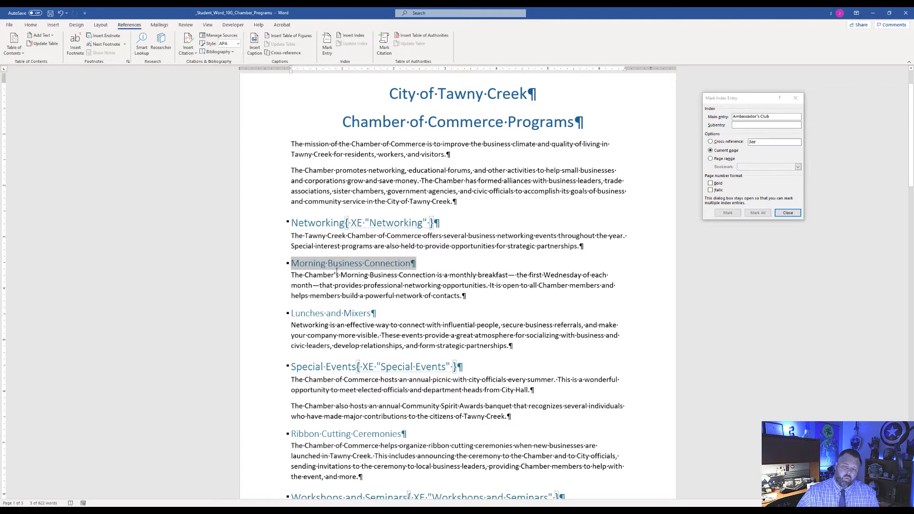
pyautogui.click(712, 99)
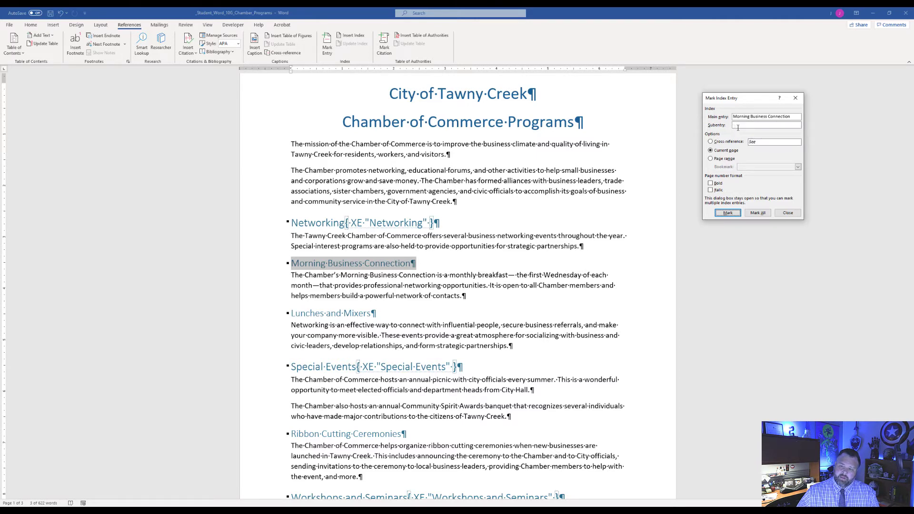
pyautogui.moveTo(799, 117); pyautogui.dragTo(735, 117)
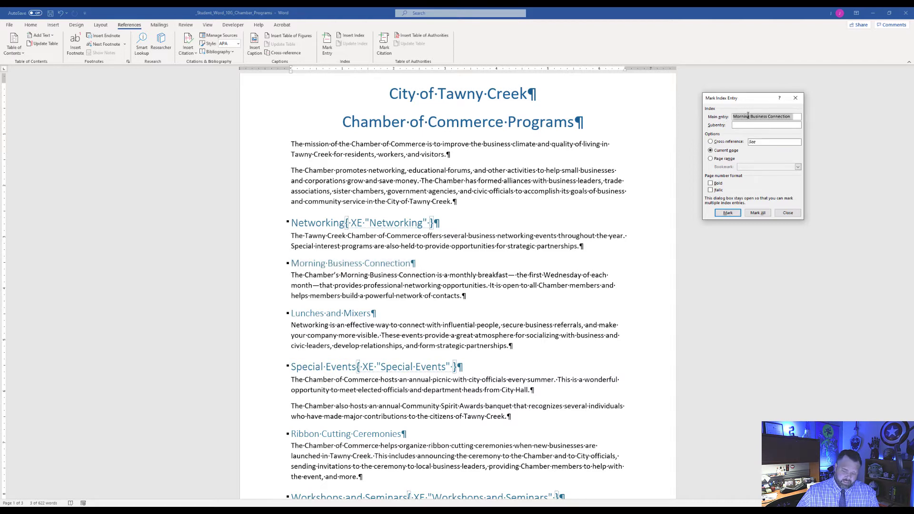
pyautogui.rightClick(744, 118)
pyautogui.click(759, 123)
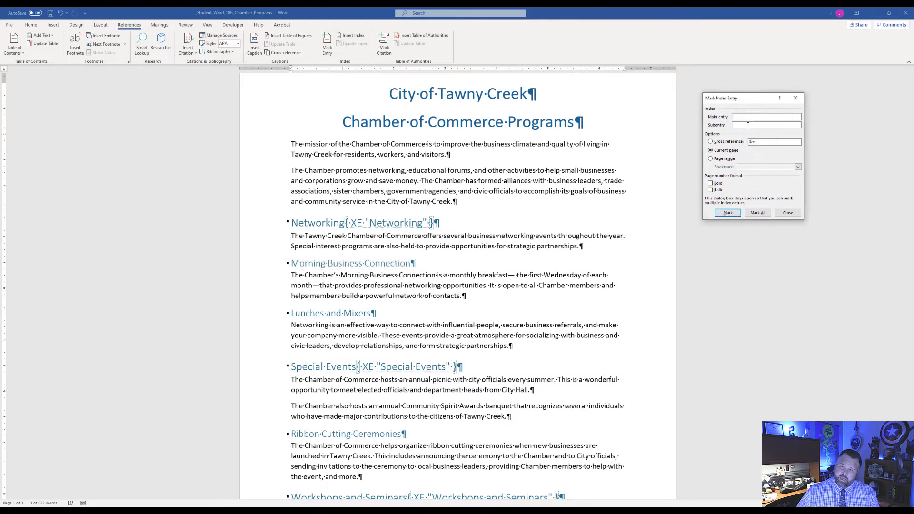
pyautogui.rightClick(748, 126)
pyautogui.click(761, 147)
# Step: Set the main entry to "Networking" and mark Morning Business Connection as its subentry
pyautogui.write('Ne')
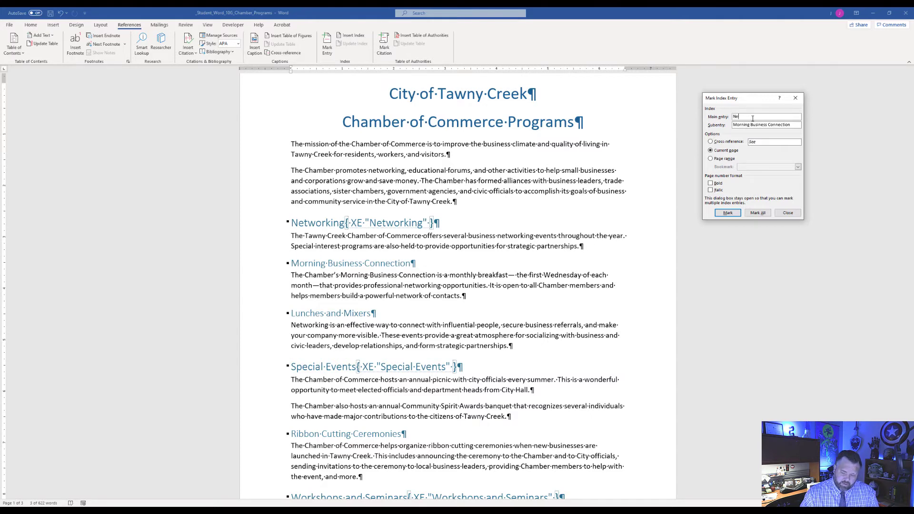
pyautogui.write('two')
pyautogui.press('BackSpace')
pyautogui.press('BackSpace')
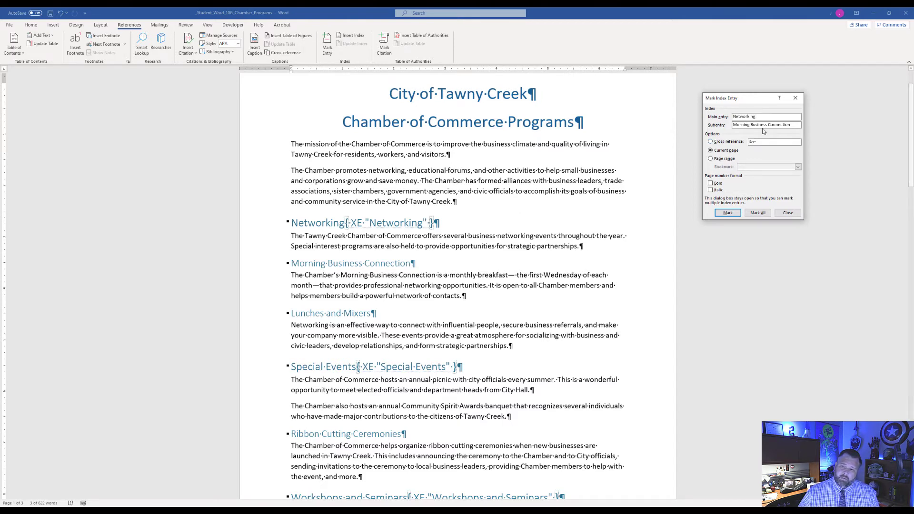
pyautogui.click(726, 214)
# Step: Load the Lunches and Mixers heading on page 1 into the Mark Index Entry dialog and move its text from the main entry to the subentry
pyautogui.scroll(-5, 599, 210)
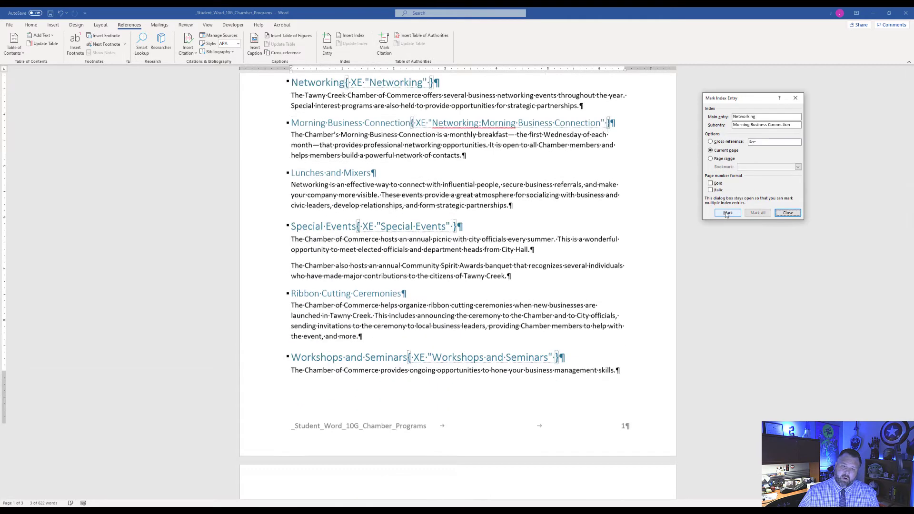
pyautogui.scroll(5, 599, 210)
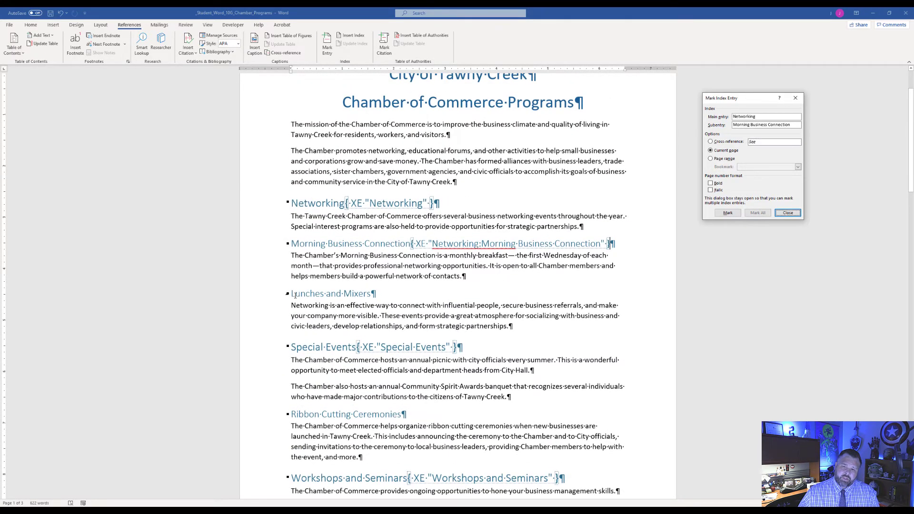
pyautogui.click(291, 294)
pyautogui.moveTo(292, 294); pyautogui.dragTo(376, 291)
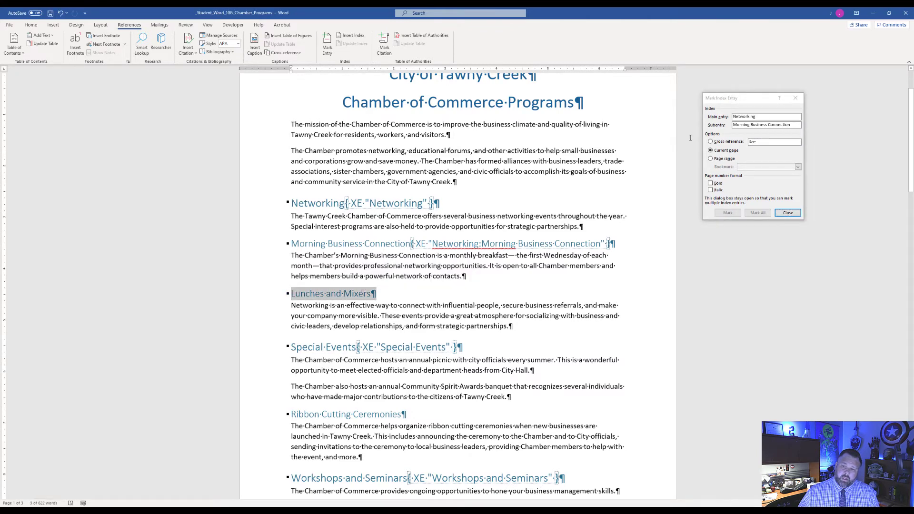
pyautogui.click(721, 102)
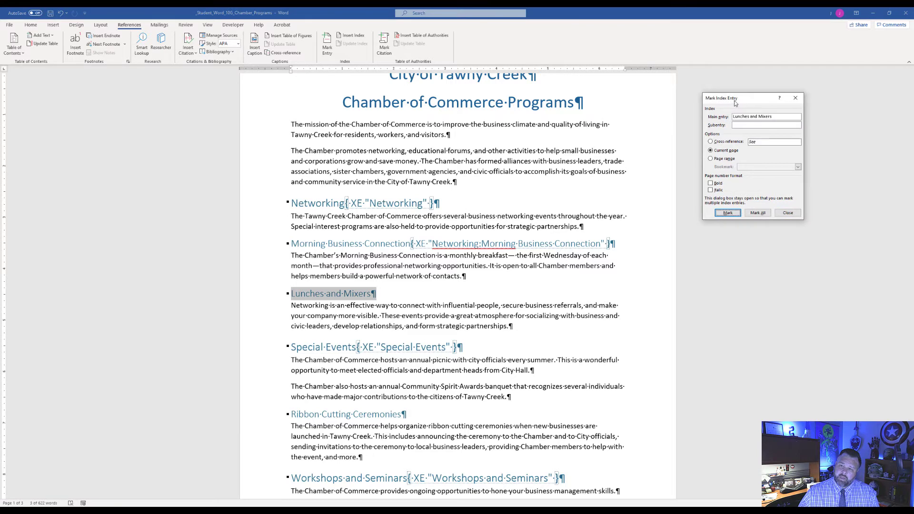
pyautogui.click(779, 116)
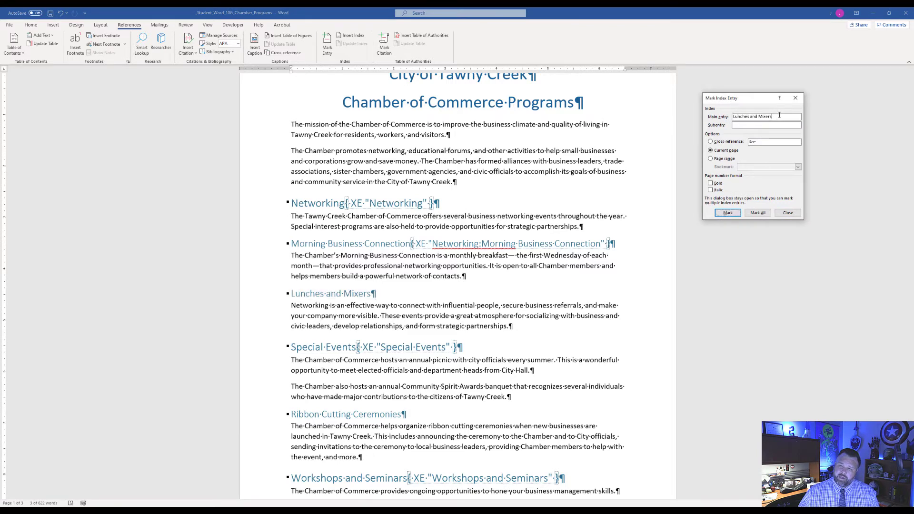
pyautogui.moveTo(777, 115); pyautogui.dragTo(728, 117)
pyautogui.rightClick(741, 119)
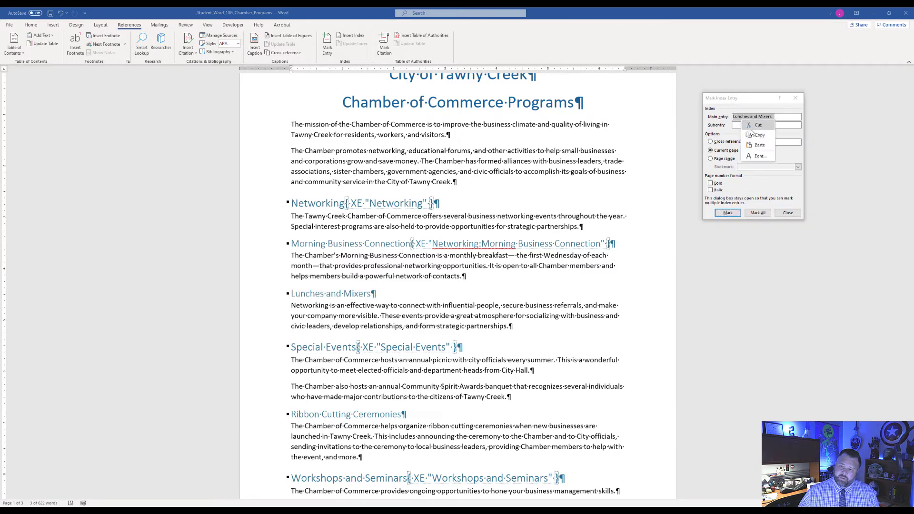
pyautogui.click(752, 127)
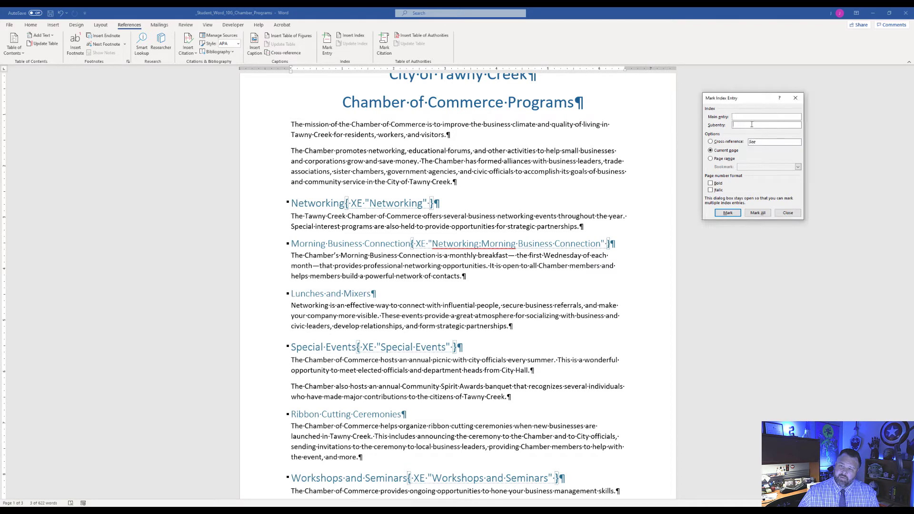
pyautogui.rightClick(751, 124)
pyautogui.click(757, 143)
# Step: Set the main entry to "Networking" and mark Lunches and Mixers as its subentry
pyautogui.click(750, 116)
pyautogui.write('Networking')
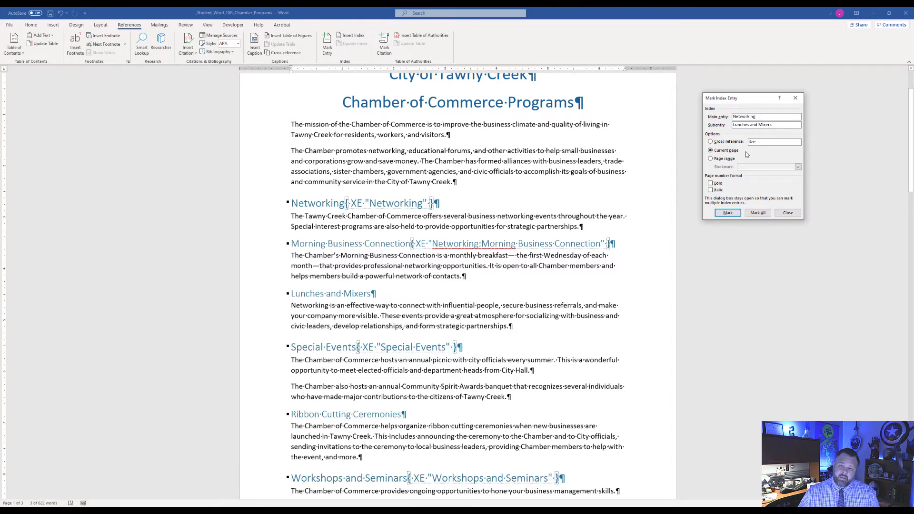
pyautogui.click(769, 116)
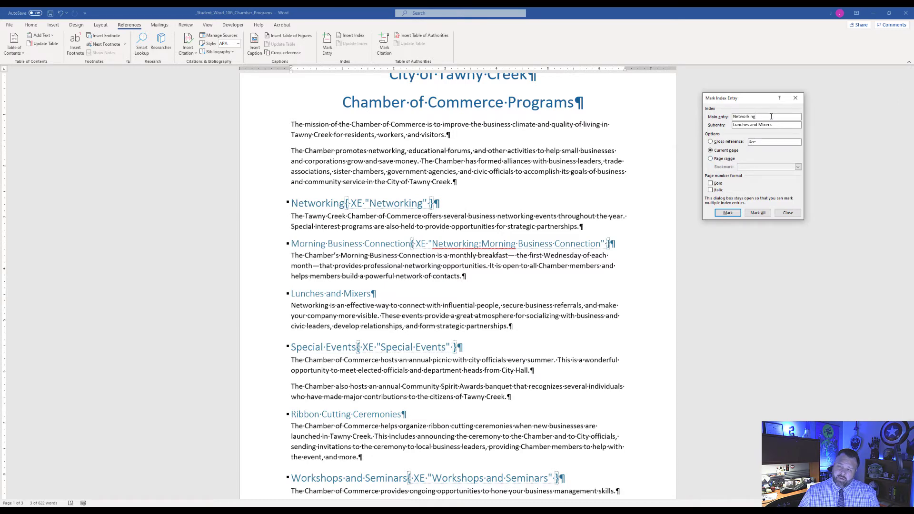
pyautogui.click(727, 212)
# Step: Load the Ribbon Cutting Ceremonies heading on page 1 into the Mark Index Entry dialog and move its text from the main entry to the subentry
pyautogui.scroll(-4, 504, 247)
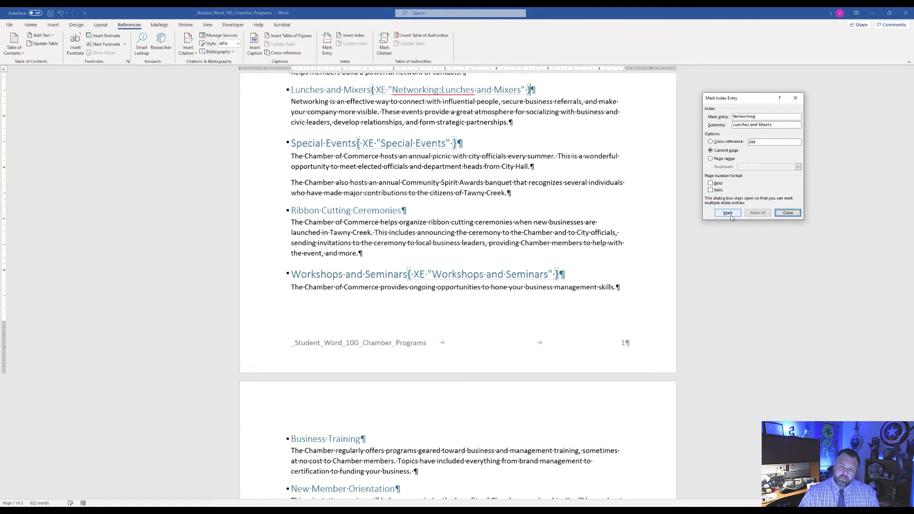
pyautogui.scroll(3, 505, 247)
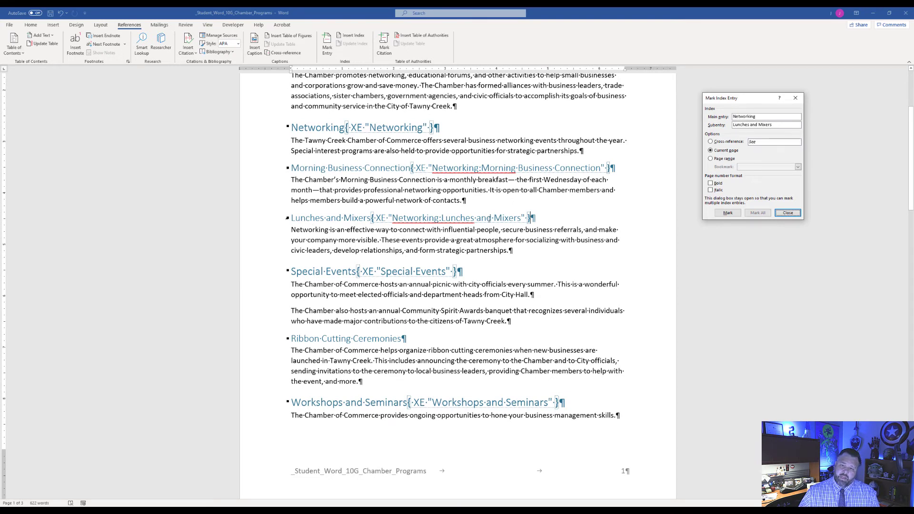
pyautogui.scroll(-1, 365, 225)
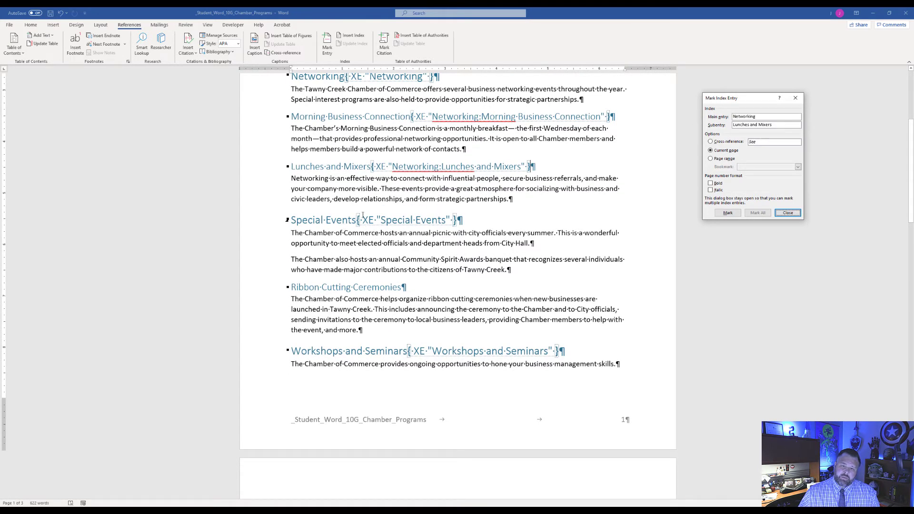
pyautogui.scroll(-1, 415, 227)
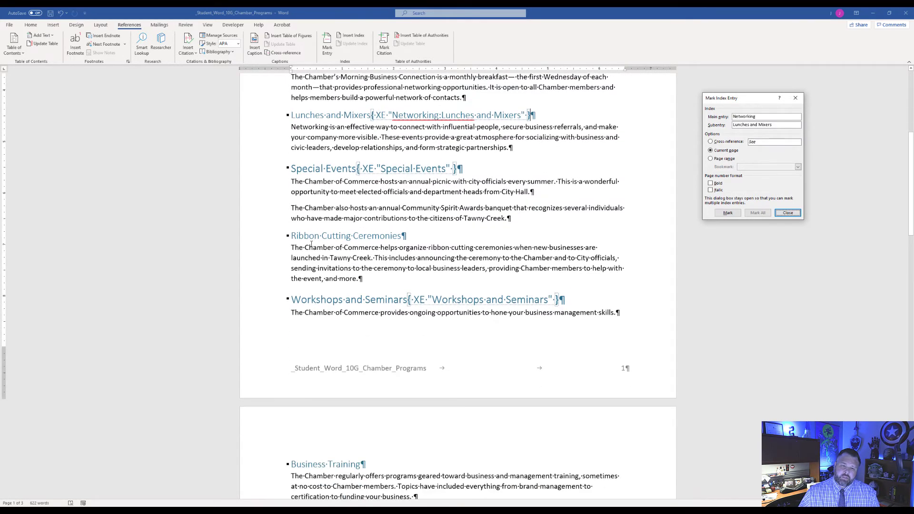
pyautogui.click(292, 236)
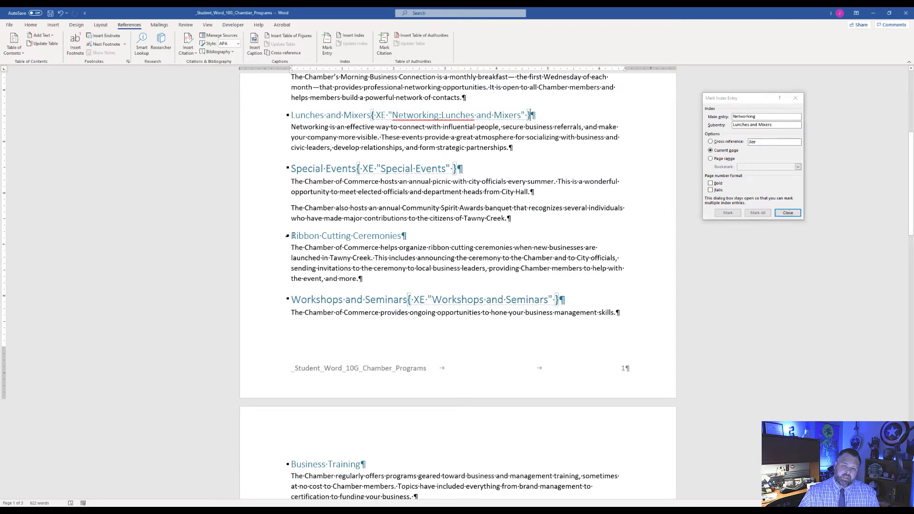
pyautogui.moveTo(289, 236); pyautogui.dragTo(453, 237)
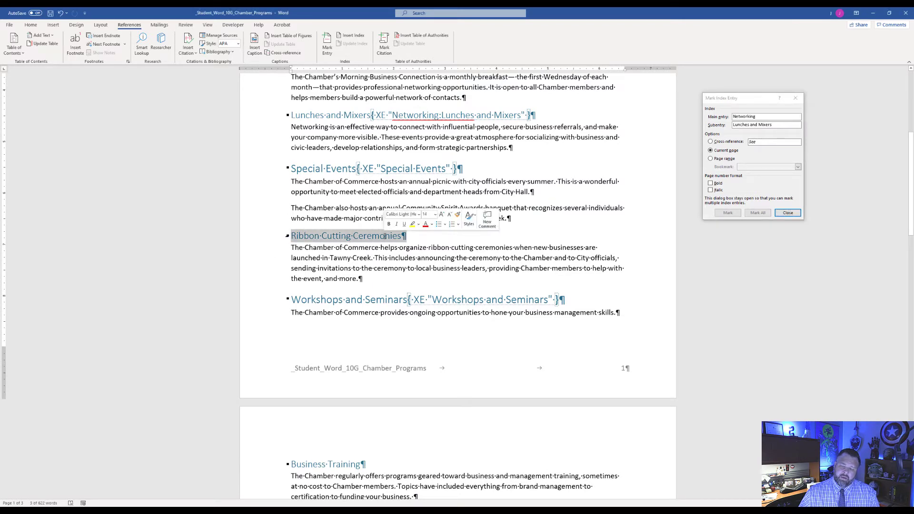
pyautogui.click(754, 101)
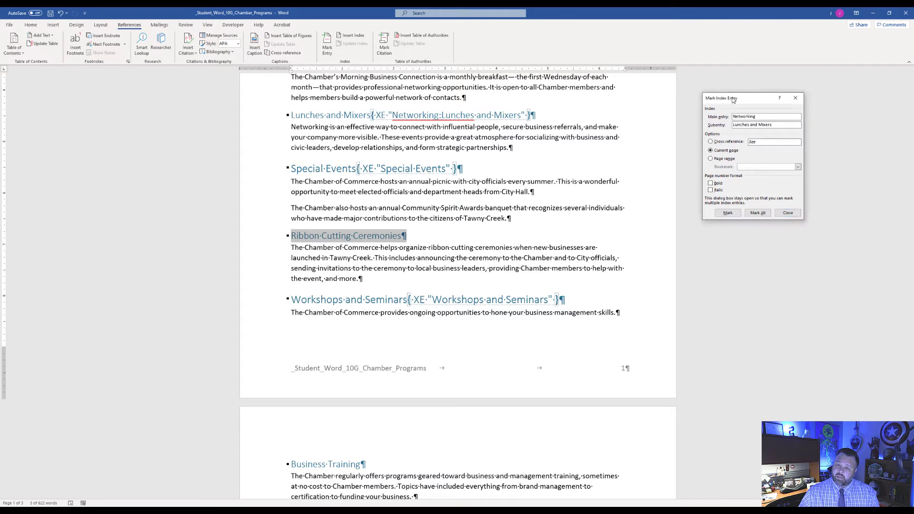
pyautogui.click(794, 117)
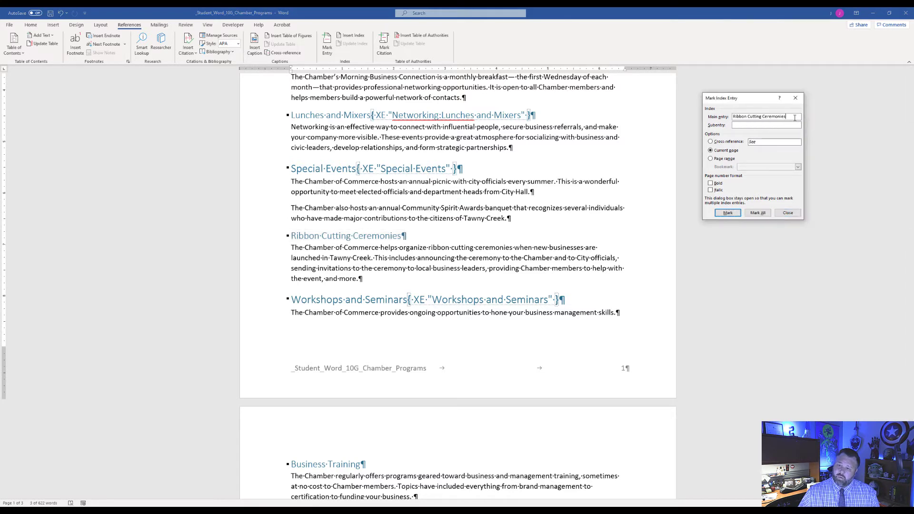
pyautogui.moveTo(763, 117); pyautogui.dragTo(737, 116)
pyautogui.hotkey('ctrl', 'c')
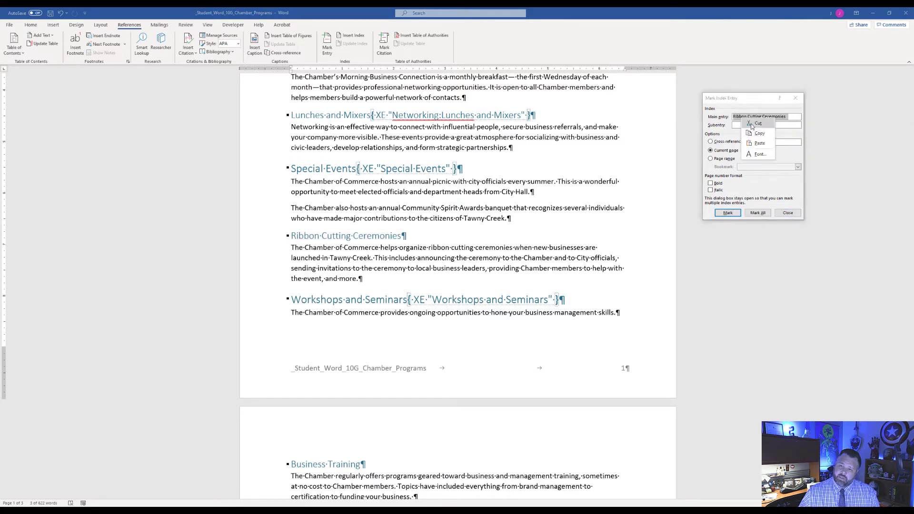
pyautogui.press('Delete')
pyautogui.rightClick(750, 124)
pyautogui.click(748, 125)
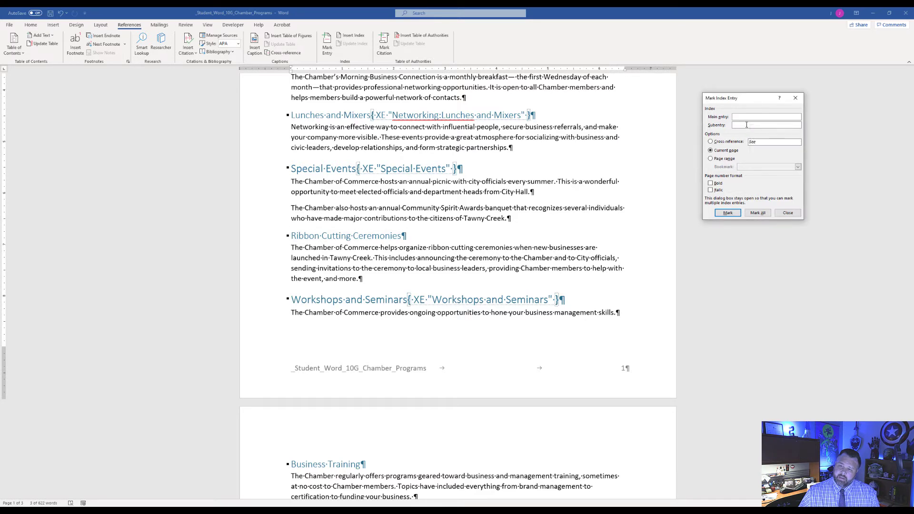
pyautogui.rightClick(748, 124)
pyautogui.click(760, 151)
# Step: Set the main entry to "Special Events" for the Ribbon Cutting Ceremonies subentry
pyautogui.click(737, 118)
pyautogui.write('Sp')
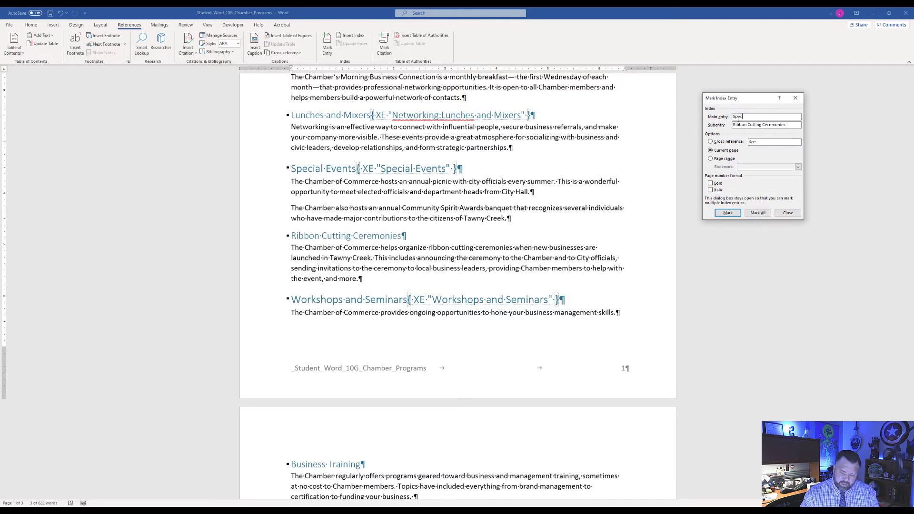
pyautogui.write('ecial Even')
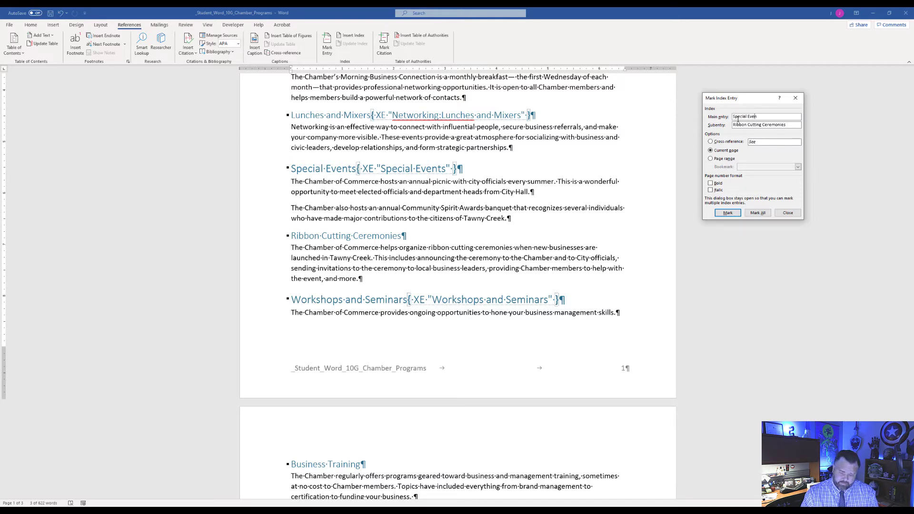
# Step: Complete the main entry as Special Events and mark the Ribbon Cutting Ceremonies index subentry
pyautogui.write('ts')
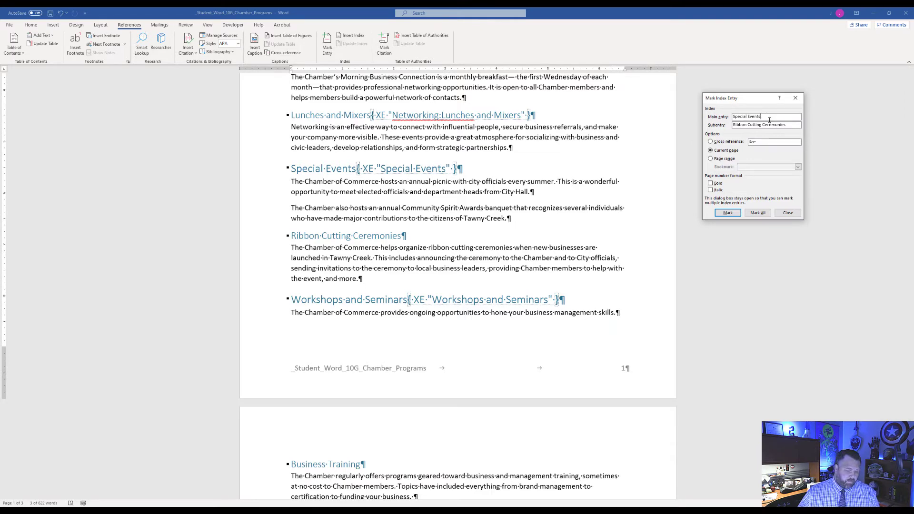
pyautogui.click(728, 212)
# Step: Bring the Business Training heading into the index entry and move its text from the main entry to the subentry
pyautogui.scroll(-3, 403, 201)
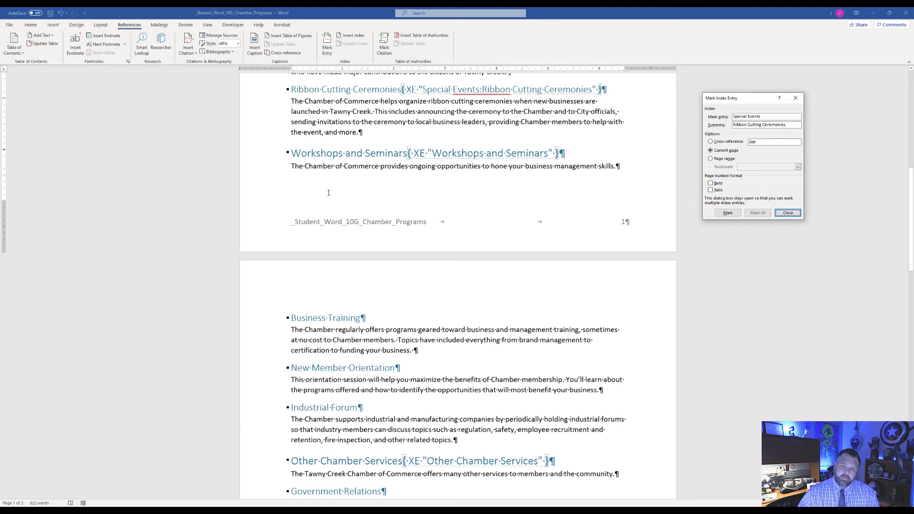
pyautogui.scroll(-1, 328, 192)
pyautogui.scroll(1, 333, 189)
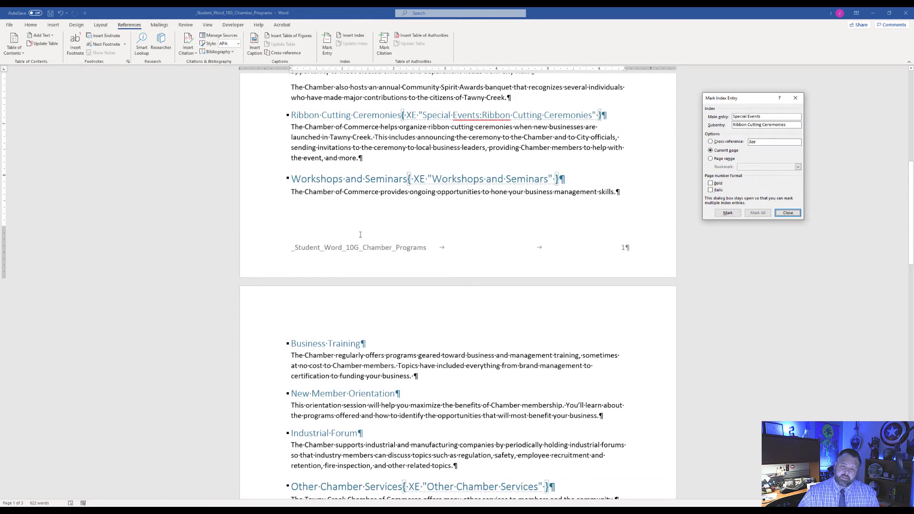
pyautogui.scroll(-2, 360, 234)
pyautogui.click(289, 243)
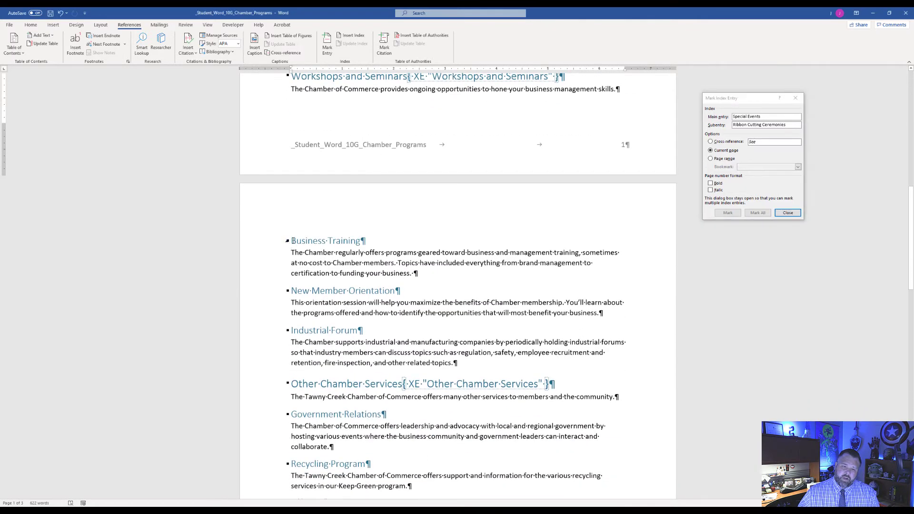
pyautogui.moveTo(289, 240); pyautogui.dragTo(366, 241)
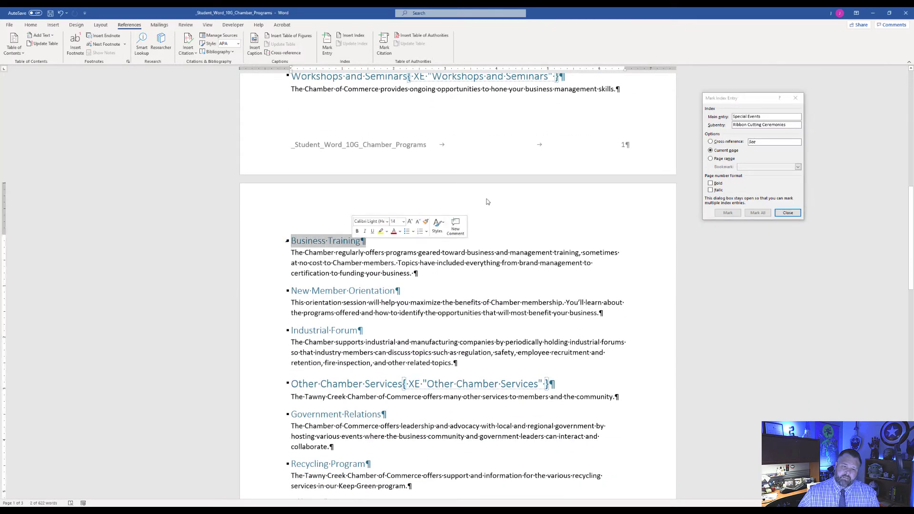
pyautogui.click(734, 101)
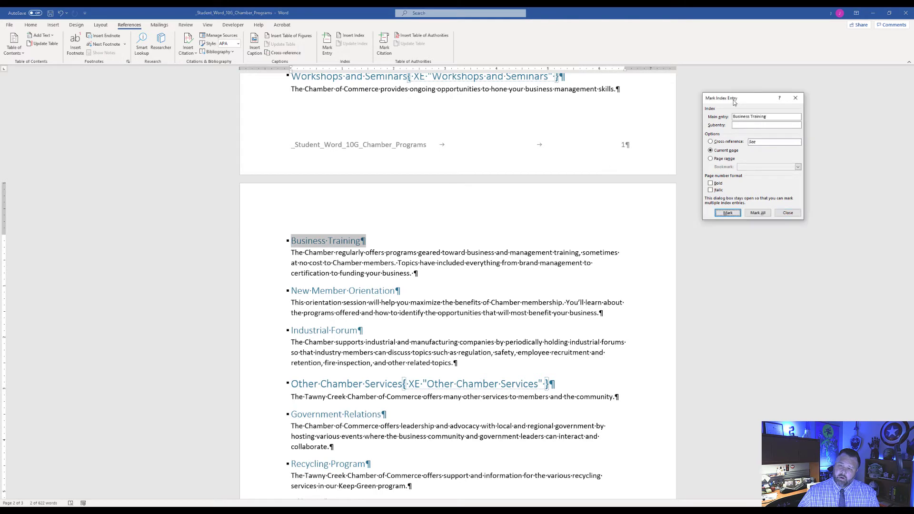
pyautogui.click(774, 115)
pyautogui.moveTo(767, 117); pyautogui.dragTo(732, 119)
pyautogui.hotkey('ctrl', 'c')
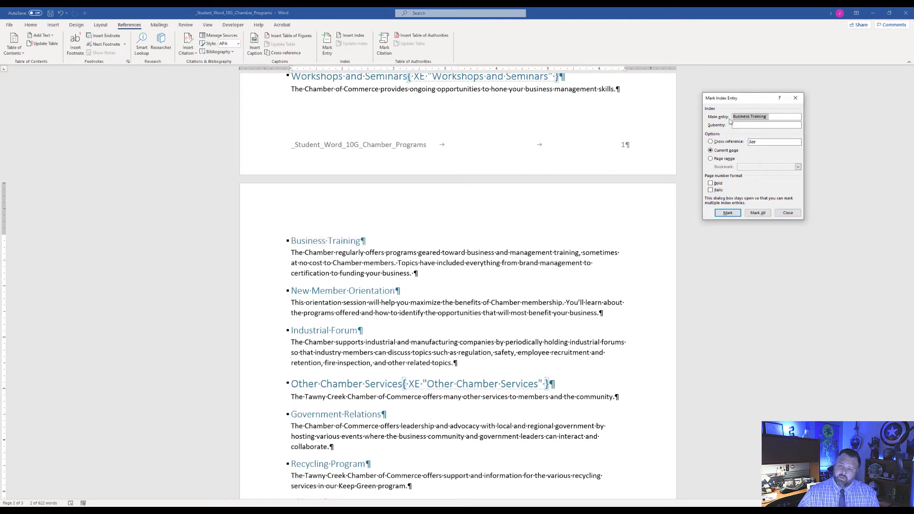
pyautogui.click(753, 123)
pyautogui.hotkey('ctrl', 'v')
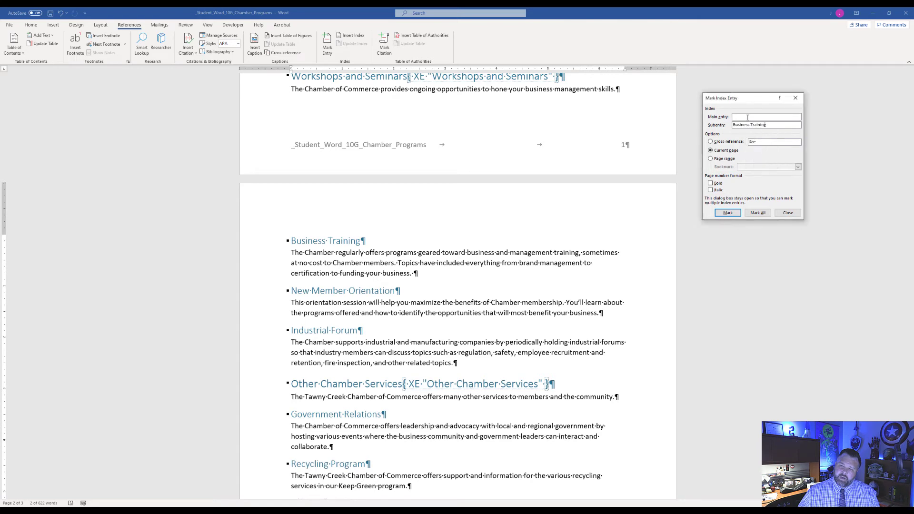
# Step: Set the main entry to Workshops and Seminars and mark the Business Training index subentry
pyautogui.click(749, 118)
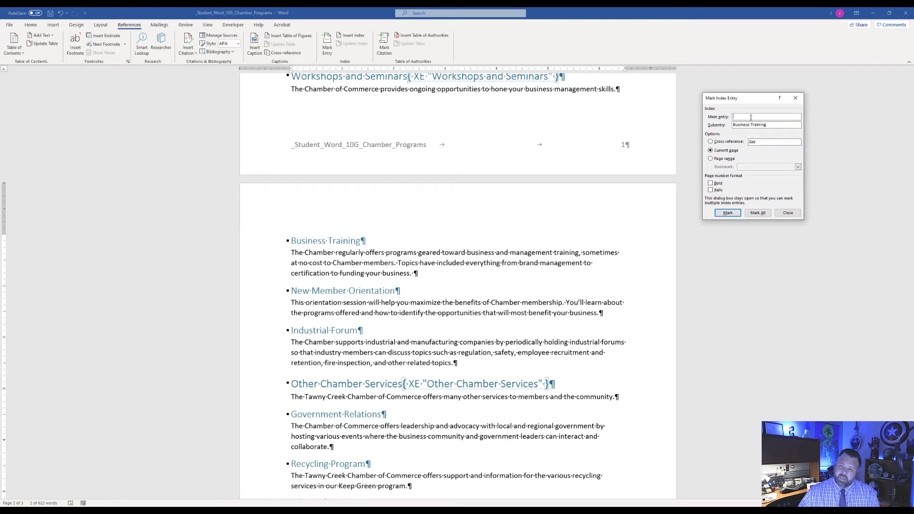
pyautogui.write('Work')
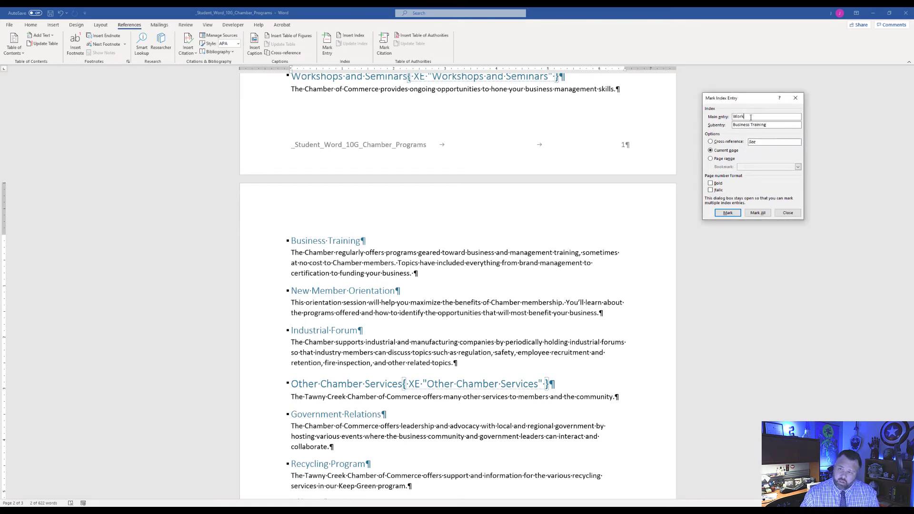
pyautogui.write('shops and Seminars')
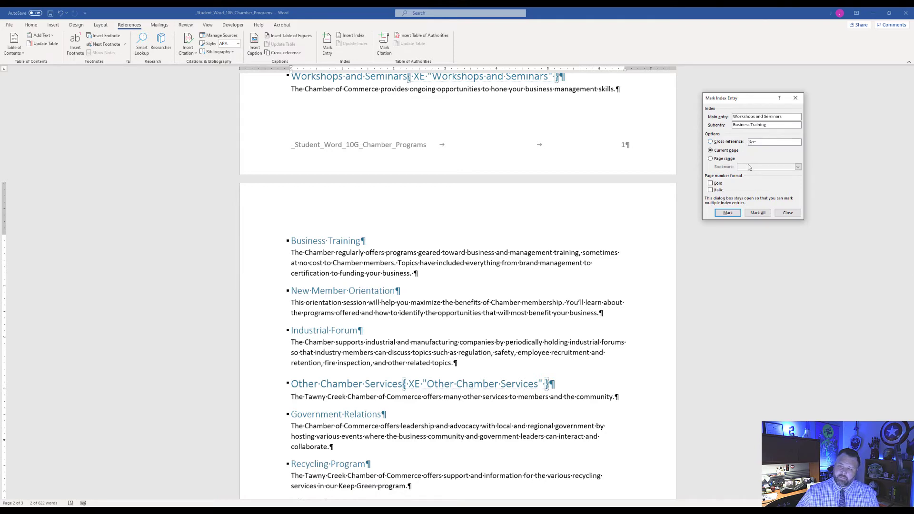
pyautogui.click(728, 213)
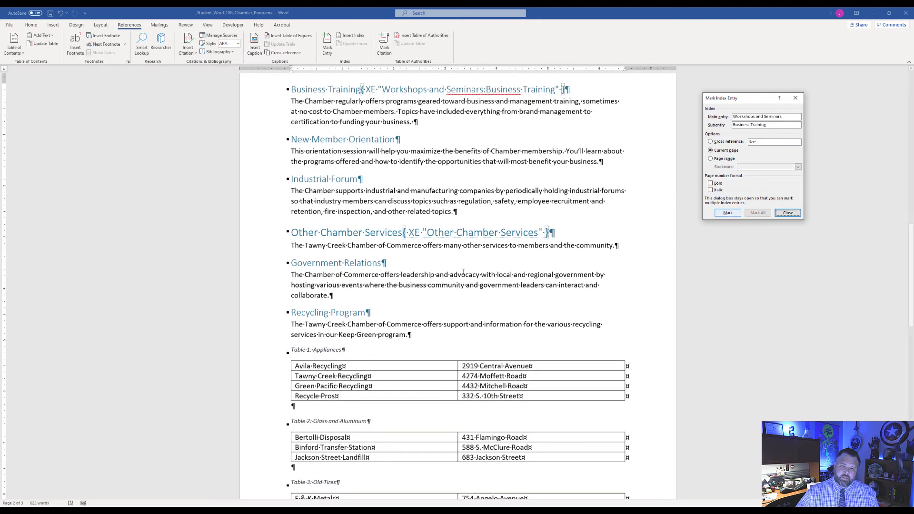
# Step: Bring the New Member Orientation heading into the index entry and move its text from the main entry to the subentry
pyautogui.click(292, 139)
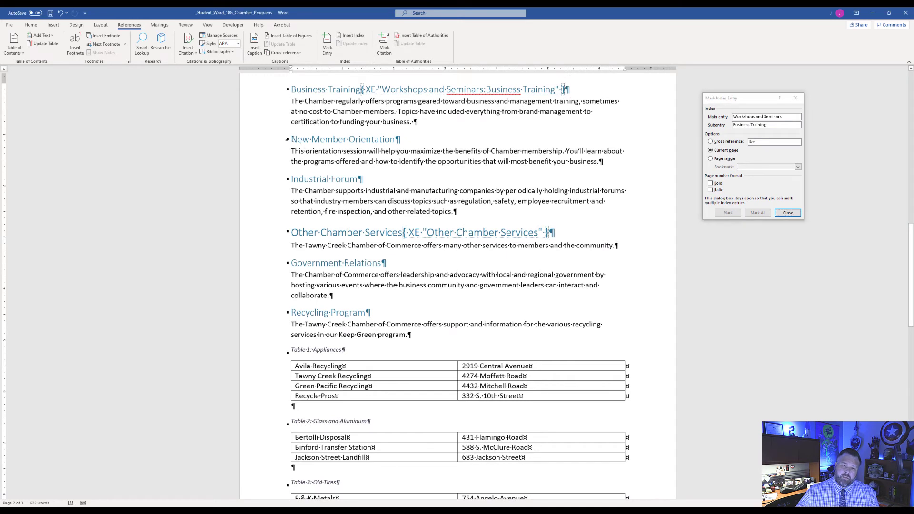
pyautogui.moveTo(292, 139); pyautogui.dragTo(401, 140)
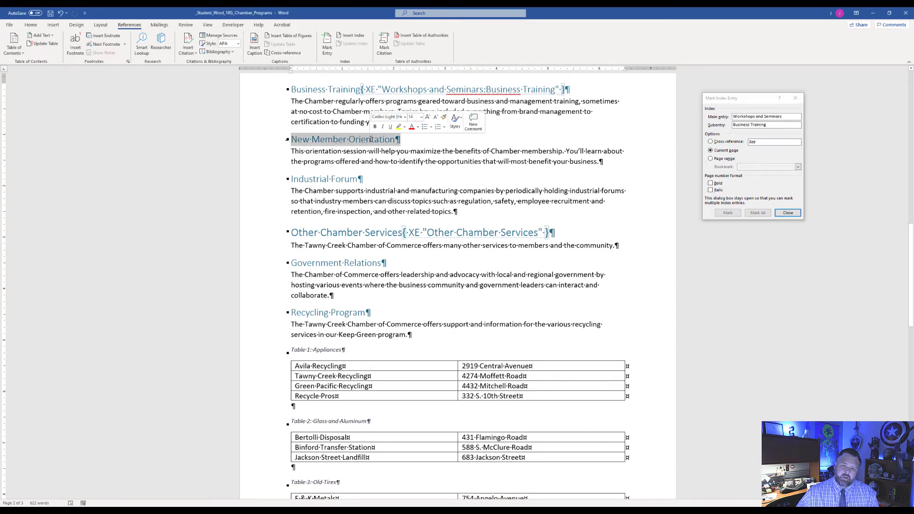
pyautogui.click(725, 98)
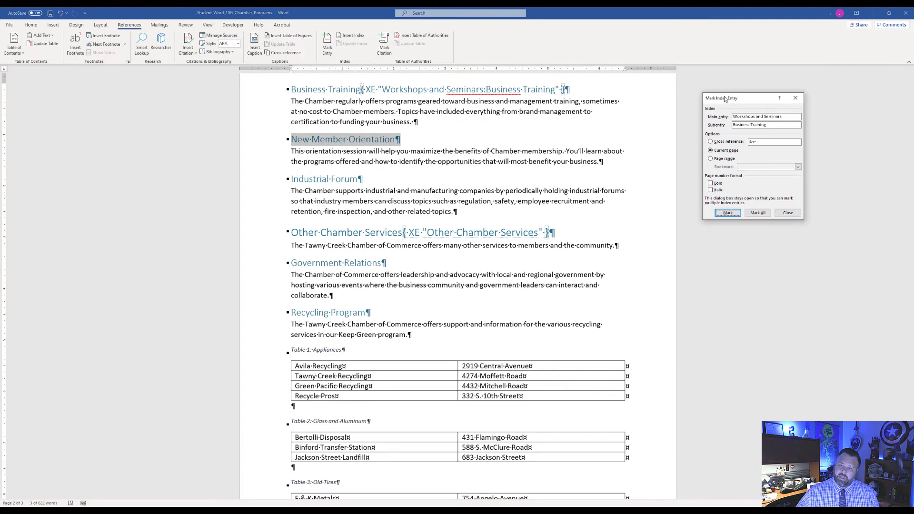
pyautogui.click(789, 115)
pyautogui.moveTo(788, 116); pyautogui.dragTo(734, 117)
pyautogui.hotkey('ctrl', 'c')
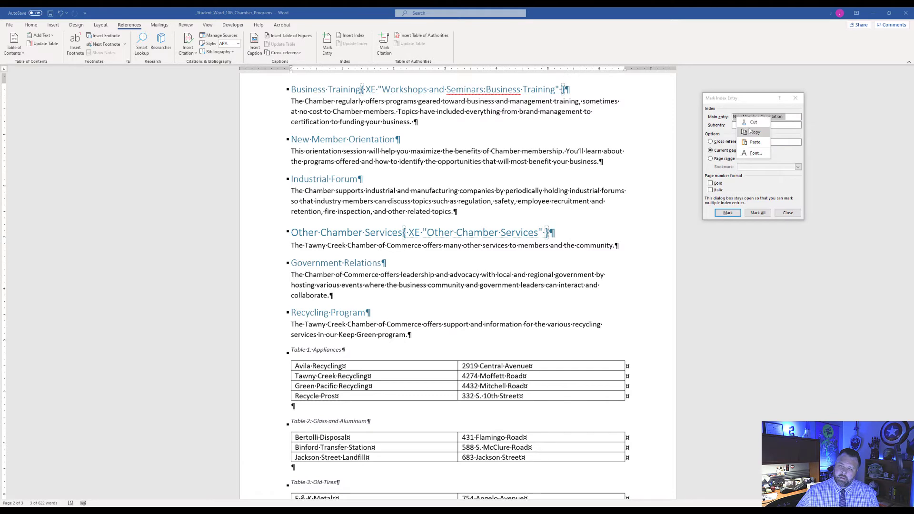
pyautogui.press('Delete')
pyautogui.click(751, 126)
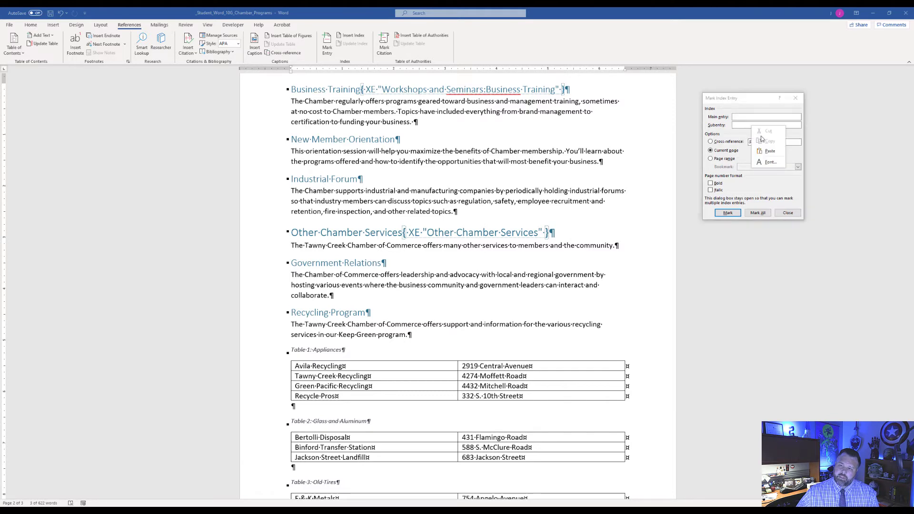
pyautogui.hotkey('ctrl', 'v')
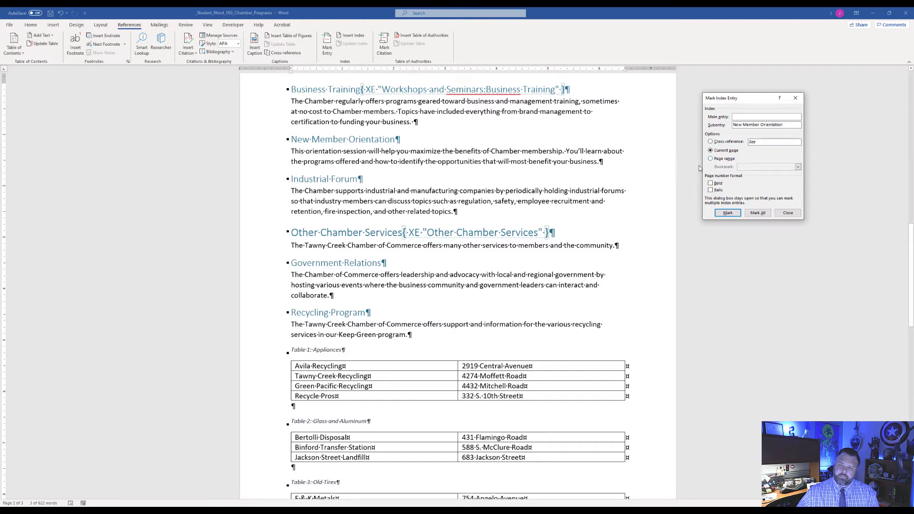
# Step: Set the main entry to Workshops and Seminars and mark the New Member Orientation index subentry
pyautogui.click(742, 118)
pyautogui.write('Wo')
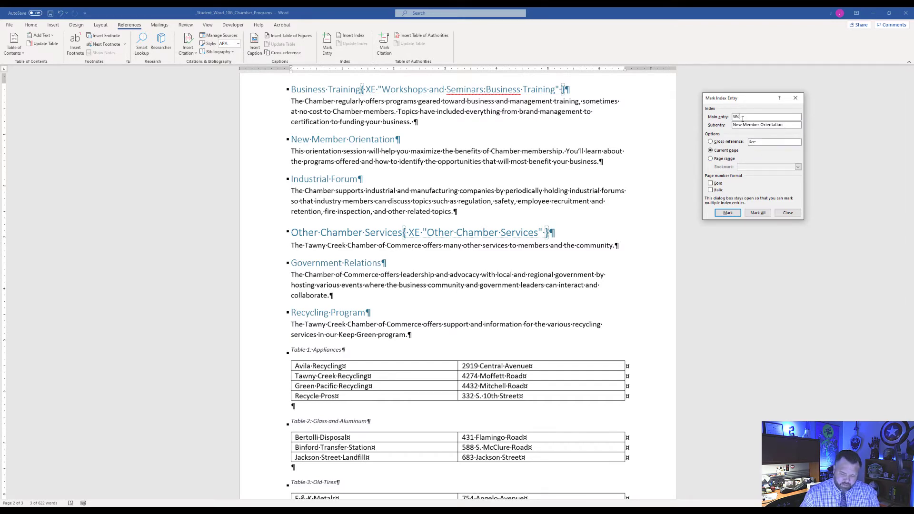
pyautogui.write('rkshops')
pyautogui.press('BackSpace')
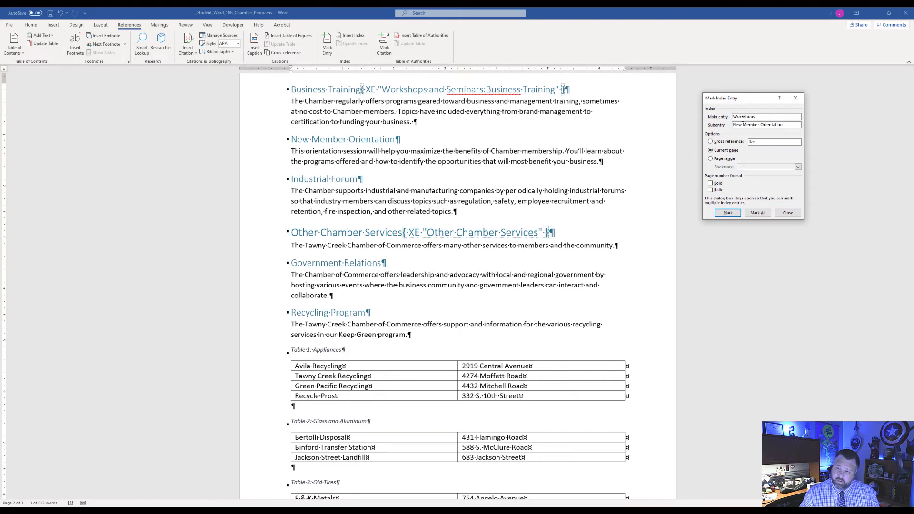
pyautogui.press('BackSpace')
pyautogui.press('BackSpace')
pyautogui.press('BackSpace')
pyautogui.press('BackSpace')
pyautogui.press('BackSpace')
pyautogui.press('BackSpace')
pyautogui.write('ork')
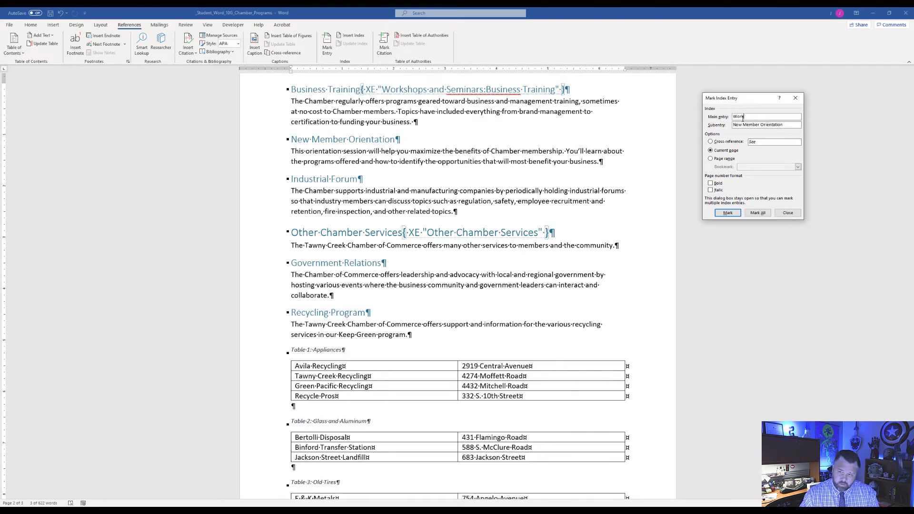
pyautogui.write('shops and S')
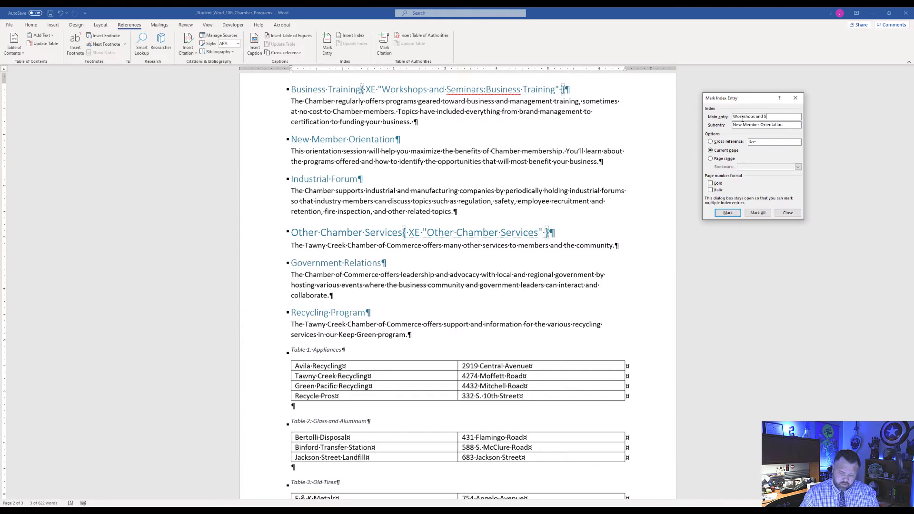
pyautogui.write('eminars')
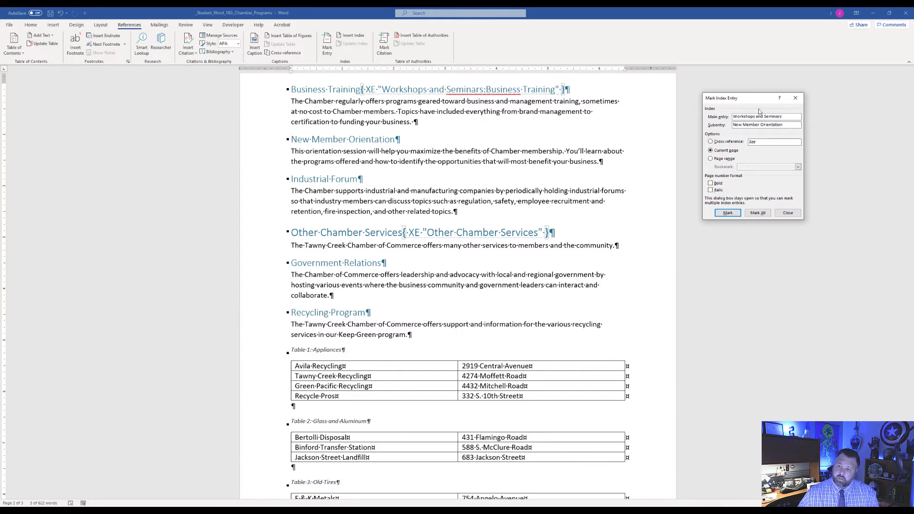
pyautogui.click(728, 212)
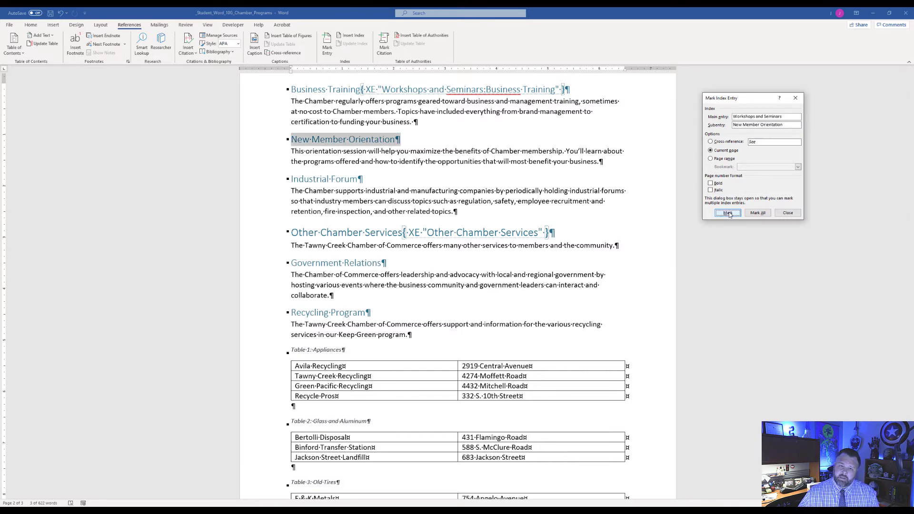
# Step: Bring the Industrial Forum heading into the index entry and move its text from the main entry to the subentry
pyautogui.scroll(2, 444, 193)
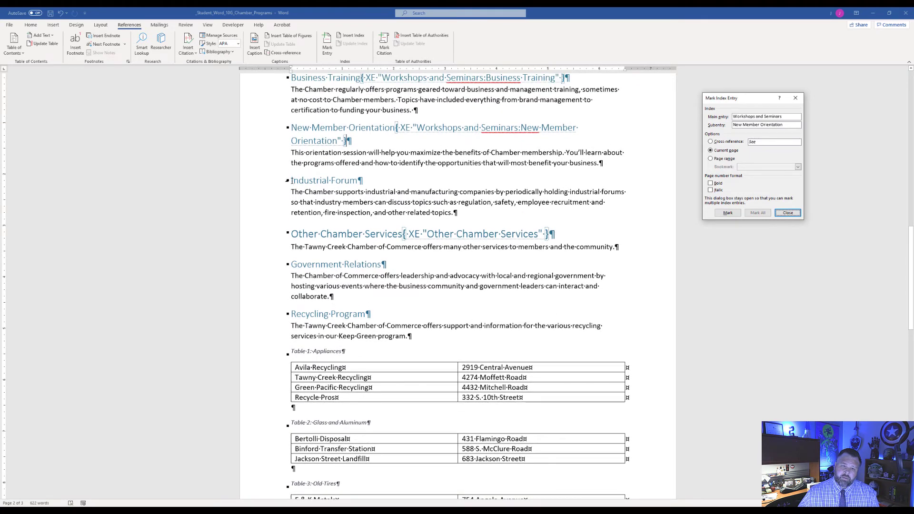
pyautogui.moveTo(292, 181); pyautogui.dragTo(365, 186)
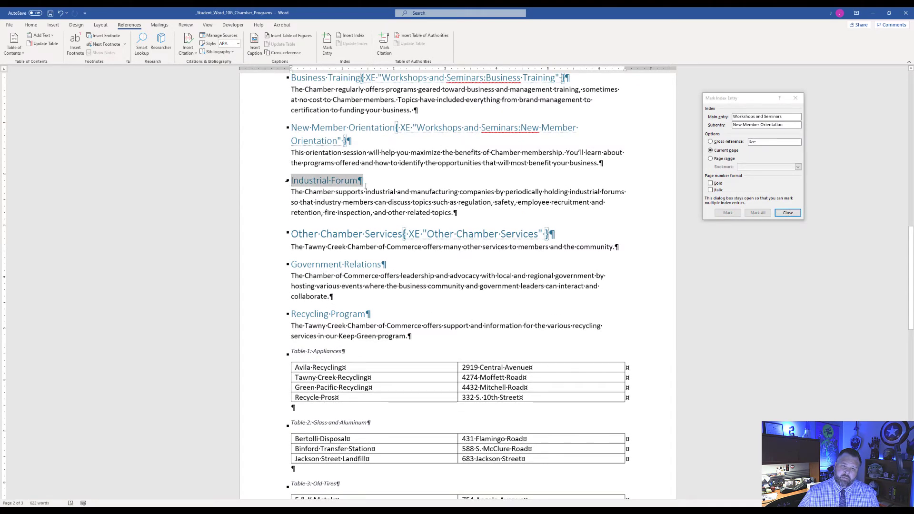
pyautogui.click(735, 100)
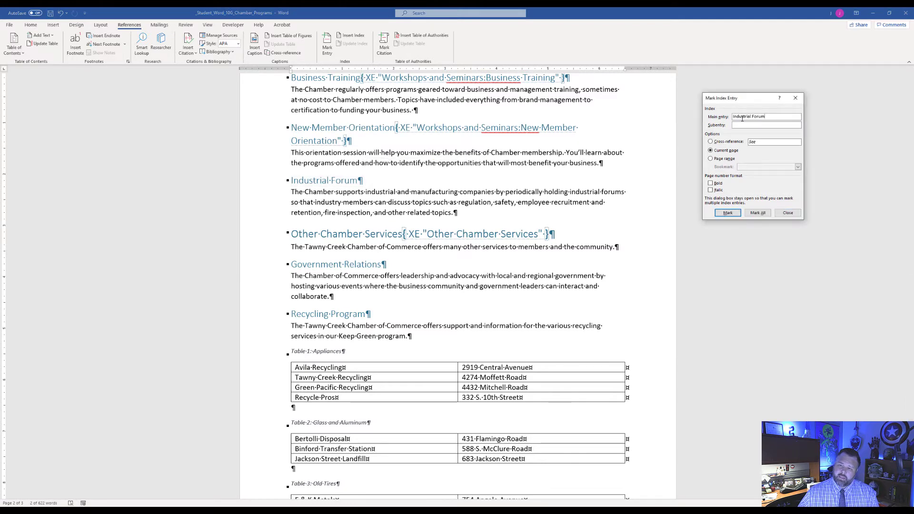
pyautogui.doubleClick(742, 118)
pyautogui.rightClick(743, 116)
pyautogui.click(755, 128)
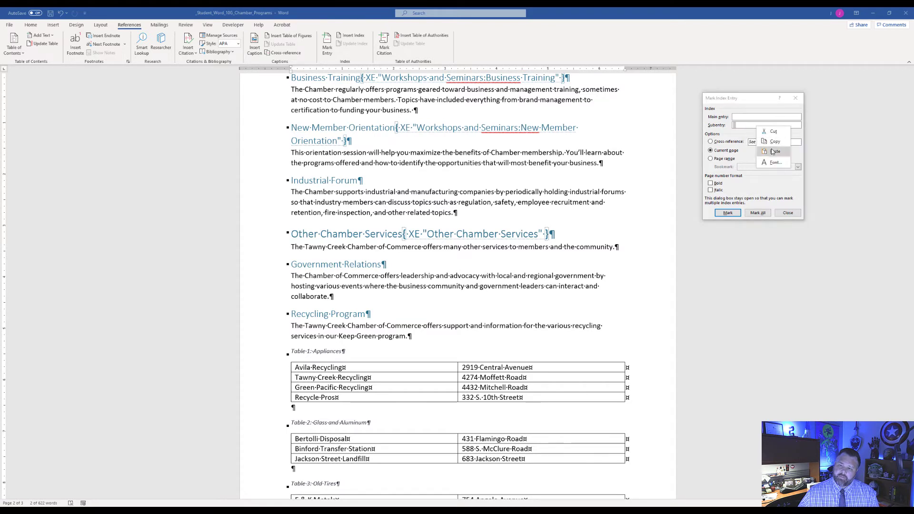
pyautogui.hotkey('ctrl', 'v')
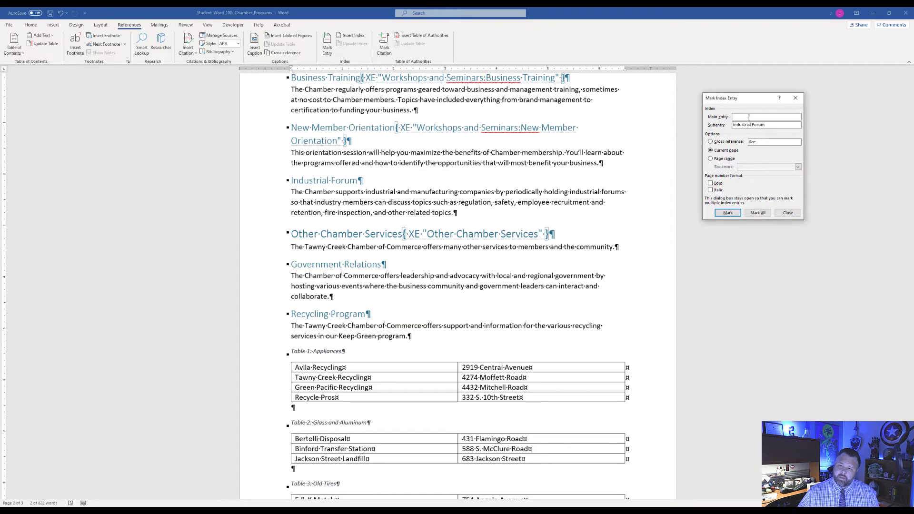
# Step: Set the main entry to Workshops and Seminars and mark the Industrial Forum index subentry
pyautogui.write('W')
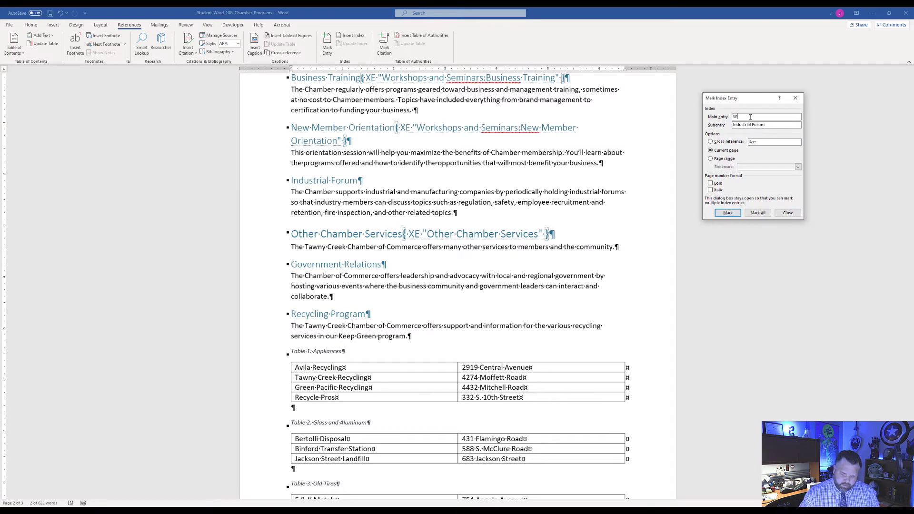
pyautogui.write('orkshops and')
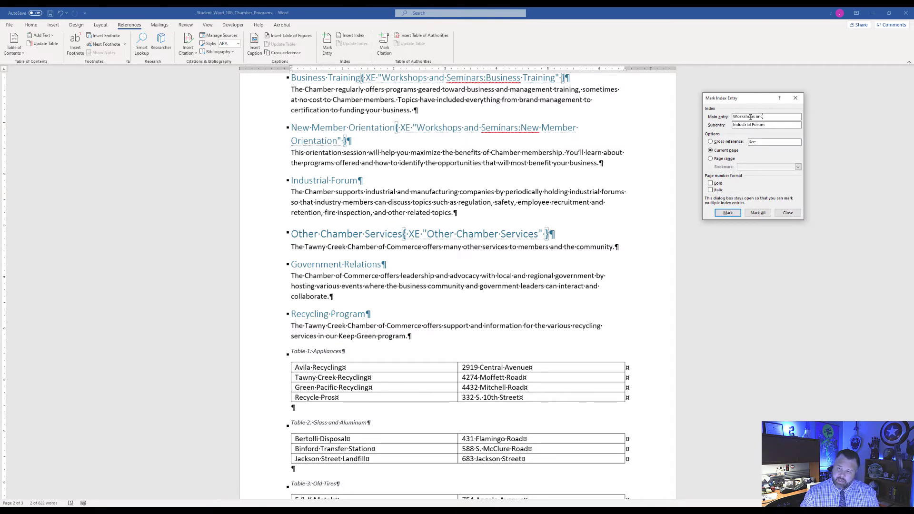
pyautogui.write(' Seminars')
pyautogui.click(722, 215)
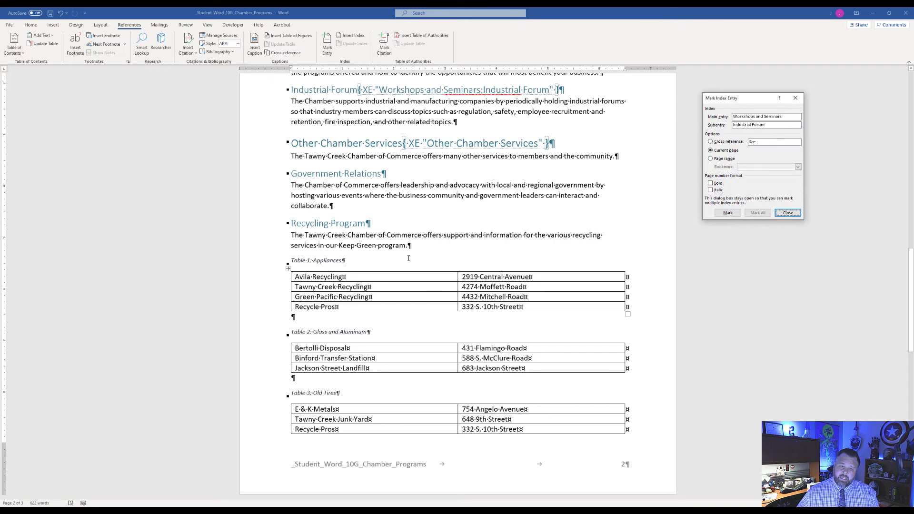
# Step: Bring the Government Relations heading into the index entry and move its text from the main entry to the subentry
pyautogui.click(291, 173)
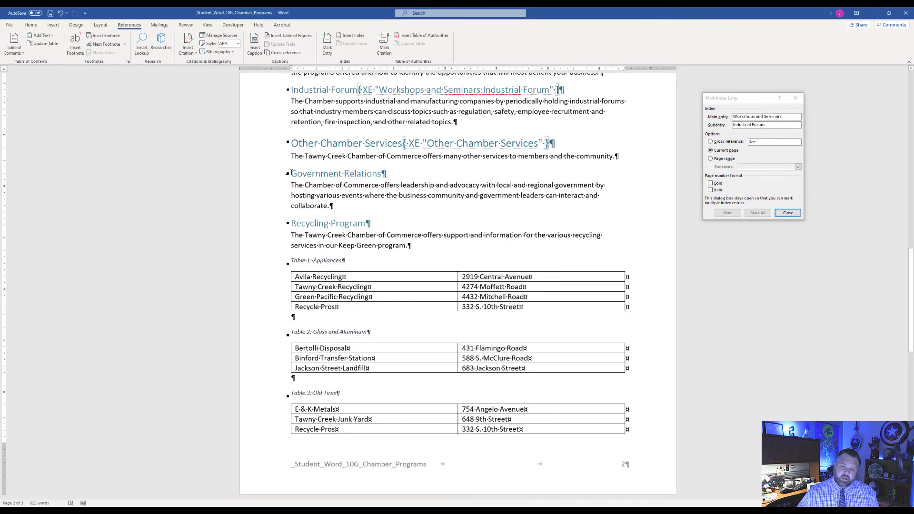
pyautogui.moveTo(304, 174); pyautogui.dragTo(365, 175)
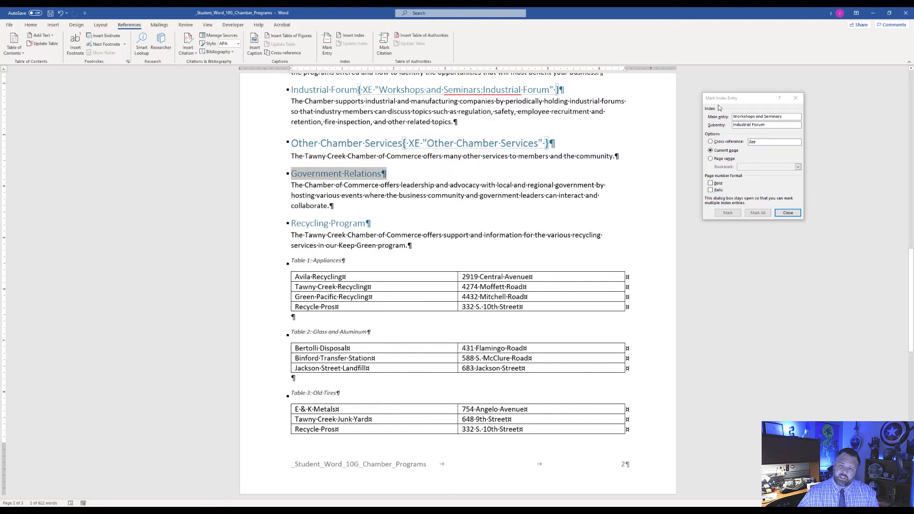
pyautogui.click(740, 97)
pyautogui.click(761, 118)
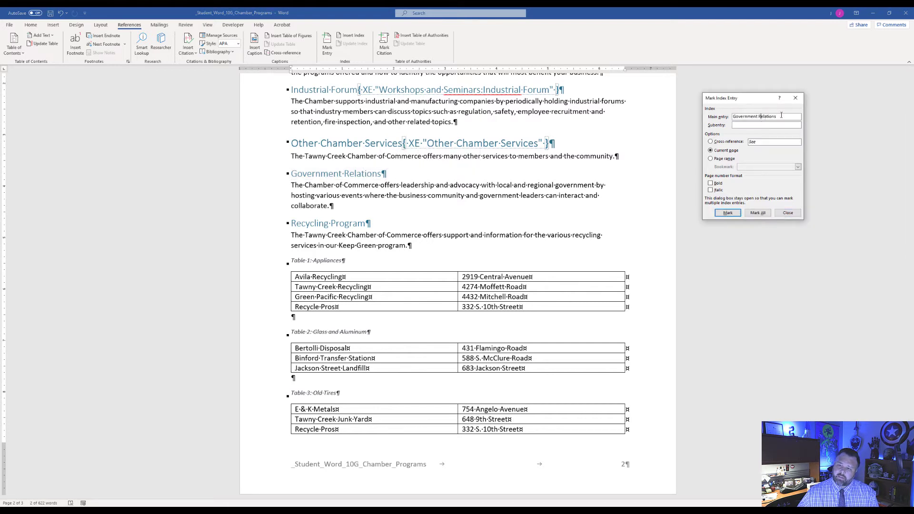
pyautogui.moveTo(775, 117); pyautogui.dragTo(733, 117)
pyautogui.rightClick(741, 115)
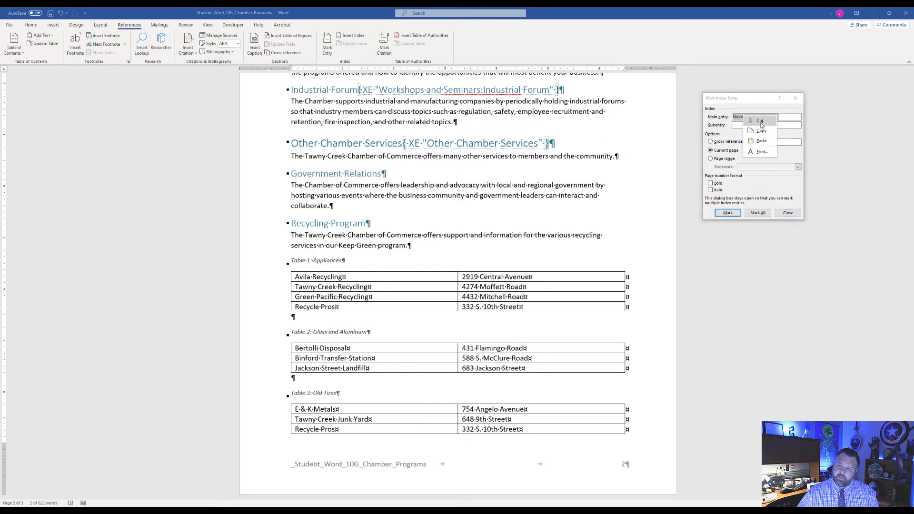
pyautogui.click(756, 125)
pyautogui.rightClick(748, 124)
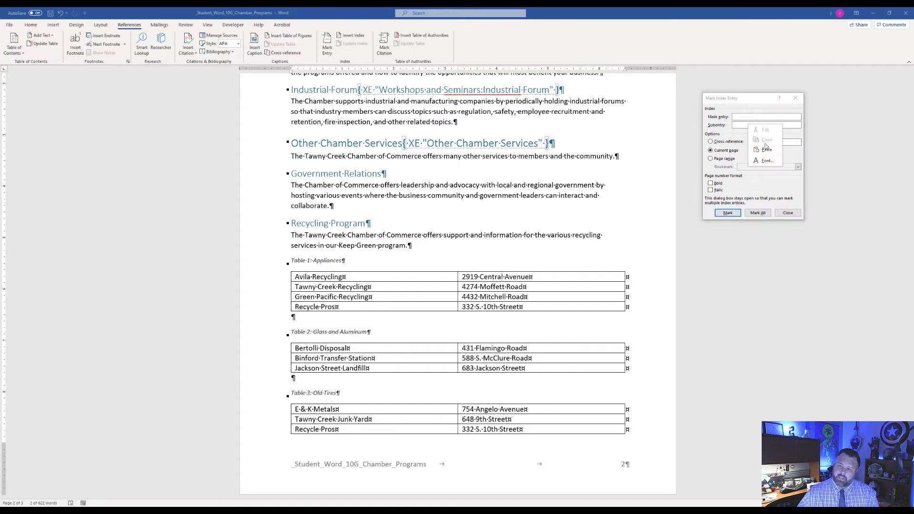
pyautogui.click(766, 149)
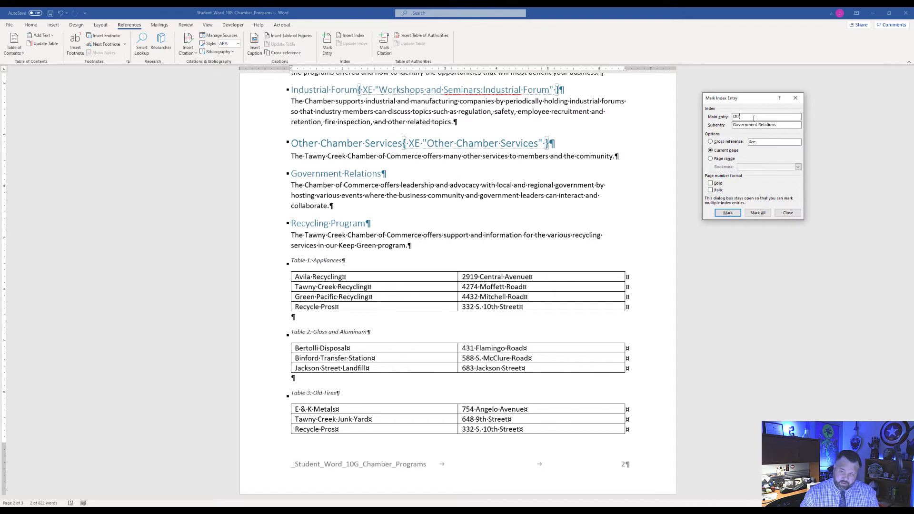
# Step: Set the main entry to Other Chamber Services and mark the Government Relations index subentry
pyautogui.write('Other Cham')
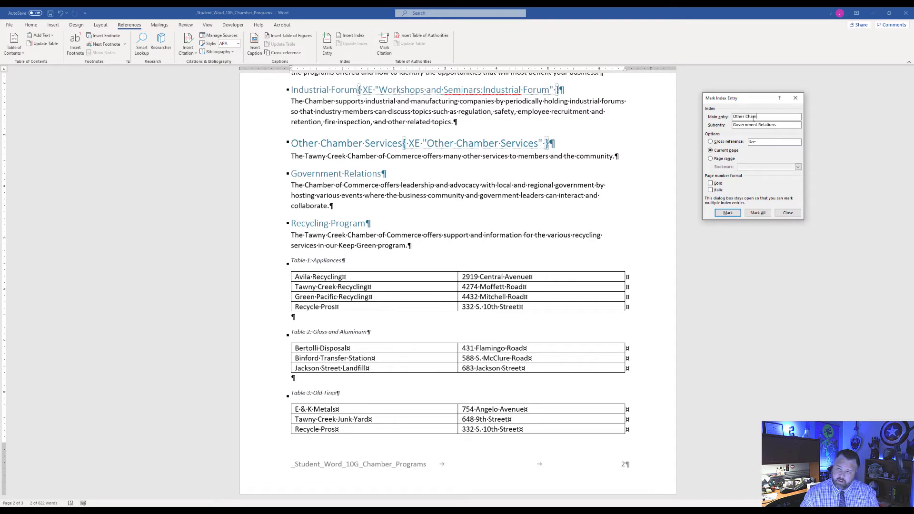
pyautogui.write('ber Services')
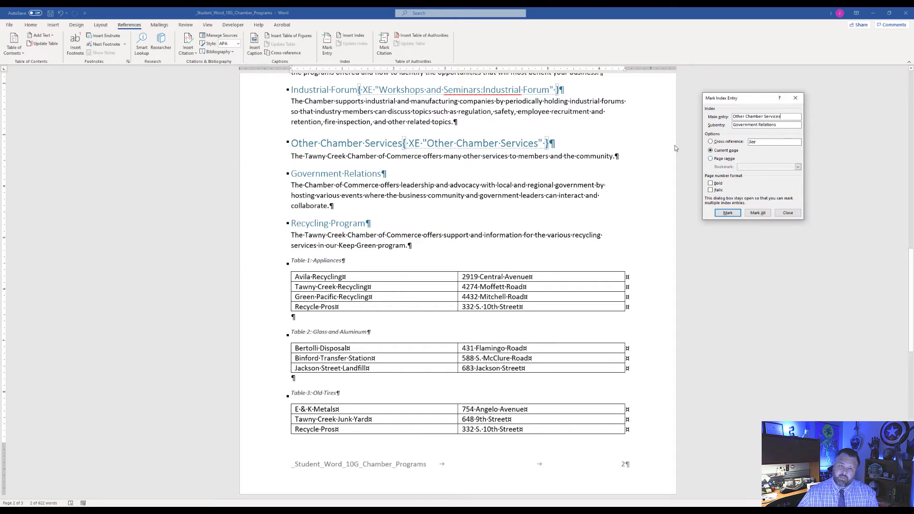
pyautogui.click(727, 213)
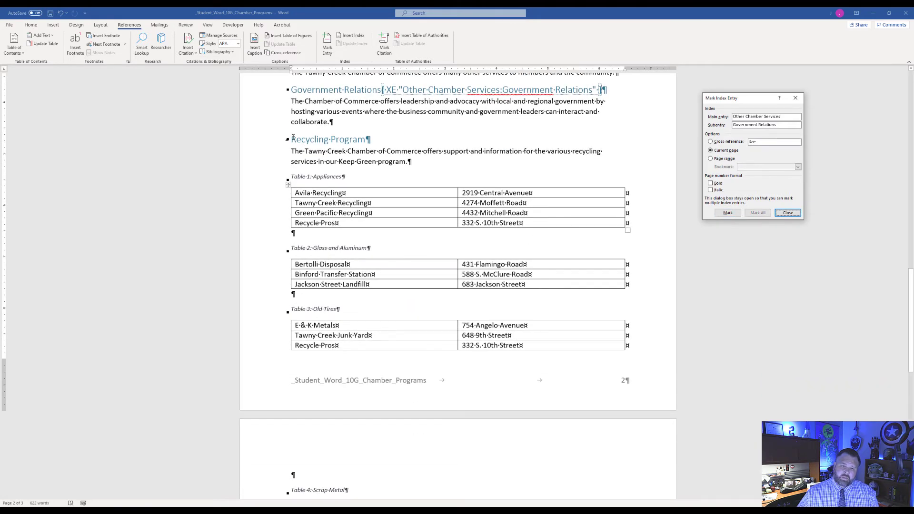
# Step: Bring the Recycling Program heading into the index entry and move its text from the main entry to the subentry
pyautogui.click(293, 138)
pyautogui.moveTo(292, 139); pyautogui.dragTo(372, 140)
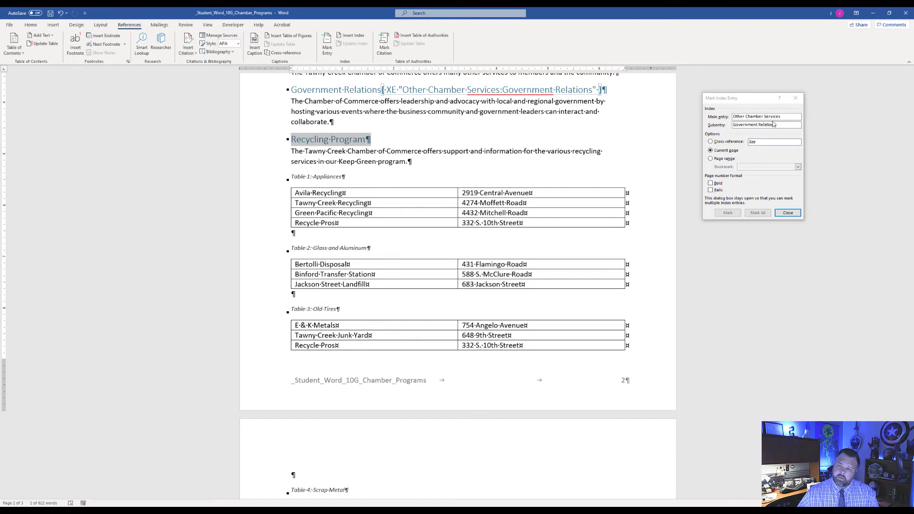
pyautogui.click(750, 98)
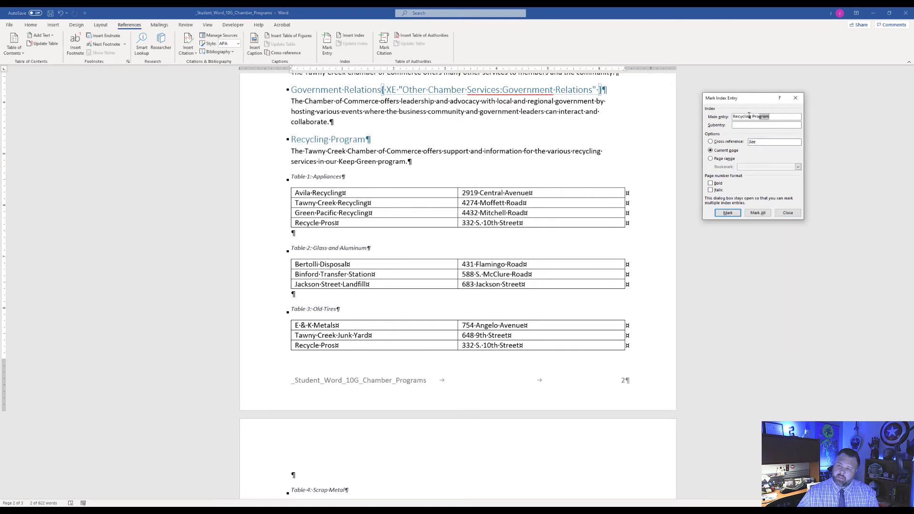
pyautogui.moveTo(771, 116); pyautogui.dragTo(733, 116)
pyautogui.rightClick(746, 118)
pyautogui.click(761, 123)
pyautogui.rightClick(750, 125)
pyautogui.click(761, 150)
# Step: Set the main entry to Other Chamber Services, mark the Recycling Program index subentry and finish marking entries
pyautogui.click(750, 117)
pyautogui.write('C')
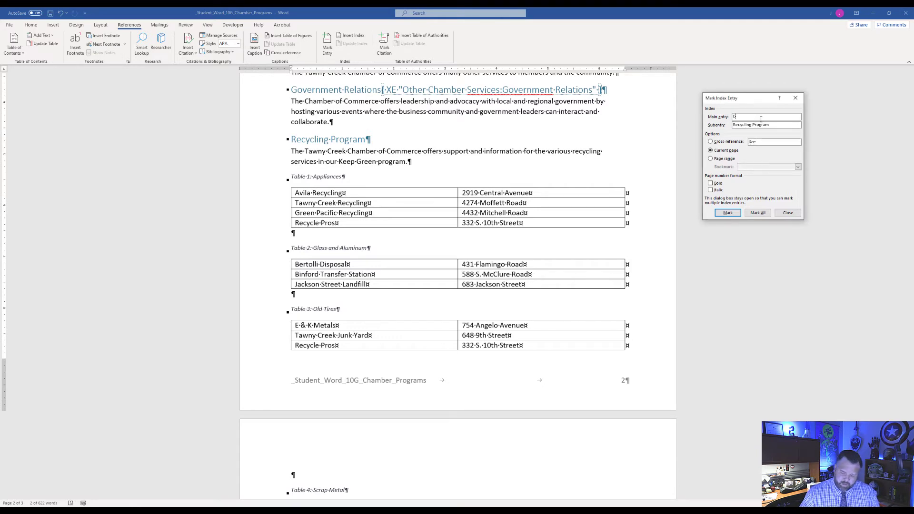
pyautogui.write('ther Chamber Services')
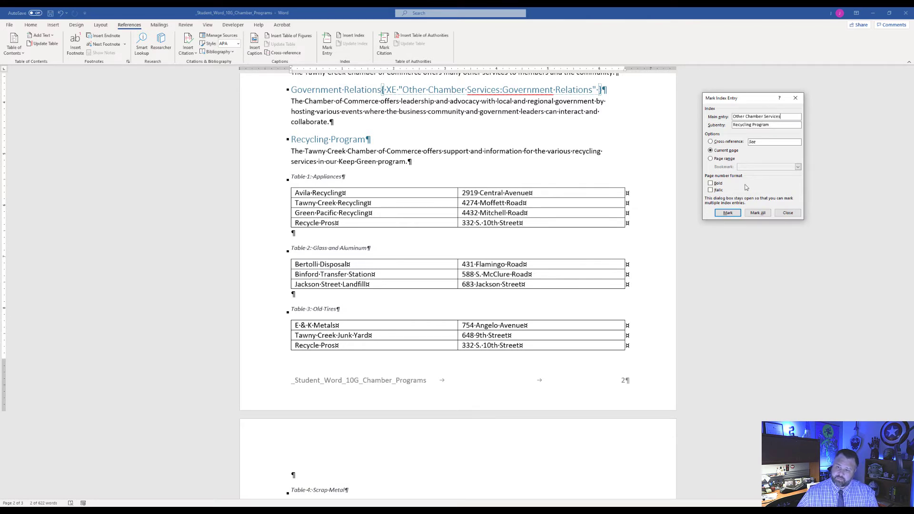
pyautogui.click(727, 213)
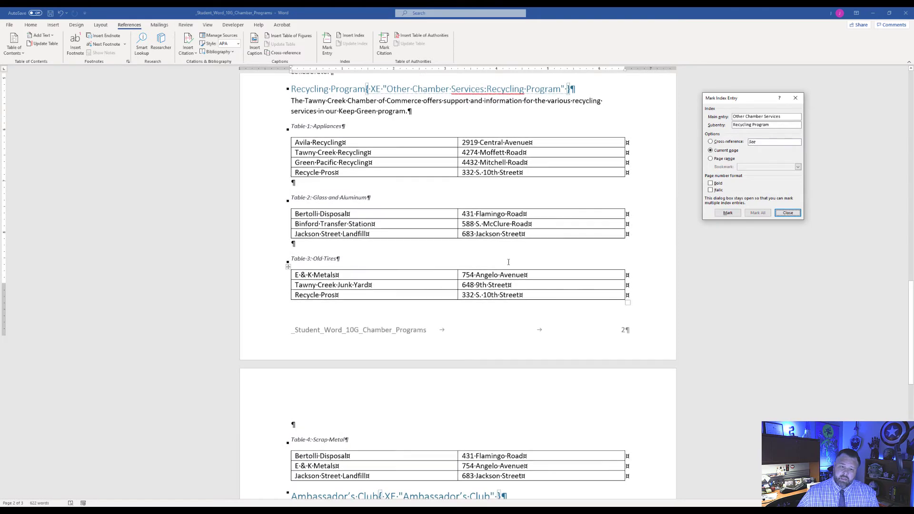
pyautogui.scroll(-3, 308, 371)
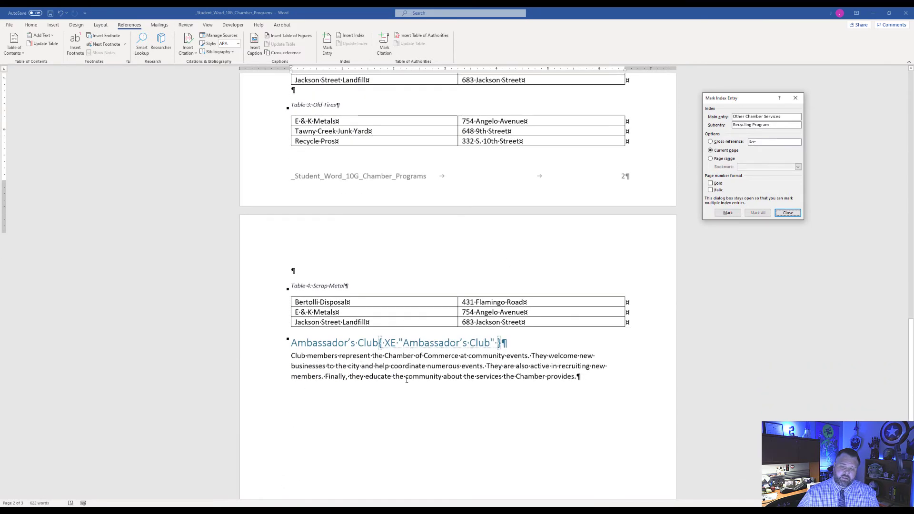
pyautogui.scroll(6, 406, 379)
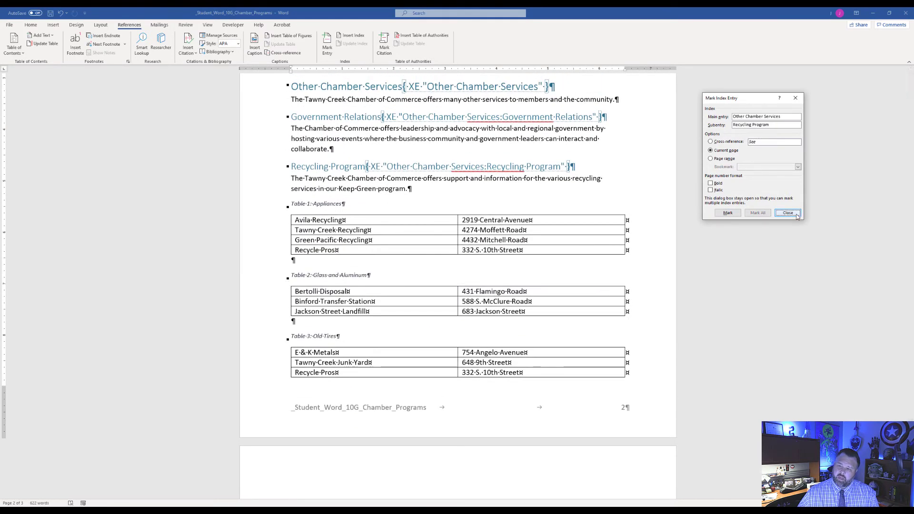
pyautogui.click(787, 213)
# Step: Insert a page break at the end of the document, after the Ambassador's Club paragraph
pyautogui.scroll(2, 538, 350)
pyautogui.scroll(10, 538, 350)
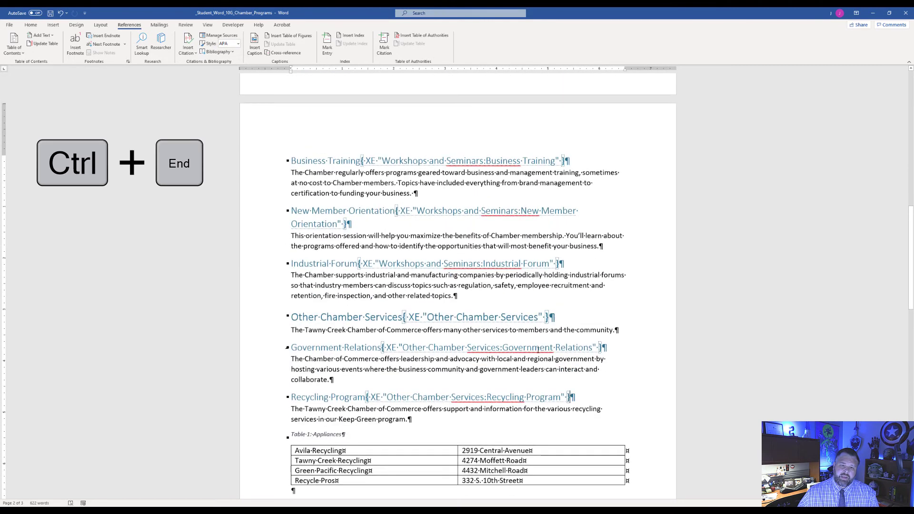
pyautogui.scroll(3, 496, 319)
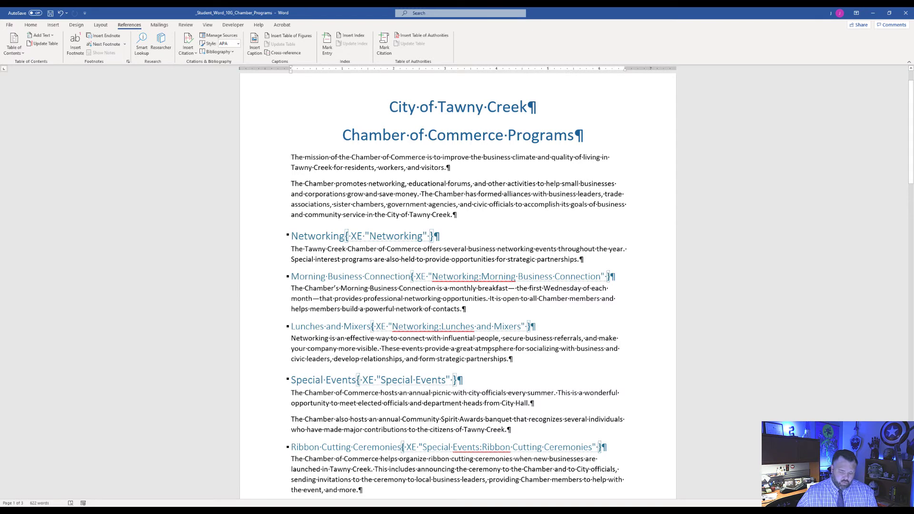
pyautogui.hotkey('ctrl', 'End')
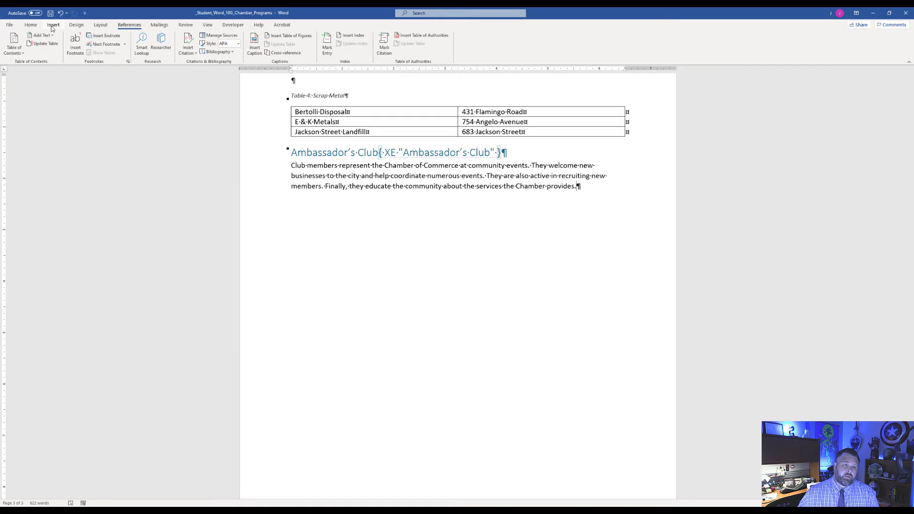
pyautogui.click(98, 27)
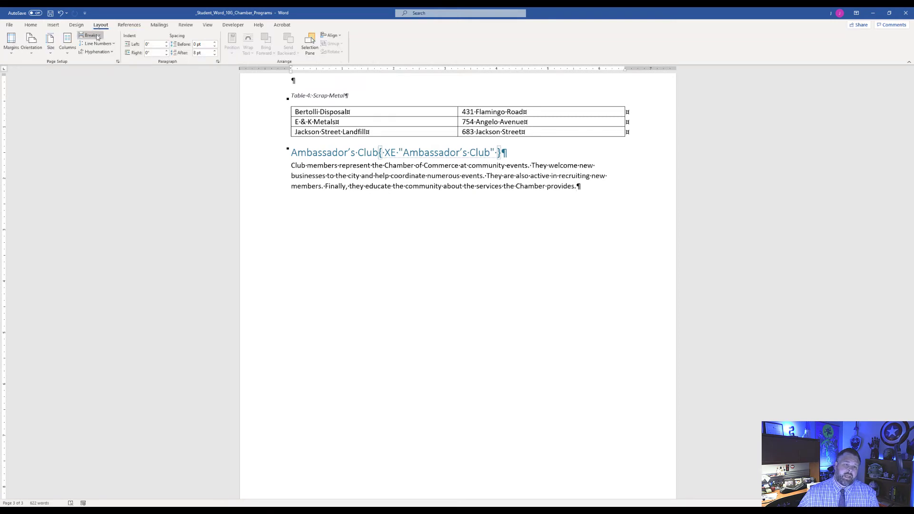
pyautogui.click(96, 36)
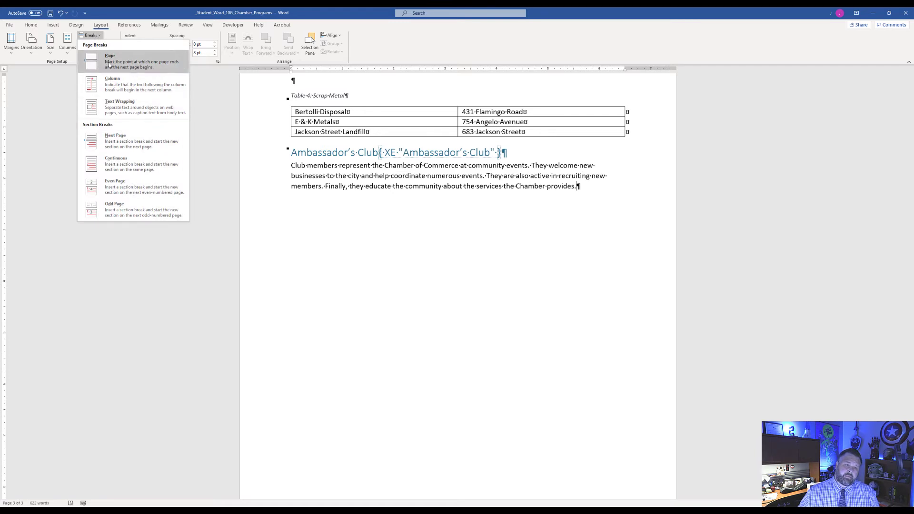
pyautogui.click(121, 67)
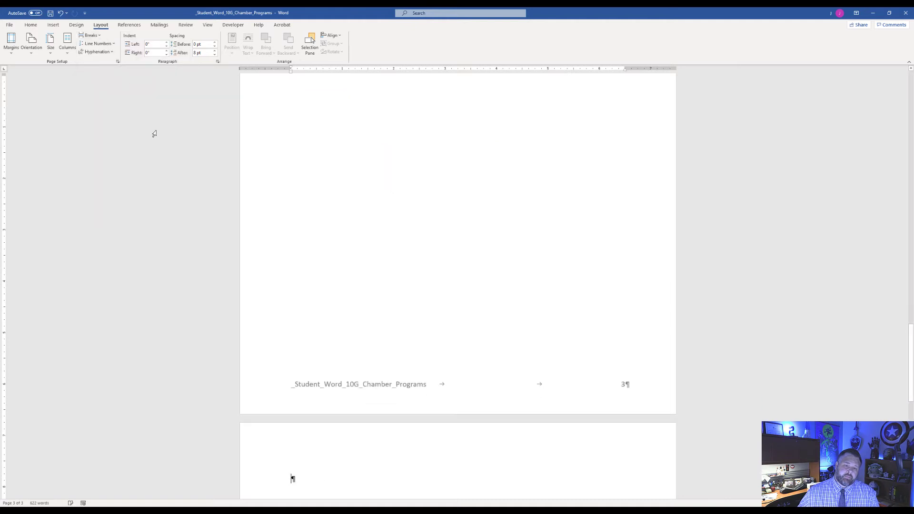
# Step: Enter the title INDEX on the new last page and add two blank paragraphs below it
pyautogui.scroll(-2, 336, 444)
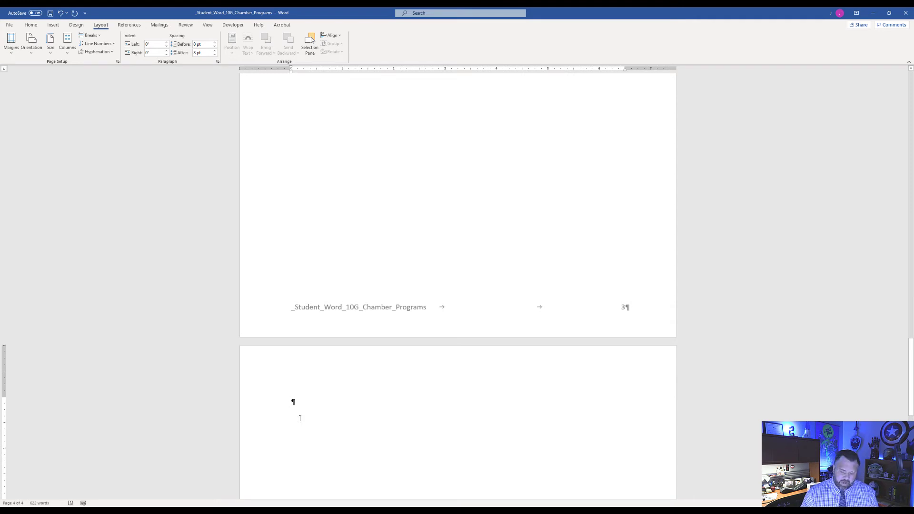
pyautogui.write('INDEX')
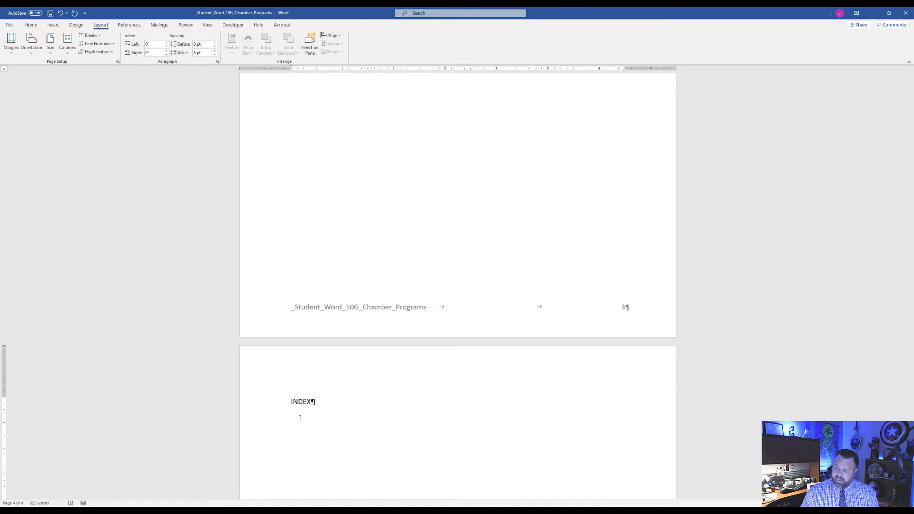
pyautogui.press('Return')
pyautogui.press('Return')
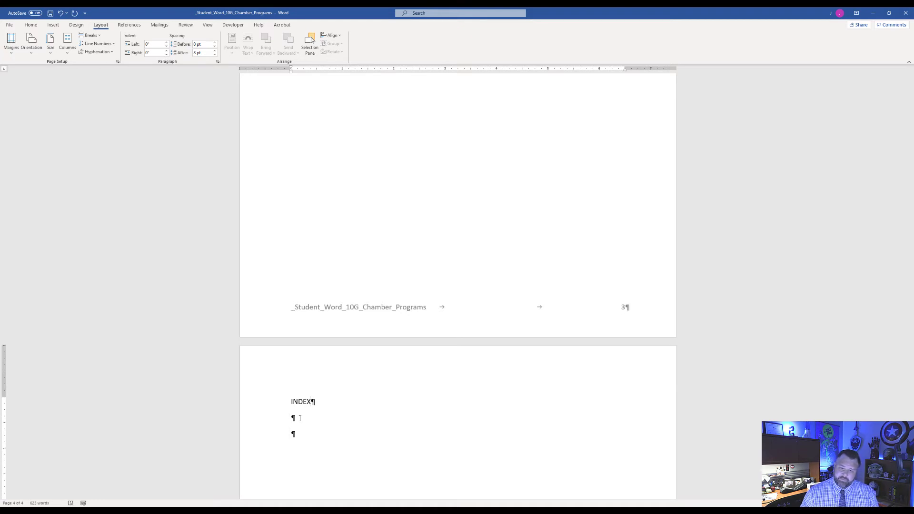
# Step: Format the INDEX title as 18 pt, bold and centered
pyautogui.scroll(1, 300, 418)
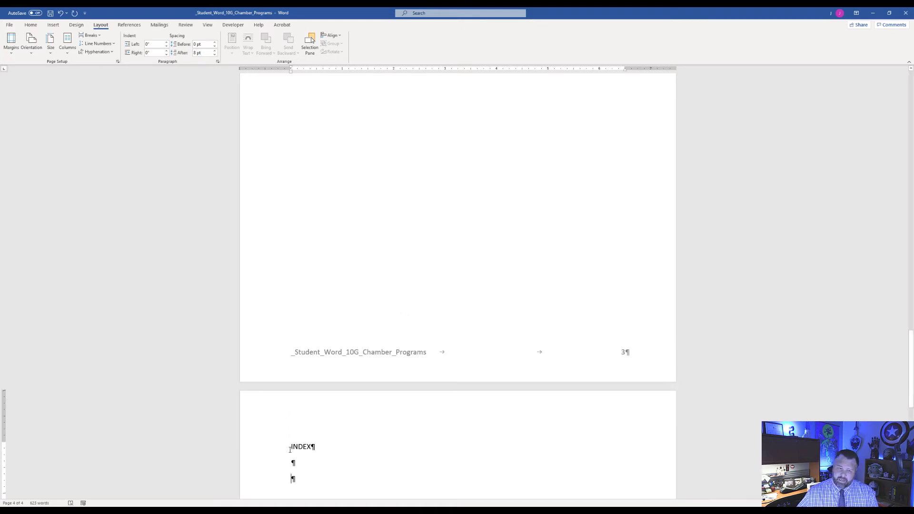
pyautogui.moveTo(311, 446); pyautogui.dragTo(293, 452)
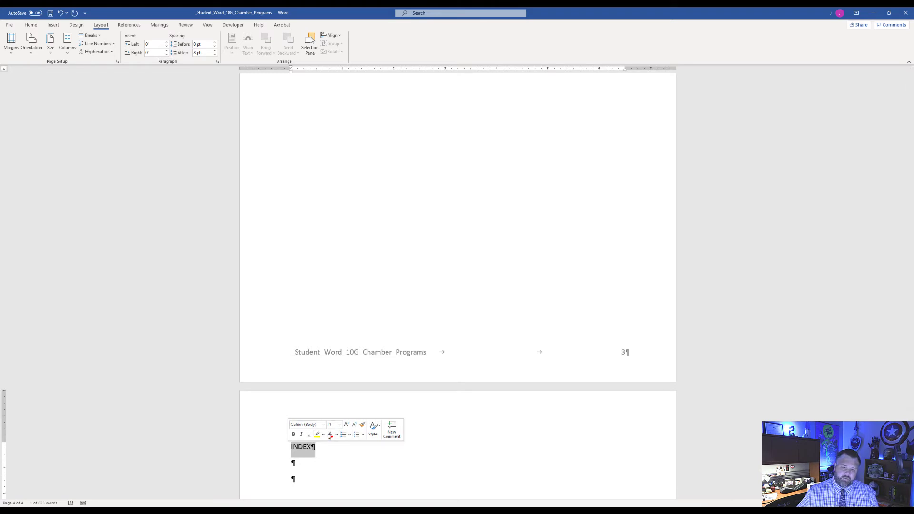
pyautogui.hotkey('ctrl', 'e')
pyautogui.click(340, 425)
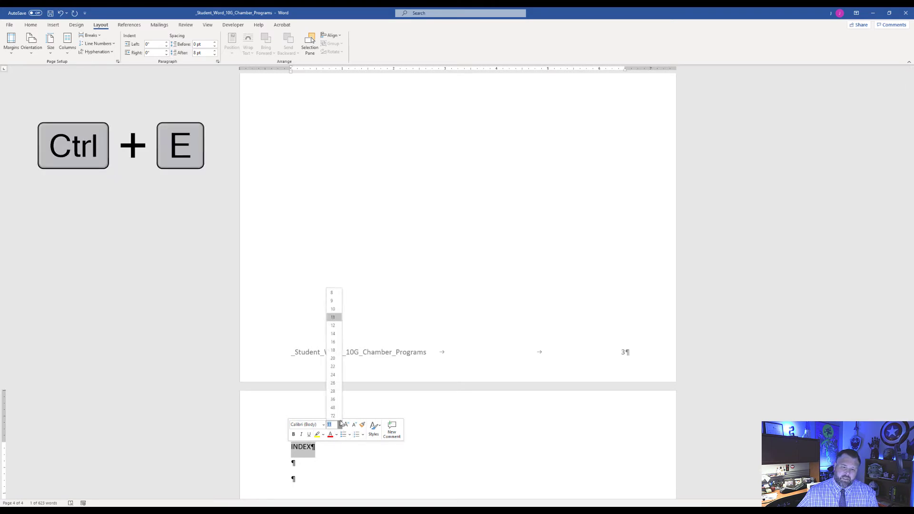
pyautogui.click(334, 346)
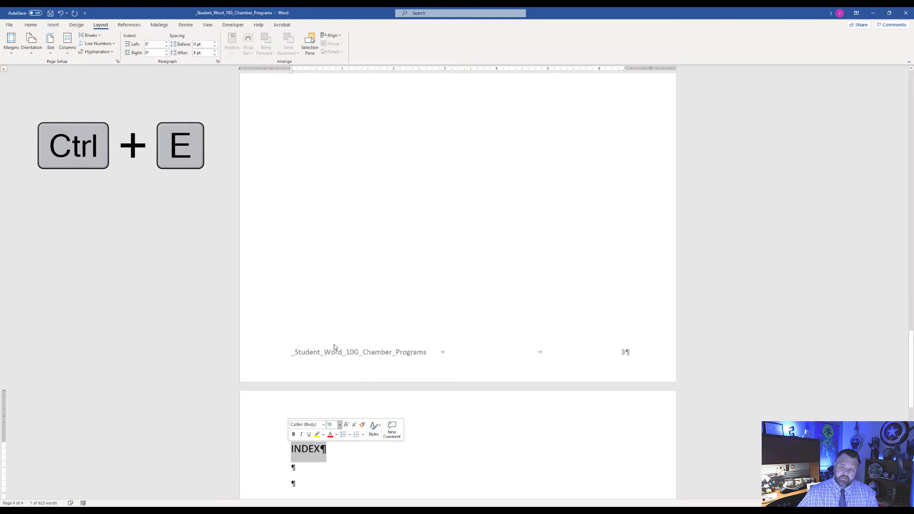
pyautogui.click(293, 434)
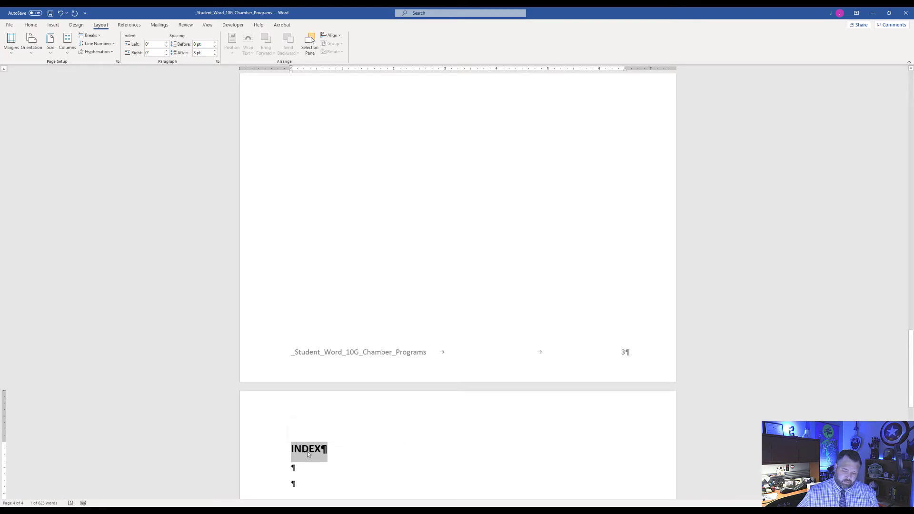
pyautogui.hotkey('ctrl', 'e')
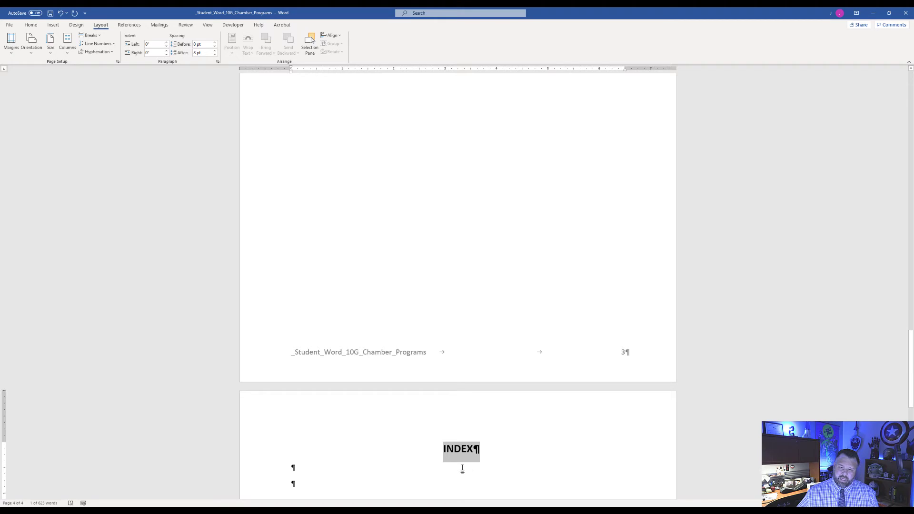
# Step: Insert an index in the Formal format at the last blank paragraph below the INDEX title
pyautogui.hotkey('ctrl', 'End')
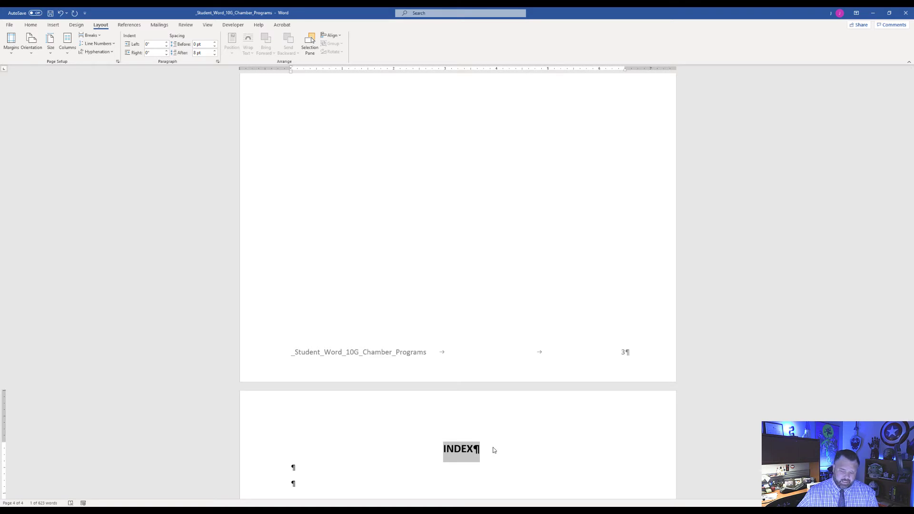
pyautogui.hotkey('ctrl', 'End')
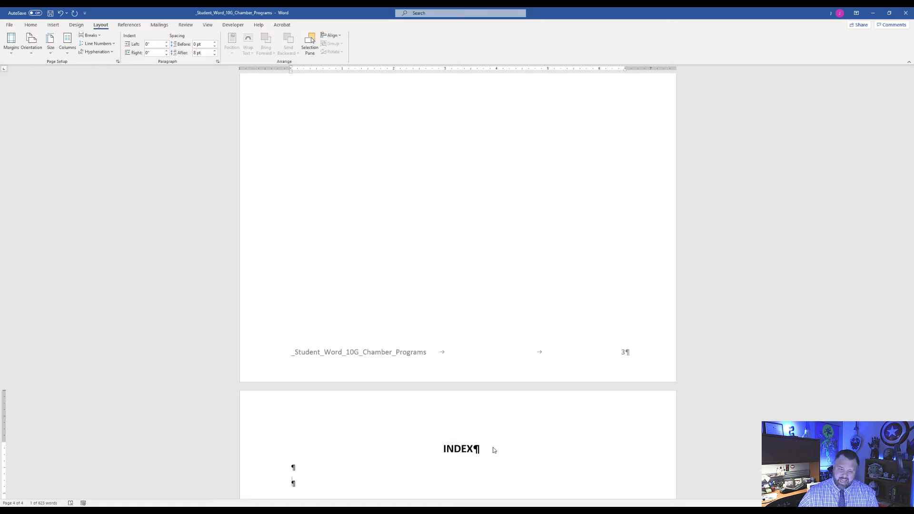
pyautogui.scroll(-3, 379, 416)
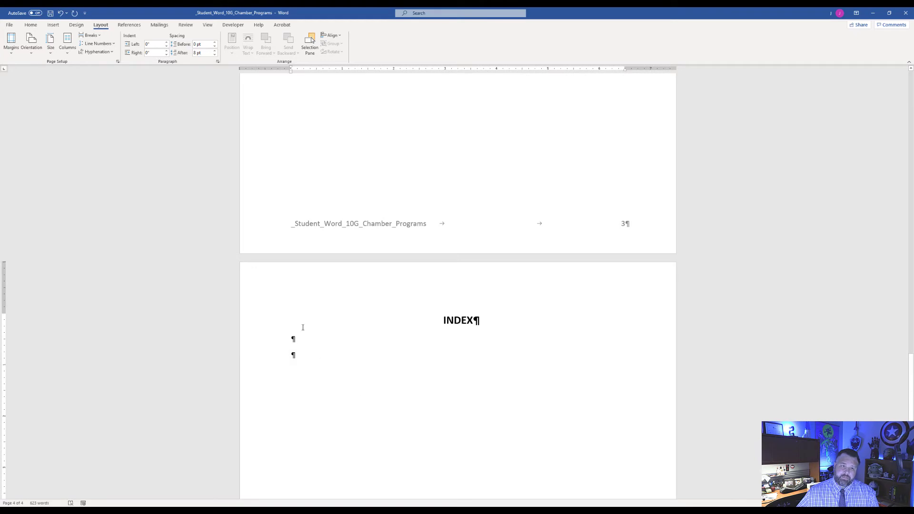
pyautogui.click(130, 26)
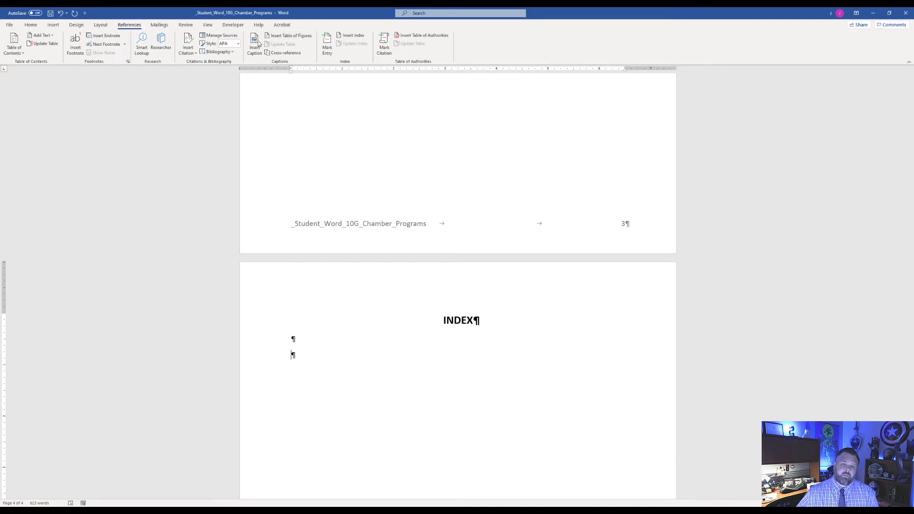
pyautogui.click(355, 36)
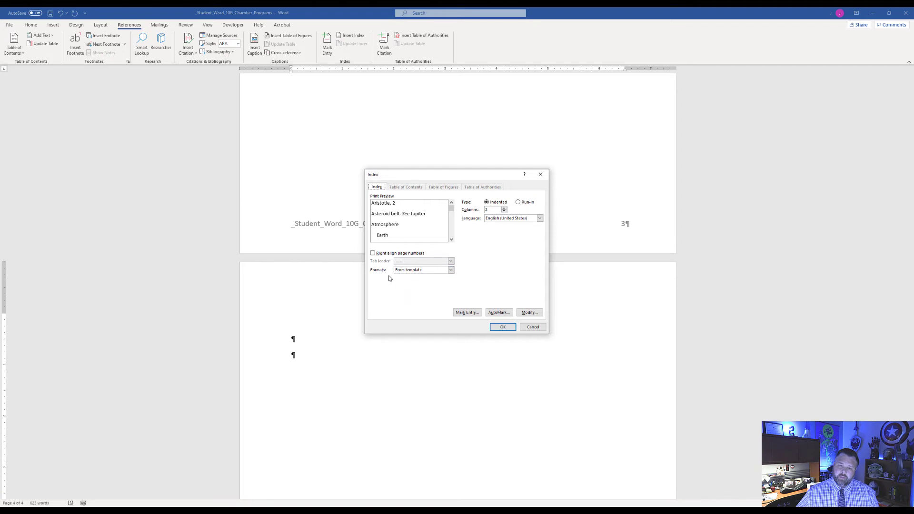
pyautogui.click(450, 270)
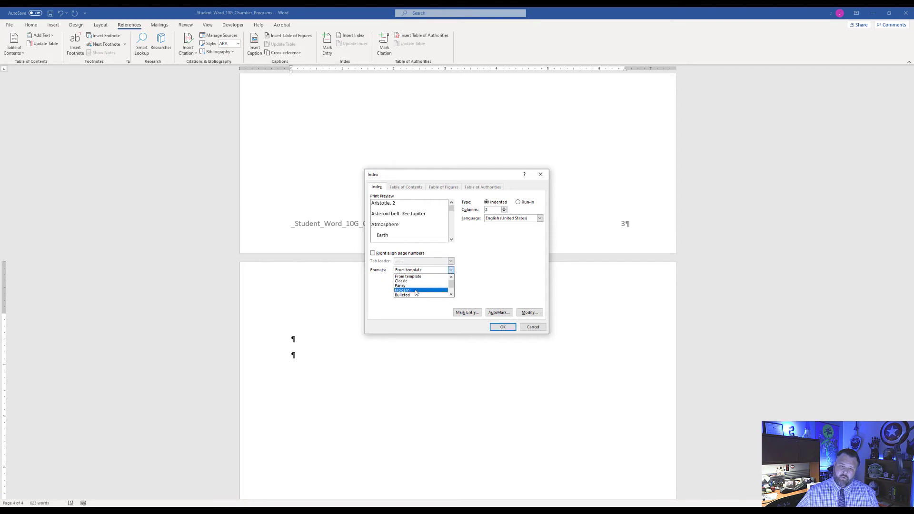
pyautogui.scroll(-1, 418, 290)
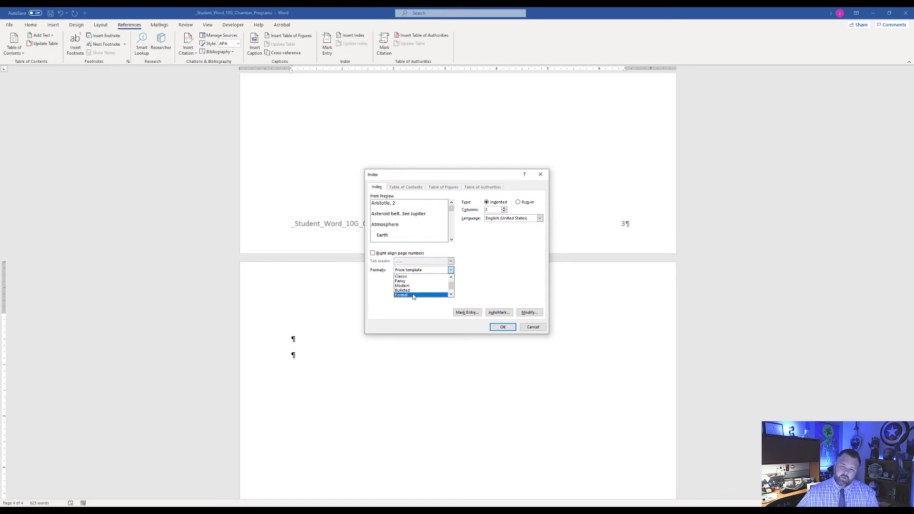
pyautogui.click(413, 295)
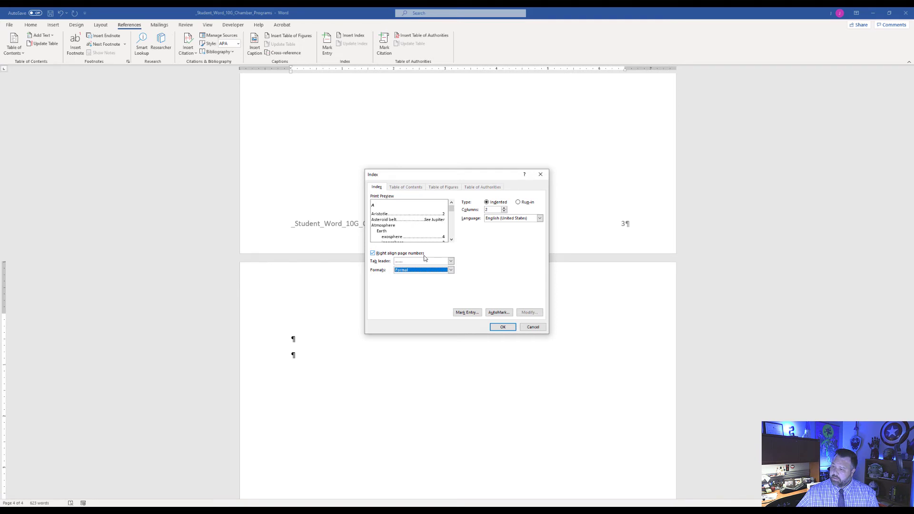
pyautogui.click(502, 327)
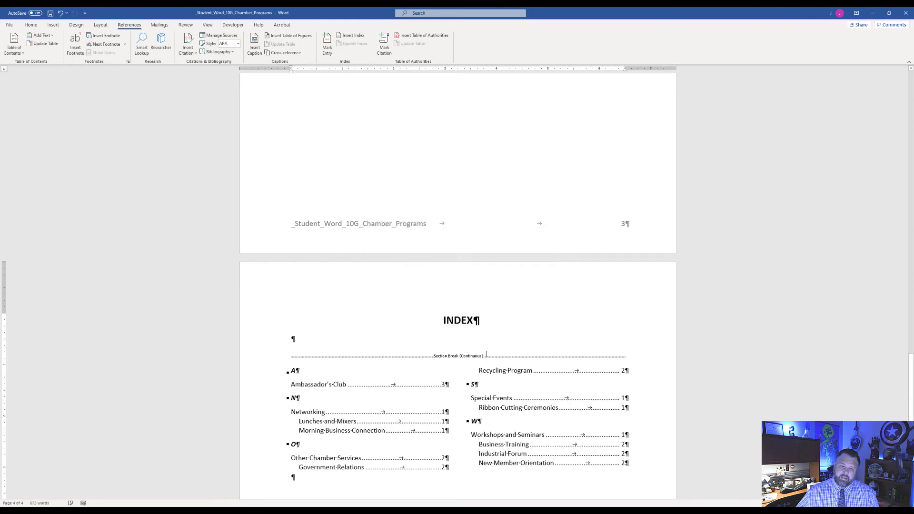
# Step: Review the generated index and compare it with the Ambassador's Club heading on the preceding page
pyautogui.scroll(-4, 433, 353)
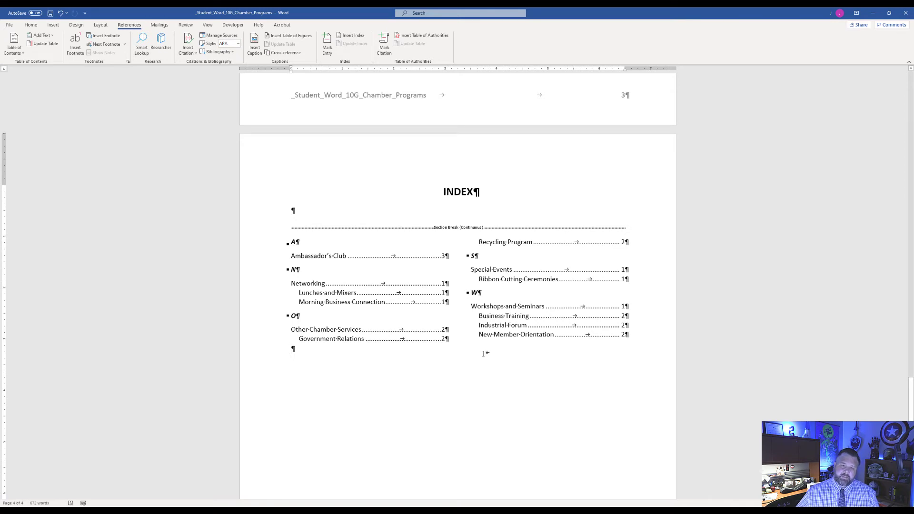
pyautogui.scroll(5, 564, 368)
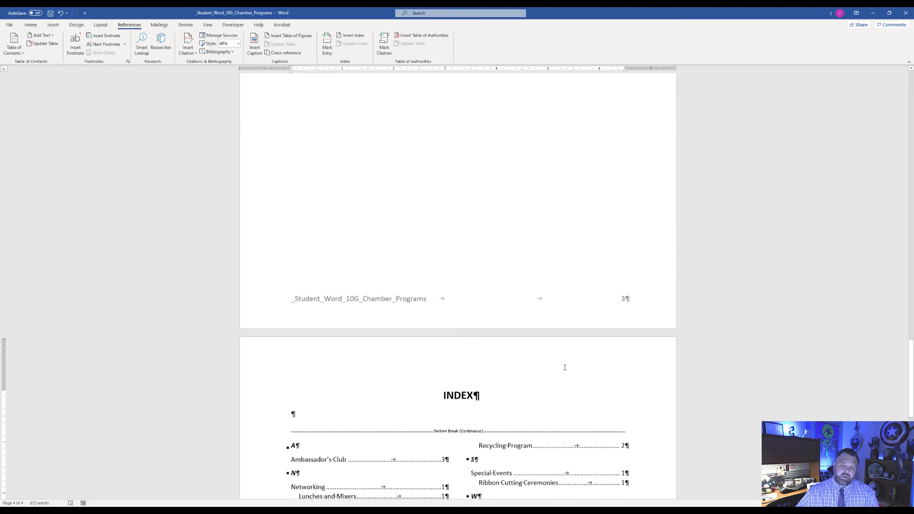
pyautogui.scroll(-3, 502, 381)
pyautogui.scroll(10, 502, 380)
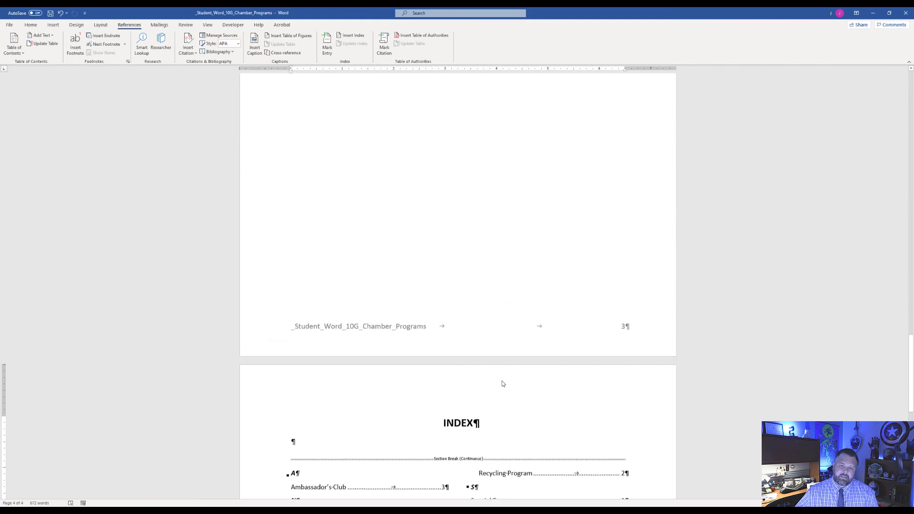
pyautogui.scroll(-10, 429, 339)
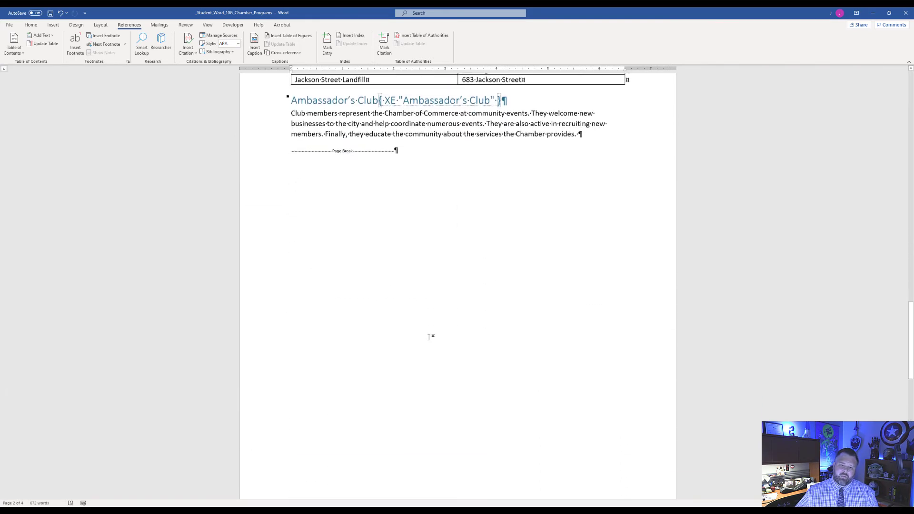
pyautogui.scroll(-4, 430, 339)
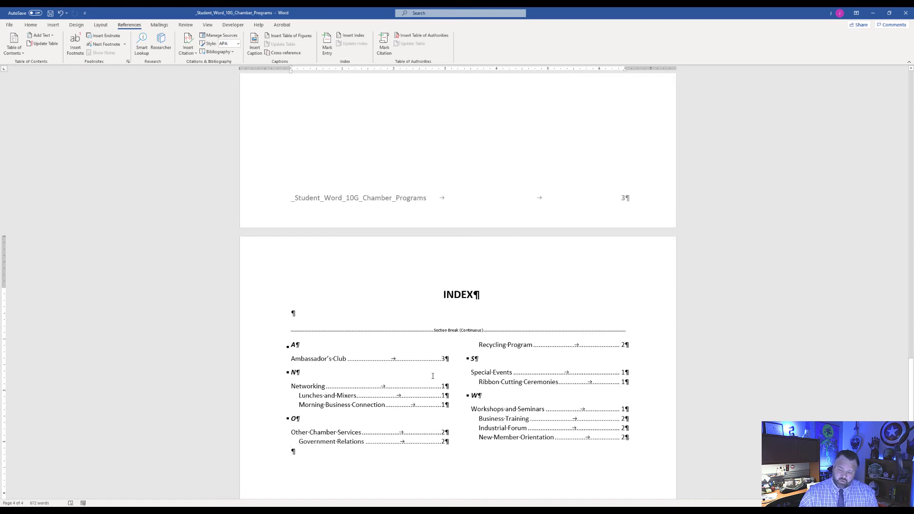
# Step: Insert a Next Page section break at the very beginning of the document, before the City of Tawny Creek title
pyautogui.hotkey('ctrl', 'Home')
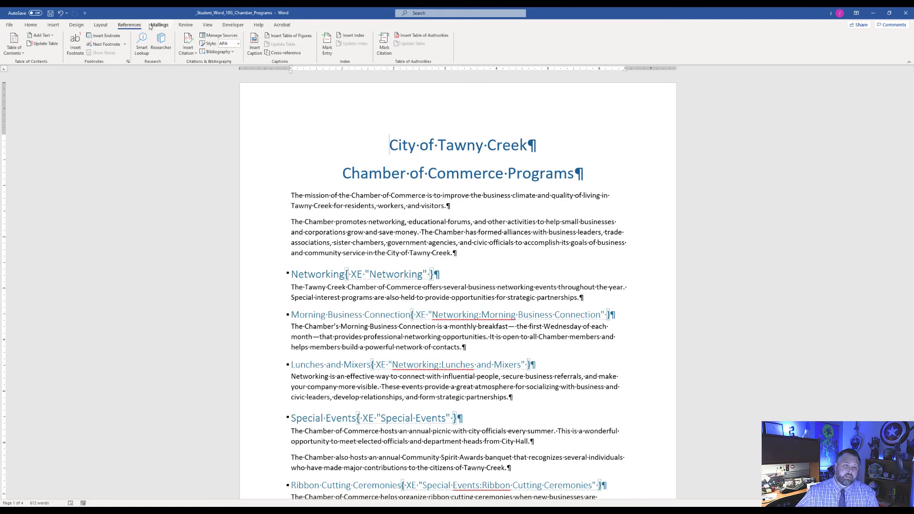
pyautogui.hotkey('ctrl', 'Home')
pyautogui.click(100, 26)
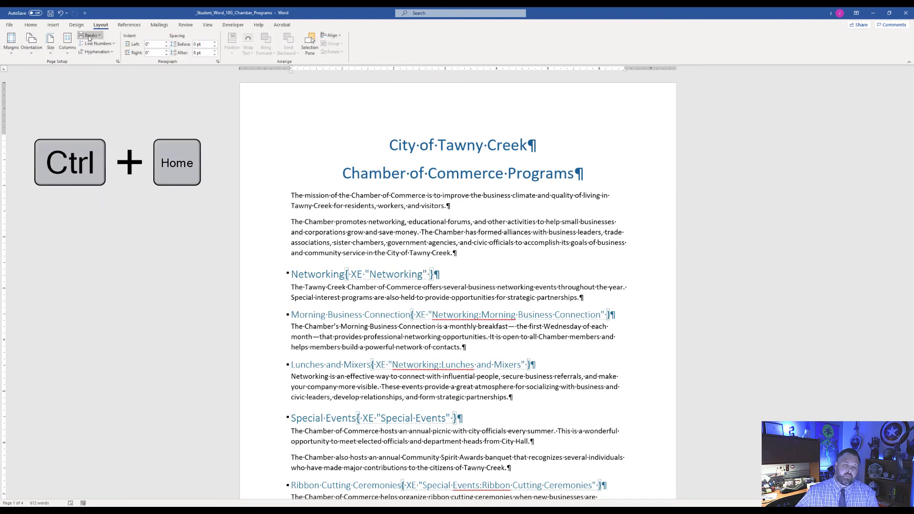
pyautogui.click(90, 36)
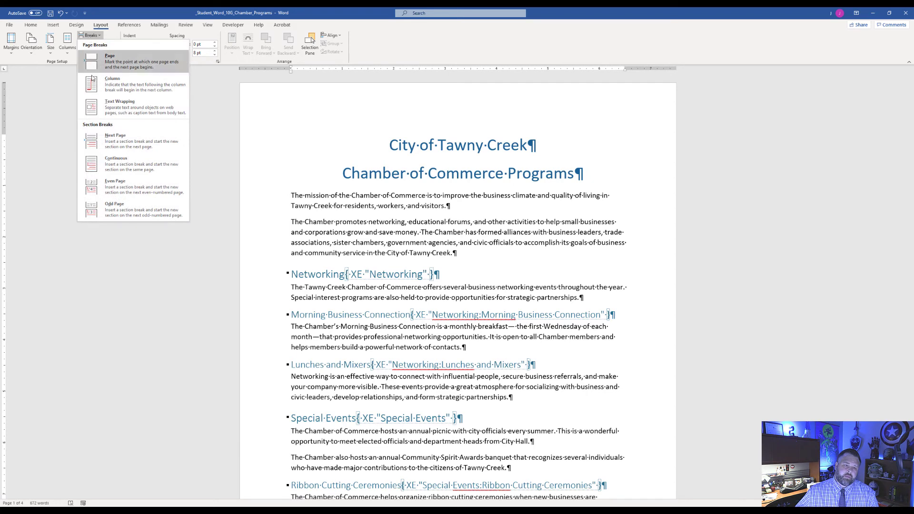
pyautogui.click(120, 146)
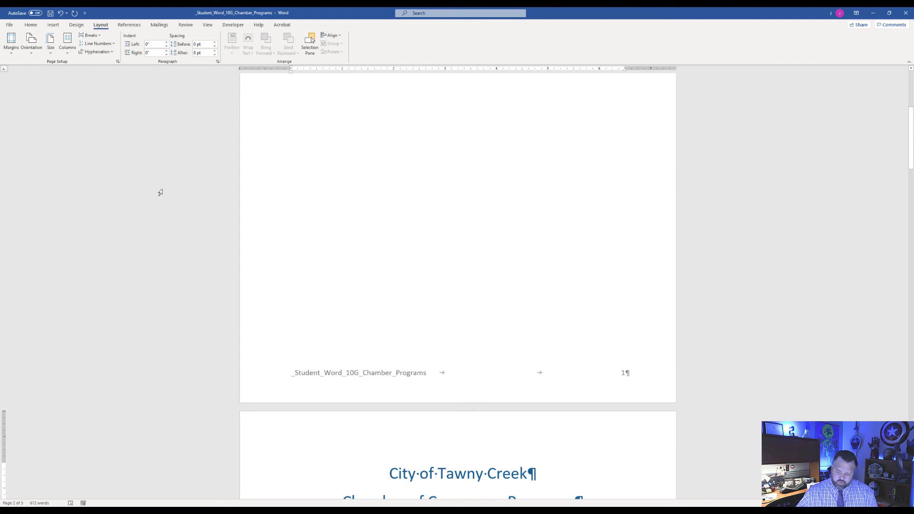
# Step: Apply the Normal style to the section break paragraph on the new first page
pyautogui.scroll(2, 161, 192)
pyautogui.scroll(3, 160, 192)
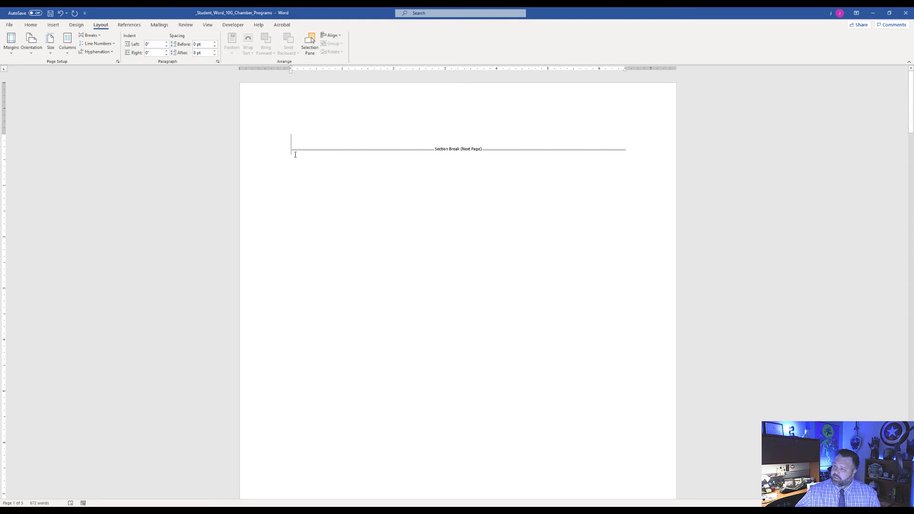
pyautogui.click(30, 25)
pyautogui.click(261, 43)
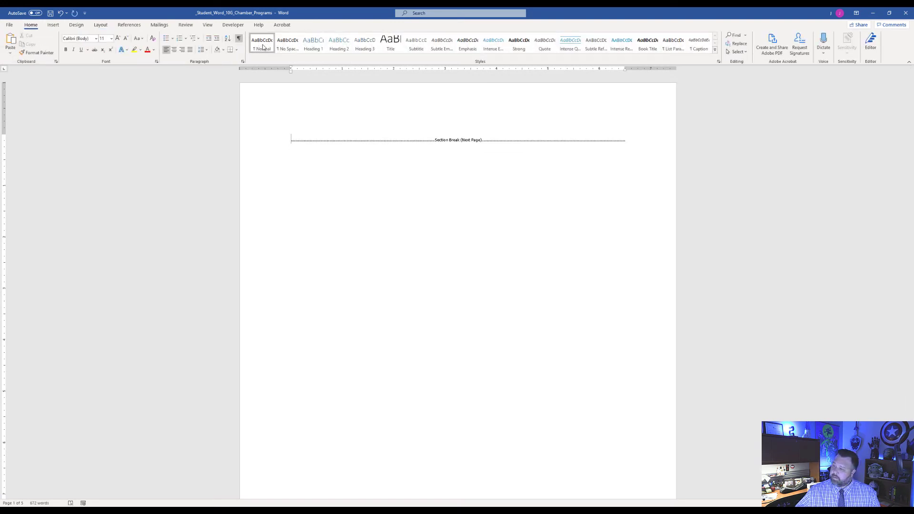
# Step: Enter the title TABLE OF CONTENTS before the section break and add a blank paragraph below it
pyautogui.write('TABLEW')
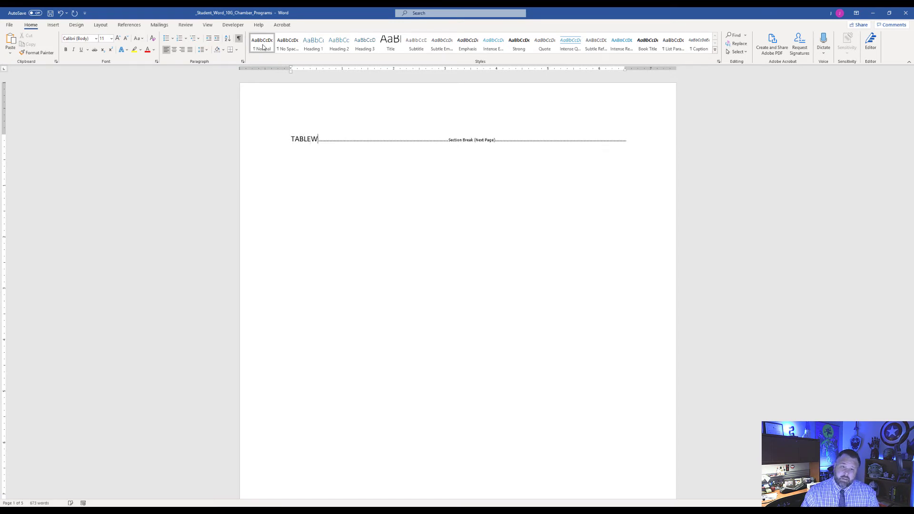
pyautogui.press('BackSpace')
pyautogui.write('OF')
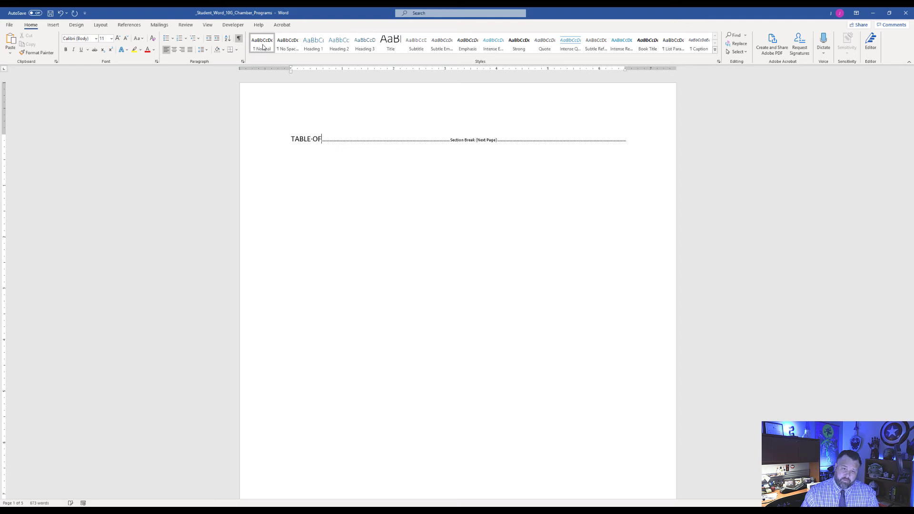
pyautogui.write(' CONTENTS')
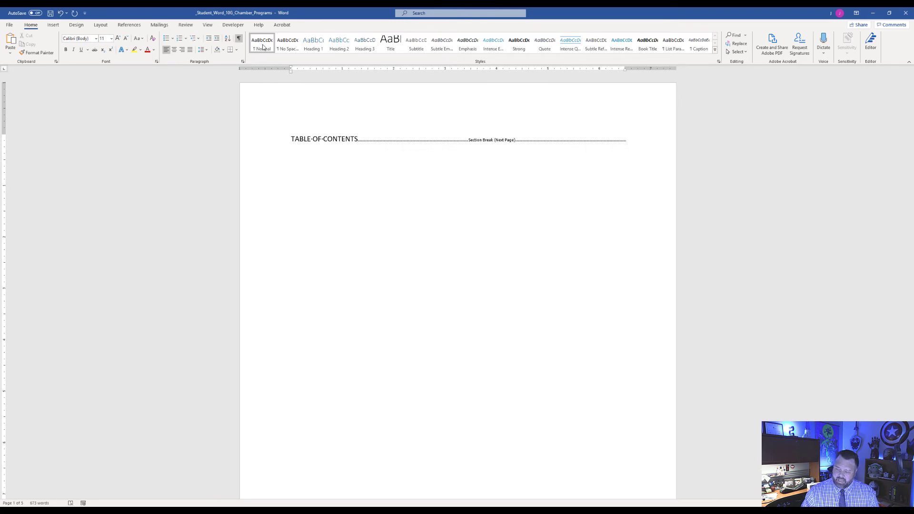
pyautogui.press('Return')
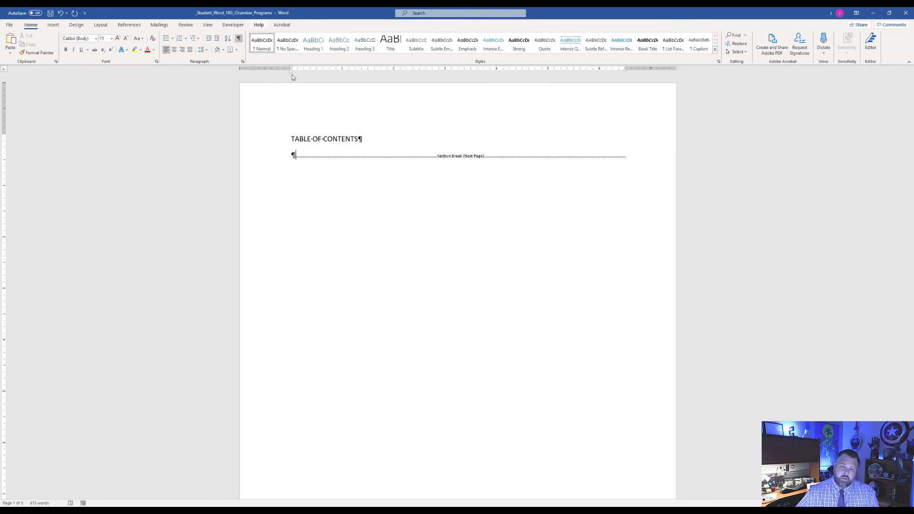
# Step: Format the TABLE OF CONTENTS title as 16 pt, bold and centered
pyautogui.moveTo(357, 138); pyautogui.dragTo(288, 139)
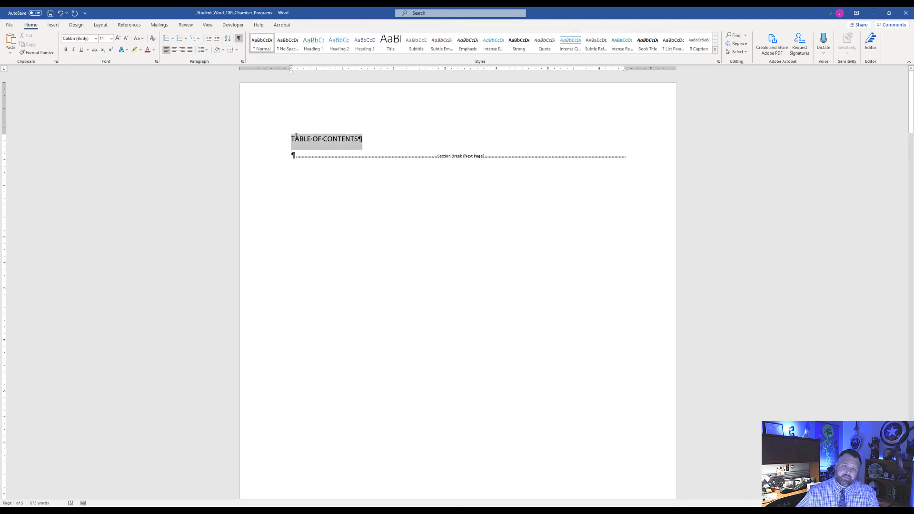
pyautogui.click(111, 41)
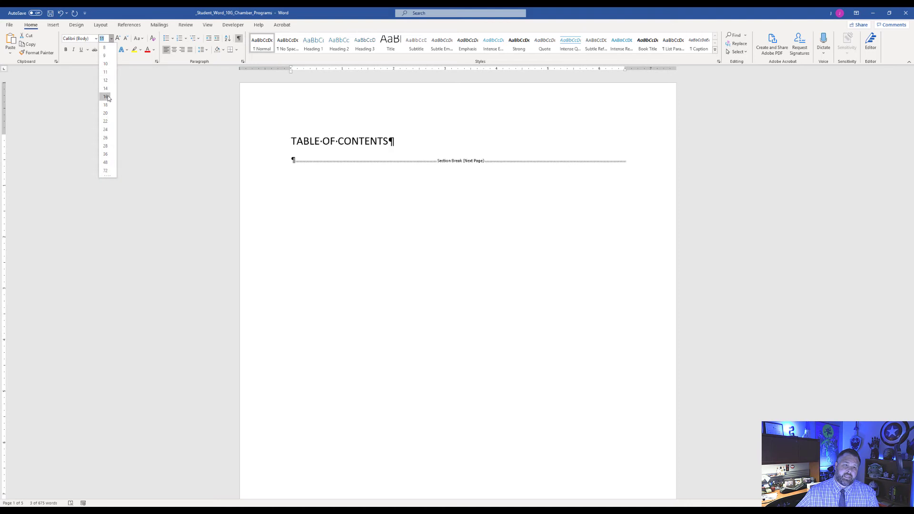
pyautogui.click(106, 95)
pyautogui.click(66, 49)
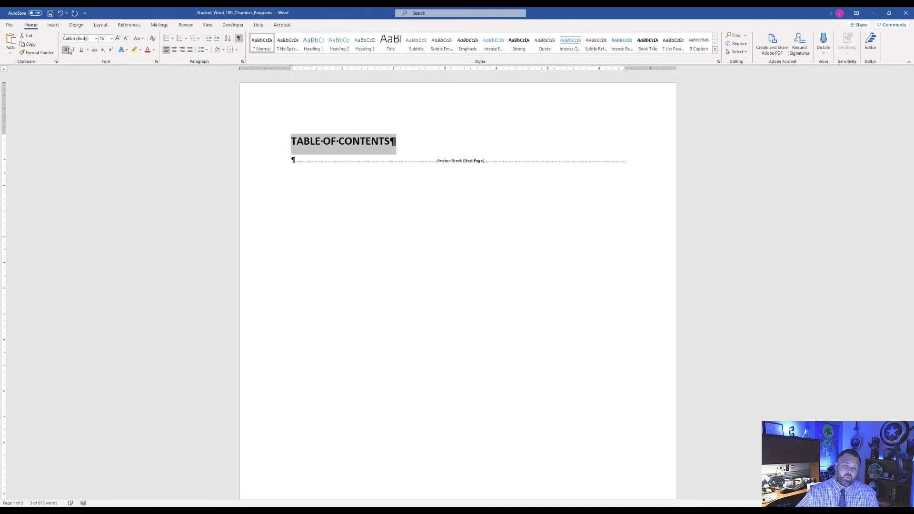
pyautogui.click(174, 50)
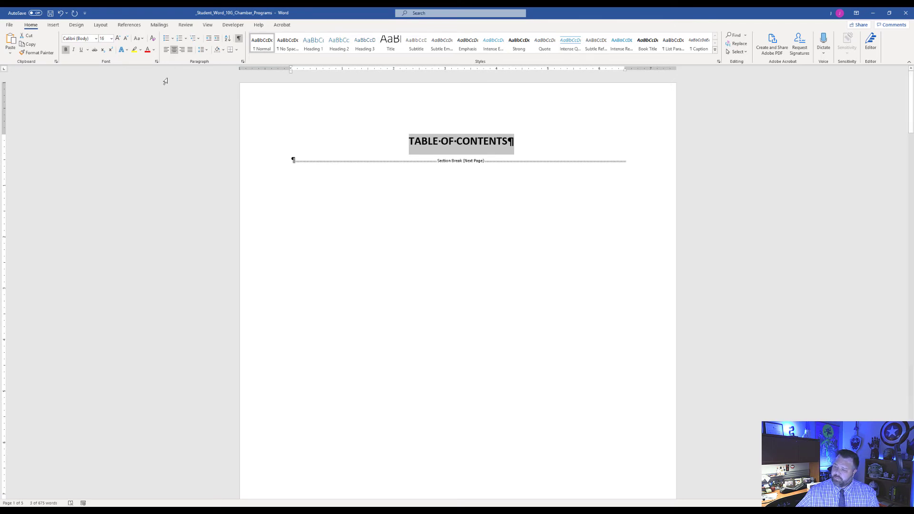
# Step: Insert a custom table of contents in the Formal format at the blank paragraph below the TABLE OF CONTENTS title
pyautogui.click(288, 162)
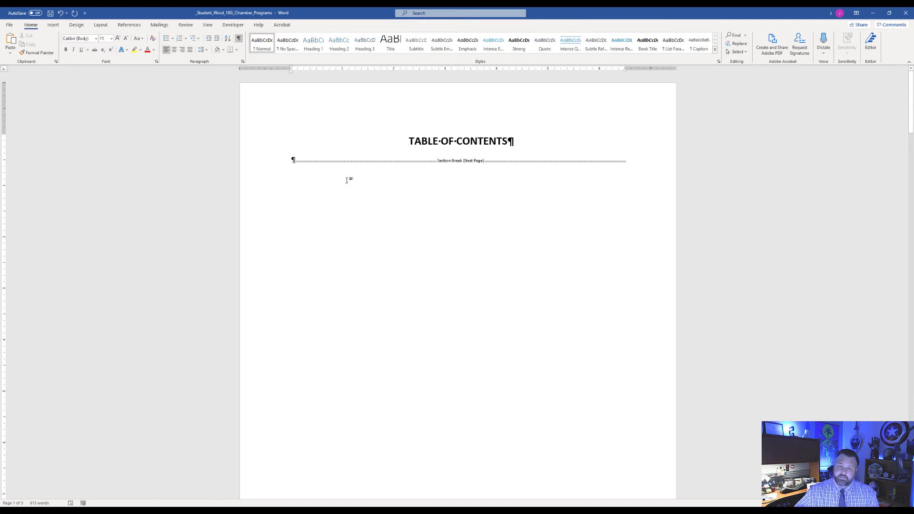
pyautogui.click(136, 27)
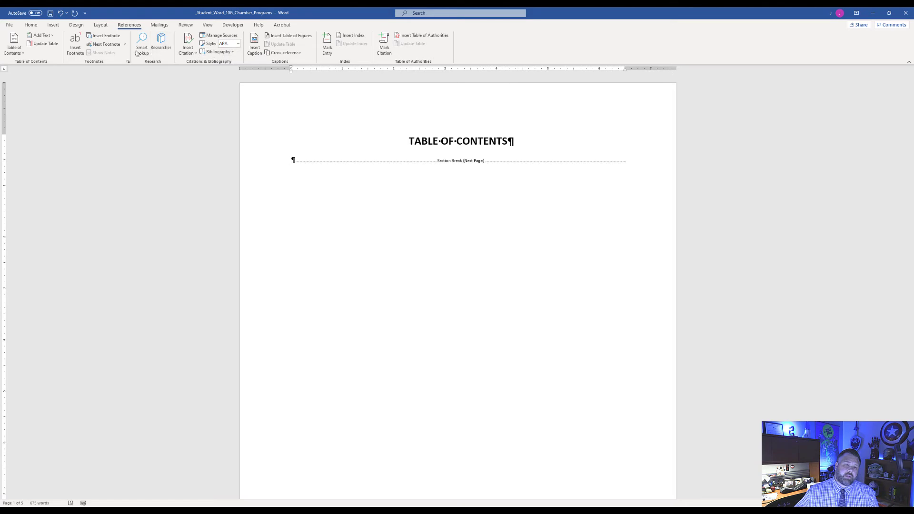
pyautogui.click(14, 45)
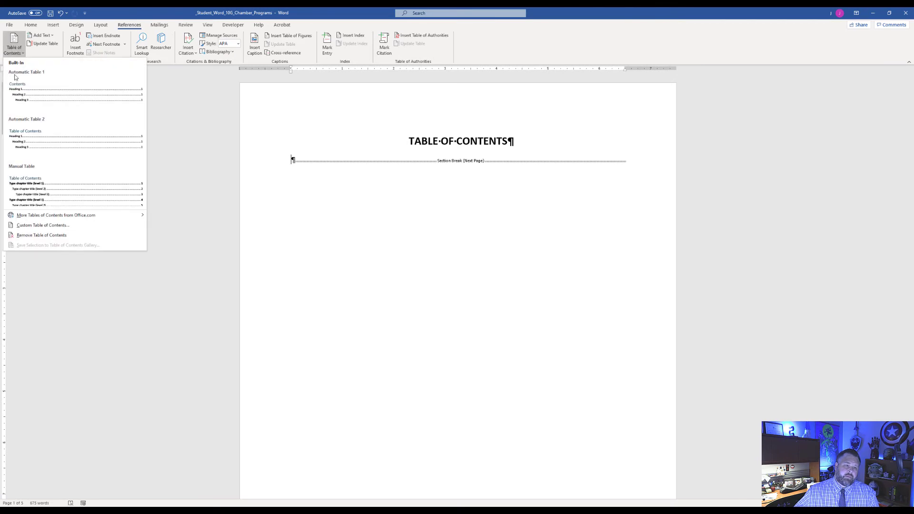
pyautogui.click(48, 227)
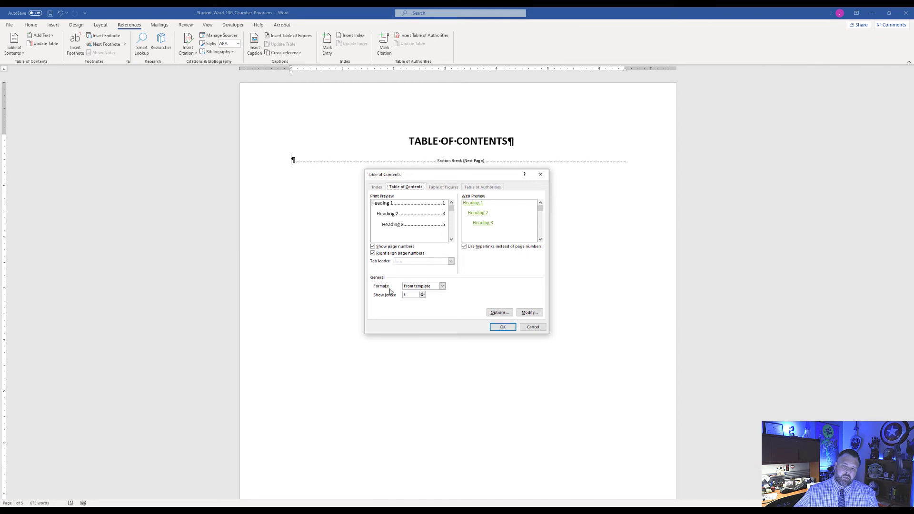
pyautogui.click(442, 286)
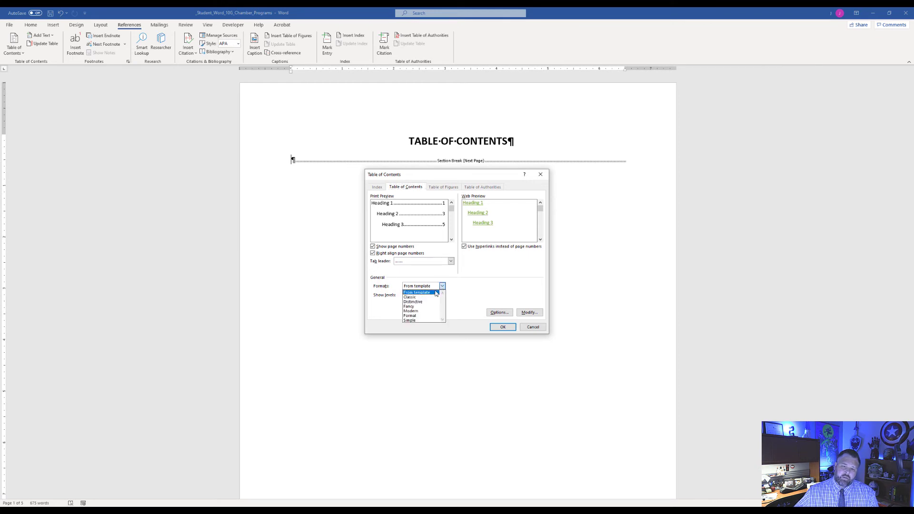
pyautogui.click(418, 316)
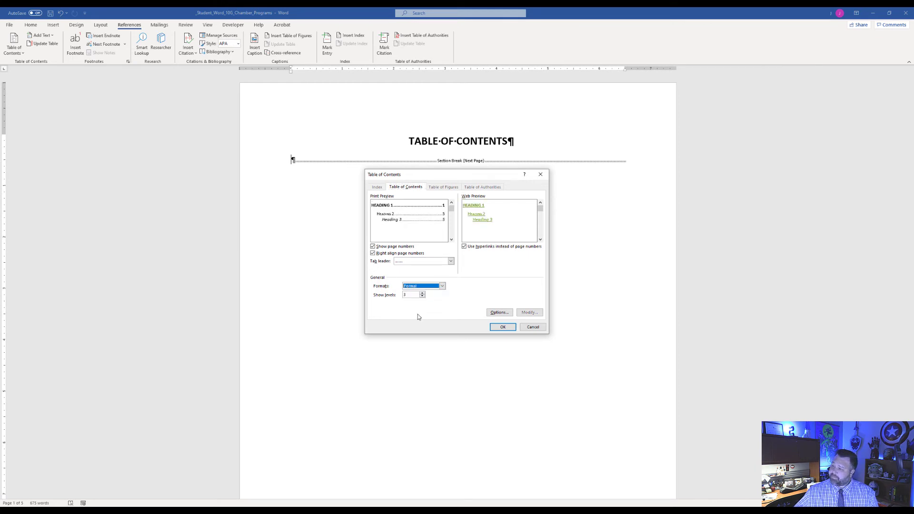
pyautogui.click(502, 327)
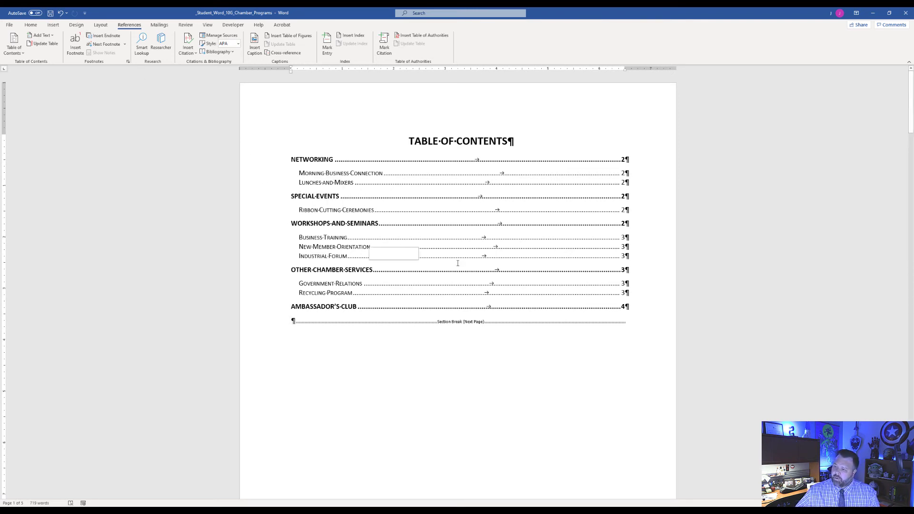
# Step: Insert a page break at the section break paragraph below the table of contents
pyautogui.hotkey('ctrl', 'Return')
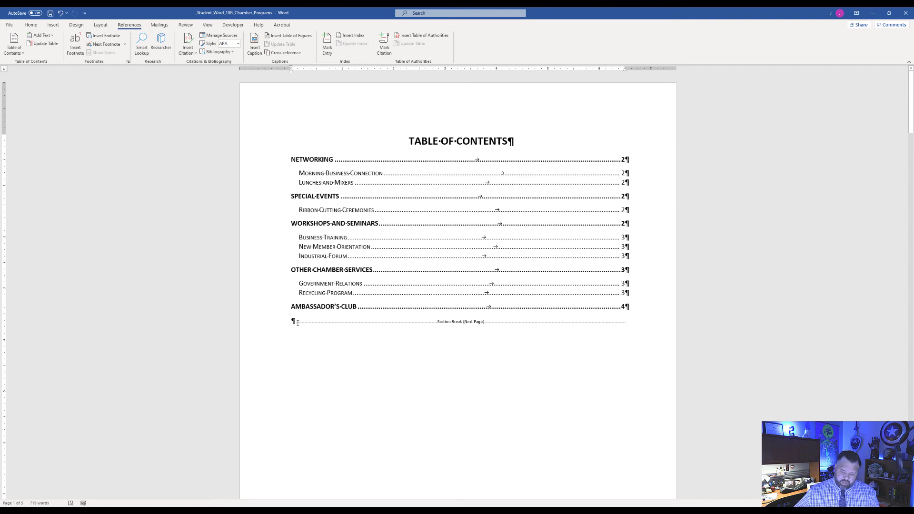
pyautogui.hotkey('ctrl', 'Return')
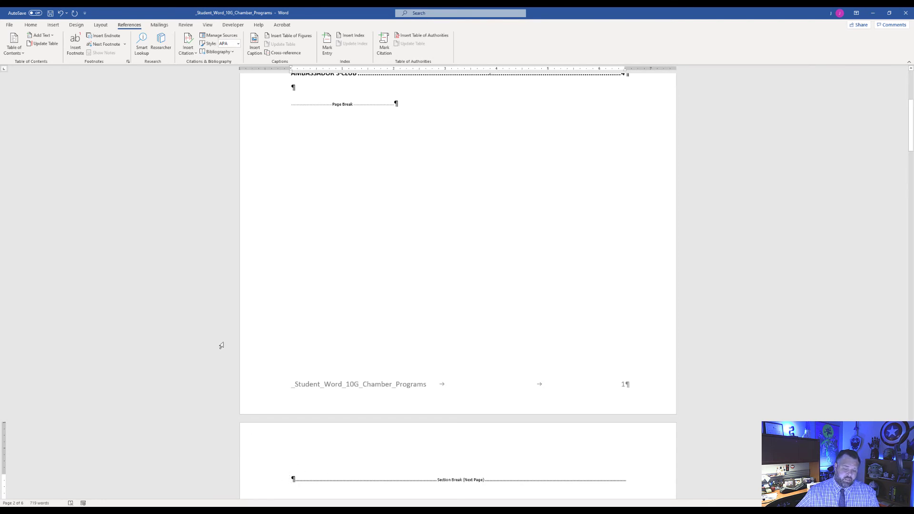
pyautogui.click(100, 26)
pyautogui.click(92, 35)
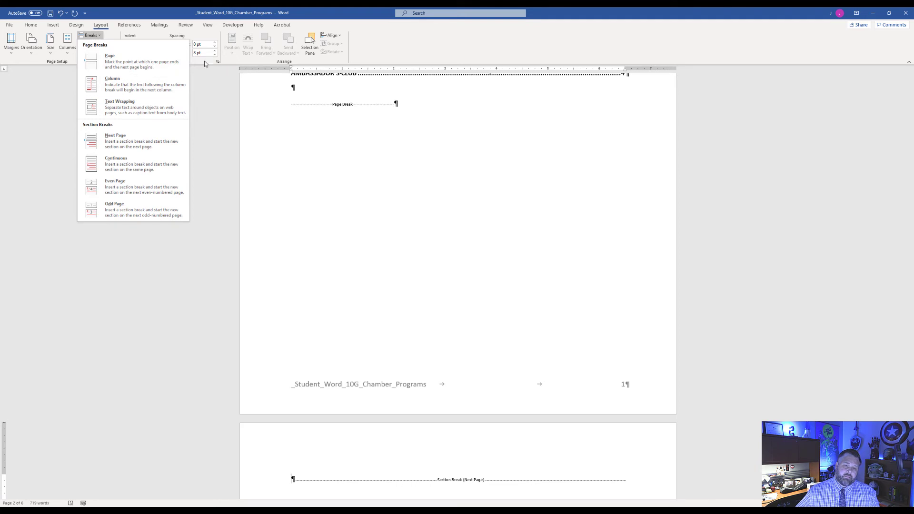
pyautogui.click(101, 36)
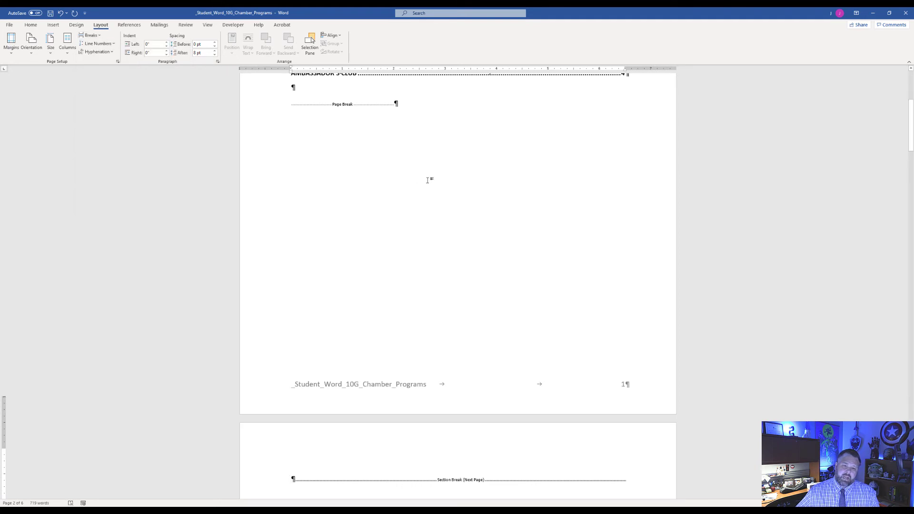
# Step: Enter the title TABLE OF FIGURES before the section break on the new second page and add a blank paragraph below it
pyautogui.scroll(-5, 426, 215)
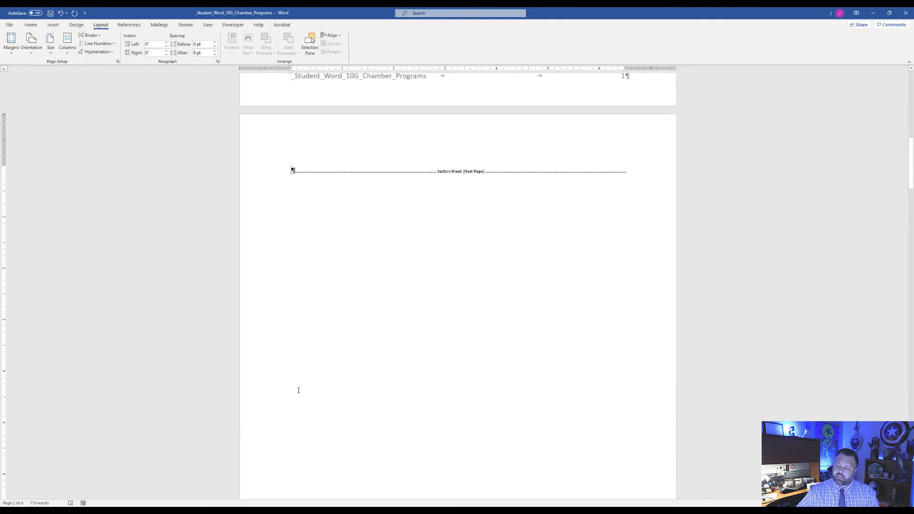
pyautogui.click(292, 173)
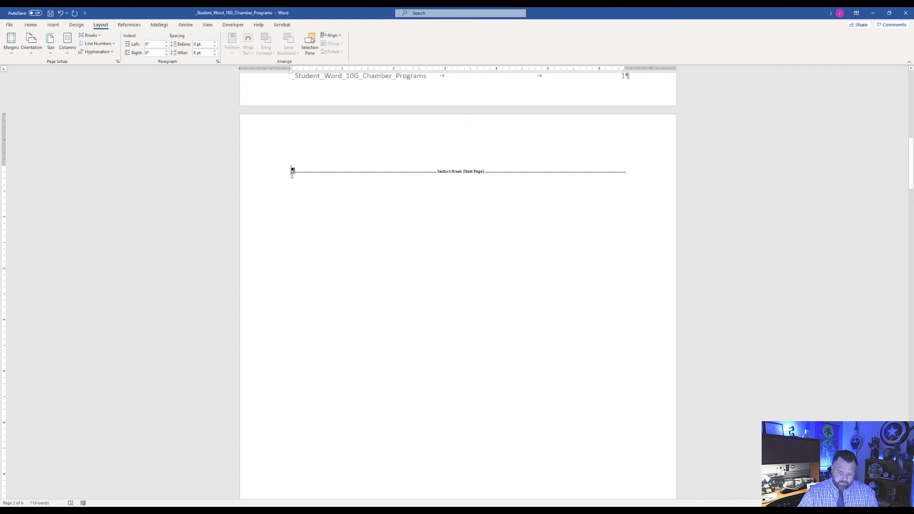
pyautogui.write('TA')
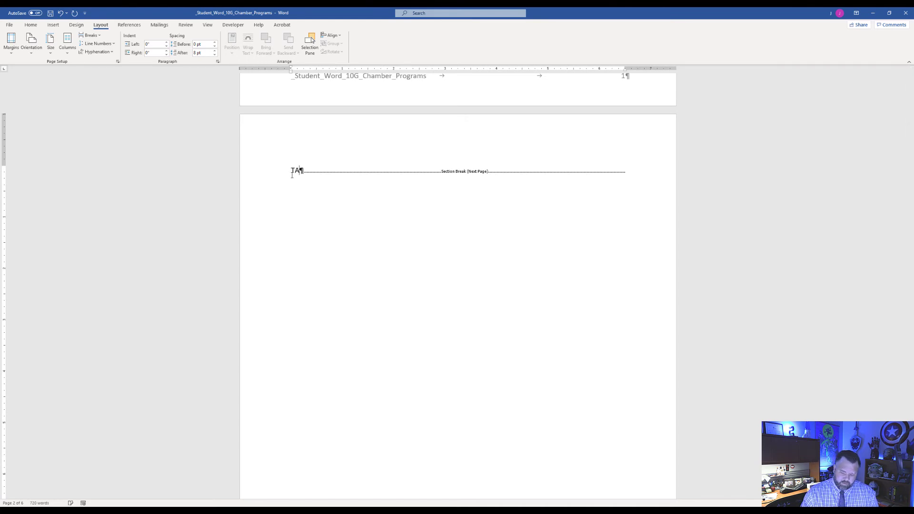
pyautogui.write('BLE O')
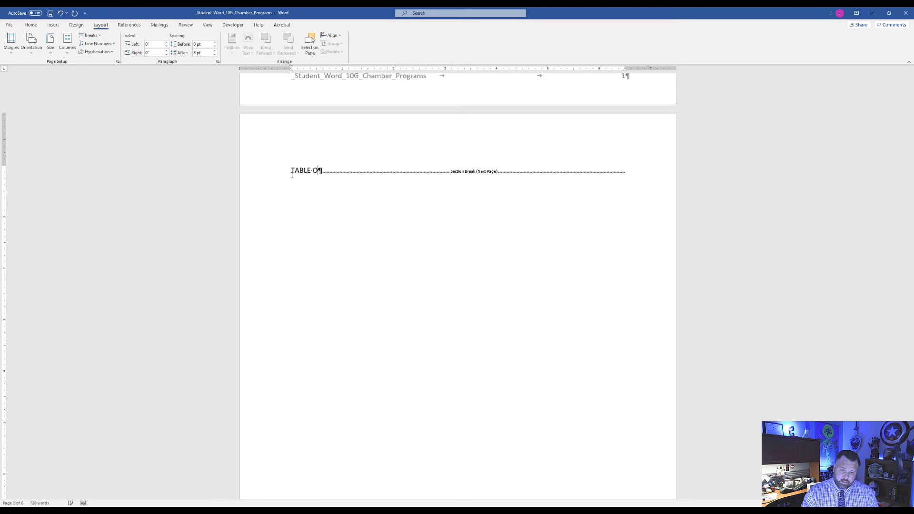
pyautogui.write('F FIGURES')
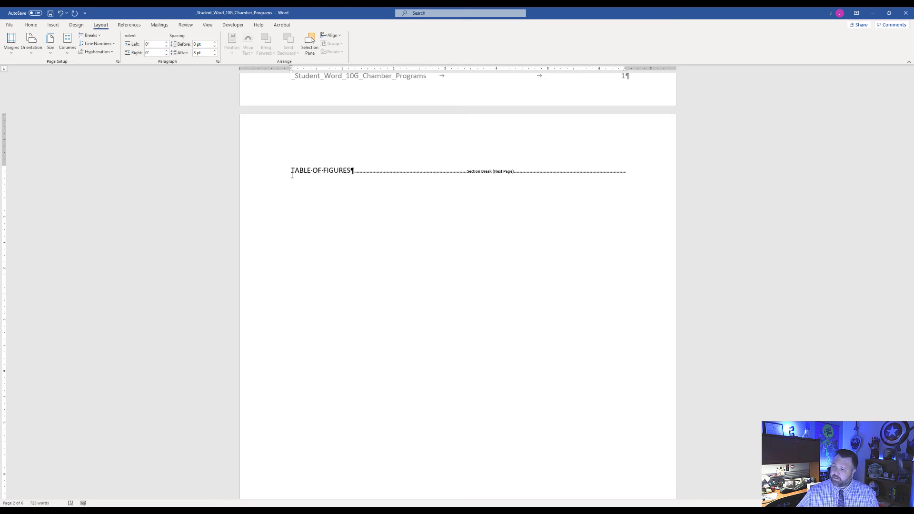
pyautogui.press('Return')
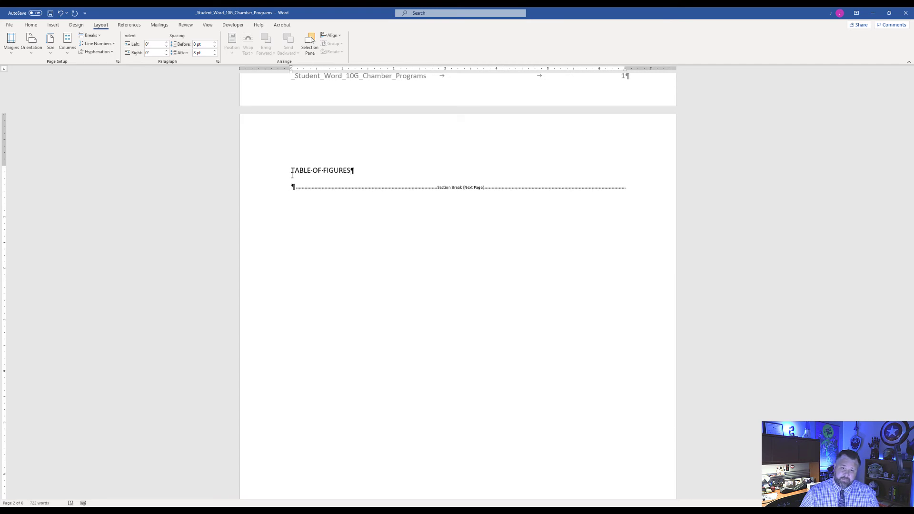
# Step: Format the TABLE OF FIGURES title as 16 pt, bold and centered
pyautogui.moveTo(359, 168); pyautogui.dragTo(303, 170)
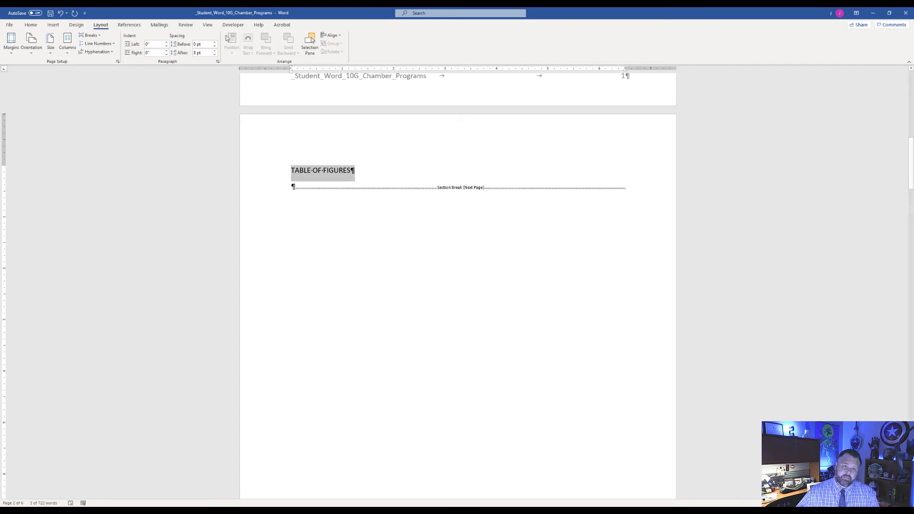
pyautogui.click(30, 26)
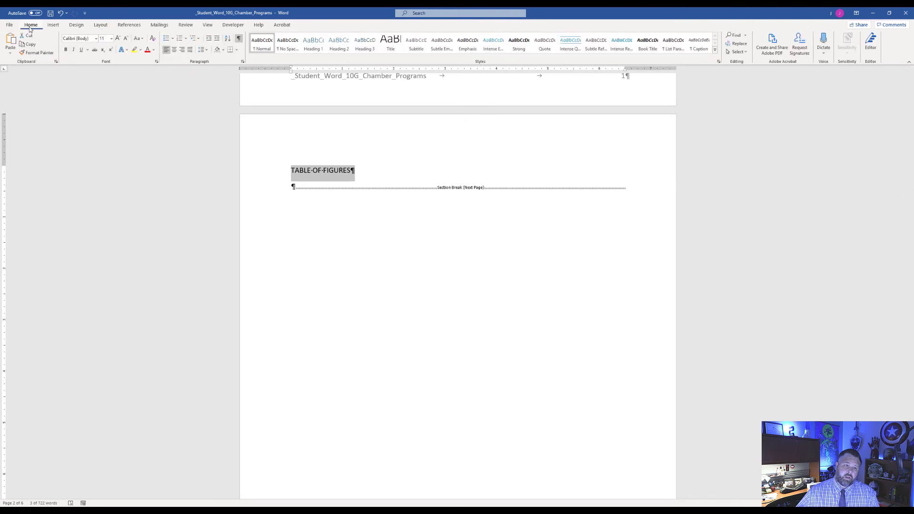
pyautogui.click(111, 38)
pyautogui.click(107, 100)
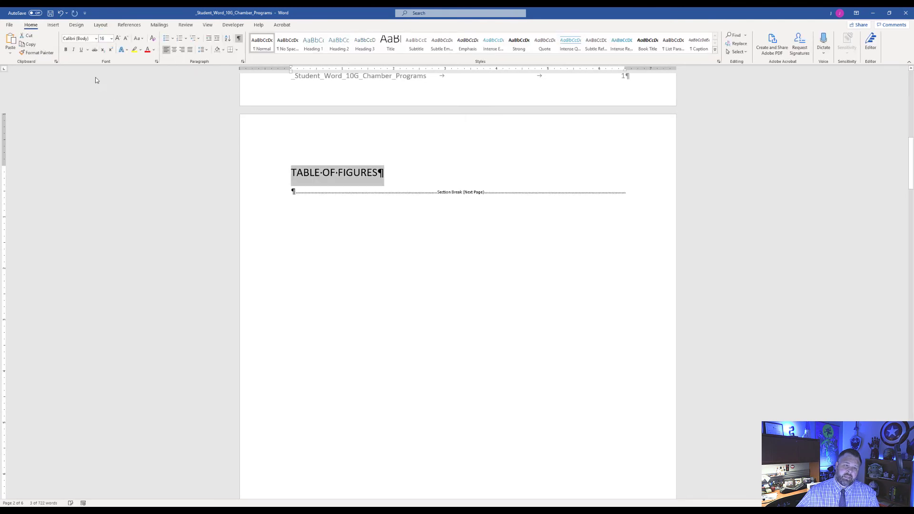
pyautogui.click(66, 50)
pyautogui.click(175, 49)
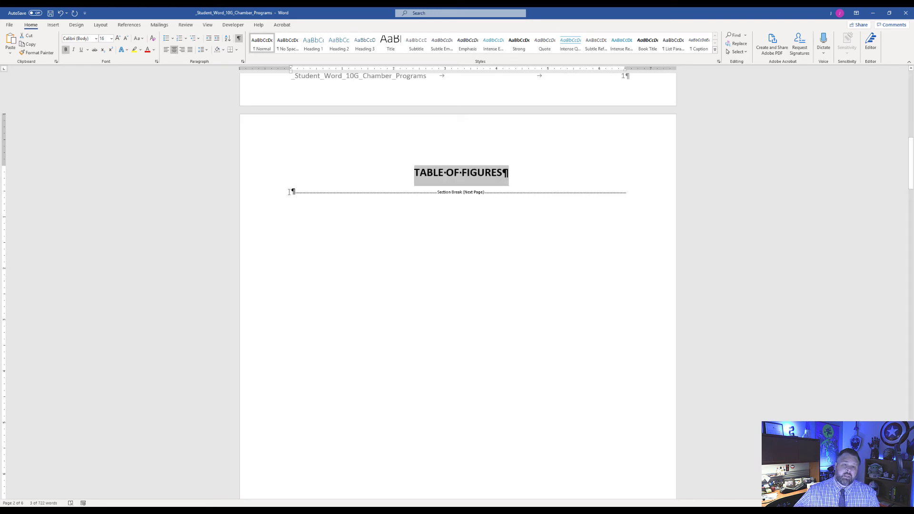
# Step: Insert a table of figures in the Formal format with the Table caption label at the blank paragraph below the TABLE OF FIGURES title
pyautogui.click(290, 202)
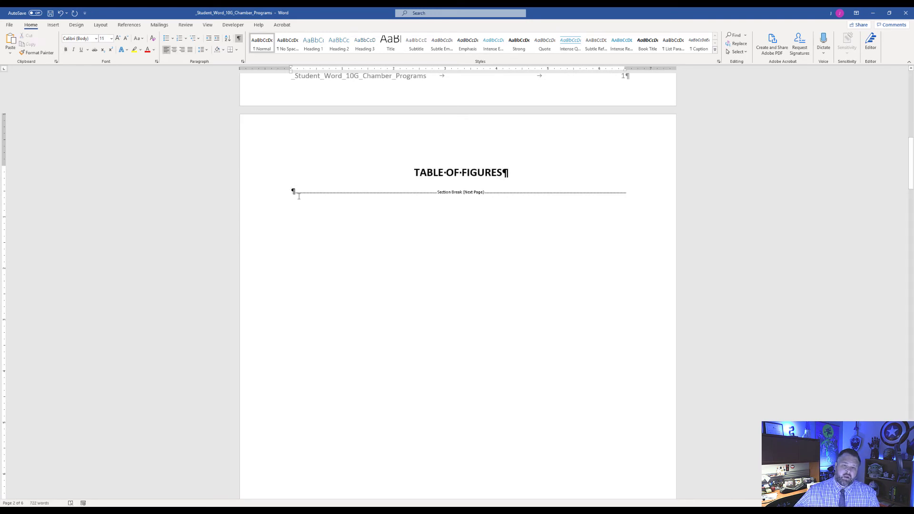
pyautogui.click(132, 26)
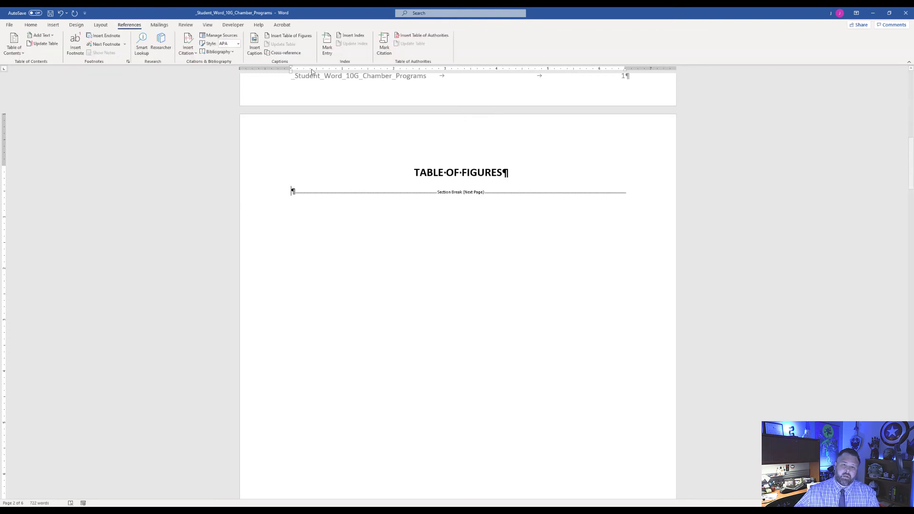
pyautogui.click(290, 36)
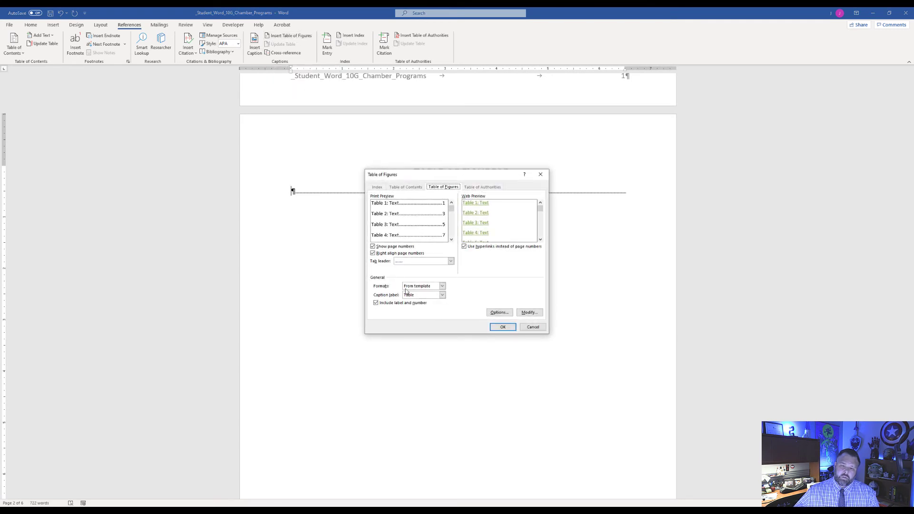
pyautogui.click(442, 286)
pyautogui.click(423, 309)
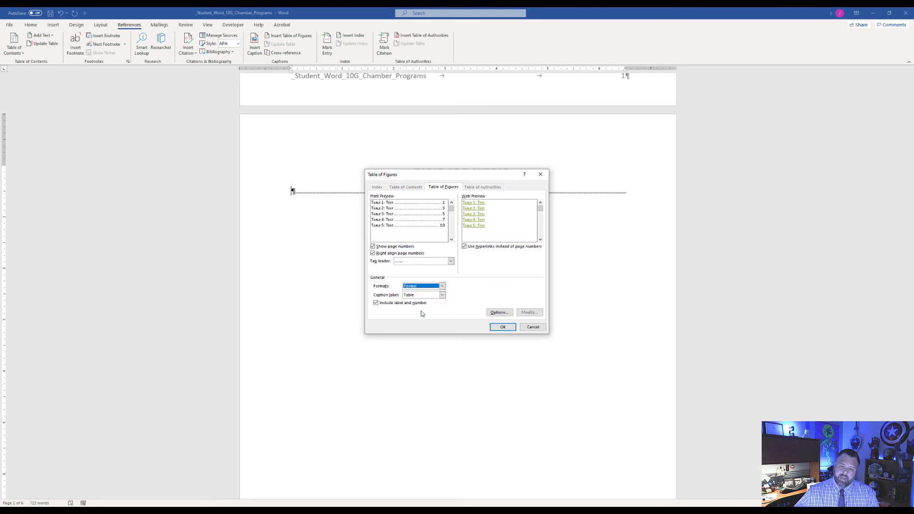
pyautogui.click(501, 327)
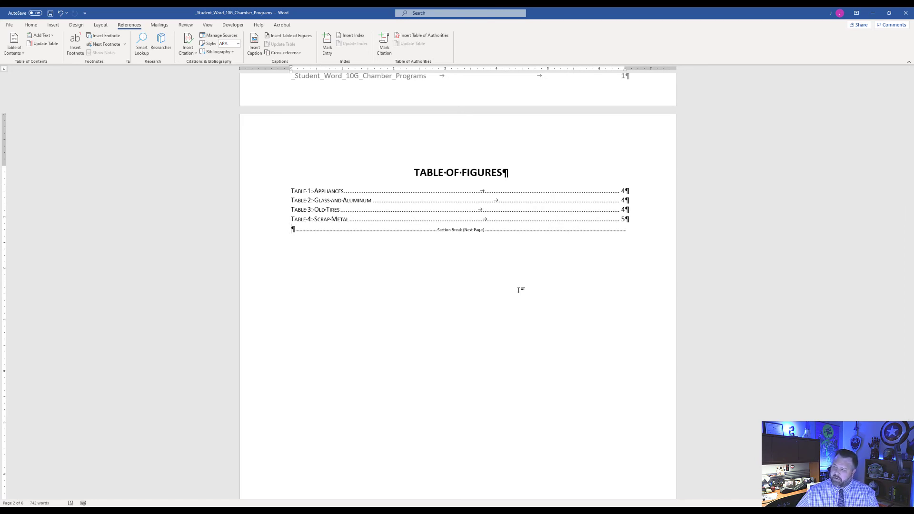
# Step: Open the footer of the table of contents page for editing
pyautogui.scroll(10, 552, 321)
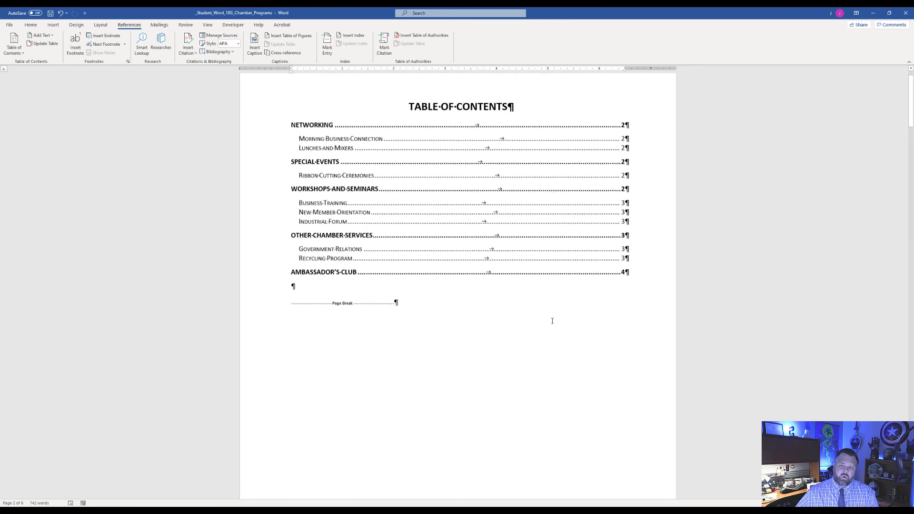
pyautogui.scroll(-5, 552, 318)
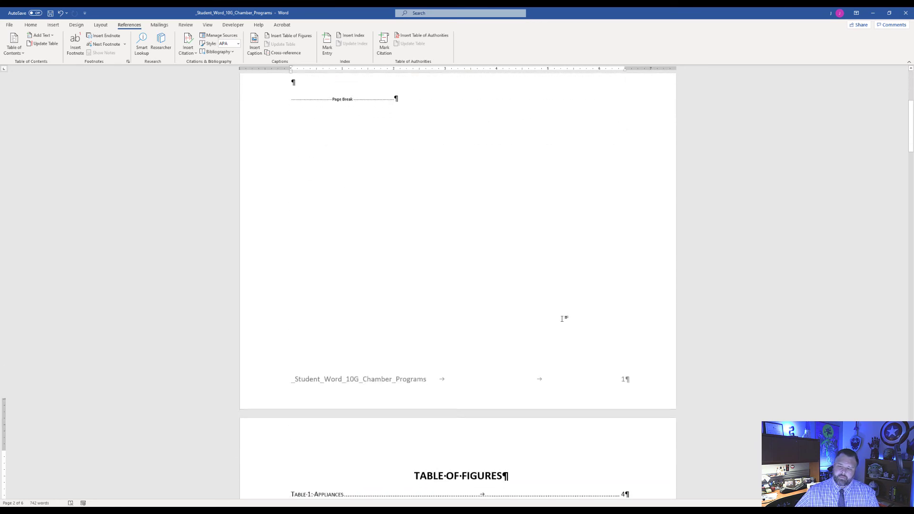
pyautogui.scroll(5, 463, 287)
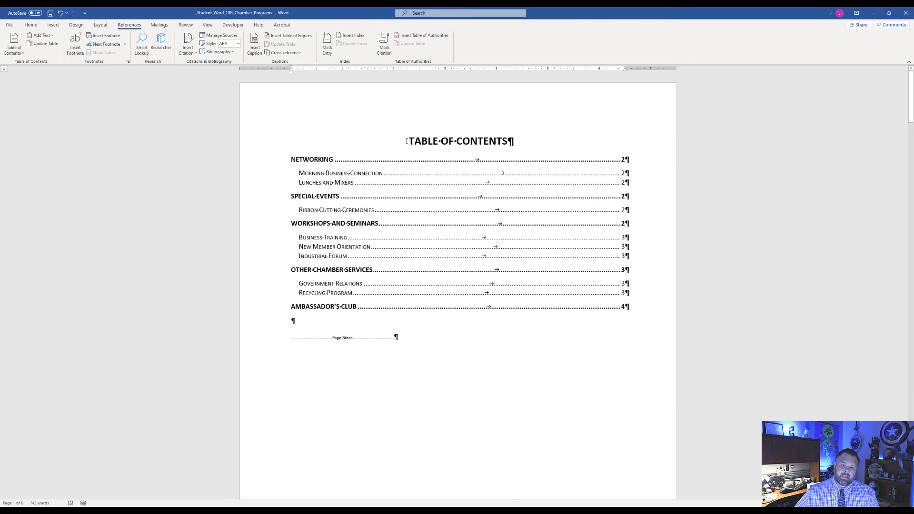
pyautogui.click(406, 141)
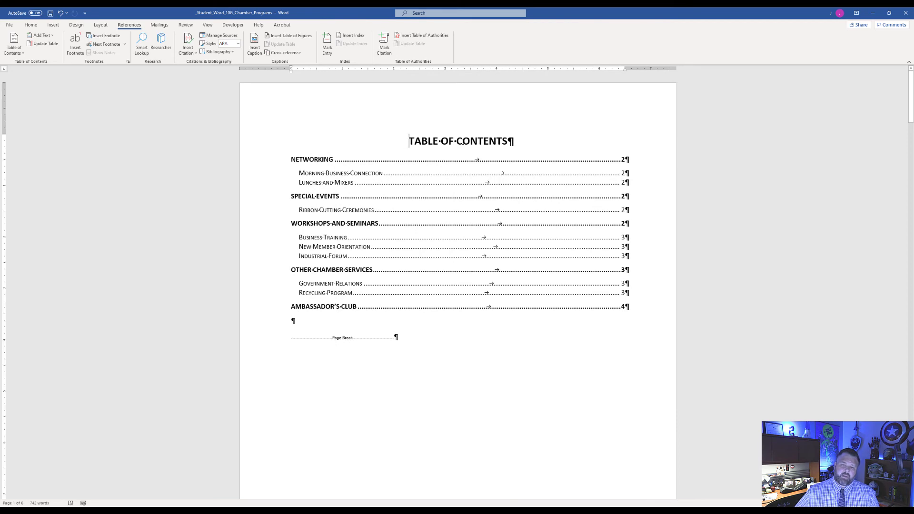
pyautogui.click(53, 25)
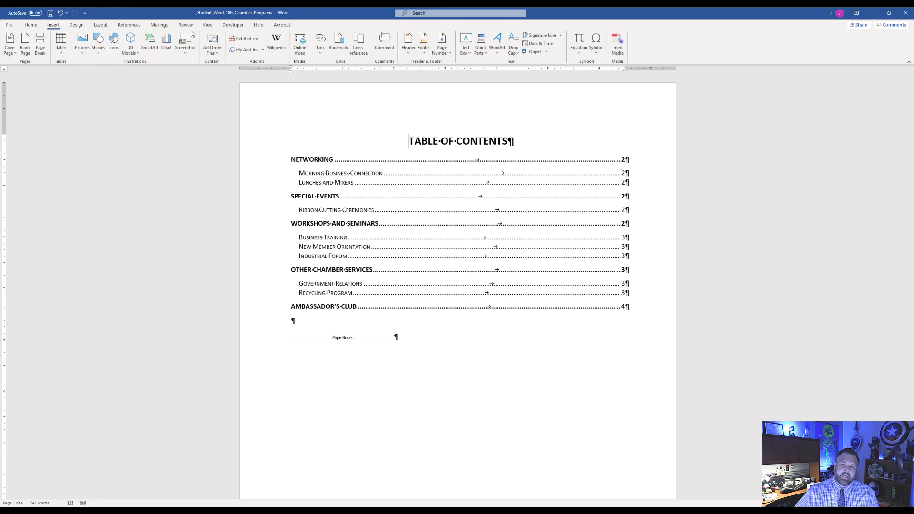
pyautogui.click(420, 51)
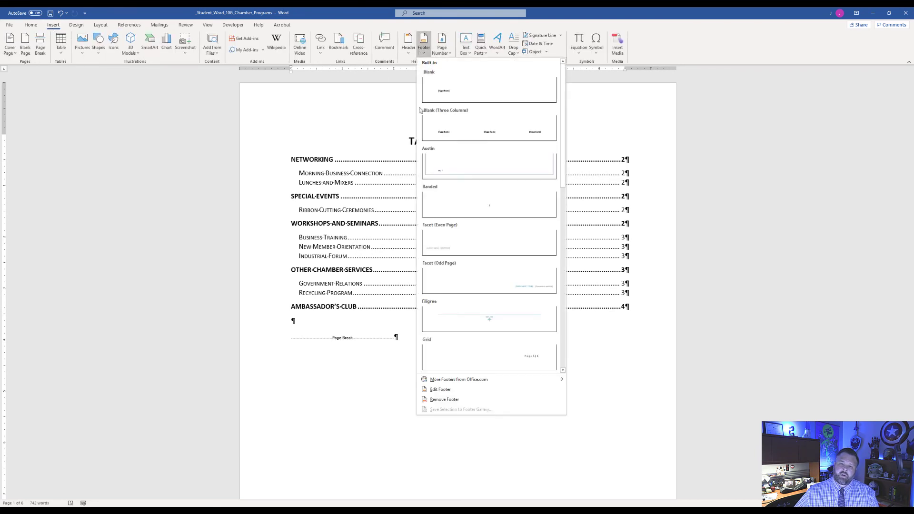
pyautogui.click(455, 393)
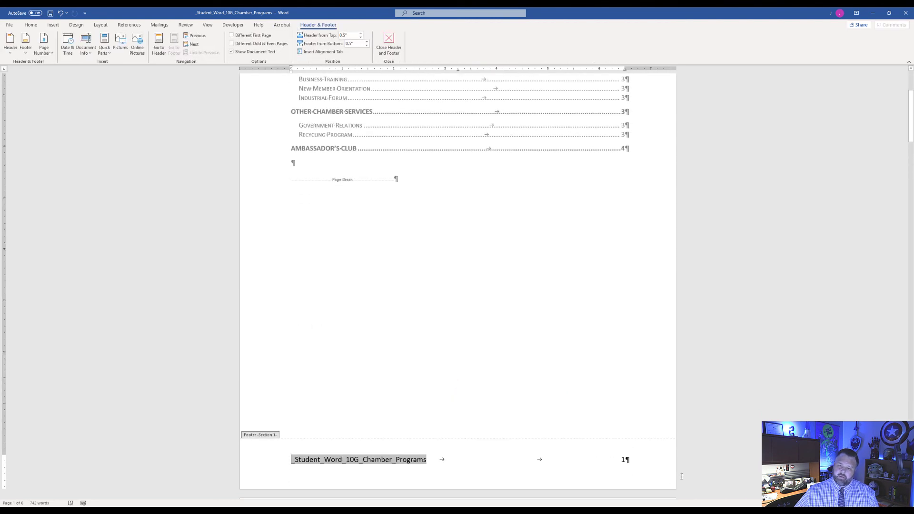
# Step: Set the number format of the Section 1 footer page number to i, ii, iii
pyautogui.click(622, 460)
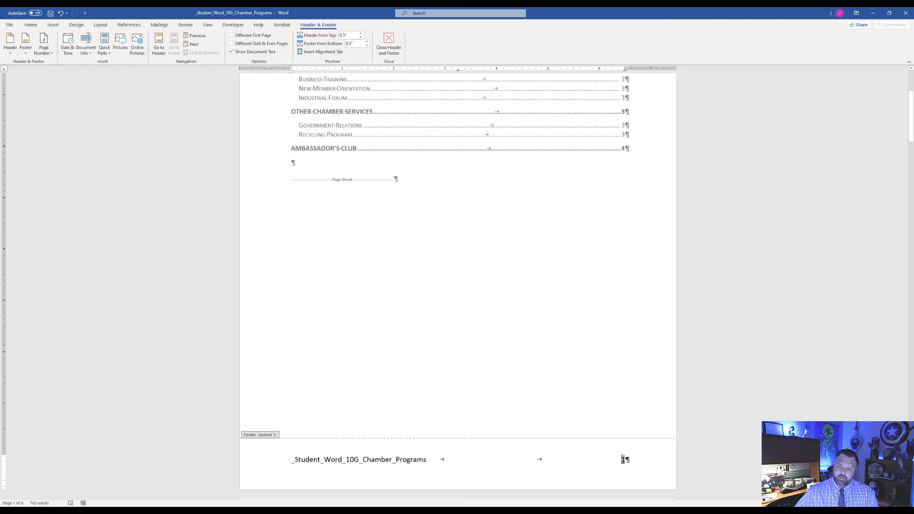
pyautogui.rightClick(623, 460)
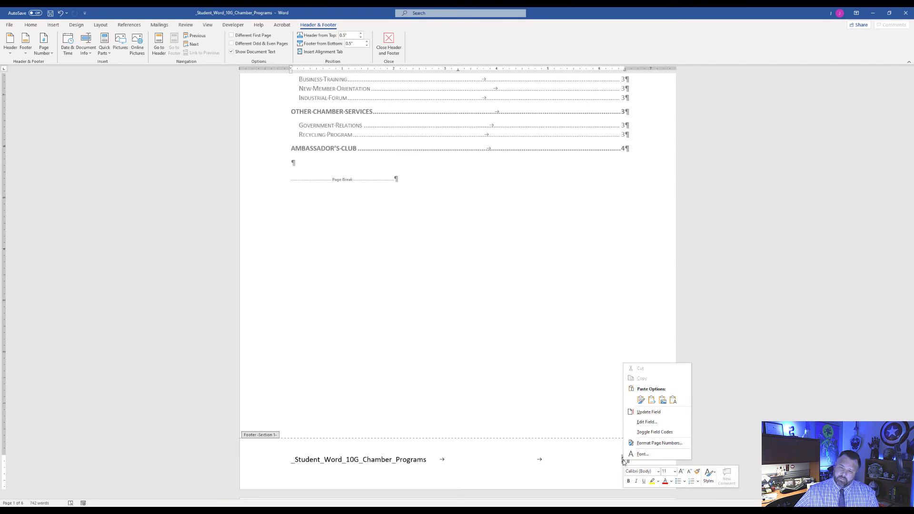
pyautogui.click(667, 444)
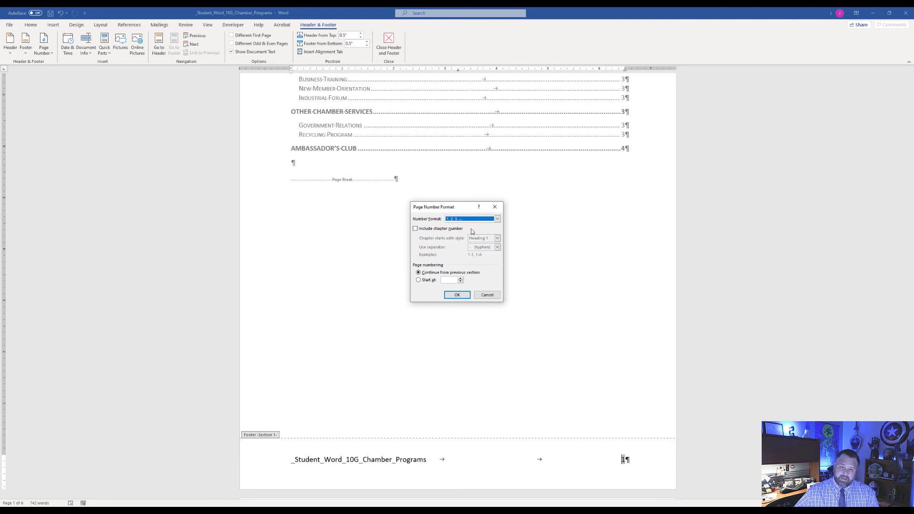
pyautogui.click(497, 219)
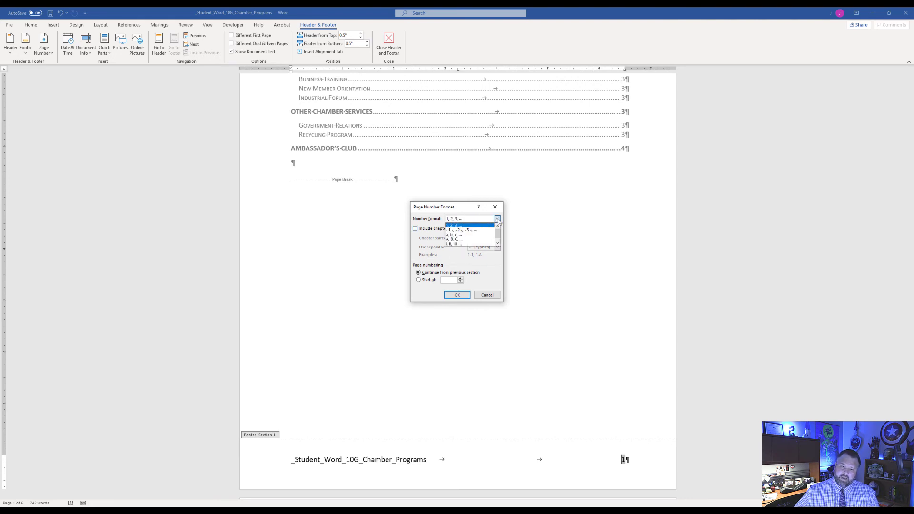
pyautogui.click(456, 243)
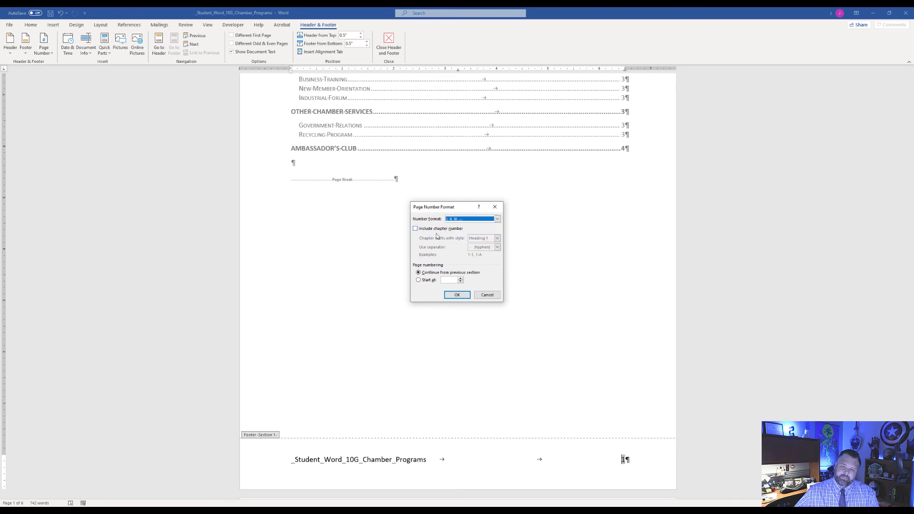
pyautogui.click(456, 295)
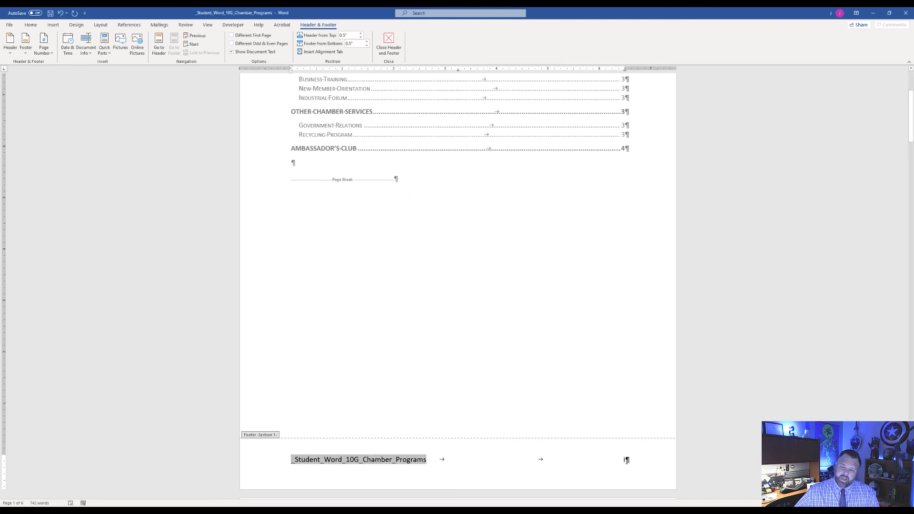
# Step: Set the page numbering of the Section 2 footer to start at 1 instead of continuing from the previous section
pyautogui.scroll(-12, 626, 460)
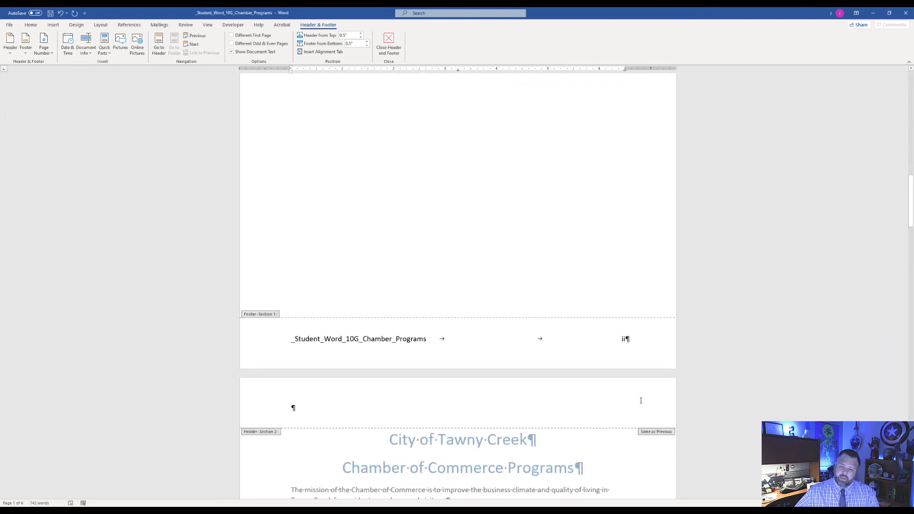
pyautogui.scroll(-15, 605, 344)
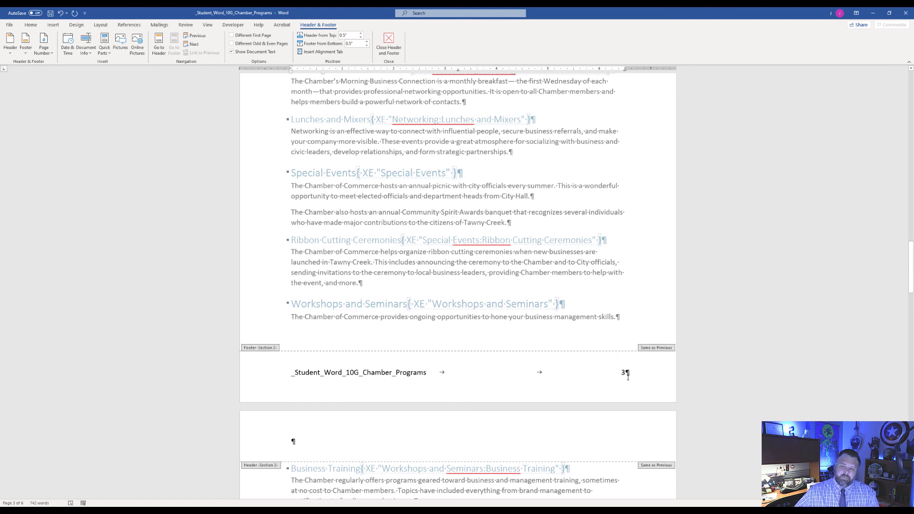
pyautogui.click(627, 374)
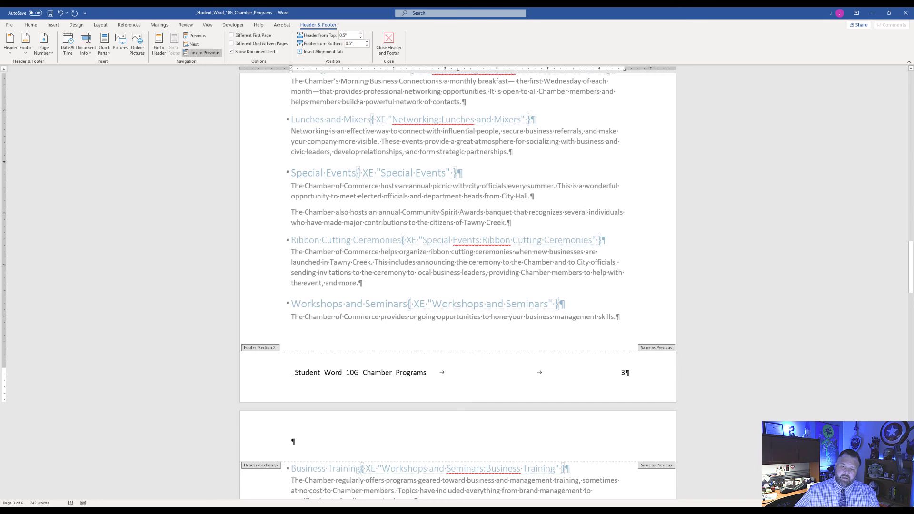
pyautogui.doubleClick(624, 372)
pyautogui.rightClick(623, 374)
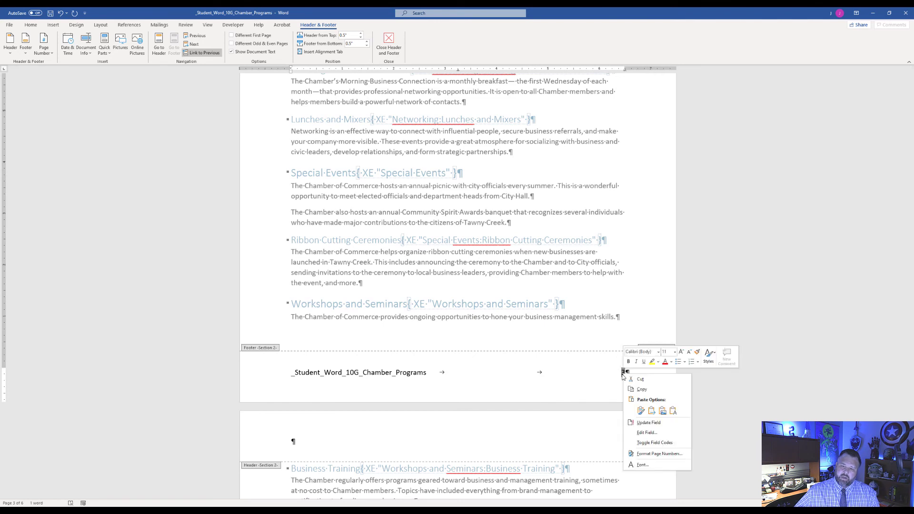
pyautogui.click(654, 454)
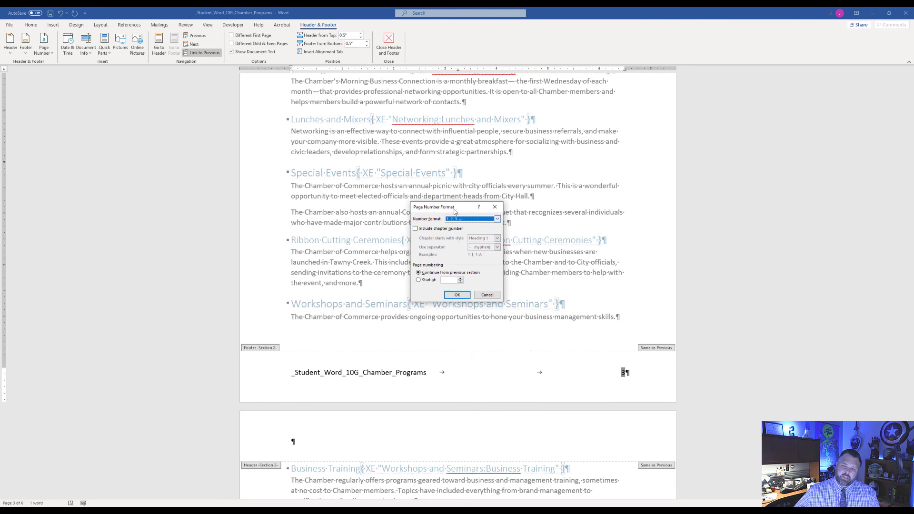
pyautogui.click(418, 281)
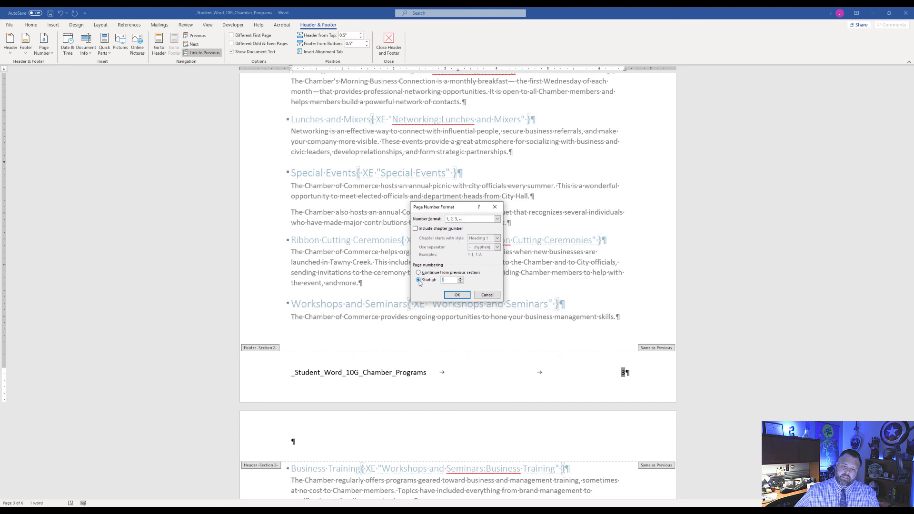
pyautogui.click(457, 295)
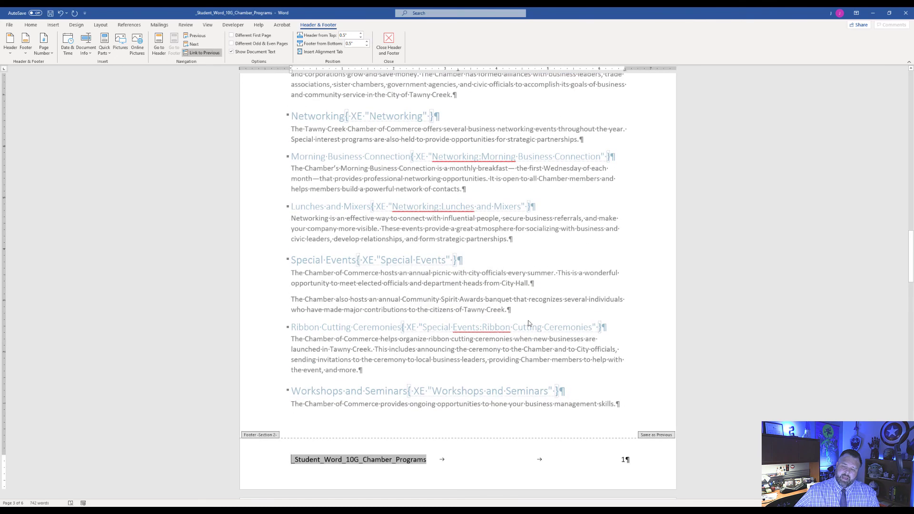
# Step: Check the footer page numbers of both sections and close header and footer editing
pyautogui.scroll(-2, 527, 324)
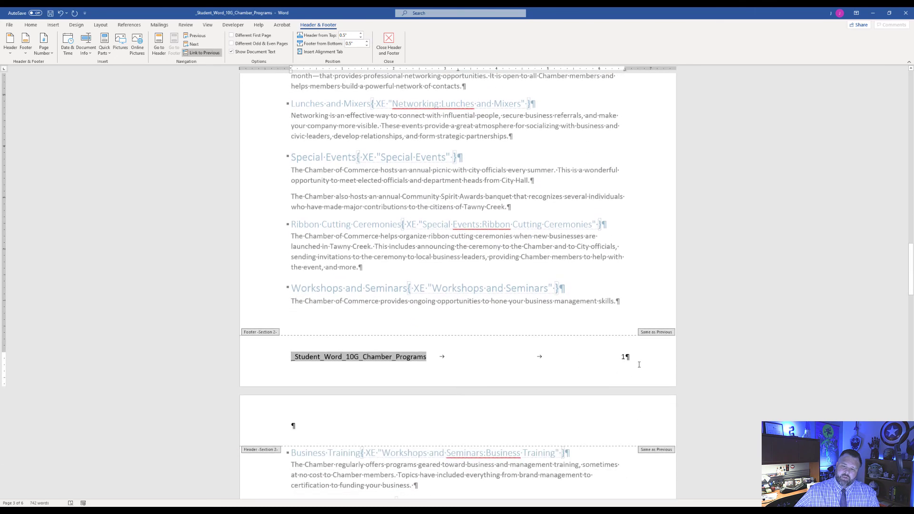
pyautogui.scroll(10, 638, 364)
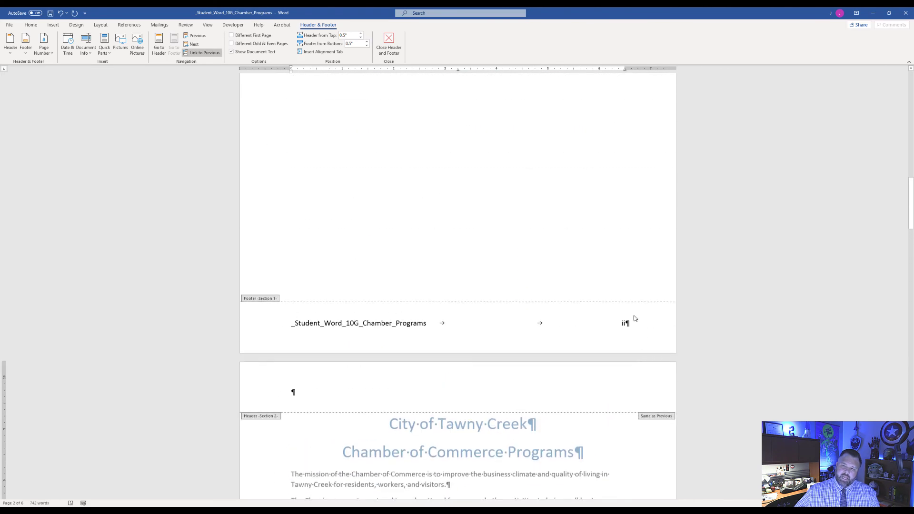
pyautogui.scroll(-10, 632, 328)
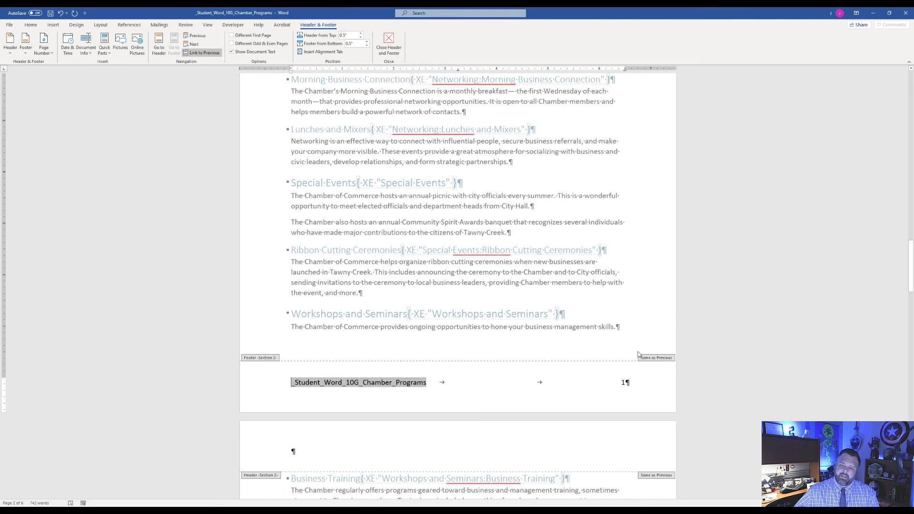
pyautogui.scroll(-15, 643, 375)
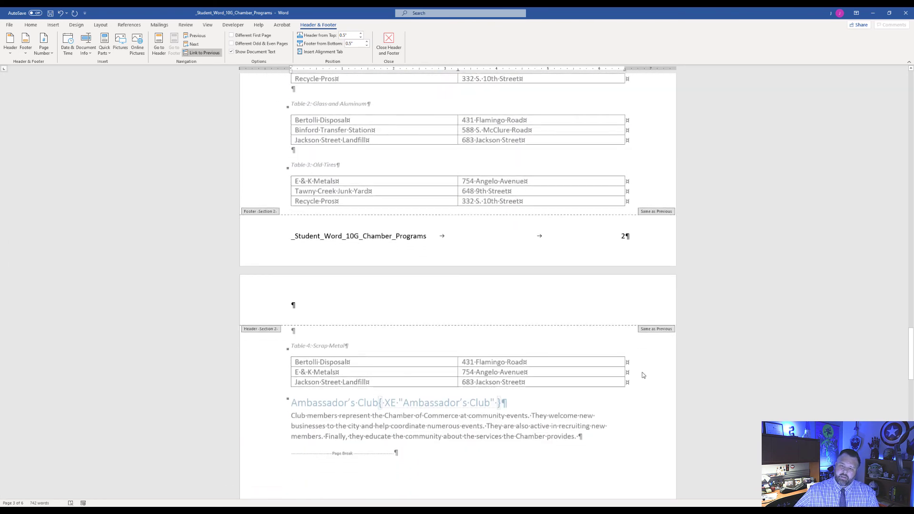
pyautogui.scroll(-15, 642, 376)
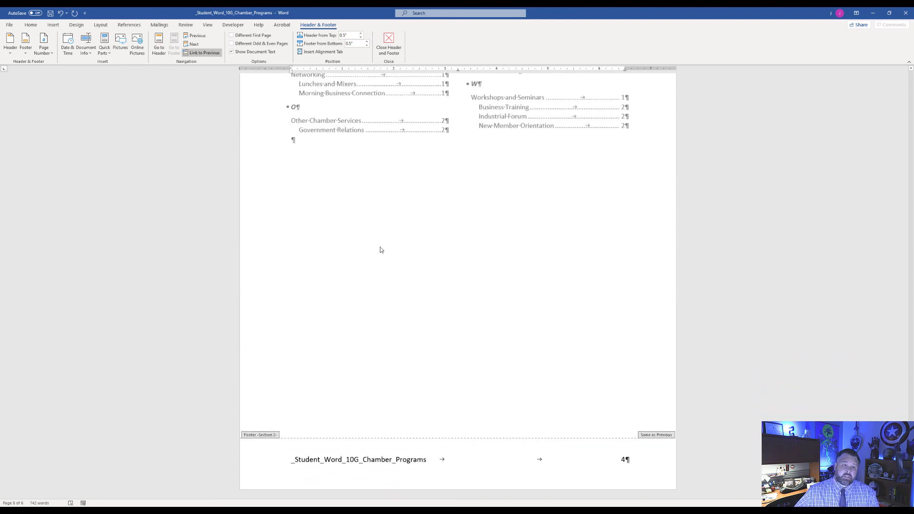
pyautogui.click(389, 43)
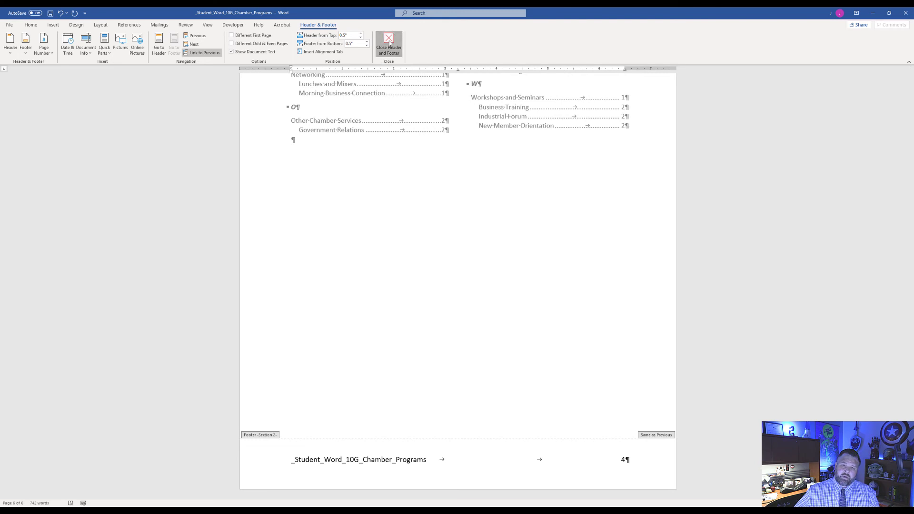
# Step: Update the table of contents on the first page, refreshing page numbers only
pyautogui.scroll(1, 471, 230)
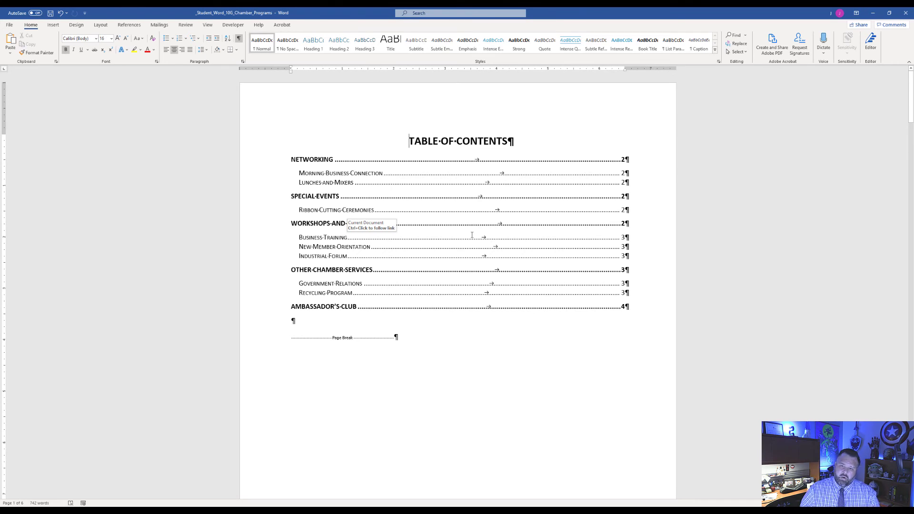
pyautogui.rightClick(460, 208)
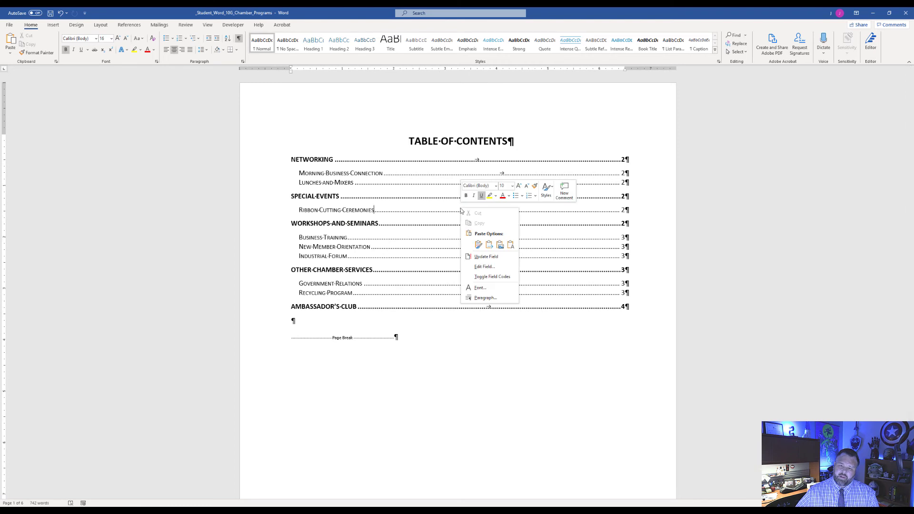
pyautogui.click(498, 257)
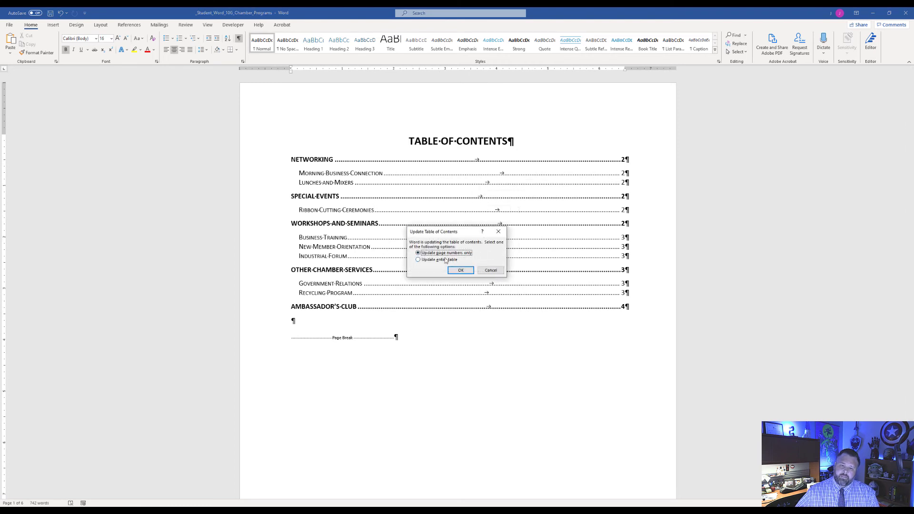
pyautogui.click(461, 269)
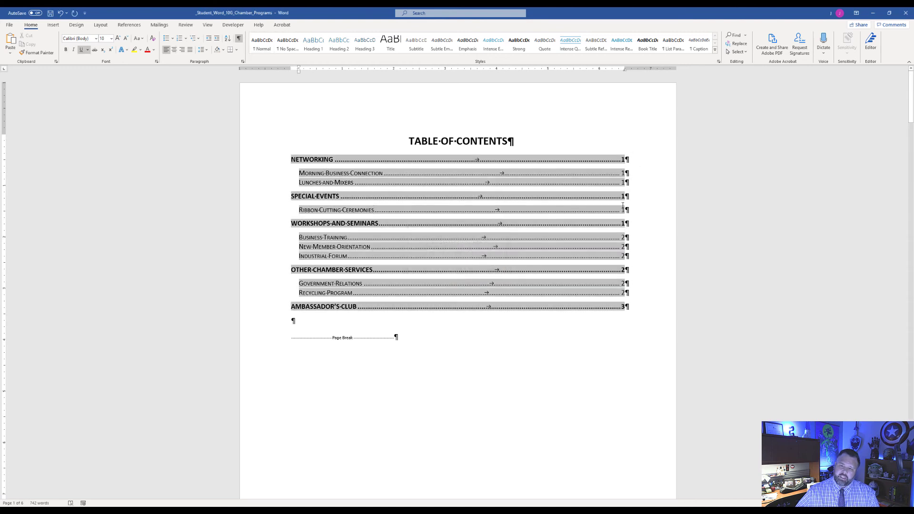
# Step: Update the table of figures, refreshing page numbers only
pyautogui.scroll(-10, 592, 260)
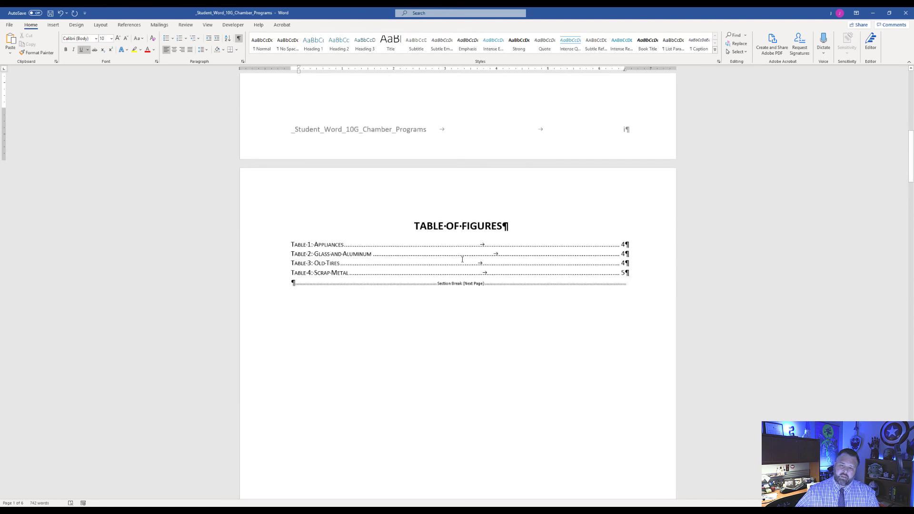
pyautogui.rightClick(462, 259)
pyautogui.click(448, 257)
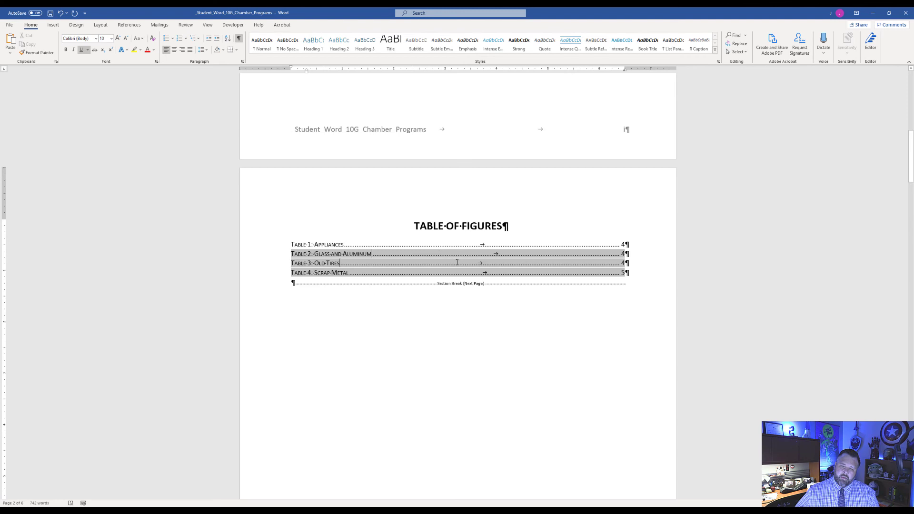
pyautogui.rightClick(456, 262)
pyautogui.click(487, 313)
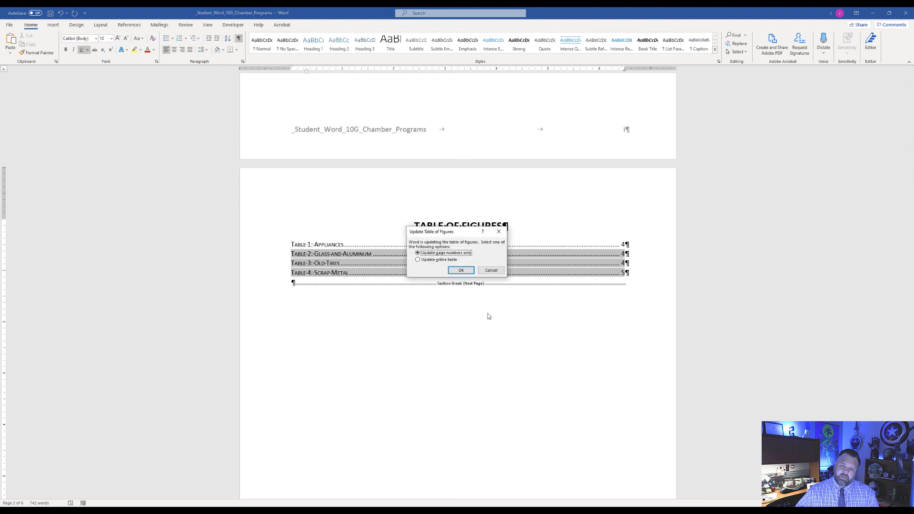
pyautogui.click(456, 272)
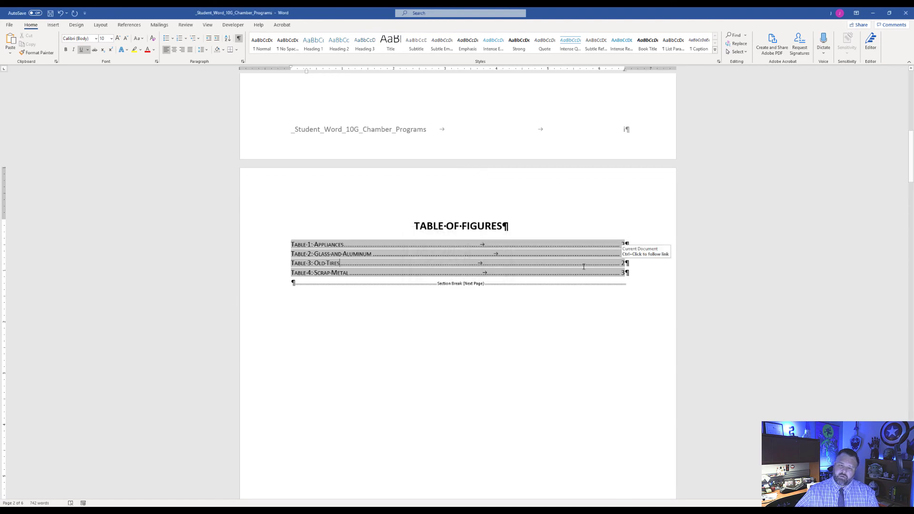
# Step: Update the index field on the last page of the document
pyautogui.scroll(-15, 583, 267)
pyautogui.scroll(-20, 583, 267)
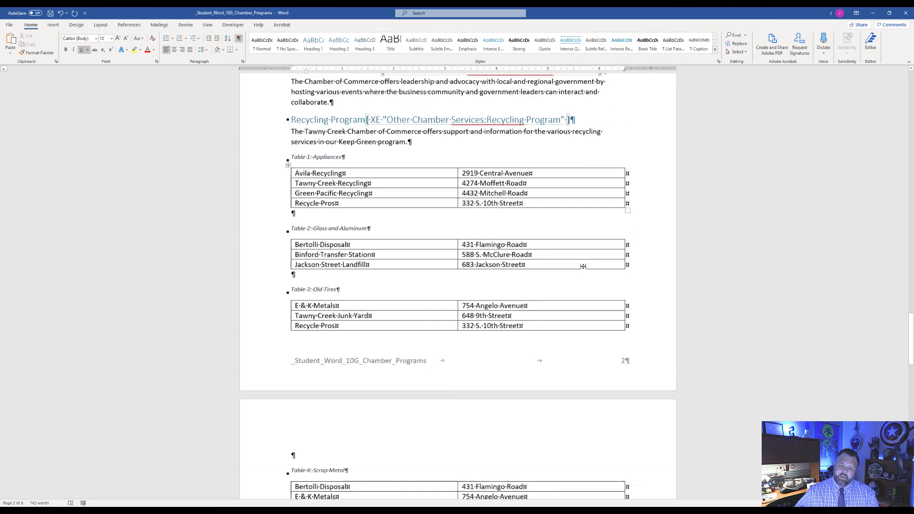
pyautogui.scroll(-5, 584, 267)
pyautogui.scroll(1, 415, 196)
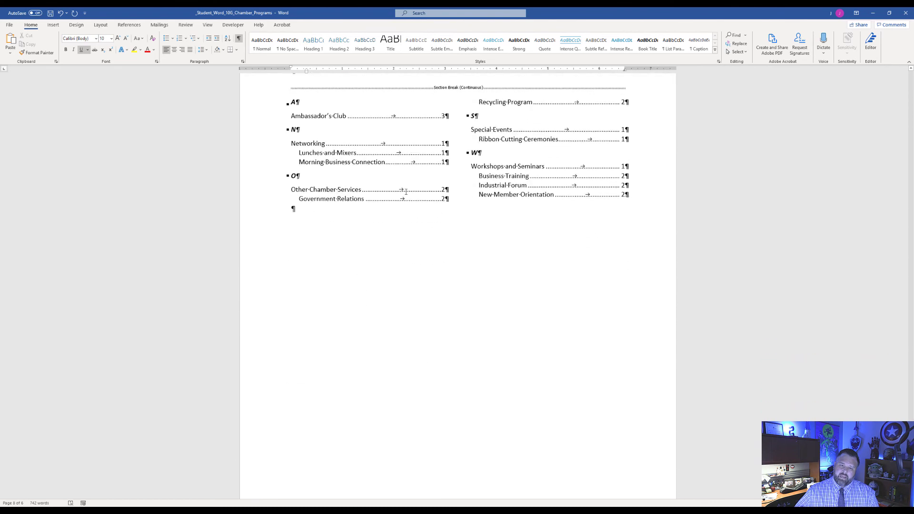
pyautogui.rightClick(422, 200)
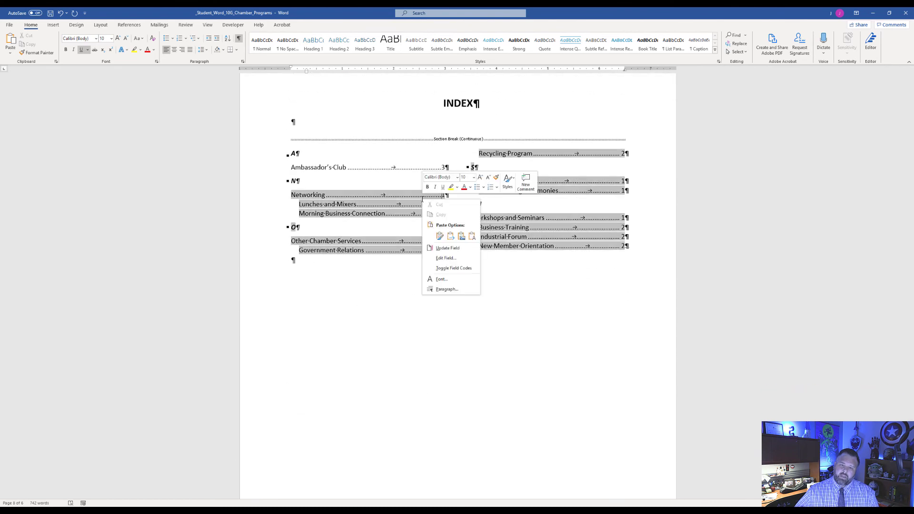
pyautogui.hotkey('ctrl', 'Home')
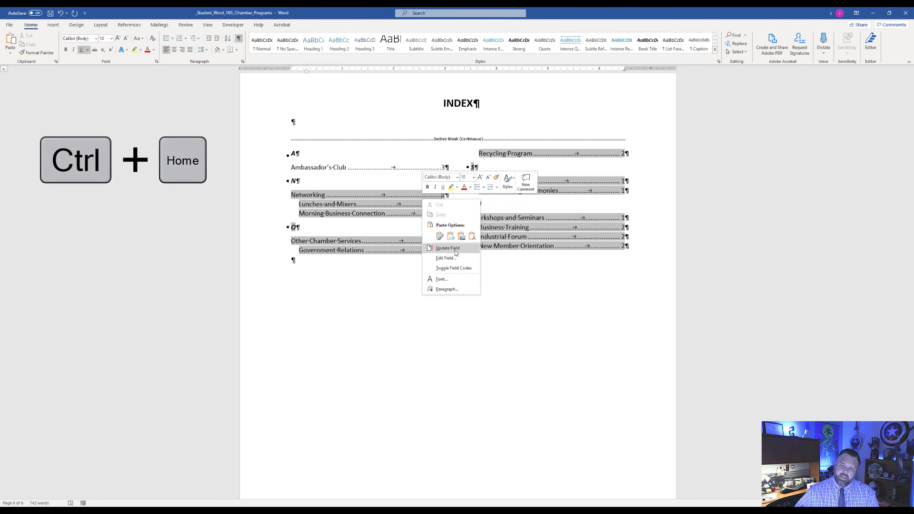
pyautogui.click(455, 251)
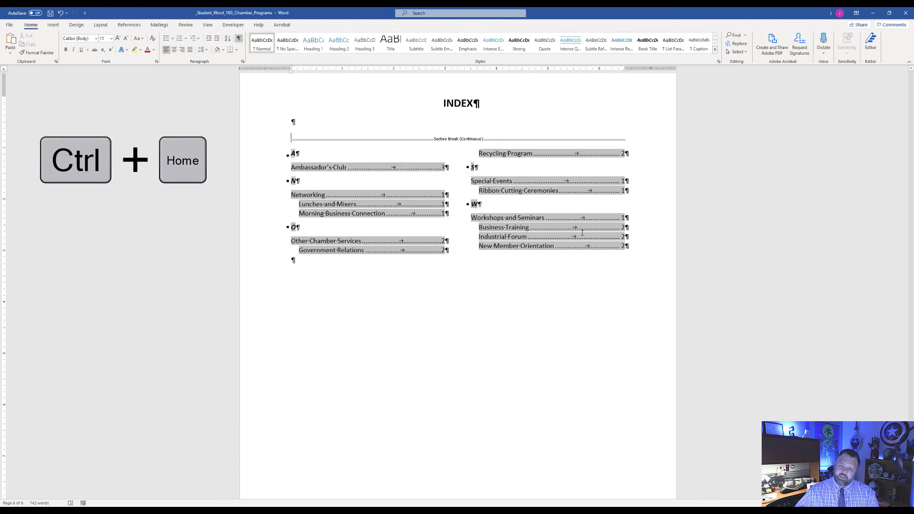
pyautogui.click(536, 247)
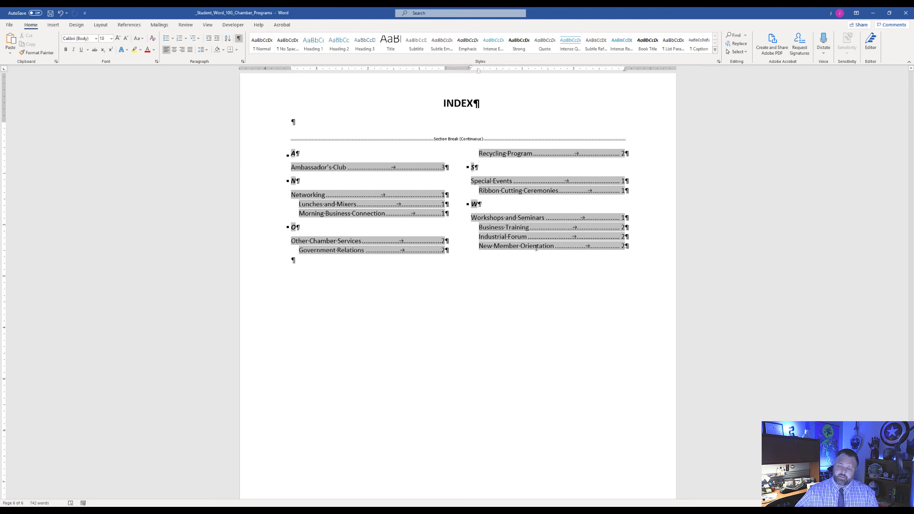
# Step: Insert the built-in Retrospect cover page at the beginning of the document
pyautogui.scroll(5, 535, 250)
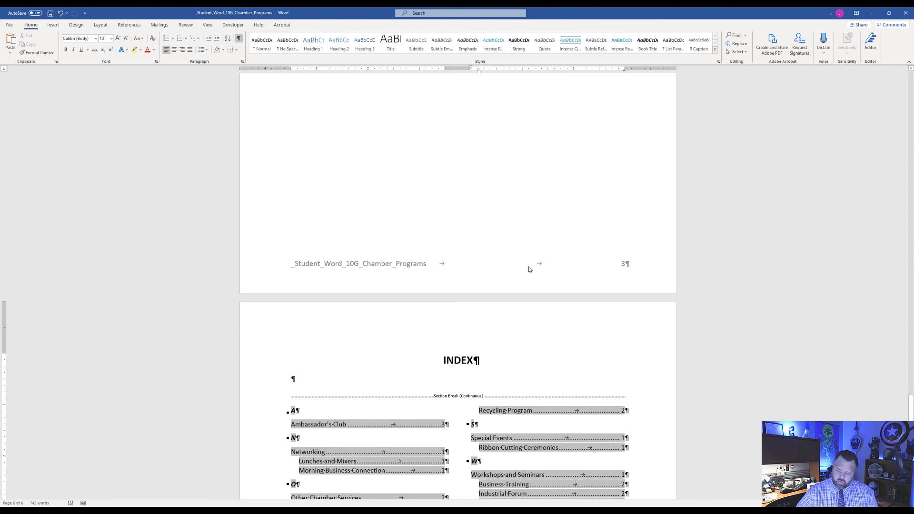
pyautogui.hotkey('ctrl', 'Home')
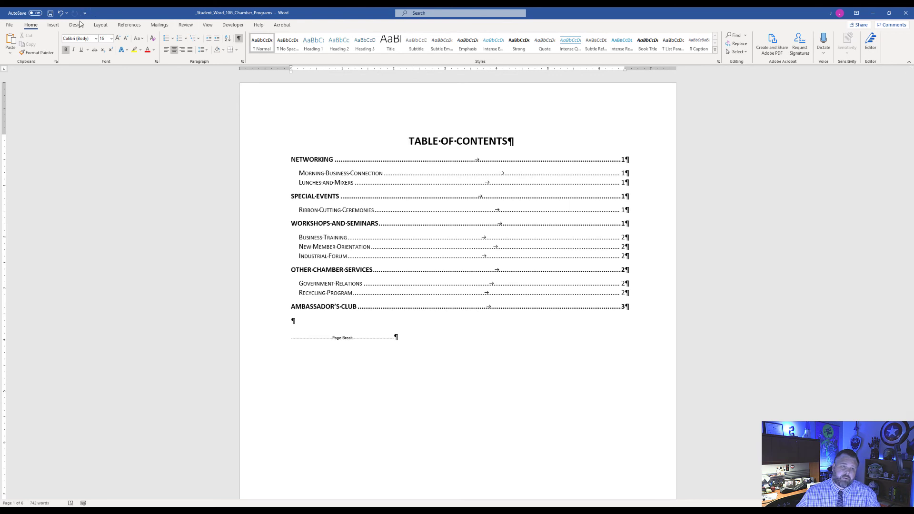
pyautogui.click(53, 26)
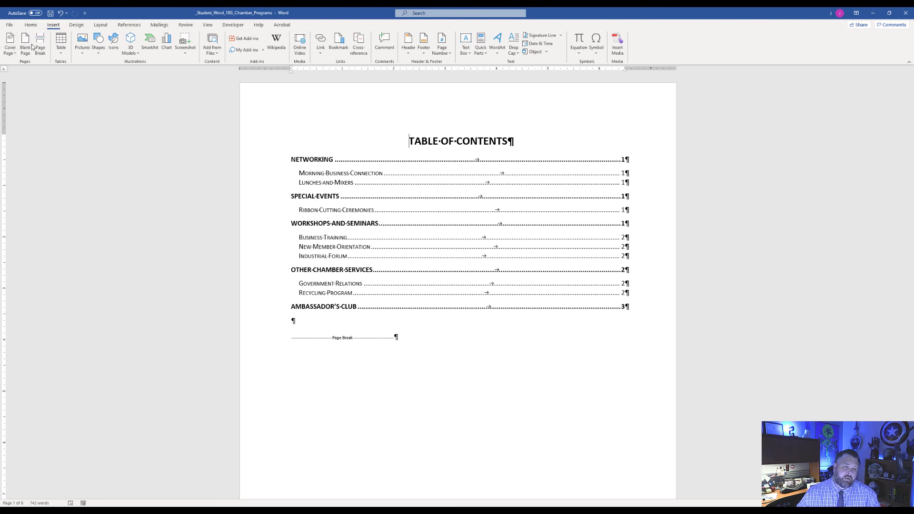
pyautogui.click(10, 47)
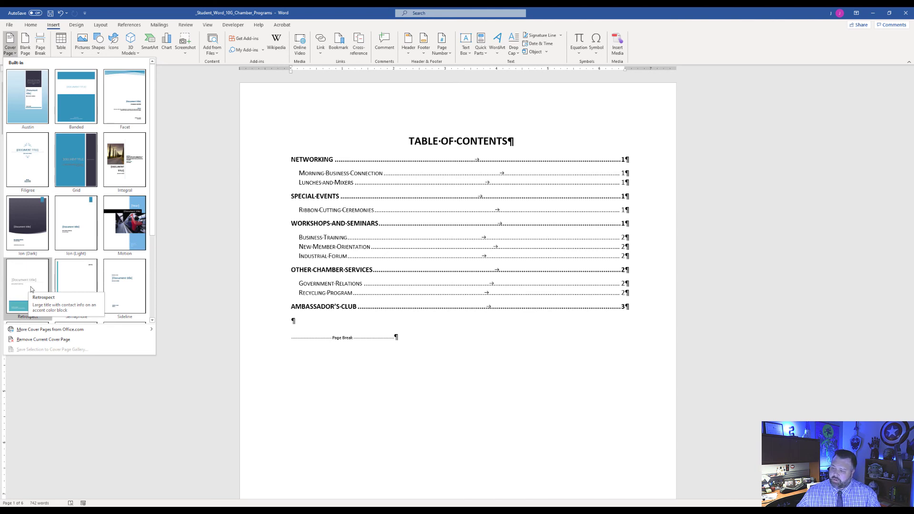
pyautogui.click(30, 288)
pyautogui.scroll(-5, 389, 344)
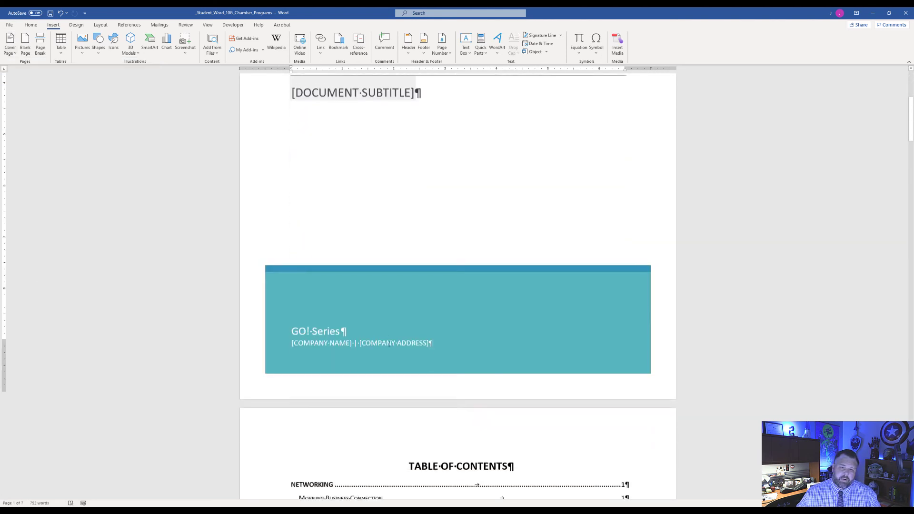
pyautogui.scroll(-3, 389, 344)
pyautogui.scroll(8, 389, 343)
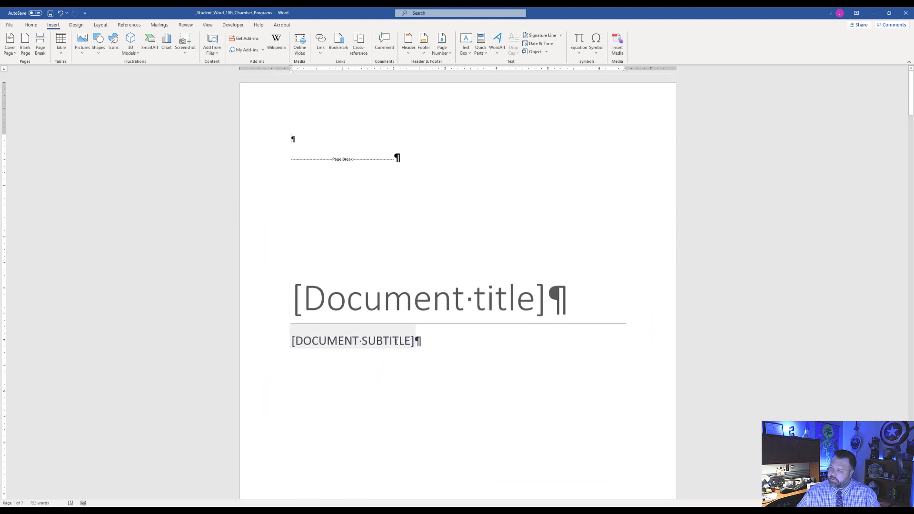
# Step: Replace the cover page's document title placeholder with "Chamber of Commerce"
pyautogui.click(401, 297)
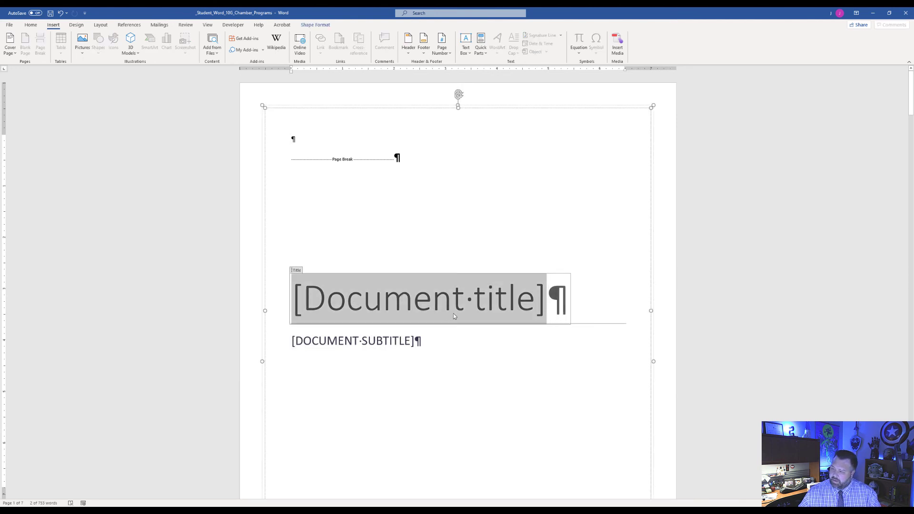
pyautogui.write('CCham')
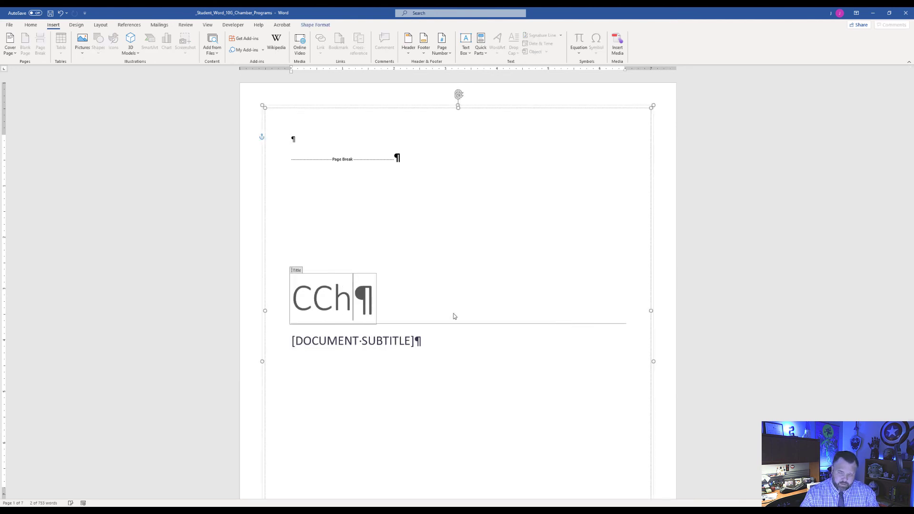
pyautogui.press('BackSpace')
pyautogui.press('BackSpace')
pyautogui.press('BackSpace')
pyautogui.press('BackSpace')
pyautogui.write('ham')
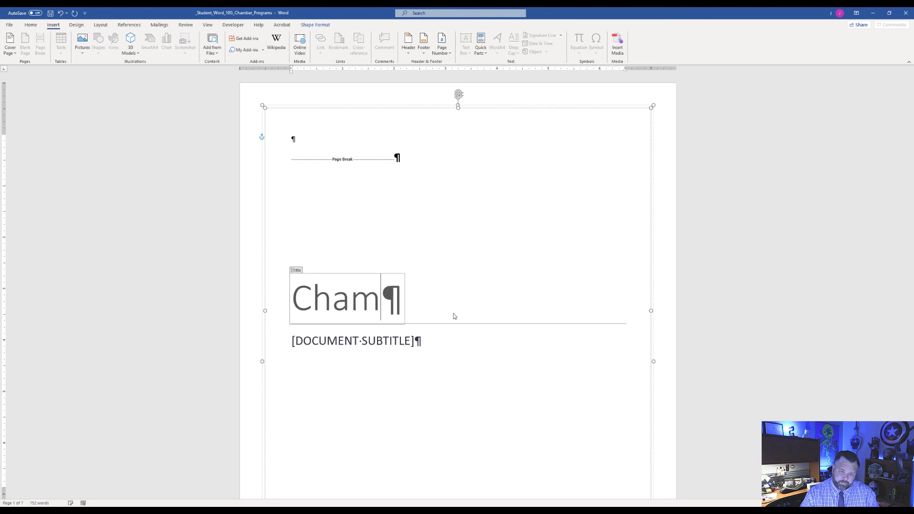
pyautogui.write('ber of Commerce')
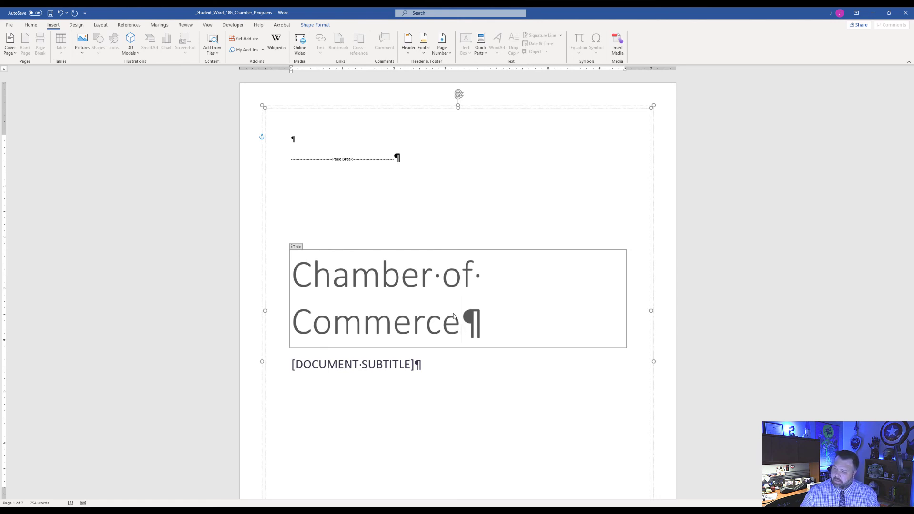
# Step: Replace the cover page's document subtitle placeholder with "Program Descriptions"
pyautogui.click(367, 363)
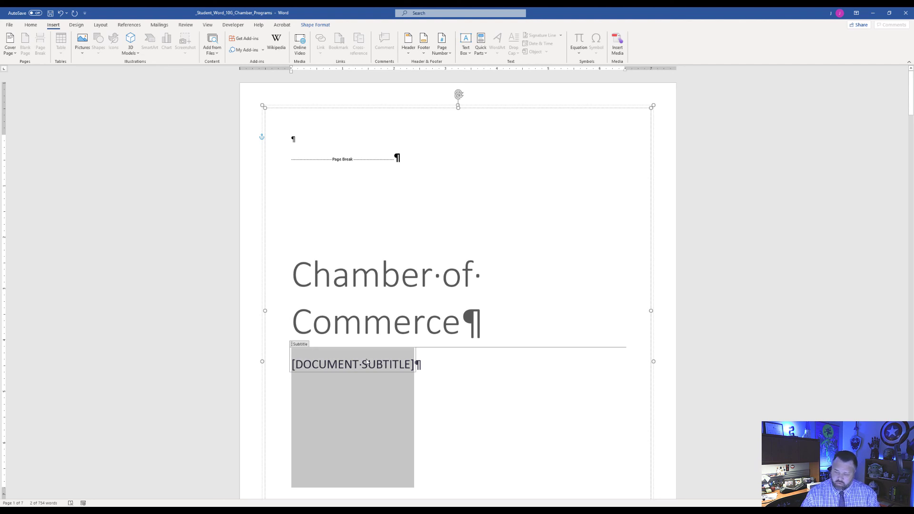
pyautogui.write('PROGRAM ')
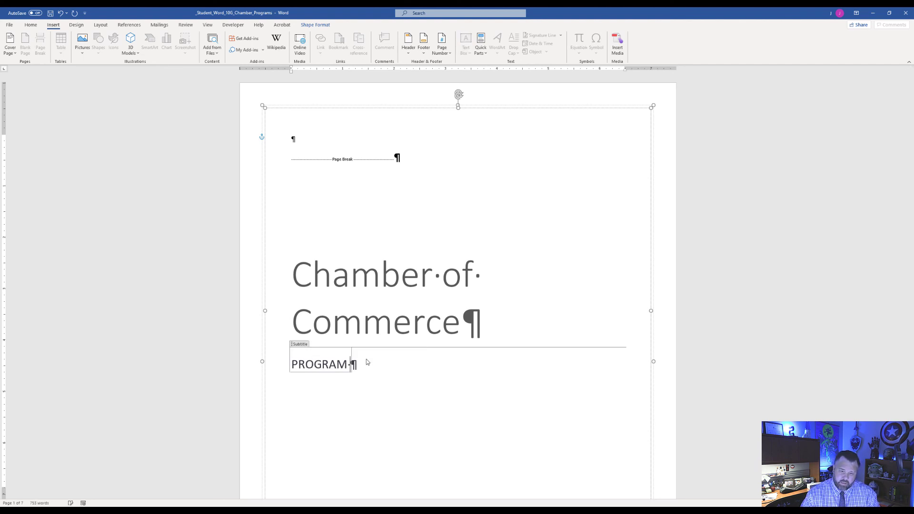
pyautogui.write('DESCRIPTIO')
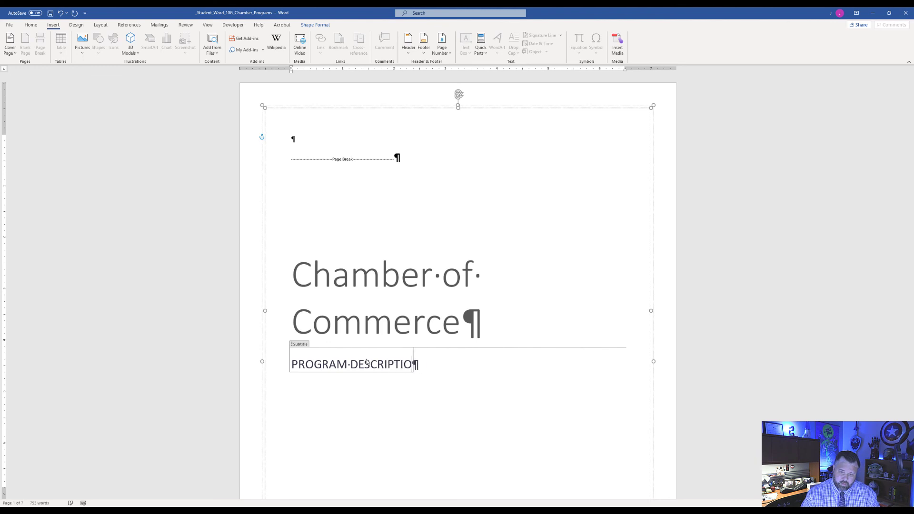
pyautogui.write('NS')
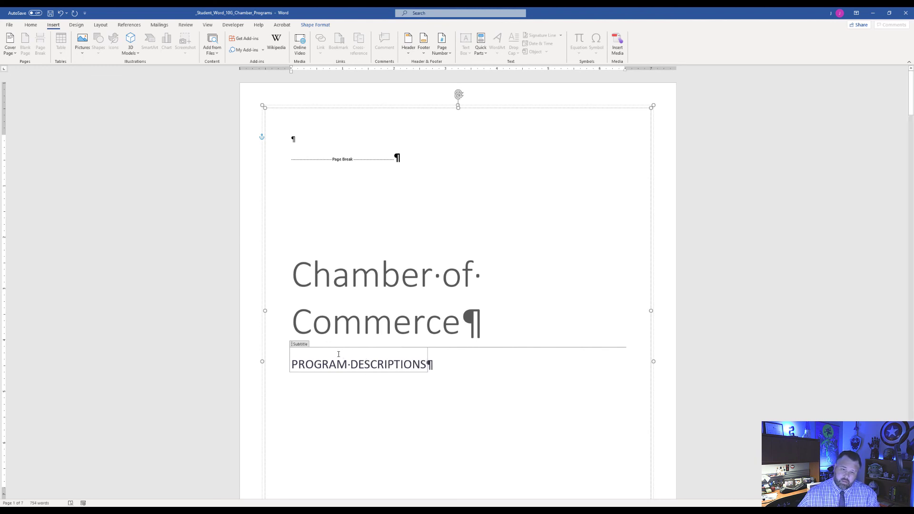
pyautogui.rightClick(379, 365)
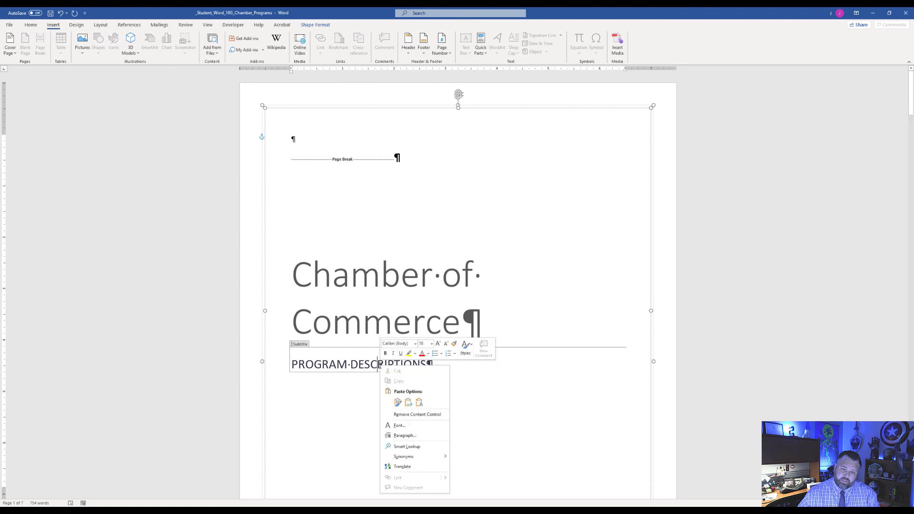
pyautogui.press('Escape')
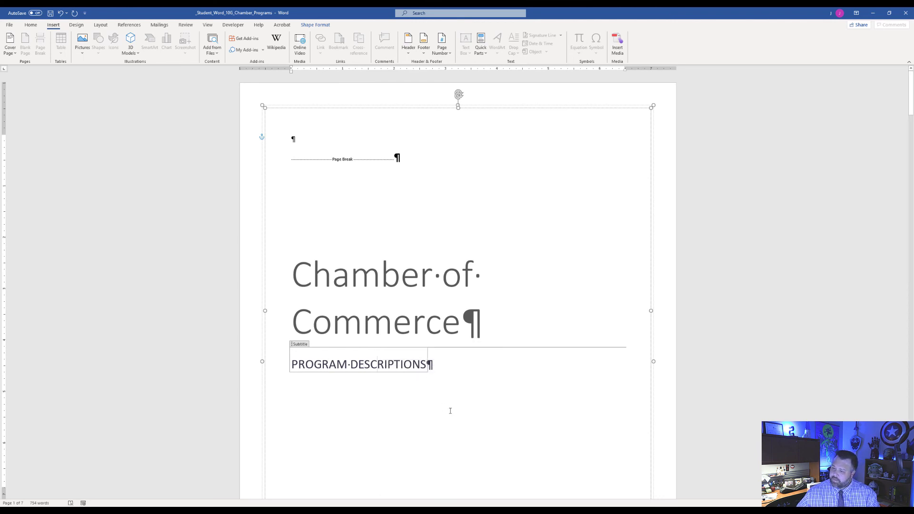
# Step: Delete the teal box holding the author, company name and company address from the bottom of the cover page
pyautogui.scroll(-5, 450, 410)
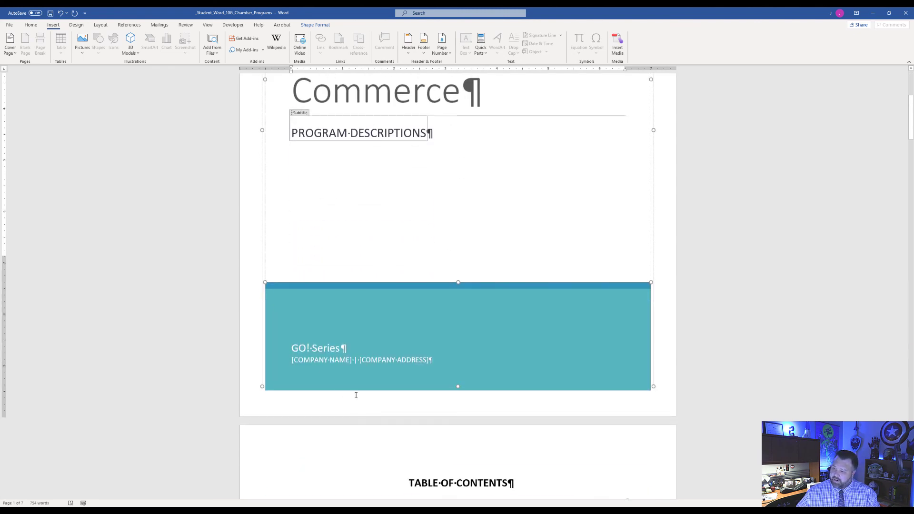
pyautogui.click(515, 376)
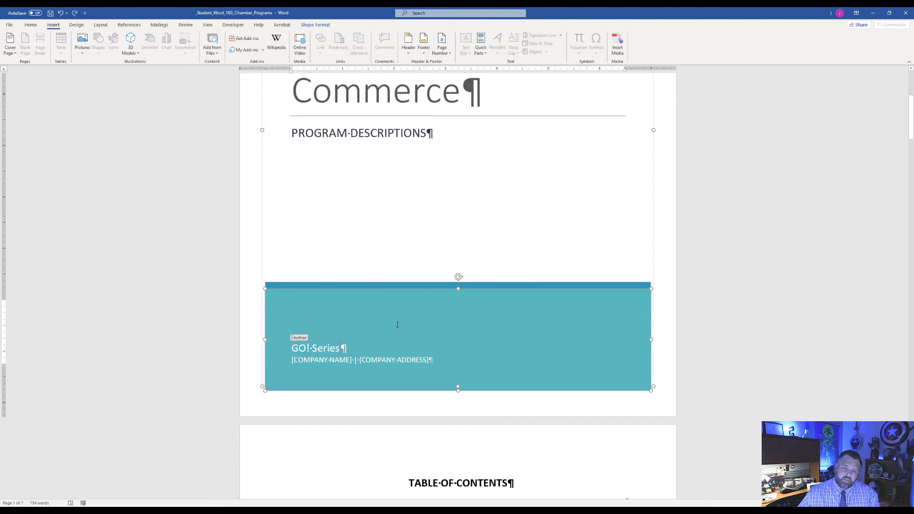
pyautogui.click(266, 288)
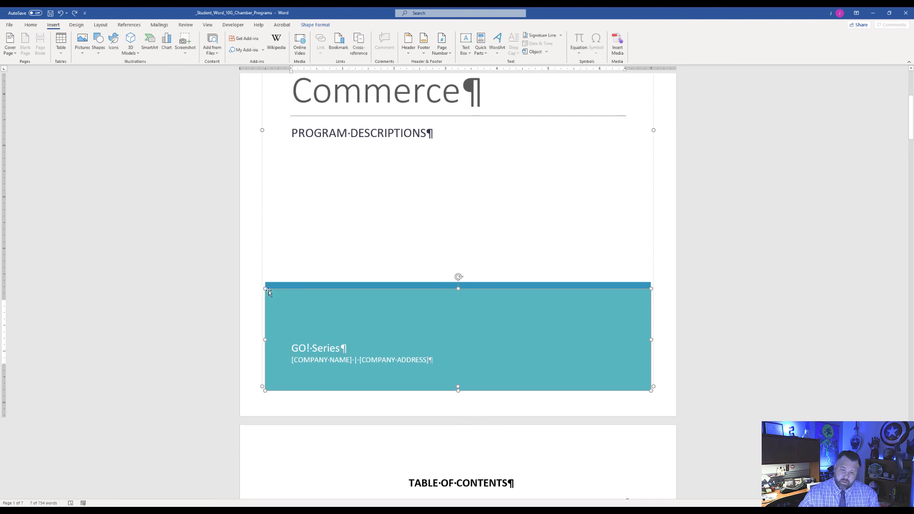
pyautogui.press('Delete')
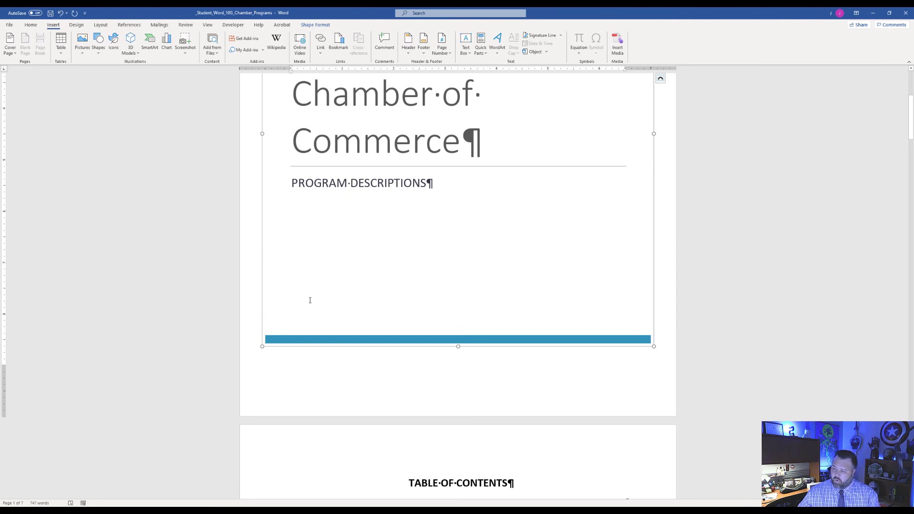
pyautogui.scroll(4, 404, 292)
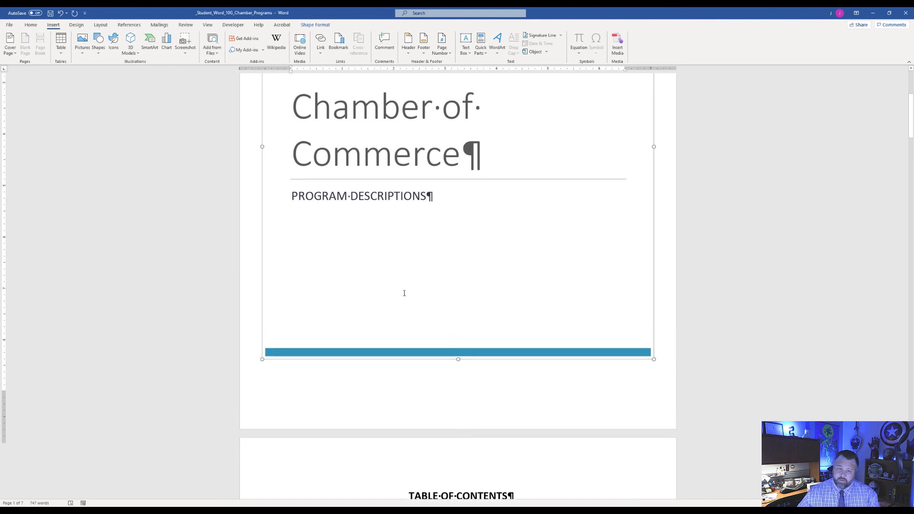
pyautogui.scroll(-2, 404, 292)
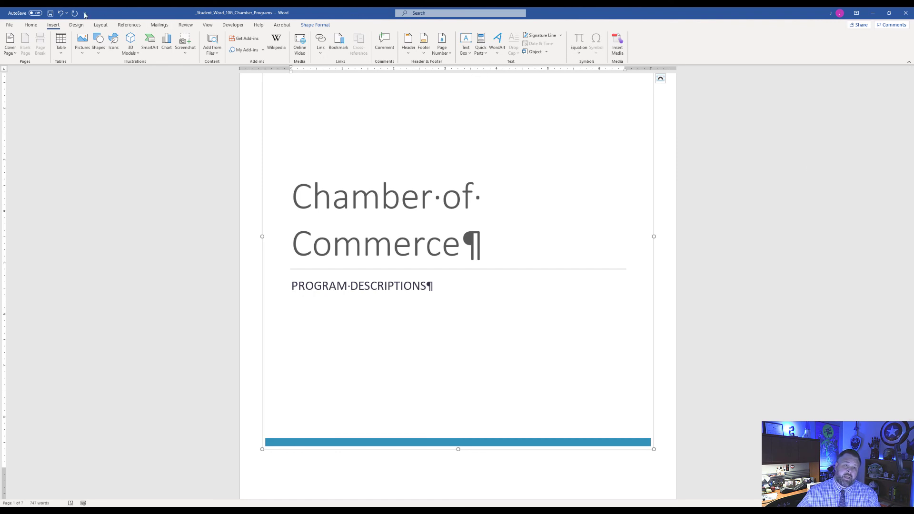
# Step: Apply the built-in DRAFT 2 horizontal watermark to the document
pyautogui.click(76, 26)
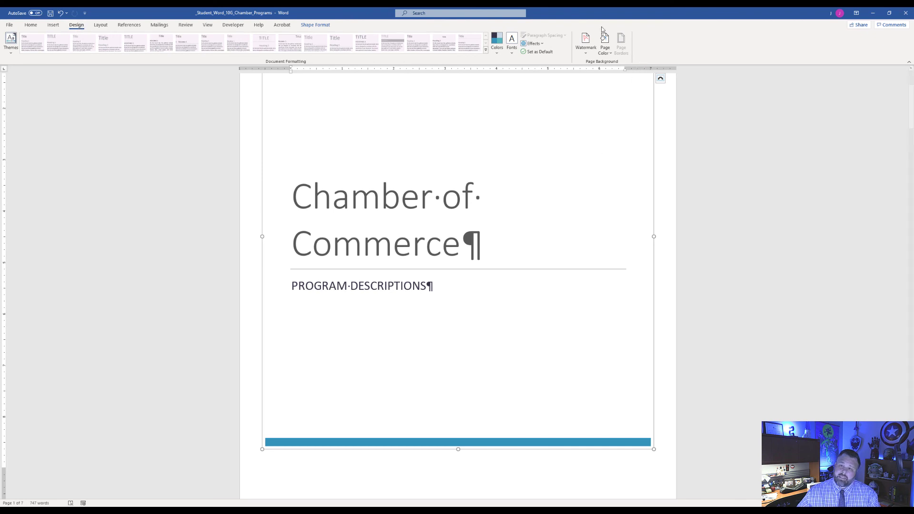
pyautogui.click(584, 52)
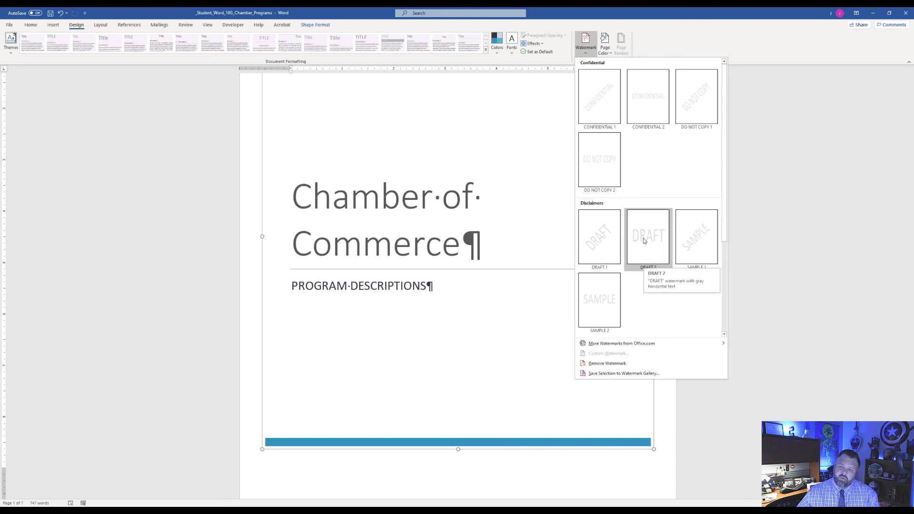
pyautogui.click(643, 241)
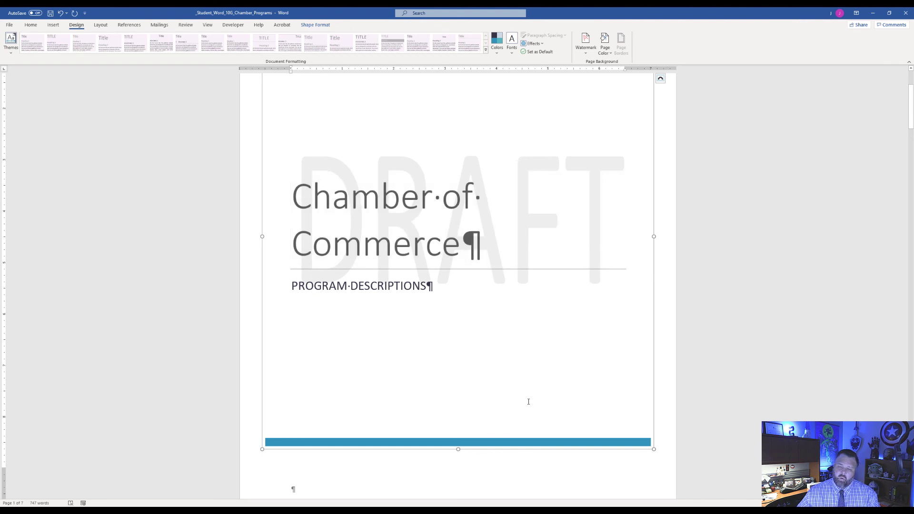
pyautogui.scroll(3, 503, 383)
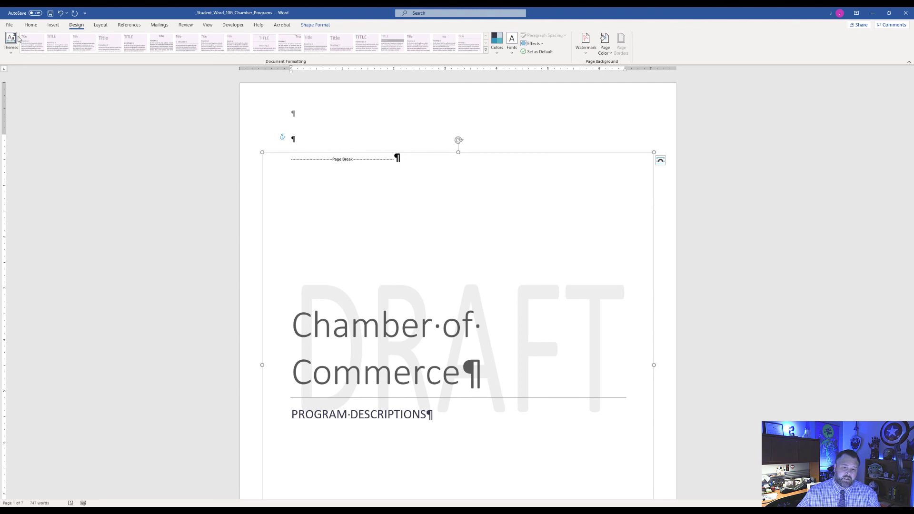
# Step: Show all document properties and add the tag "chamber programs"
pyautogui.click(8, 26)
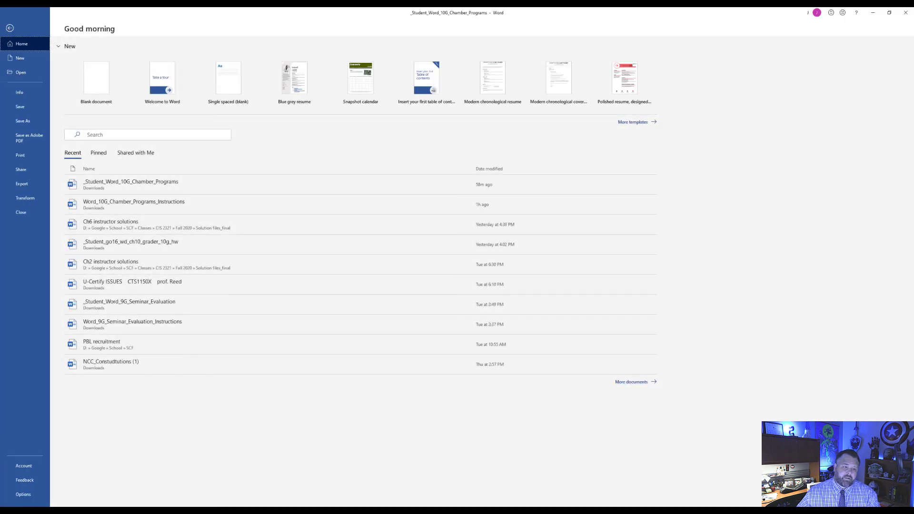
pyautogui.click(24, 92)
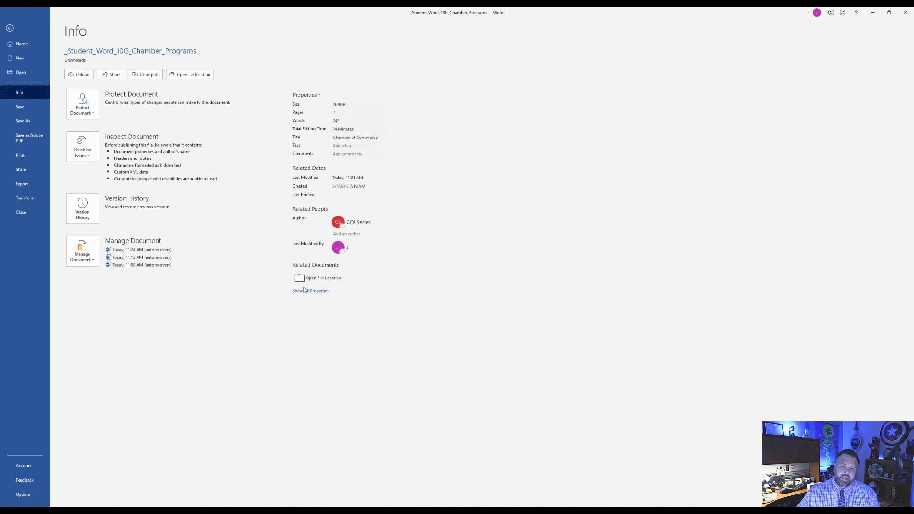
pyautogui.click(313, 292)
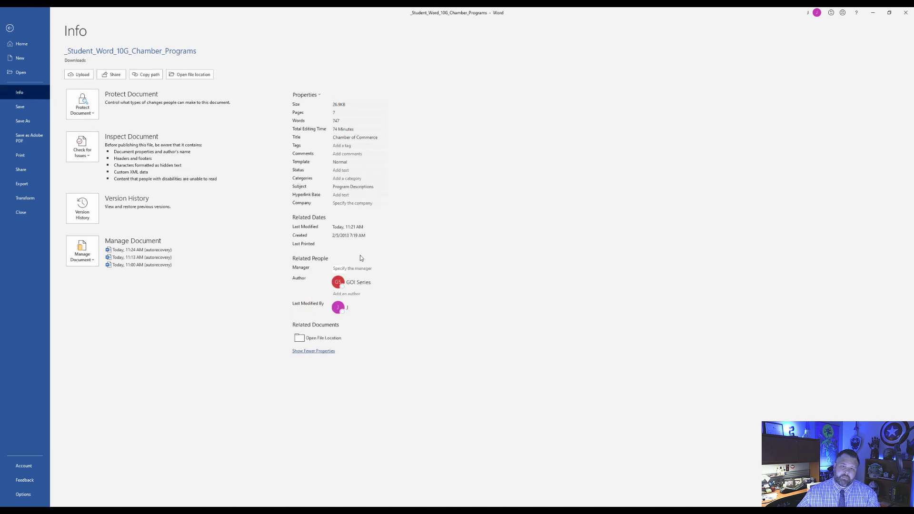
pyautogui.click(337, 146)
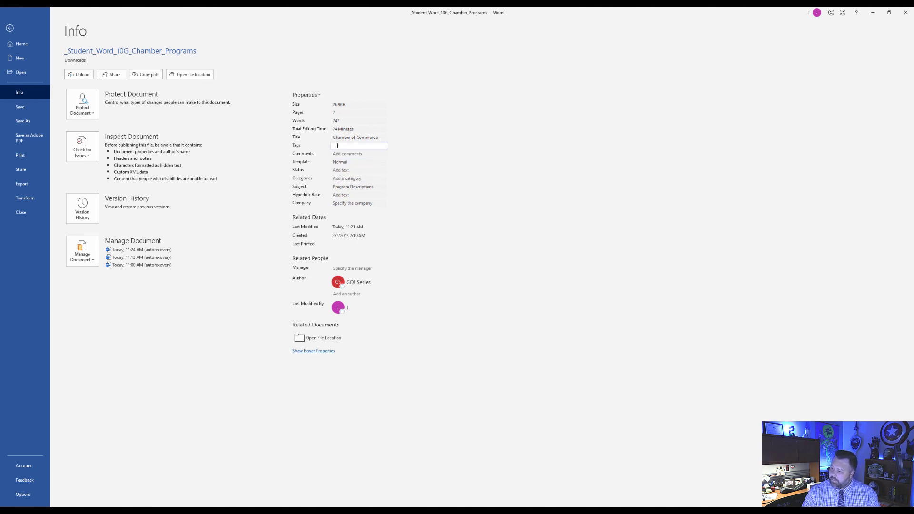
pyautogui.write('ch')
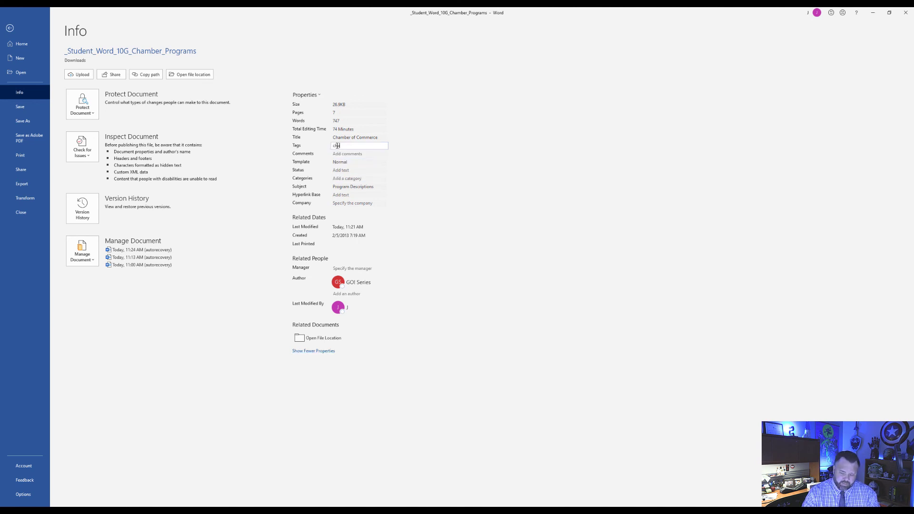
pyautogui.write('amber programs')
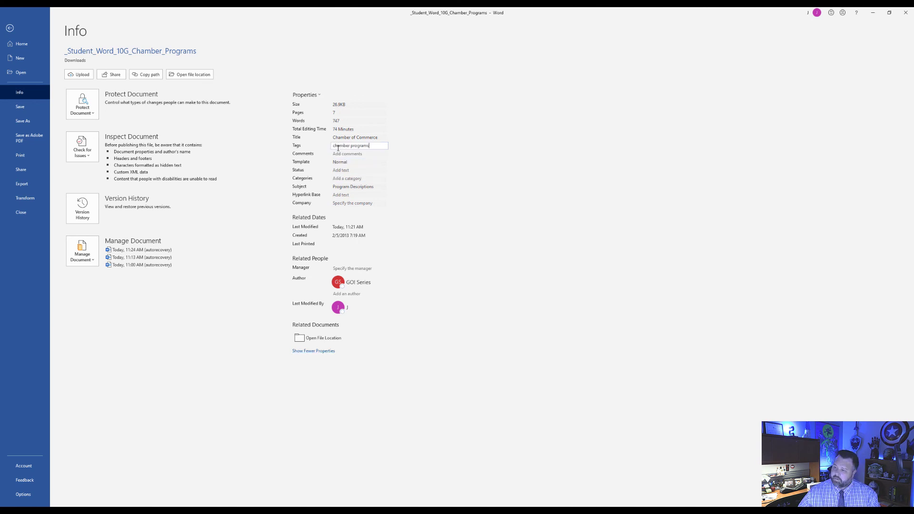
# Step: Remove the existing author from the document properties, enter the new author's name, and save the document
pyautogui.rightClick(345, 286)
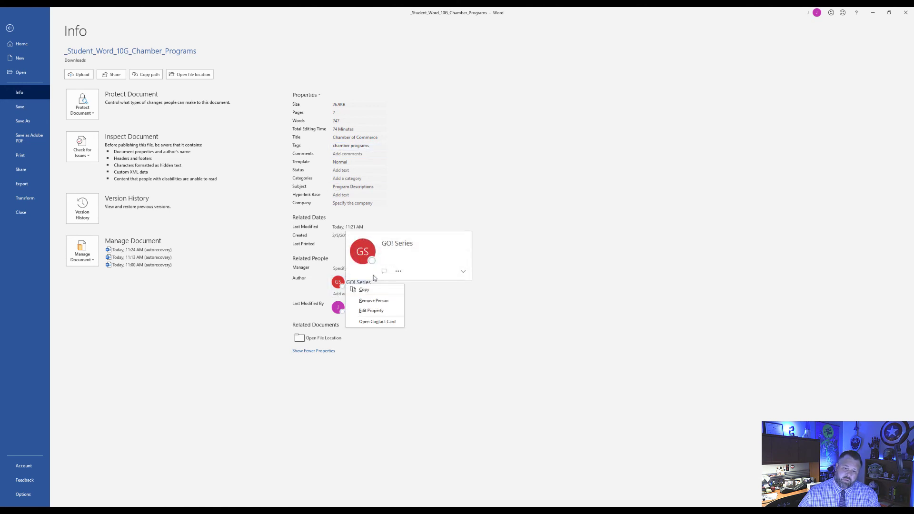
pyautogui.click(373, 301)
pyautogui.click(338, 277)
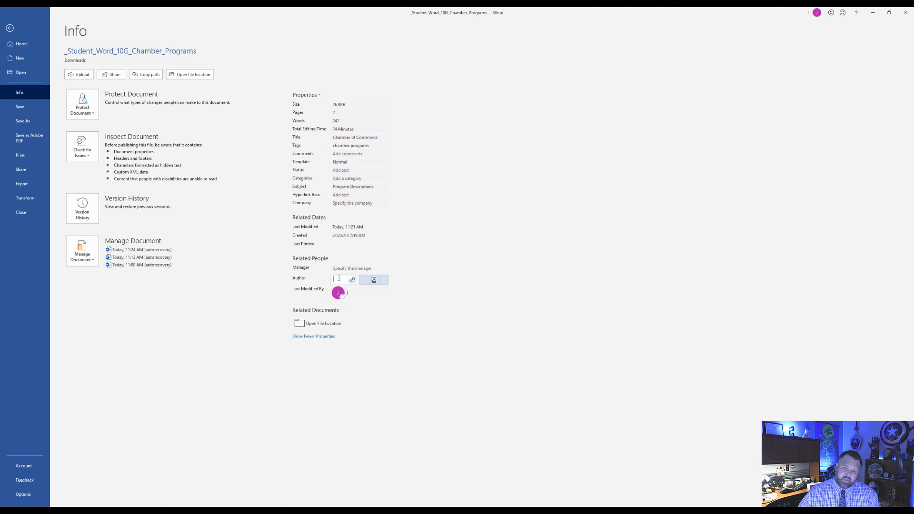
pyautogui.write('Jason Reed')
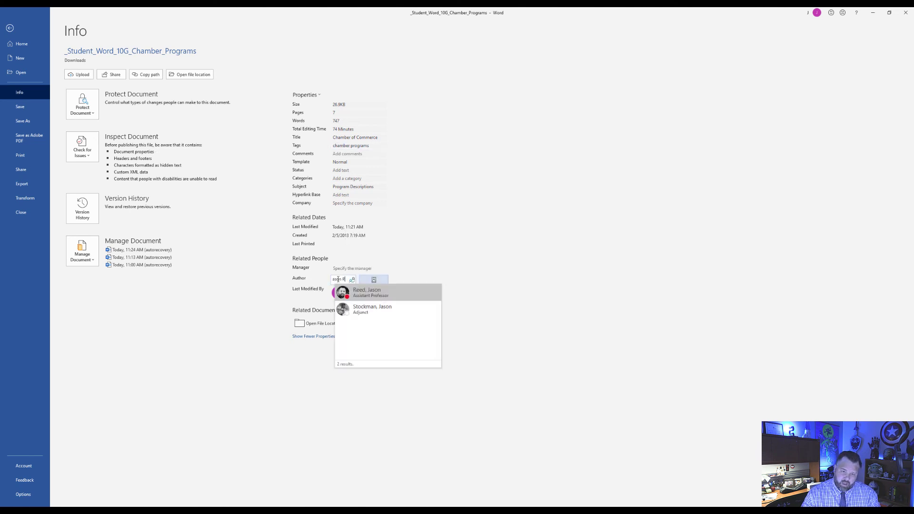
pyautogui.click(348, 296)
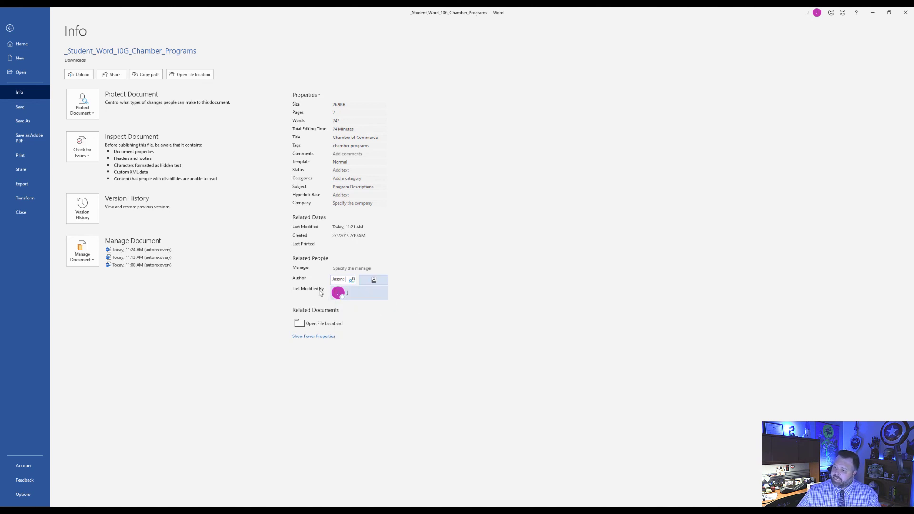
pyautogui.click(17, 107)
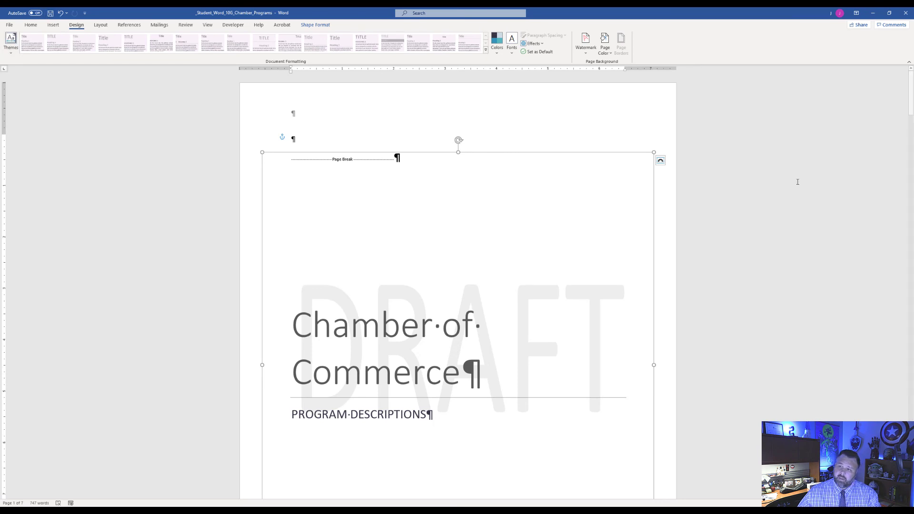
# Step: Switch to the MyLab assignment page in the browser, upload _Student_Word_10G_Chamber_Programs from the Downloads folder, and submit it for grading
pyautogui.click(878, 13)
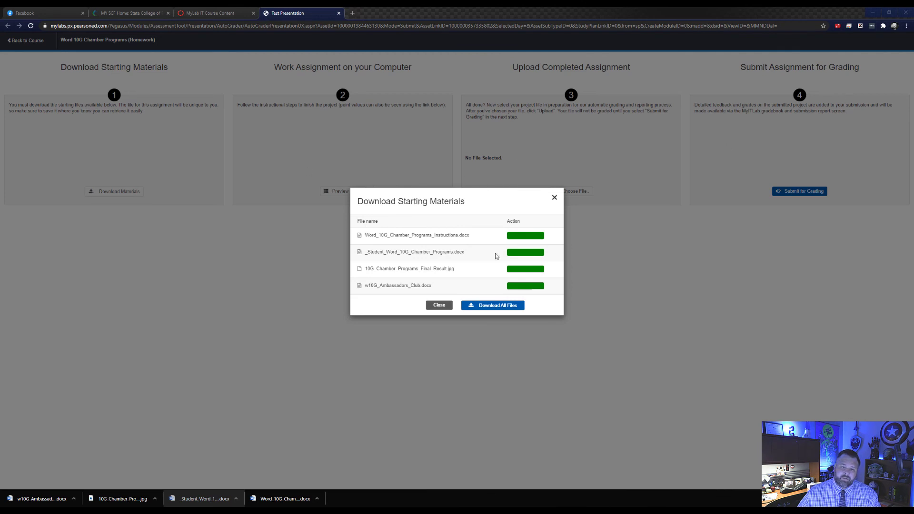
pyautogui.click(554, 197)
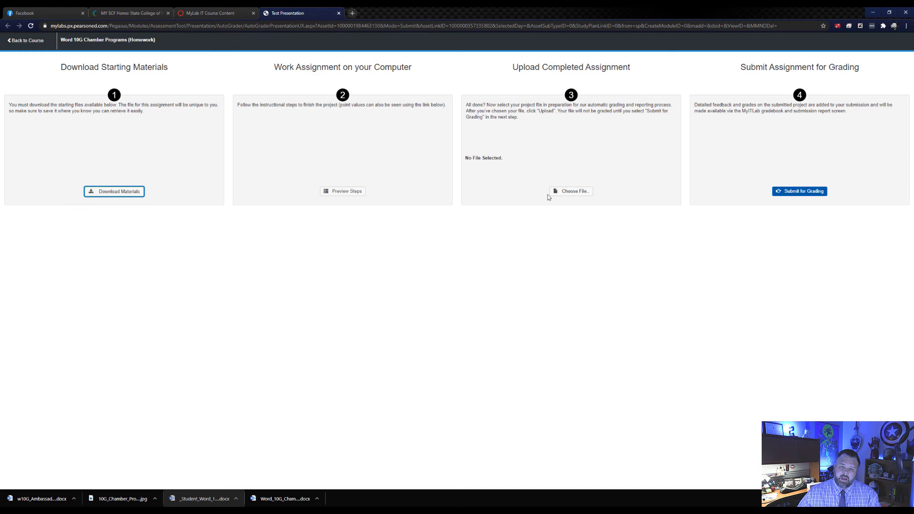
pyautogui.click(578, 195)
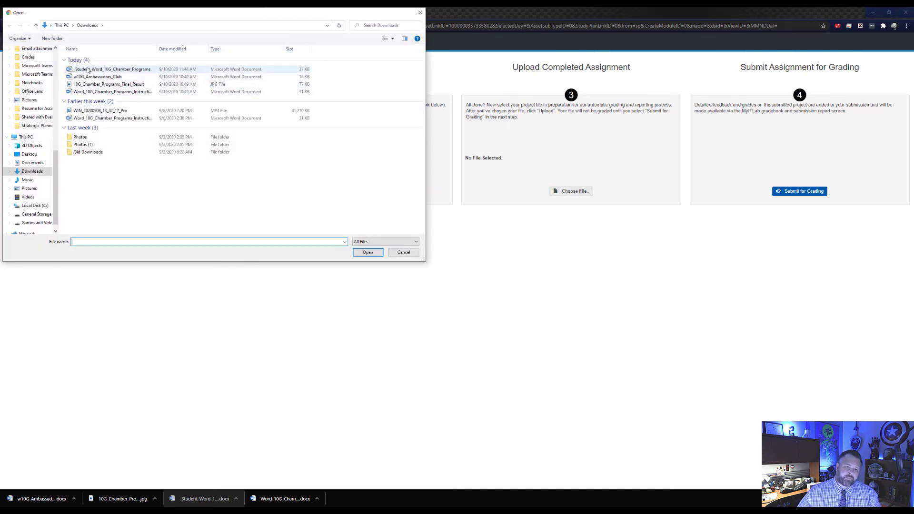
pyautogui.click(107, 71)
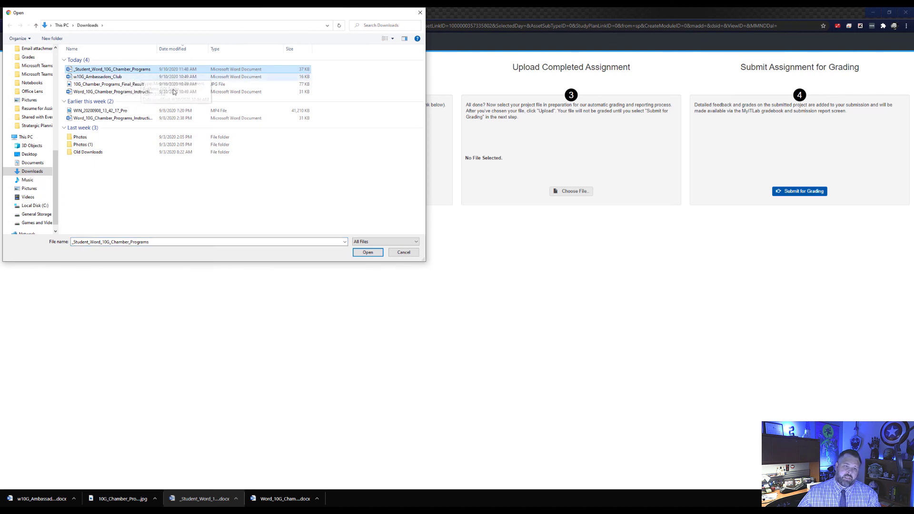
pyautogui.click(367, 252)
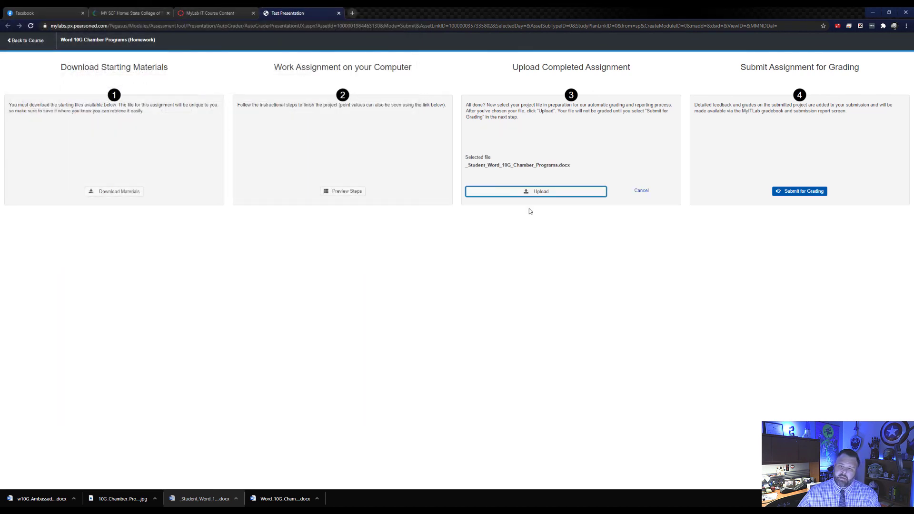
pyautogui.click(530, 193)
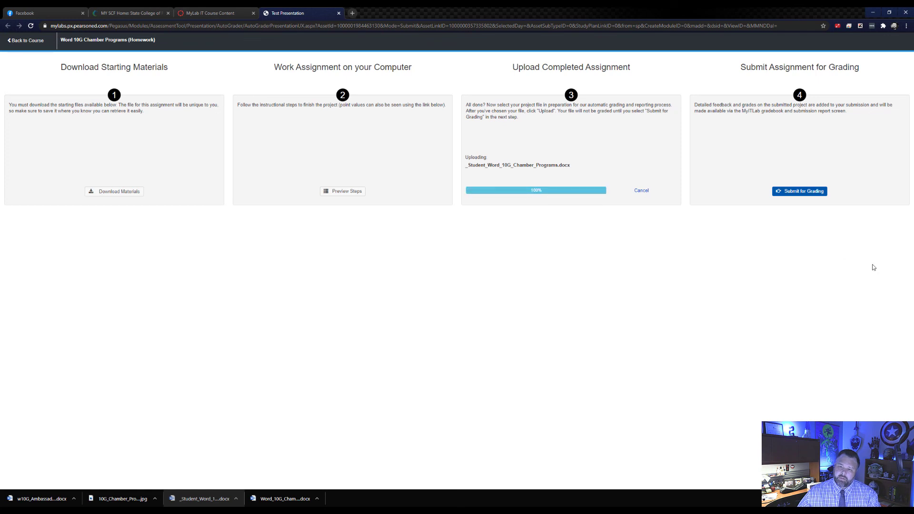
pyautogui.click(809, 192)
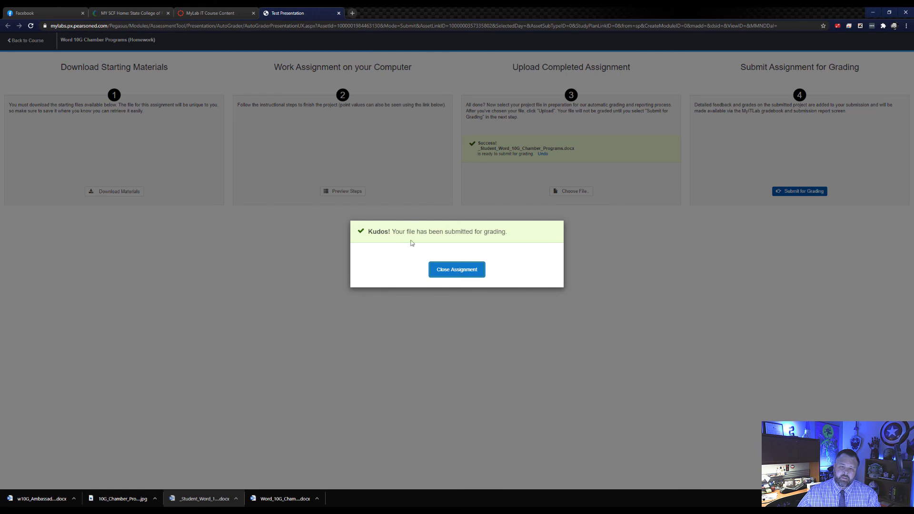
pyautogui.click(339, 13)
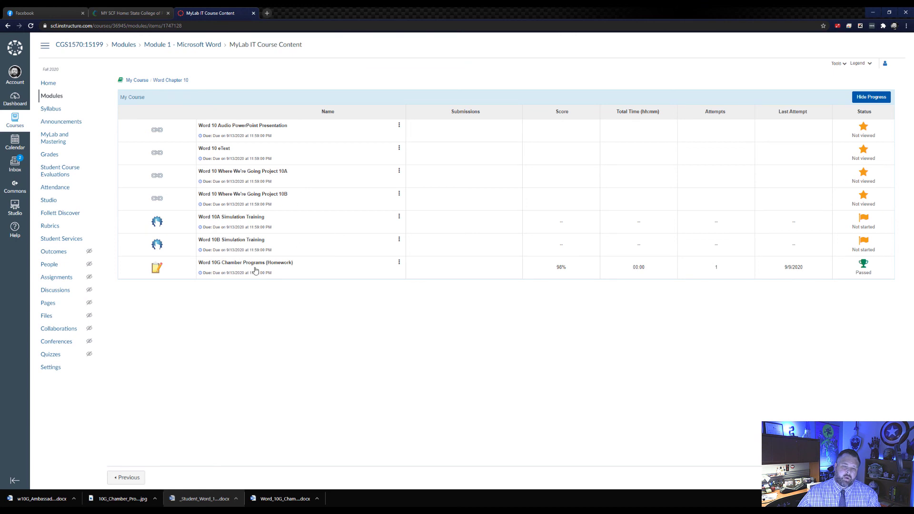
# Step: View the submissions of the Word 10G Chamber Programs homework and review the score card of Submission 2/2
pyautogui.click(399, 265)
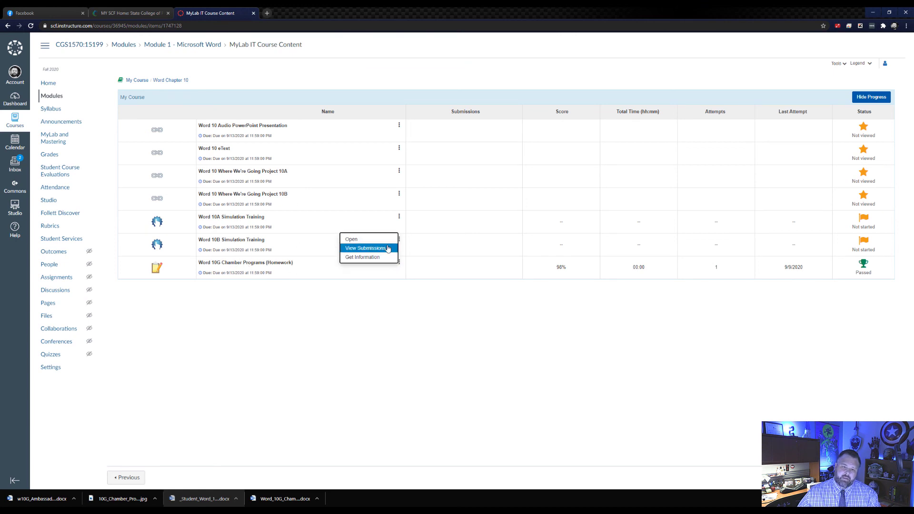
pyautogui.click(386, 247)
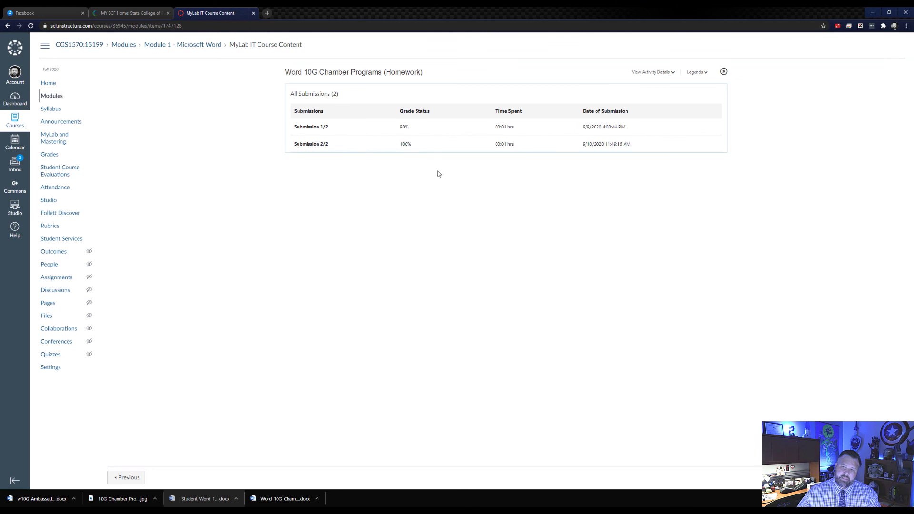
pyautogui.click(320, 148)
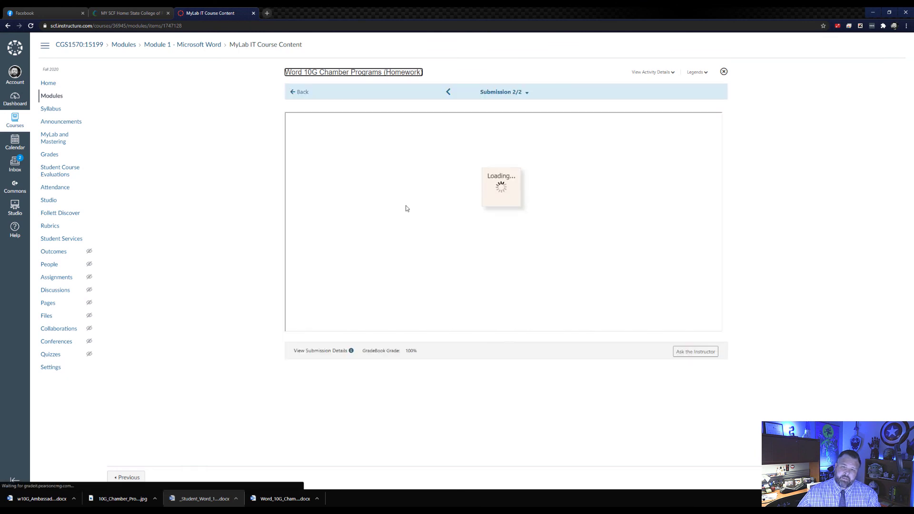
pyautogui.scroll(-5, 442, 220)
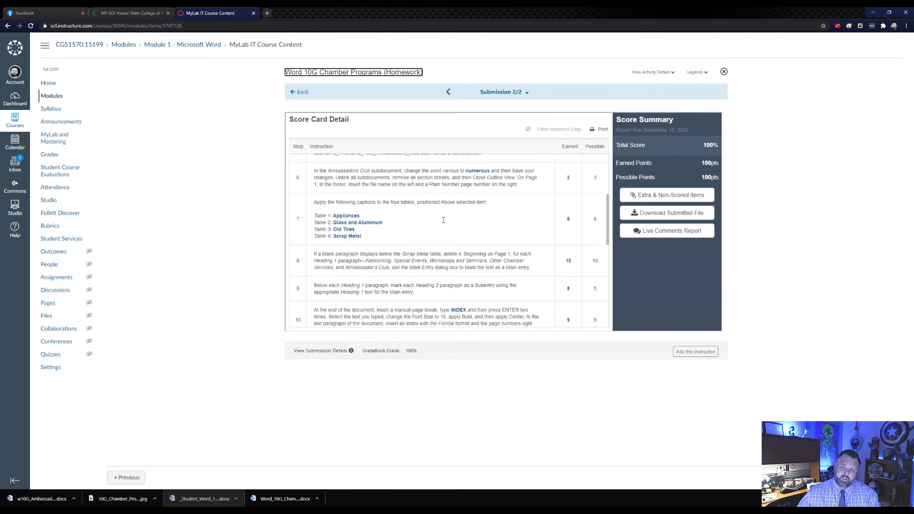
pyautogui.scroll(-7, 443, 220)
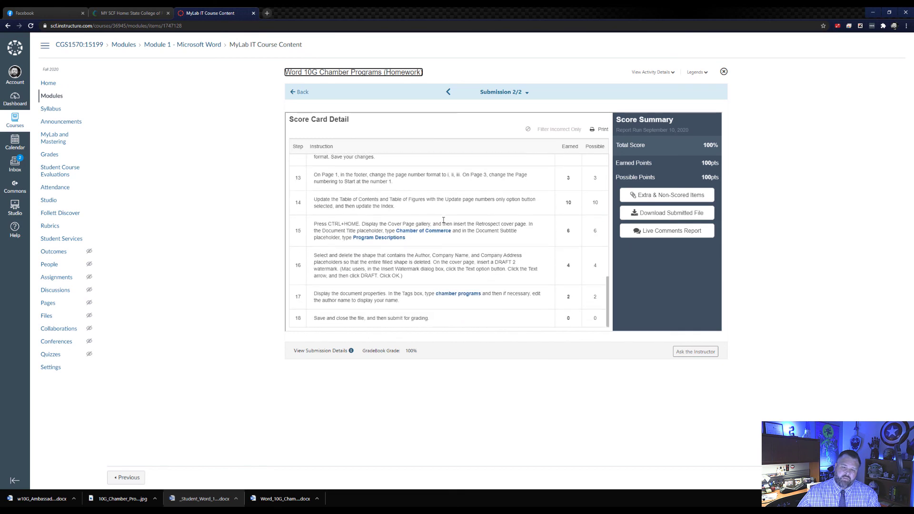
pyautogui.scroll(8, 459, 255)
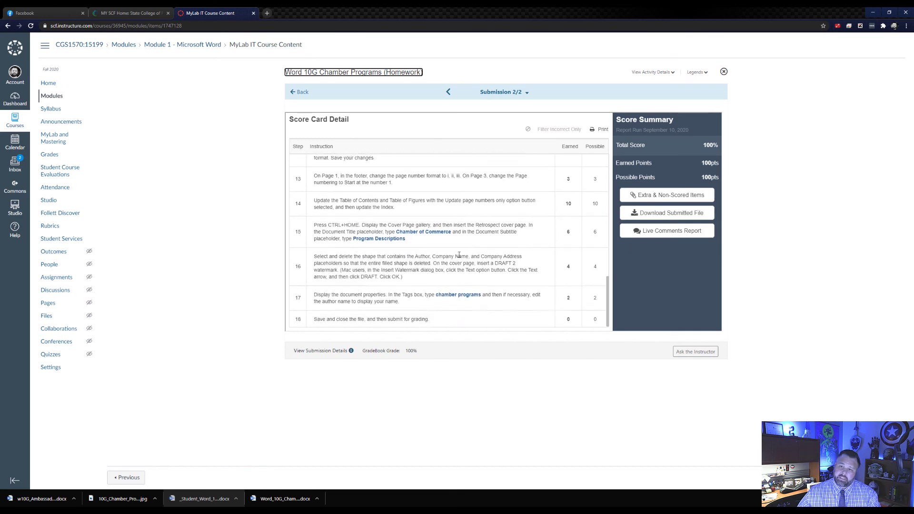
pyautogui.scroll(2, 513, 286)
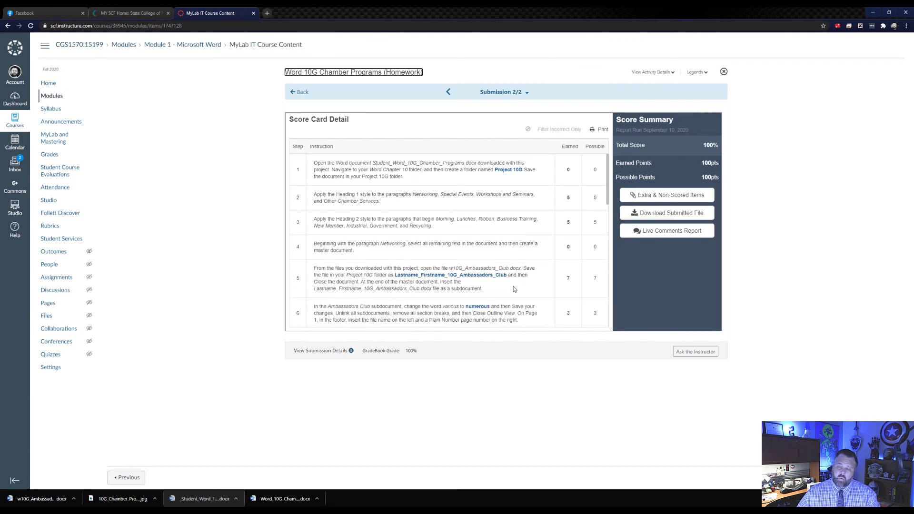